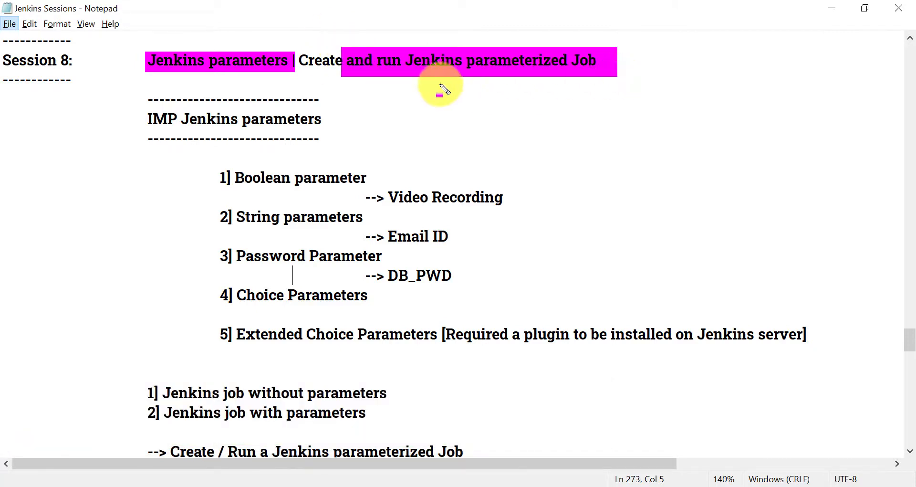
Highlight parameter types 1–5 and the jobs with/without parameters in the Notepad notes
key(Escape)
key(alt+1)
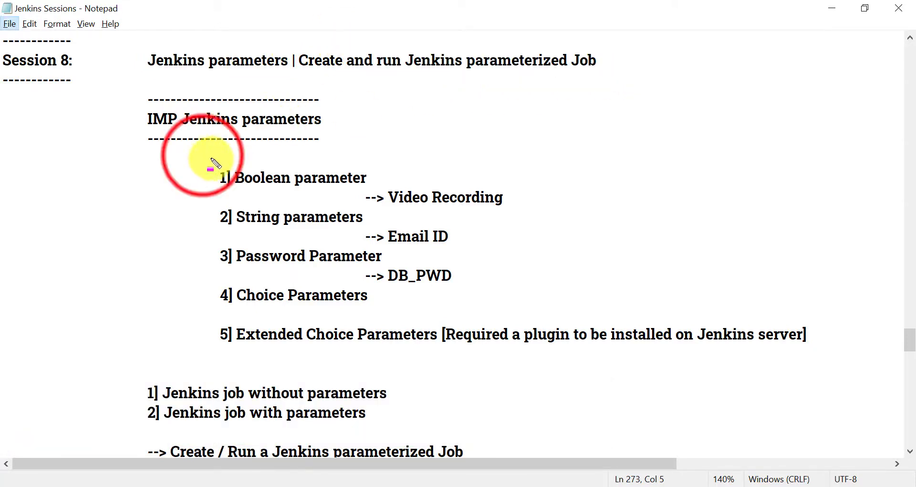
mouse_move(202, 155)
mouse_down()
mouse_move(436, 204)
mouse_move(542, 282)
mouse_move(430, 311)
mouse_up()
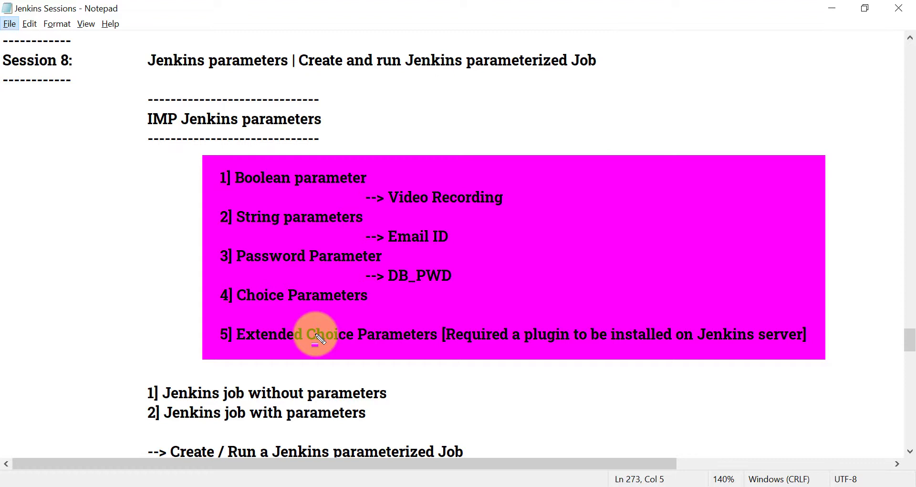
key(ctrl+z)
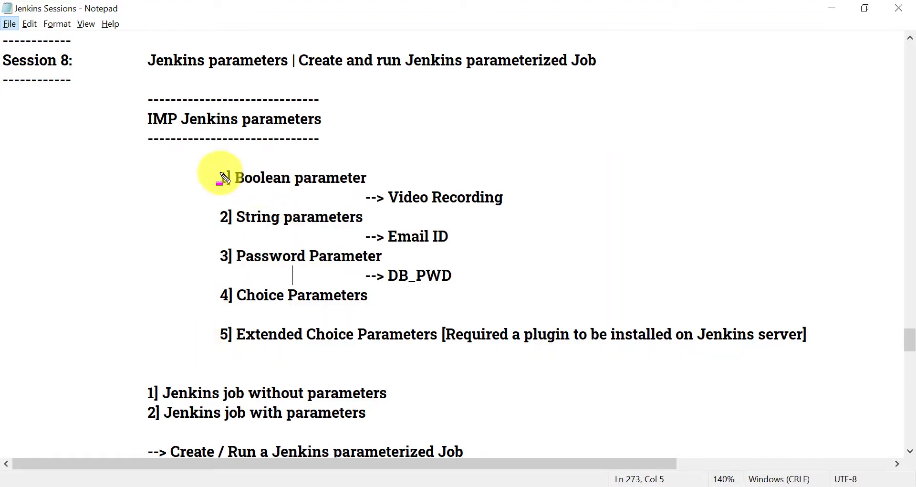
click(216, 166)
drag(215, 167, 870, 352)
mouse_move(153, 381)
mouse_down()
mouse_move(282, 393)
mouse_move(406, 426)
mouse_up()
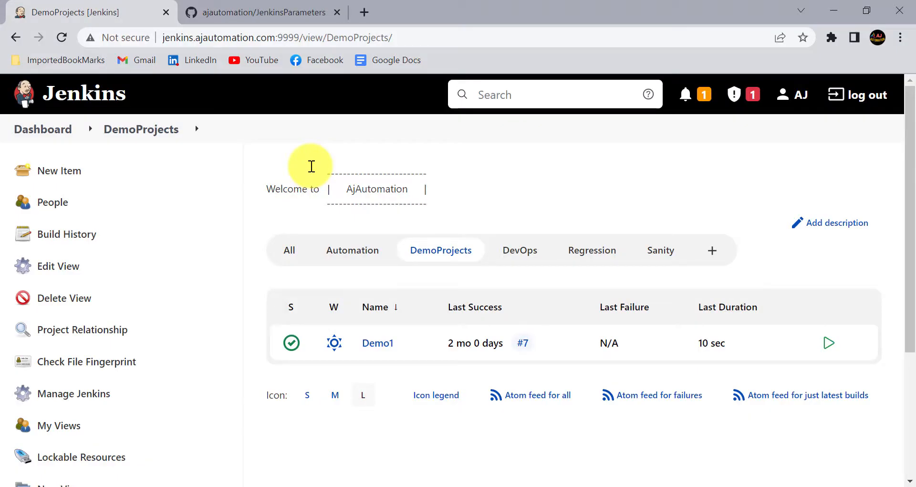
Create JenkinsWOParameters as a Maven project in DemoProjects
click(75, 169)
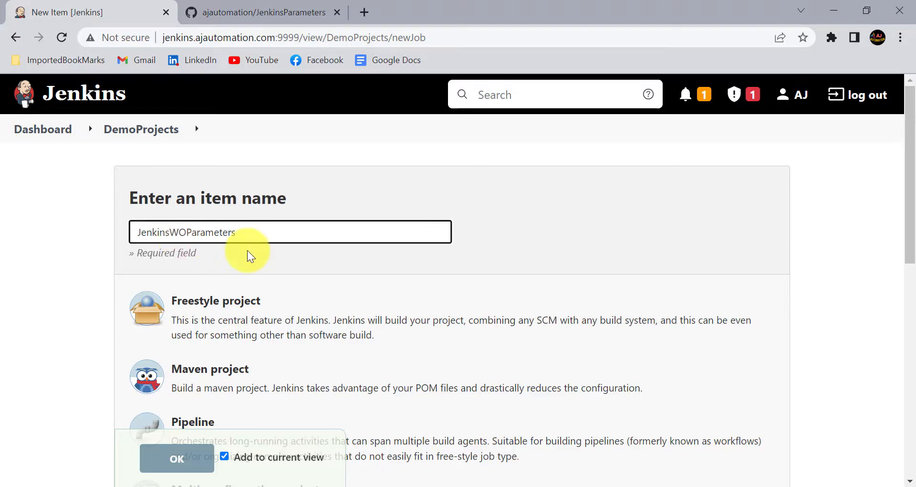
scroll(248, 256, down, 2)
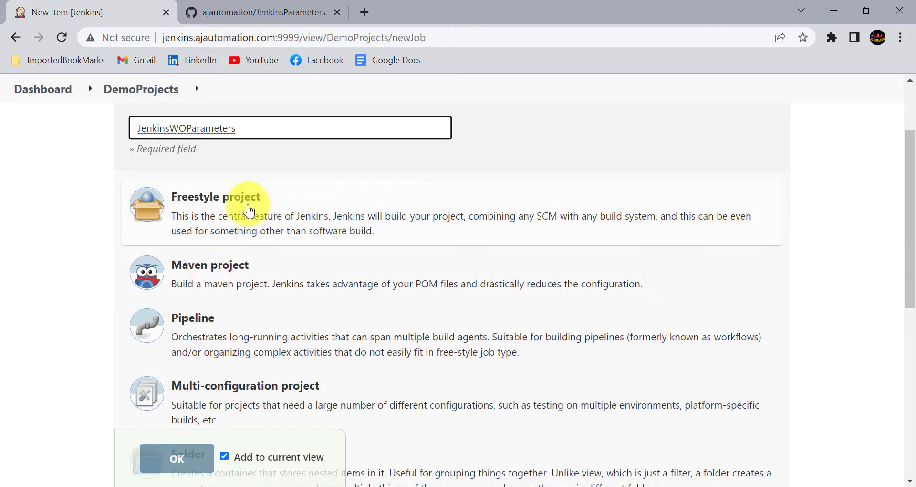
click(214, 275)
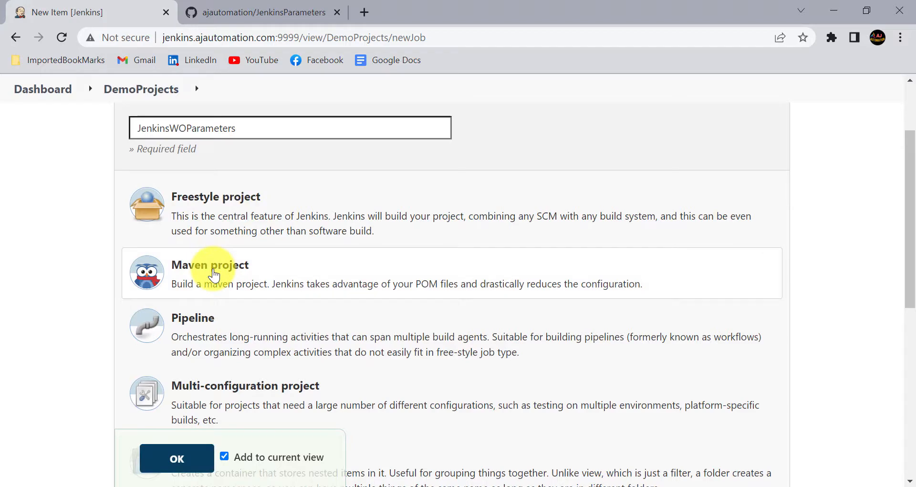
click(177, 458)
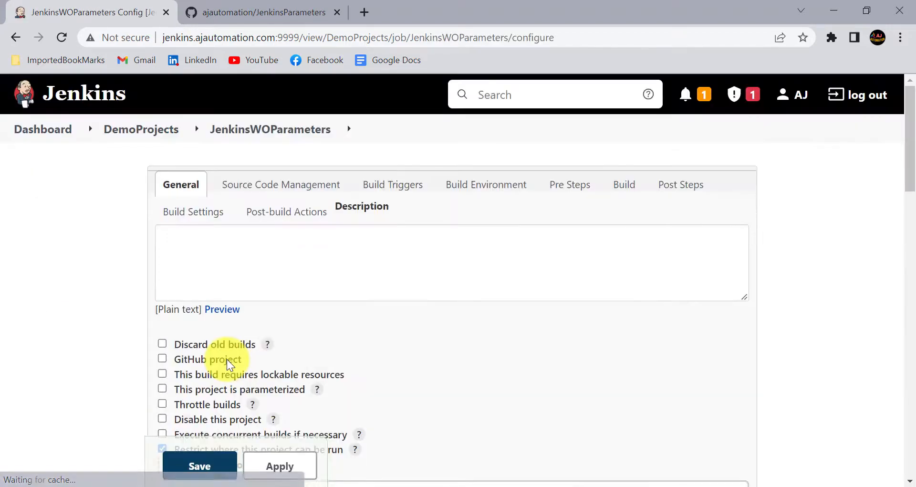
Copy the JenkinsParameters repository URL from its GitHub page
scroll(227, 359, down, 15)
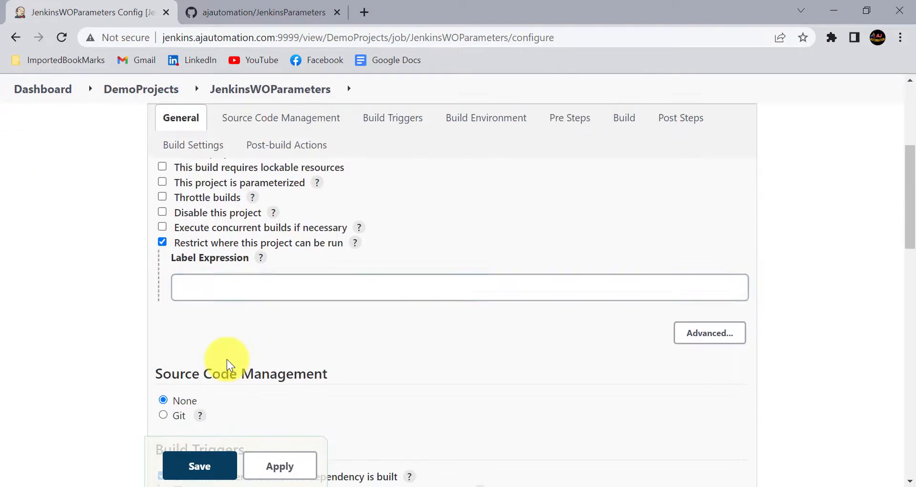
scroll(228, 358, down, 3)
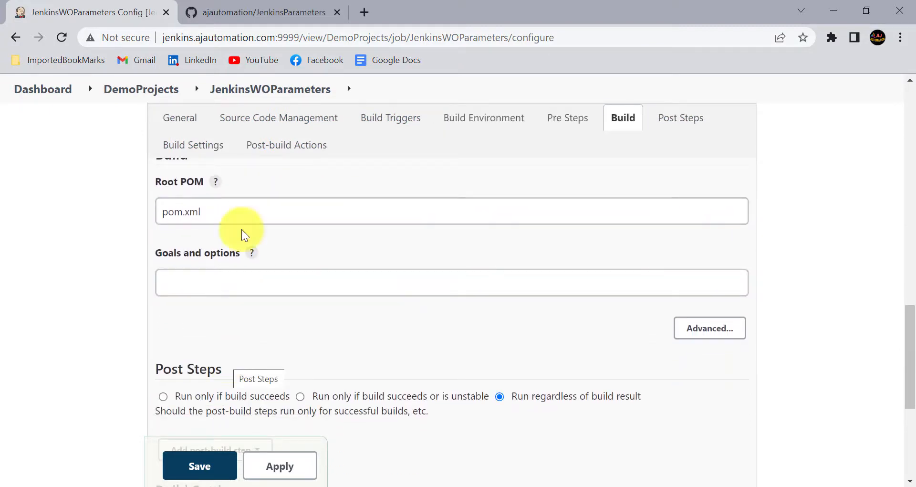
click(261, 7)
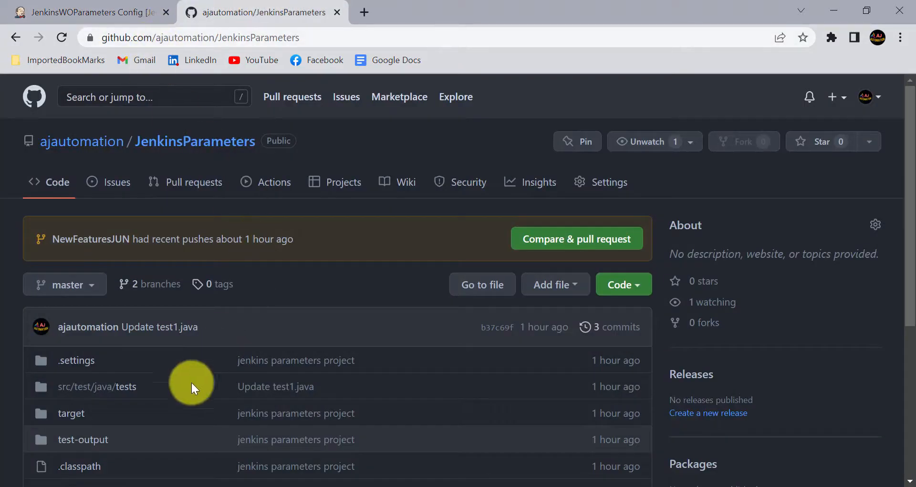
click(300, 42)
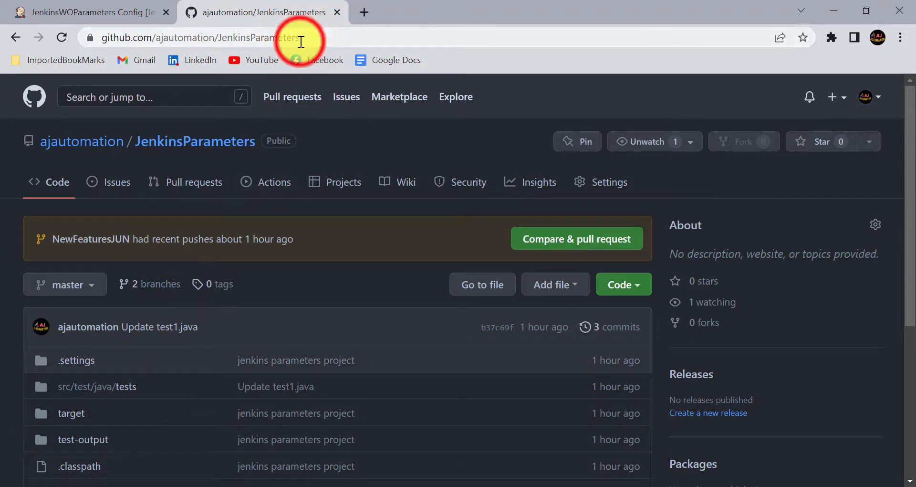
click(41, 10)
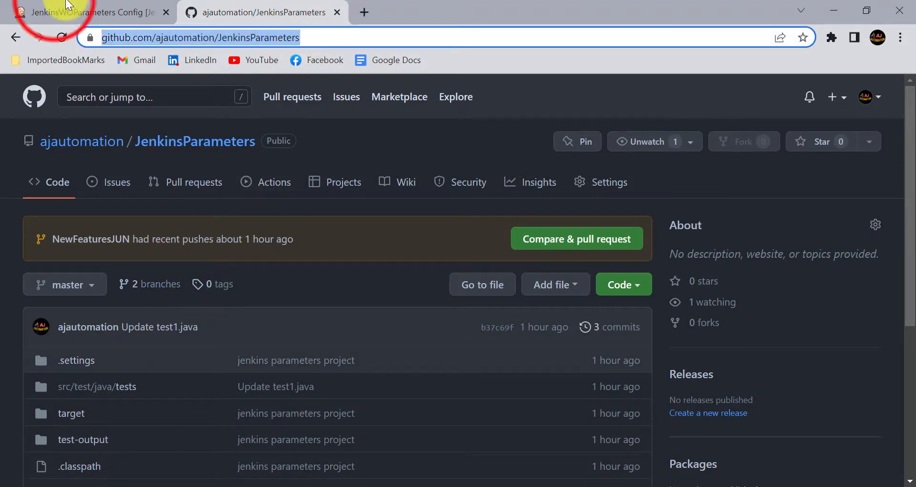
Choose Git for source code management and paste in the GitHub repository URL
scroll(230, 212, up, 3)
scroll(230, 212, up, 5)
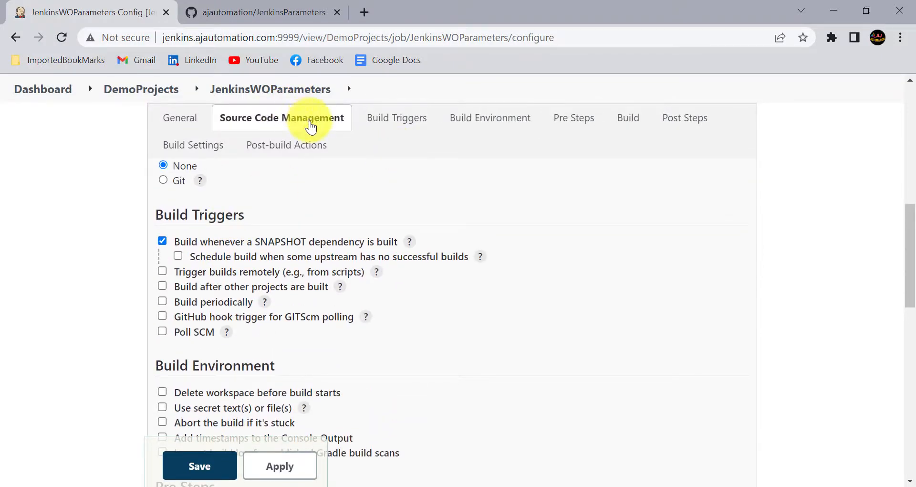
scroll(239, 198, up, 1)
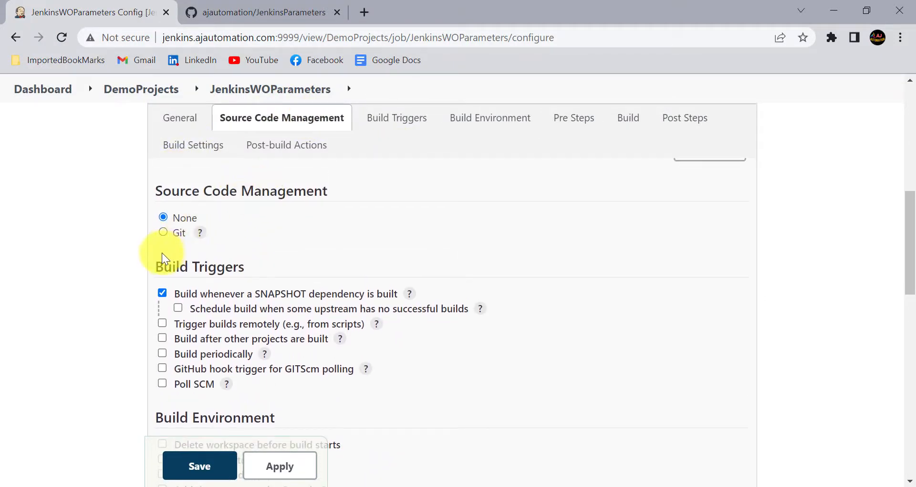
click(163, 232)
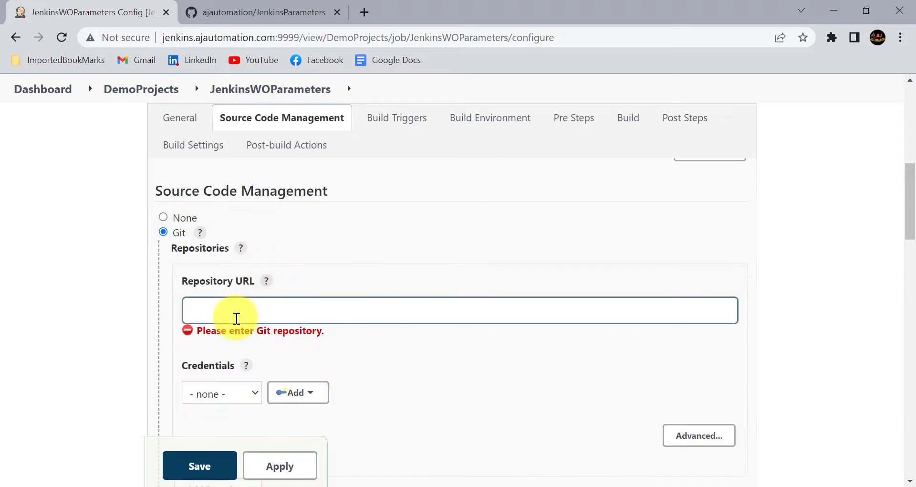
click(239, 316)
text(https://github.com/ajautomation/JenkinsParameters)
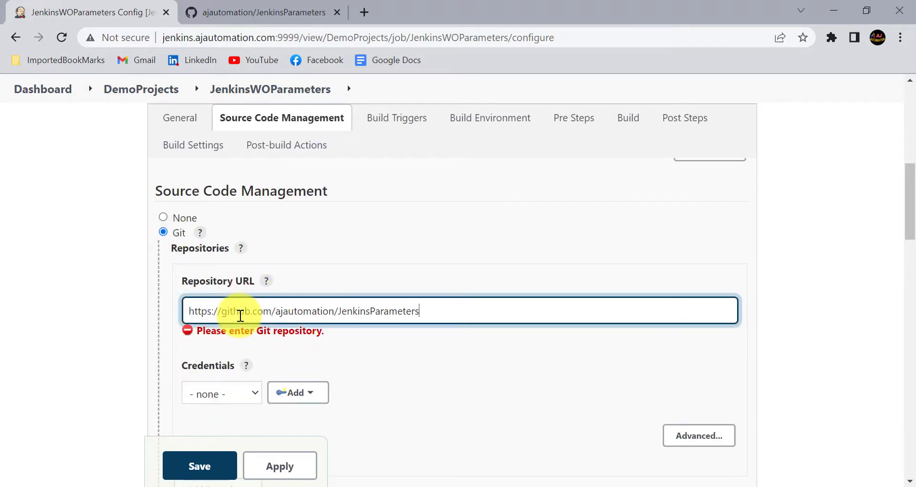
click(108, 341)
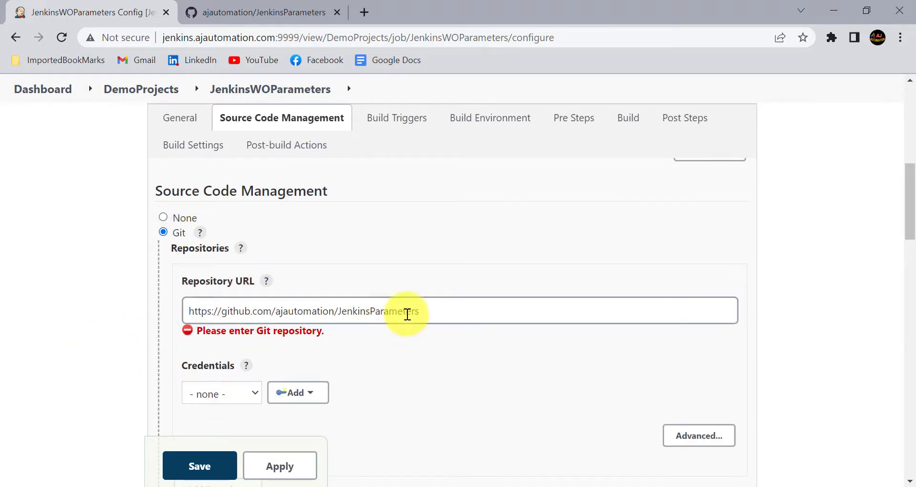
Check the repository's branches on GitHub and keep the branch specifier */master
scroll(287, 347, down, 1)
scroll(287, 347, down, 4)
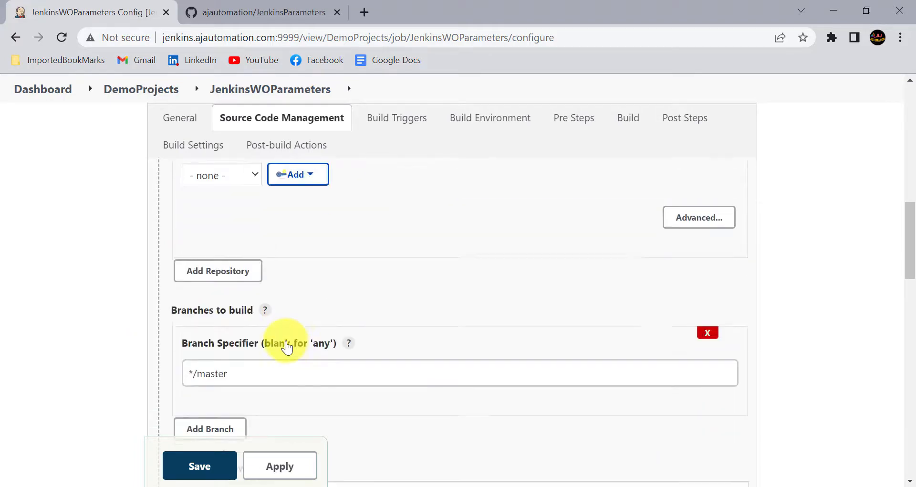
click(239, 341)
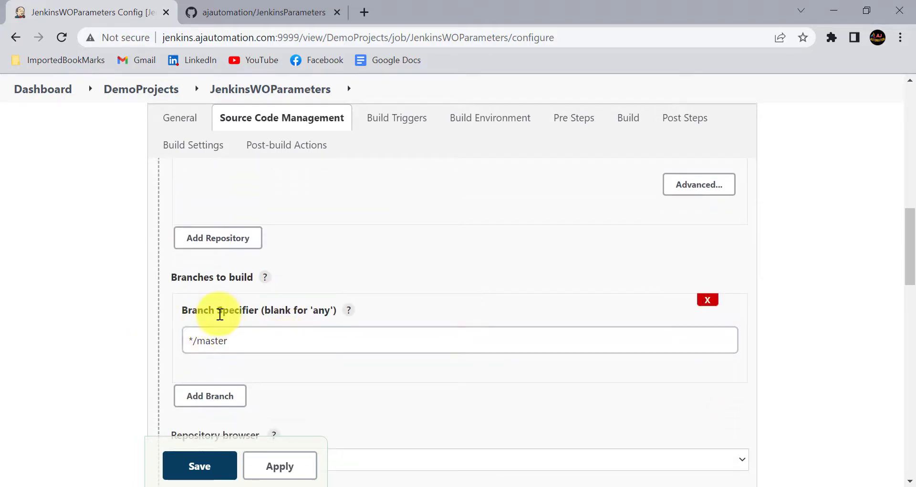
click(270, 11)
click(79, 283)
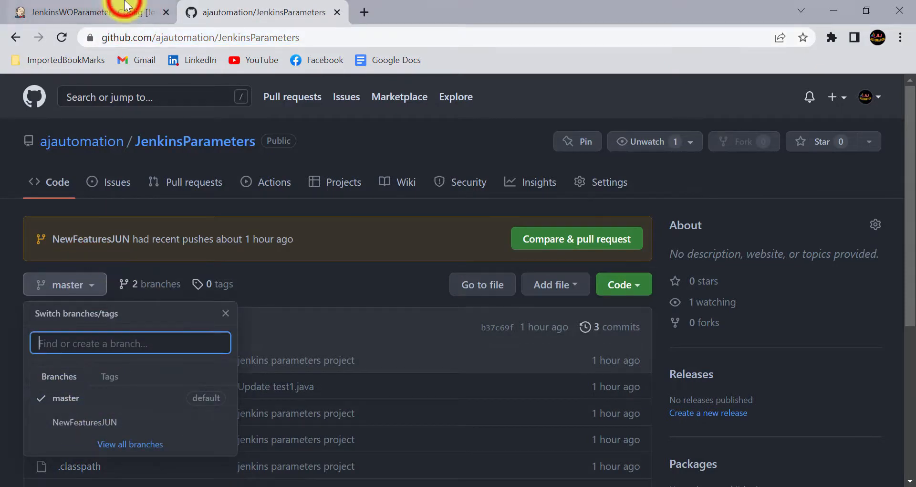
click(138, 11)
scroll(262, 287, down, 2)
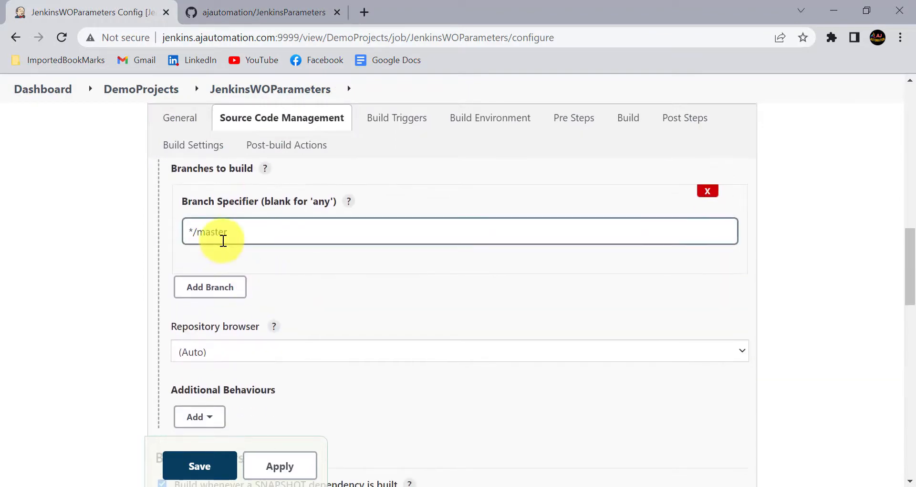
Set the Maven goals to 'clean test' with root POM pom.xml
scroll(241, 307, down, 8)
scroll(241, 309, down, 5)
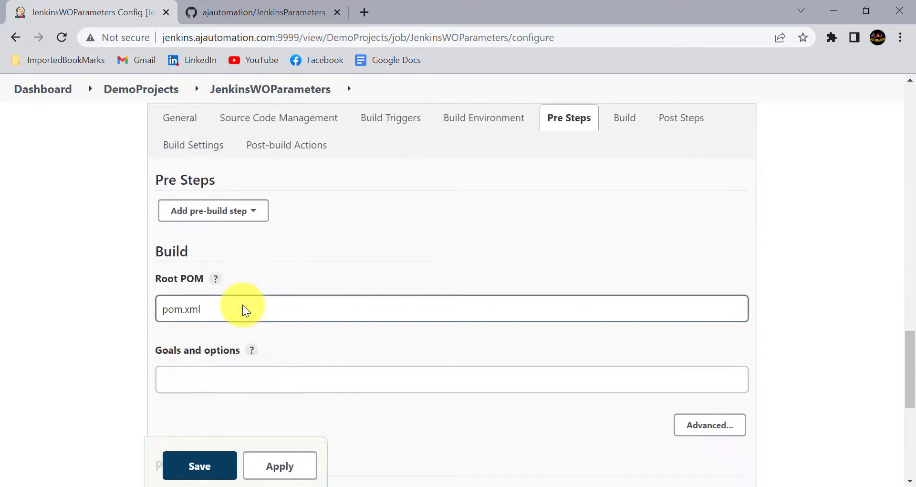
scroll(190, 270, up, 2)
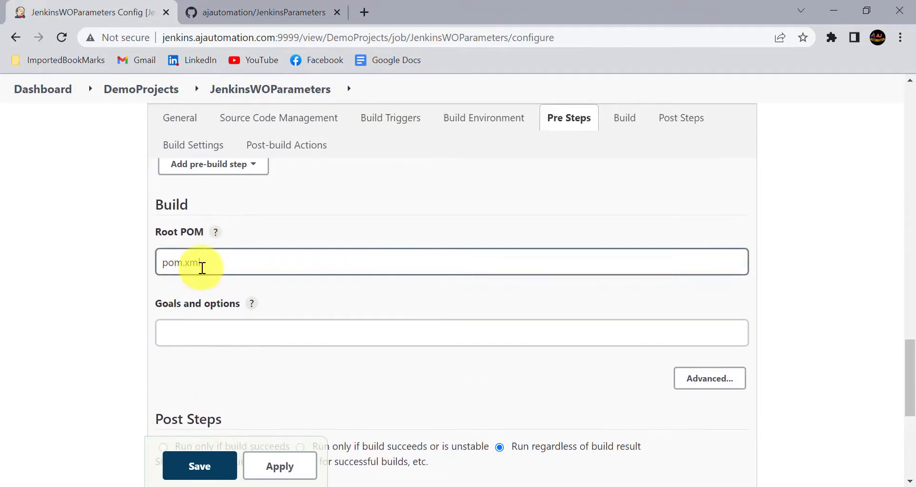
drag(211, 262, 153, 266)
click(138, 260)
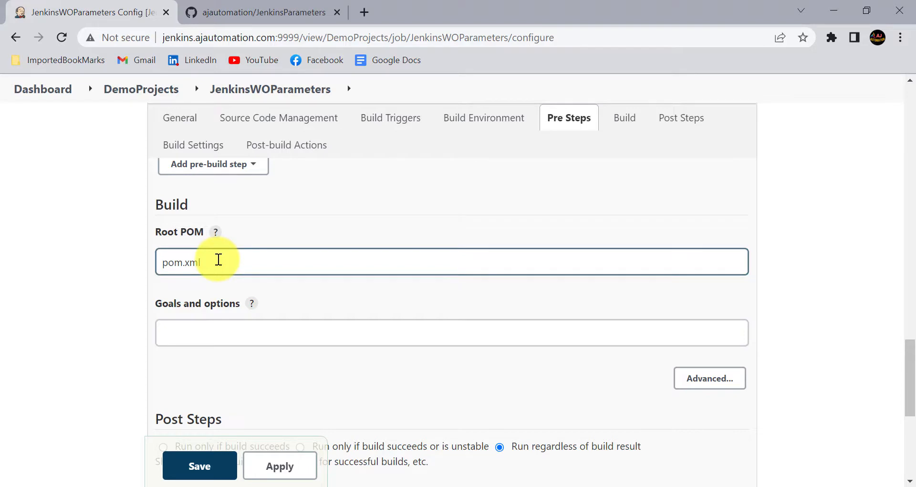
click(189, 337)
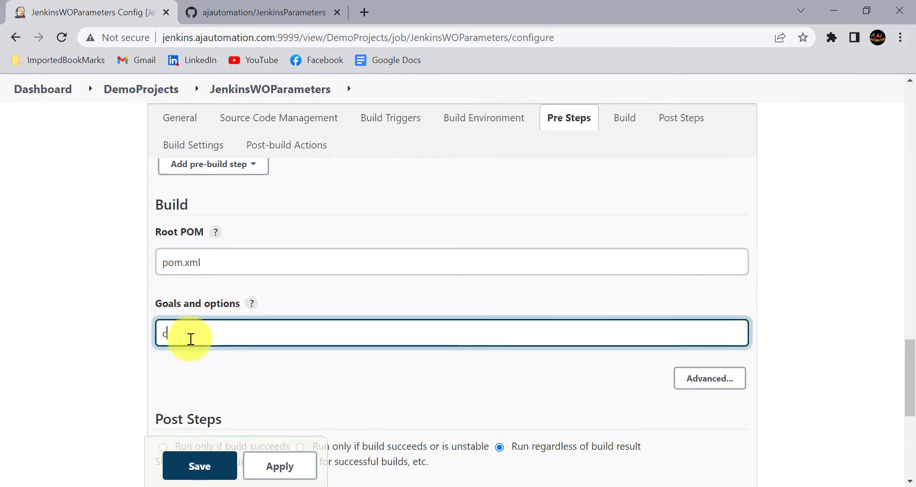
text(clean test)
click(35, 370)
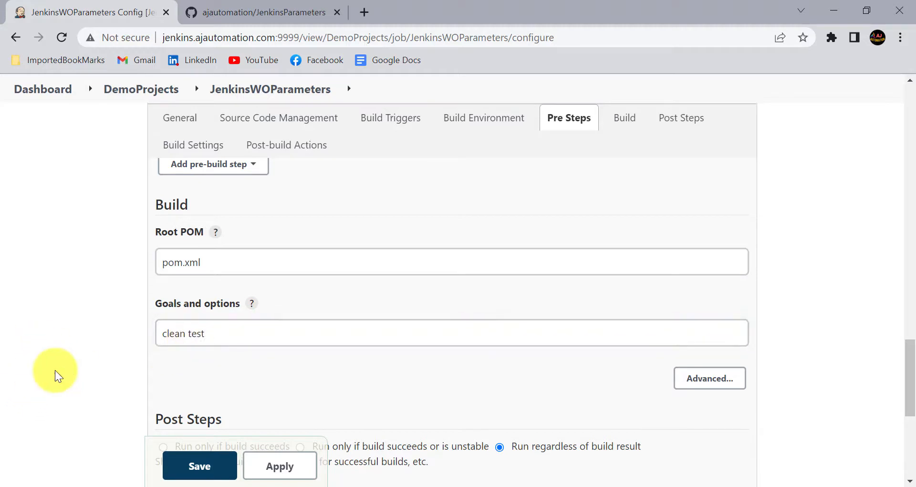
Apply and save the JenkinsWOParameters configuration
scroll(228, 374, up, 3)
scroll(227, 374, down, 3)
click(295, 463)
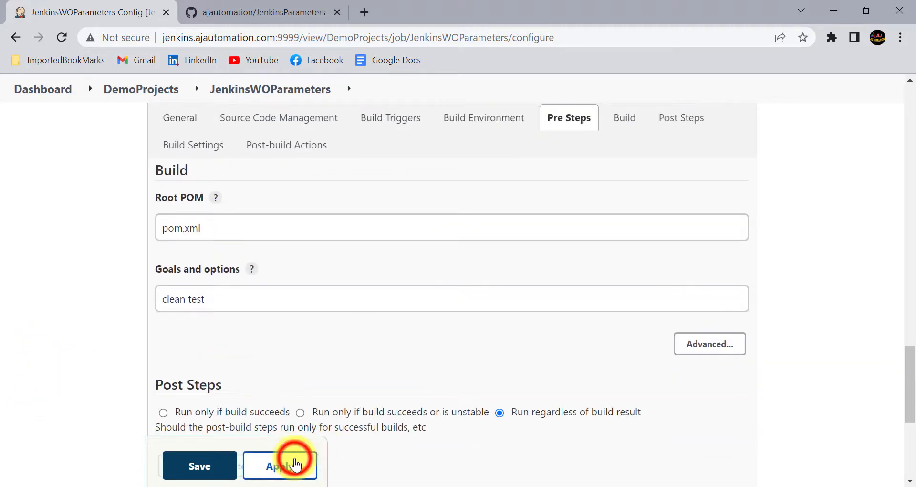
click(198, 463)
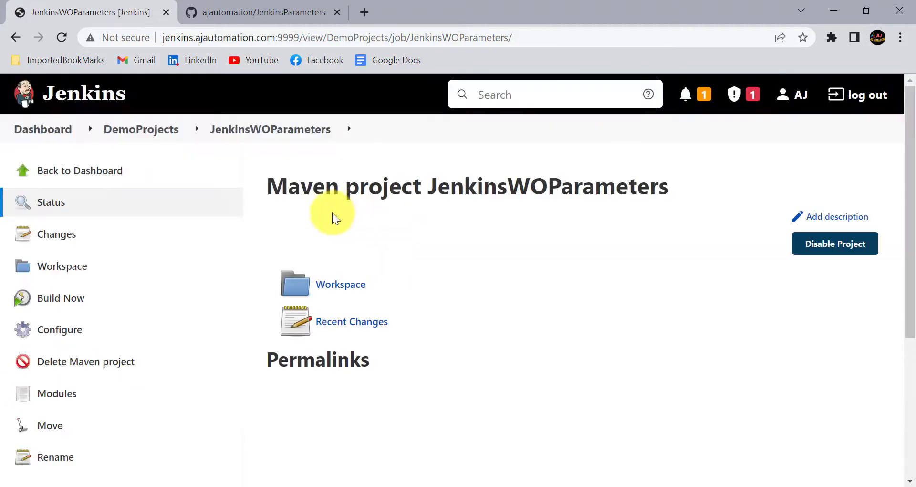
Glance at the GitHub repository, then review the saved JenkinsWOParameters project page
scroll(279, 204, down, 1)
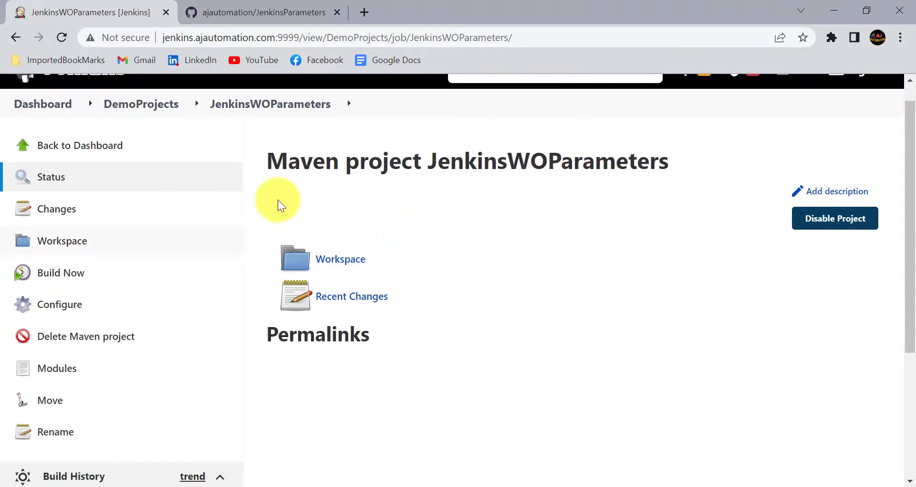
click(257, 12)
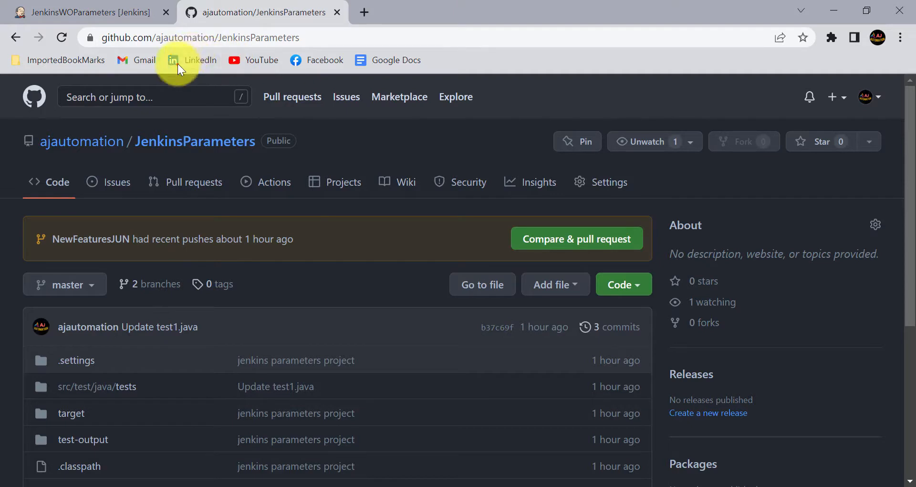
click(123, 12)
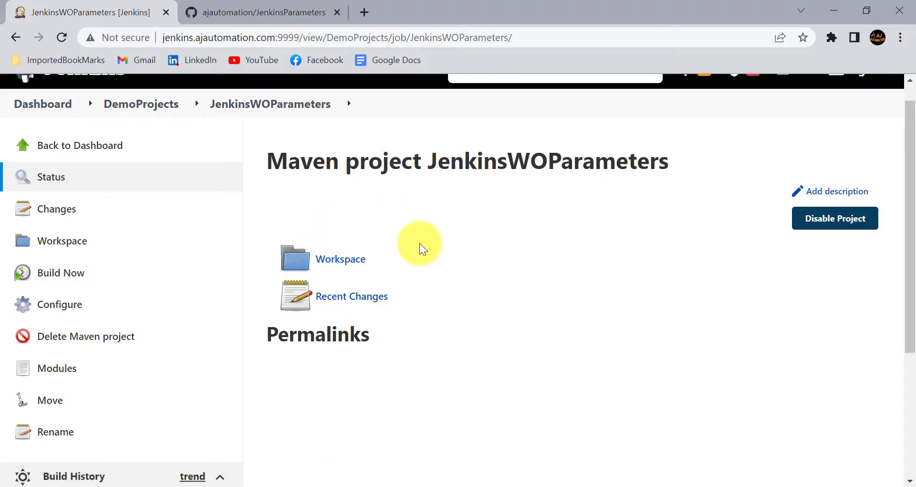
scroll(127, 276, down, 2)
scroll(129, 274, up, 1)
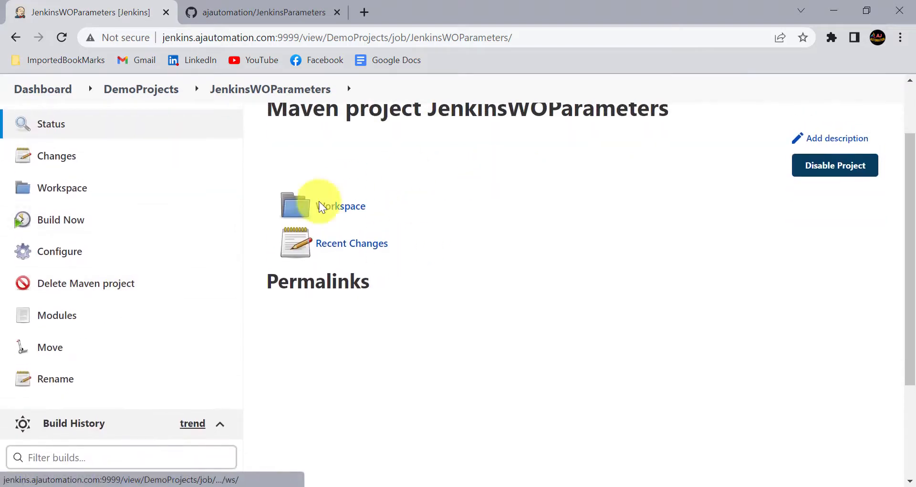
scroll(348, 286, up, 2)
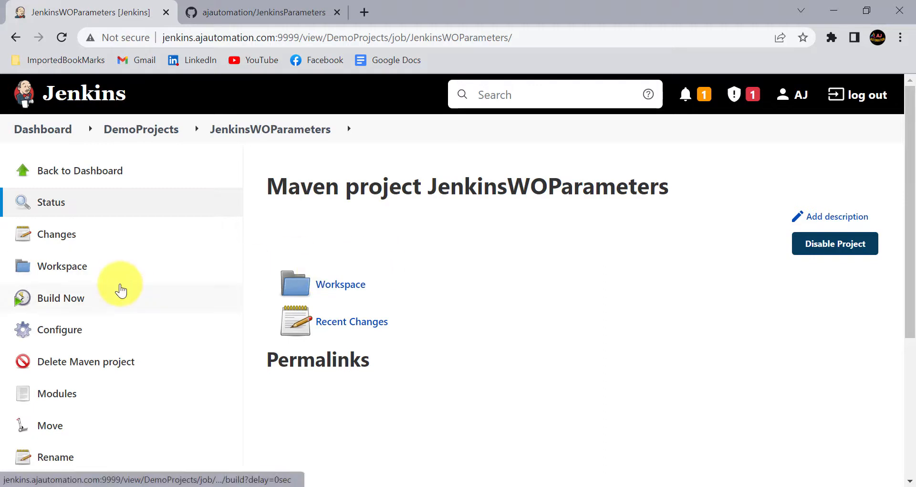
Trigger build #1 of JenkinsWOParameters
scroll(82, 247, down, 1)
click(52, 251)
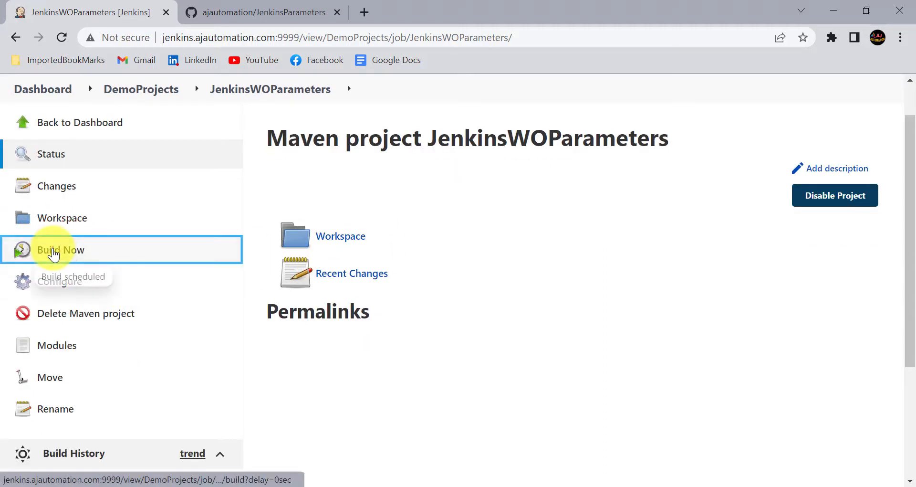
scroll(48, 286, down, 3)
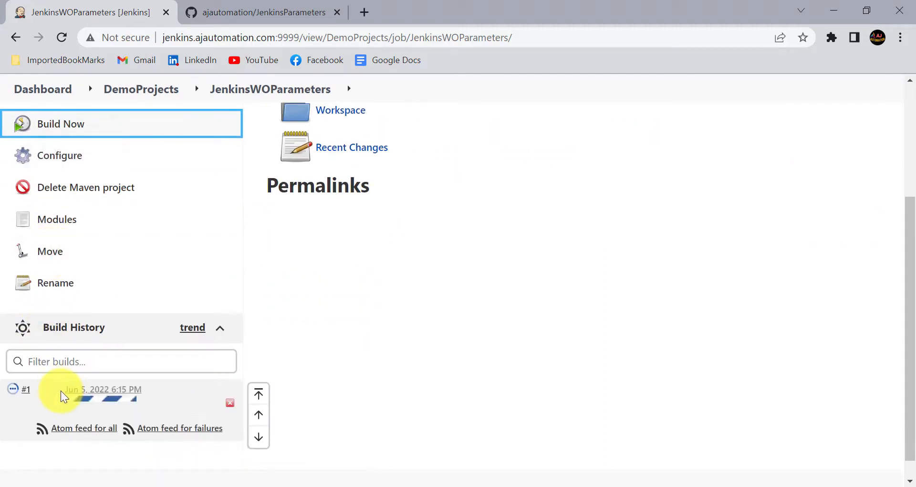
In build #1's console output, mark the Jenkins Parameters Session and master BRANCH lines
click(11, 389)
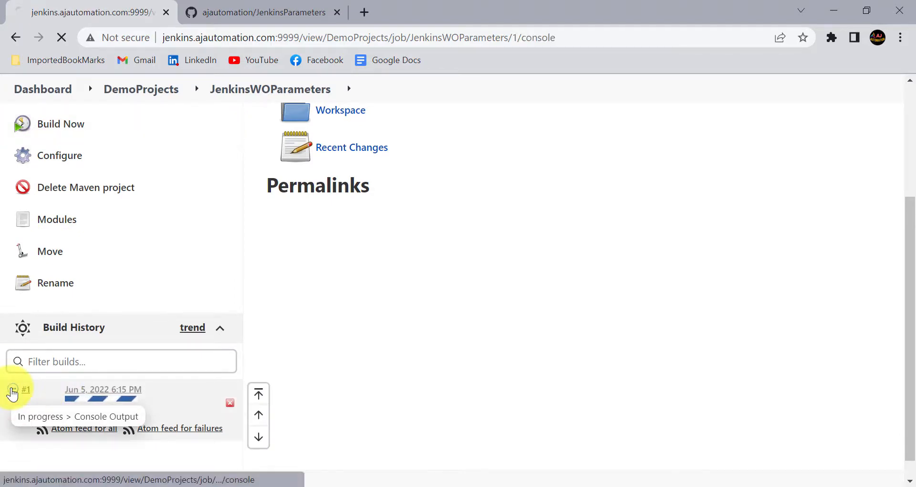
scroll(337, 297, up, 3)
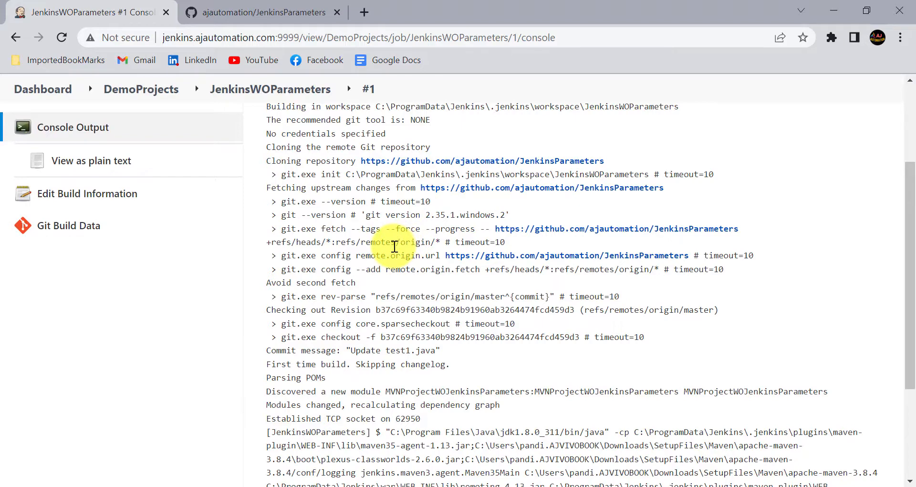
scroll(395, 246, down, 4)
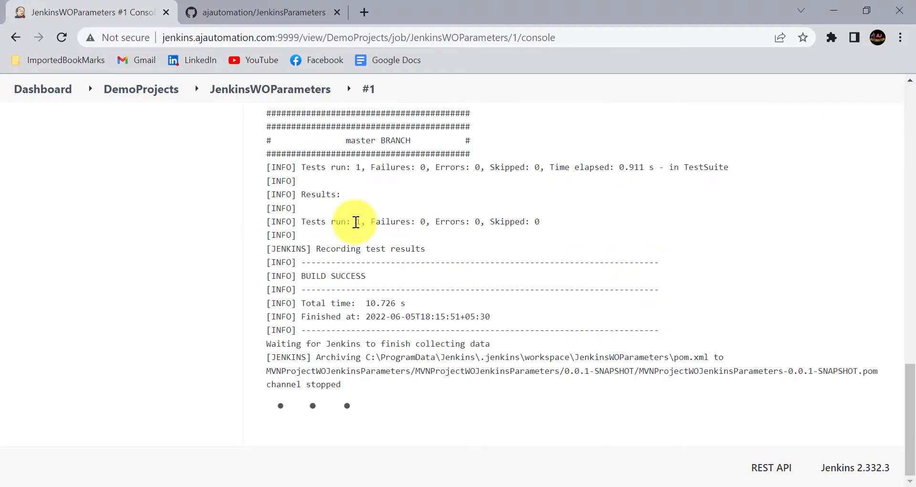
scroll(355, 223, up, 3)
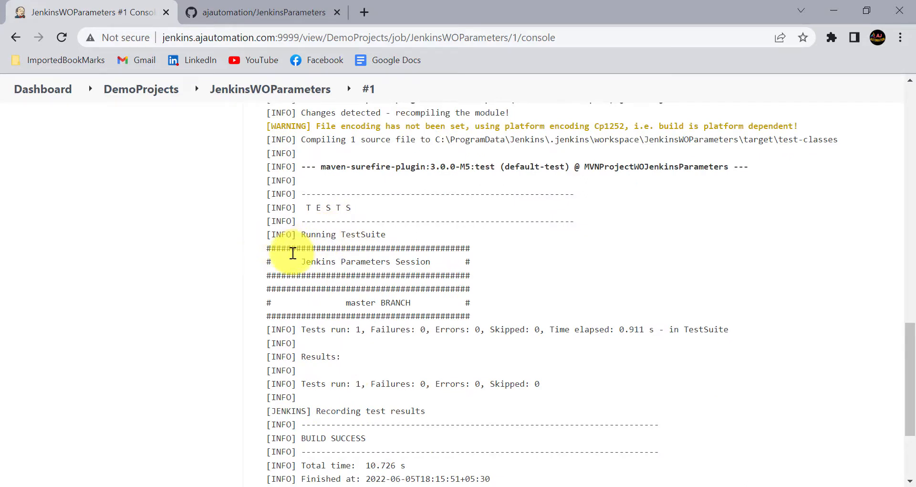
click(309, 256)
drag(309, 258, 430, 262)
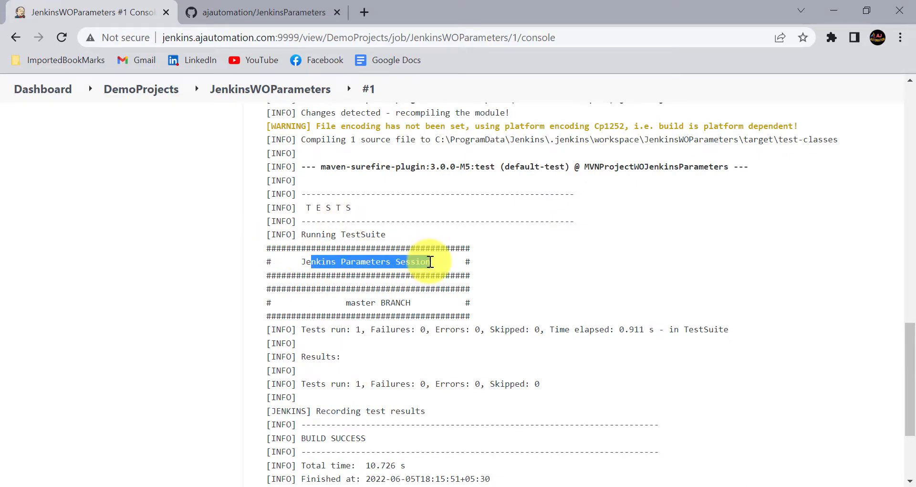
drag(348, 298, 424, 294)
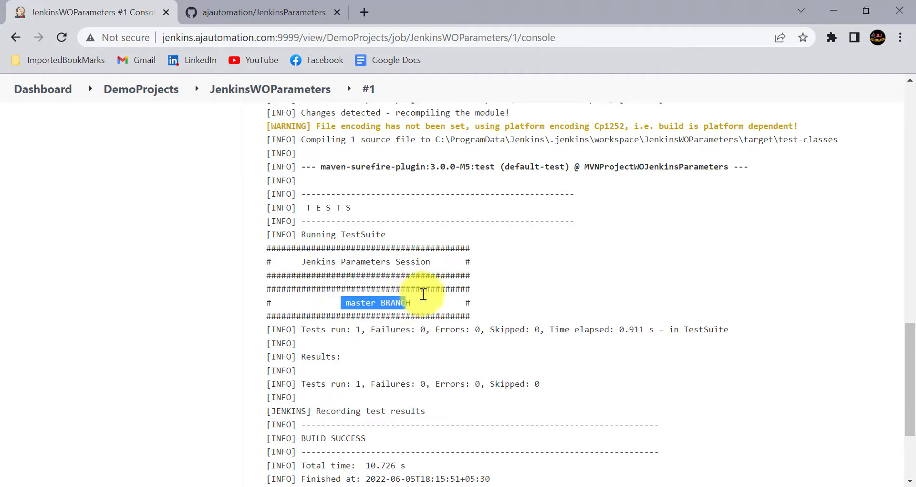
scroll(461, 277, up, 15)
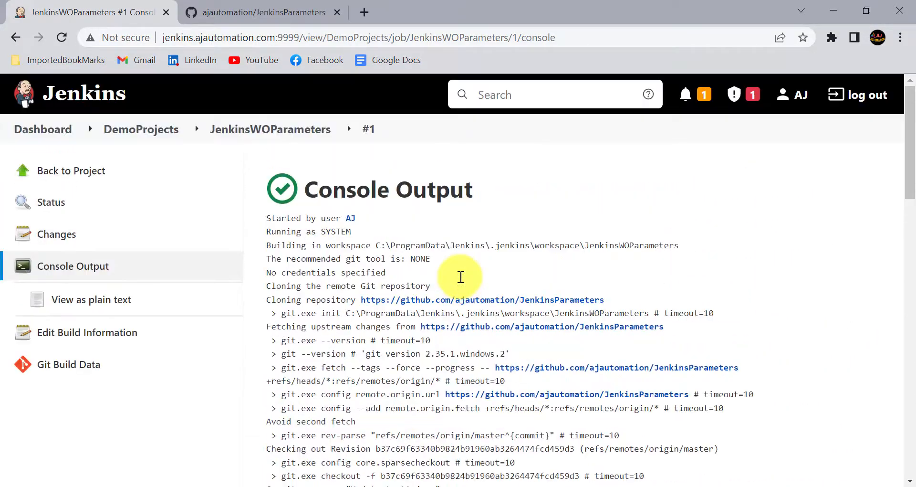
click(275, 141)
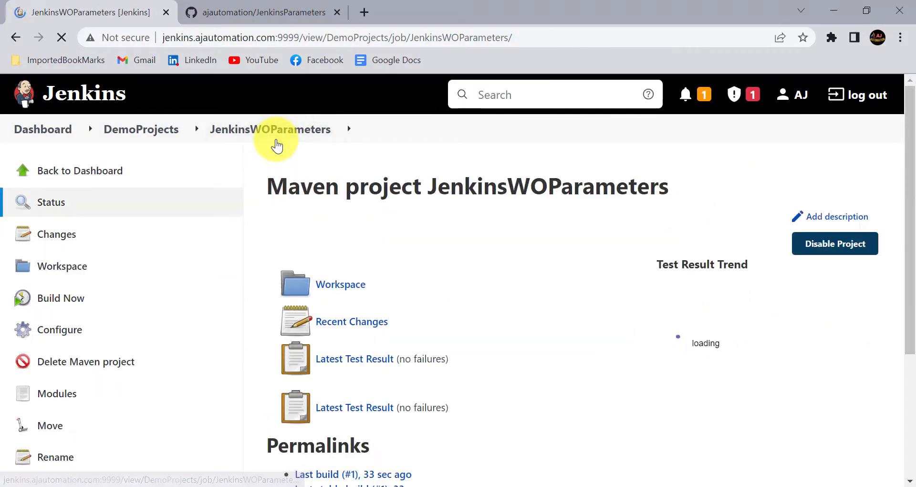
Read the parameterized-job notes in Notepad, then return to the Jenkins DemoProjects view
key(alt+Tab)
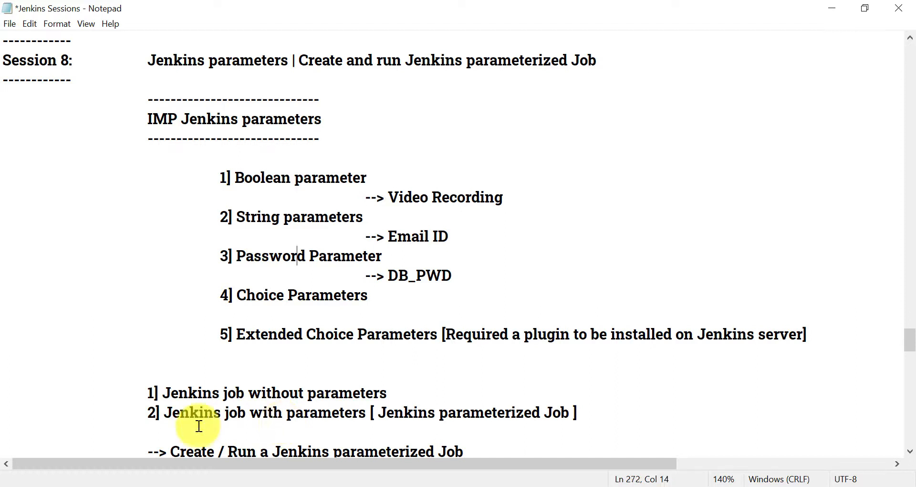
key(alt)
click(161, 403)
drag(162, 407, 382, 411)
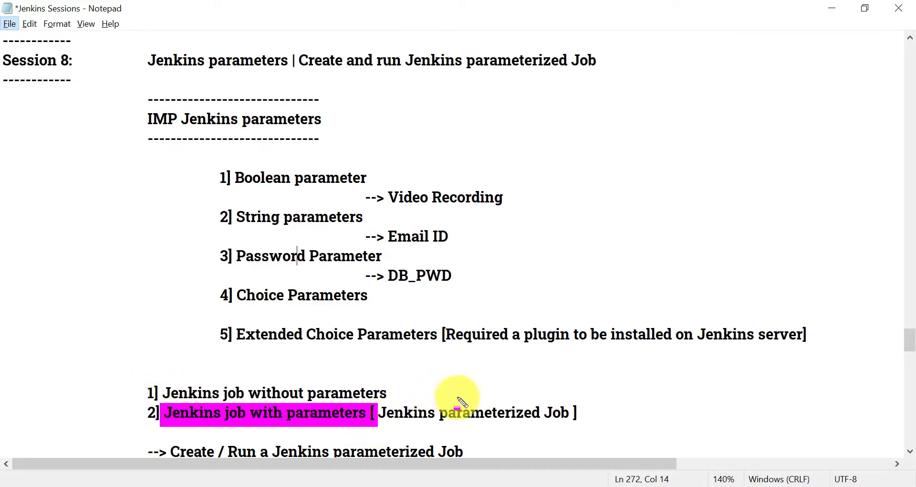
key(Escape)
click(496, 485)
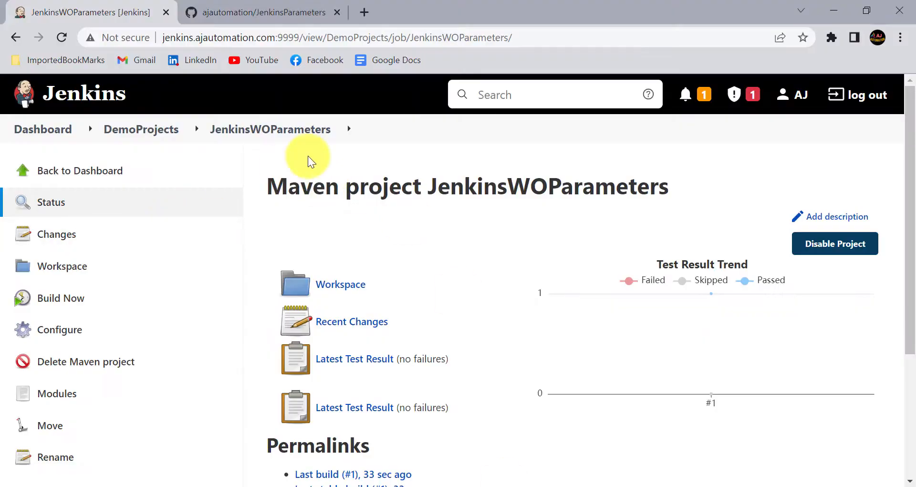
click(167, 129)
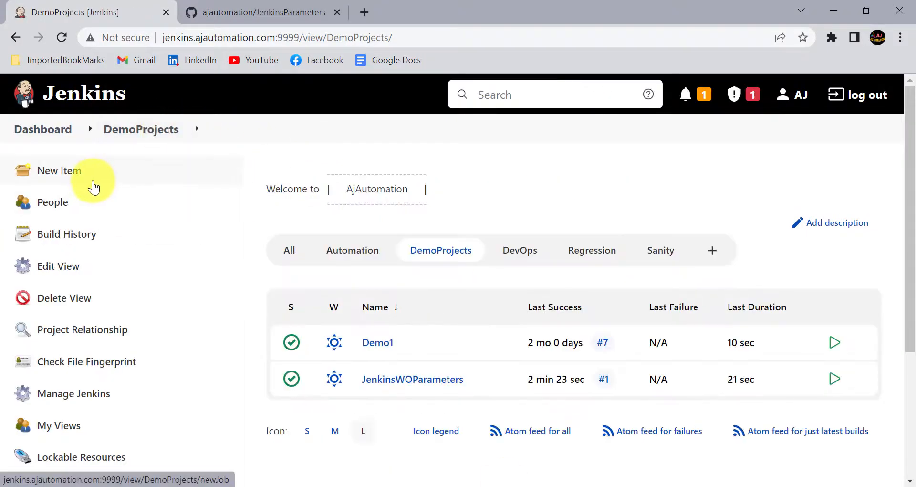
Create JenkinsParameterizedJob as a Maven project in DemoProjects
click(76, 175)
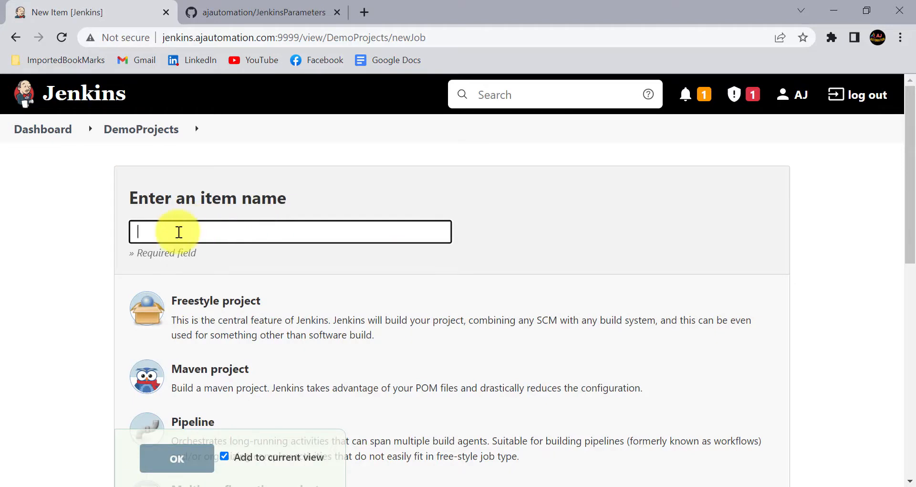
text(JenkinsParameterizedJob)
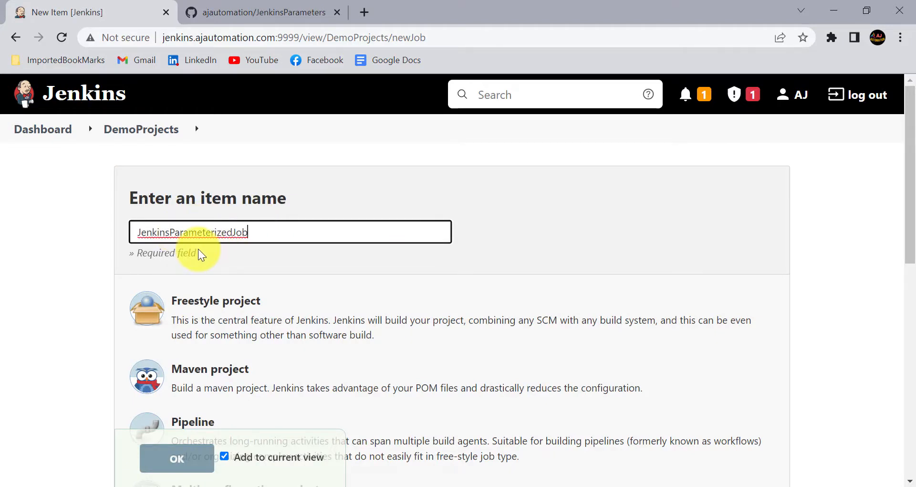
scroll(248, 286, down, 1)
click(197, 341)
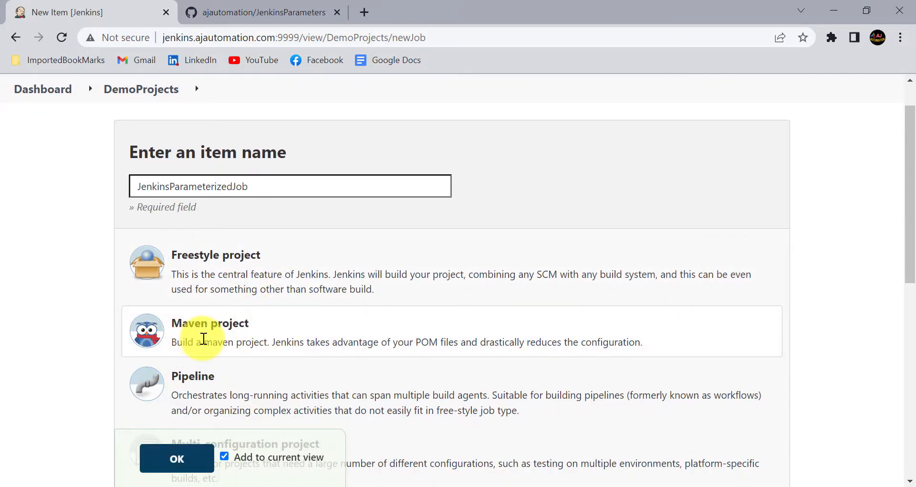
scroll(211, 385, down, 1)
click(184, 455)
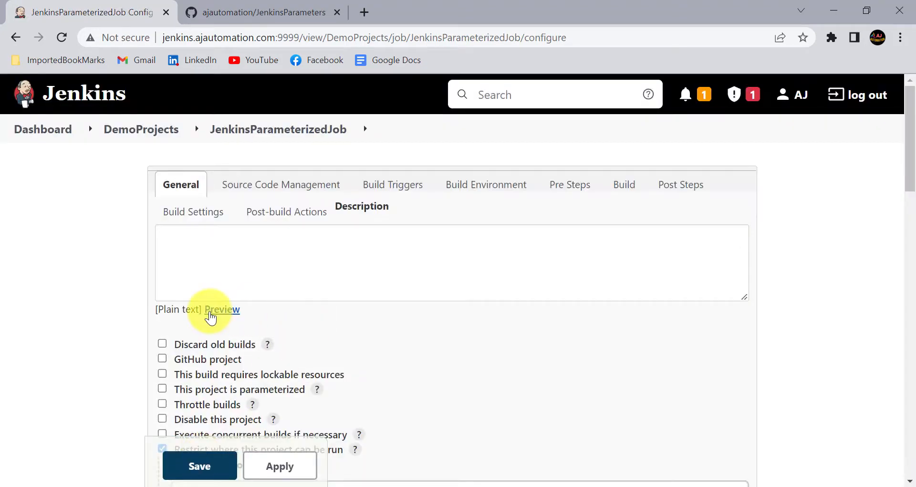
scroll(210, 317, down, 2)
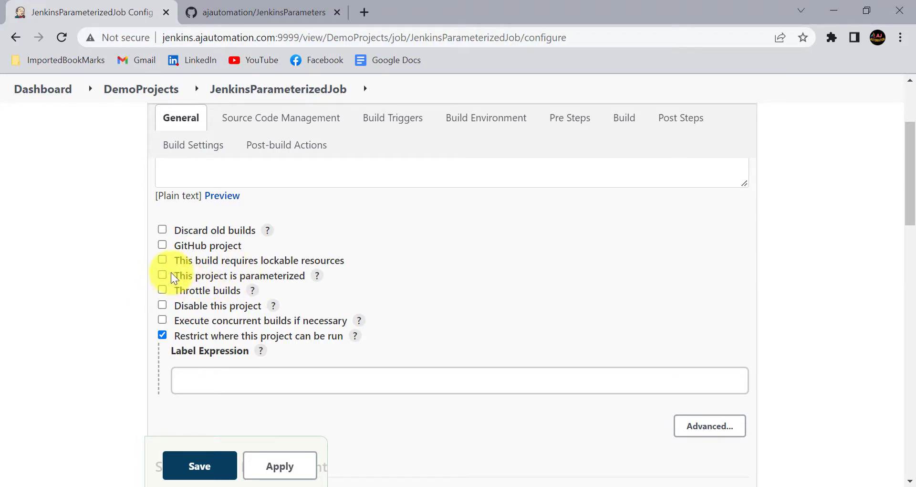
mouse_move(143, 265)
mouse_down()
mouse_move(333, 266)
mouse_move(344, 285)
mouse_up()
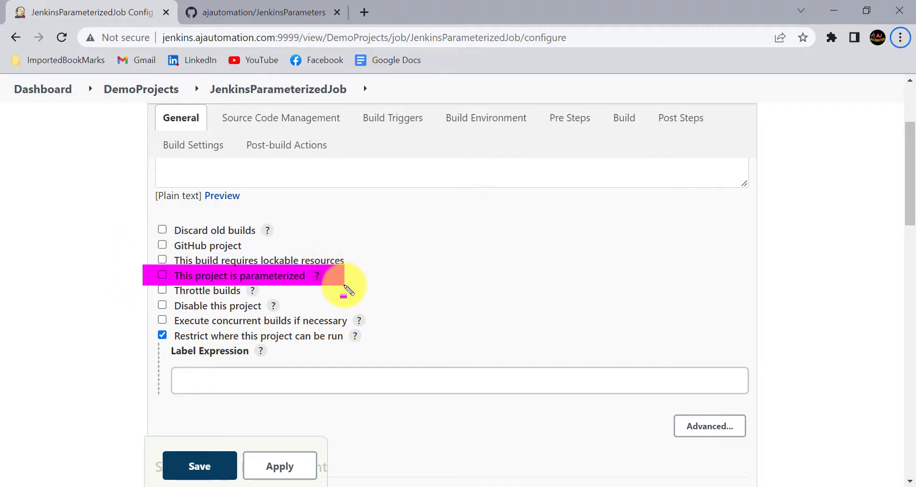
key(Escape)
Tick 'This project is parameterized' and compare the Add Parameter types with the Notepad notes
click(162, 275)
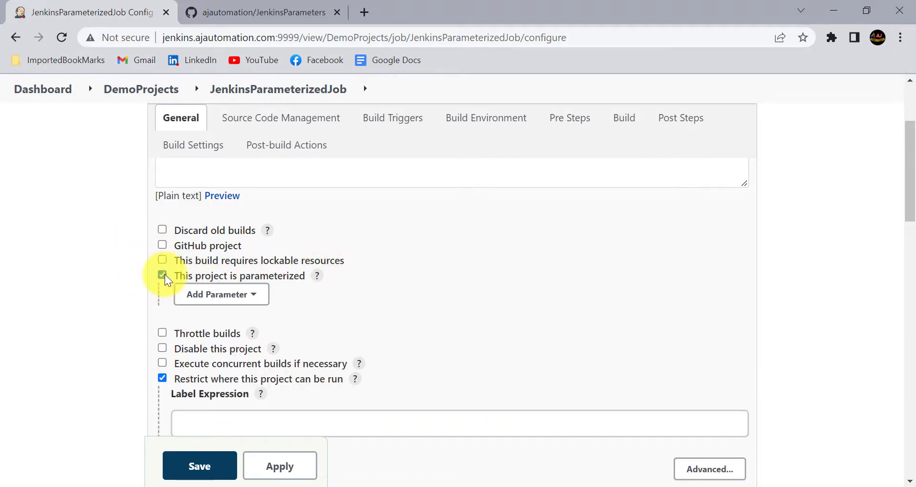
scroll(267, 274, down, 1)
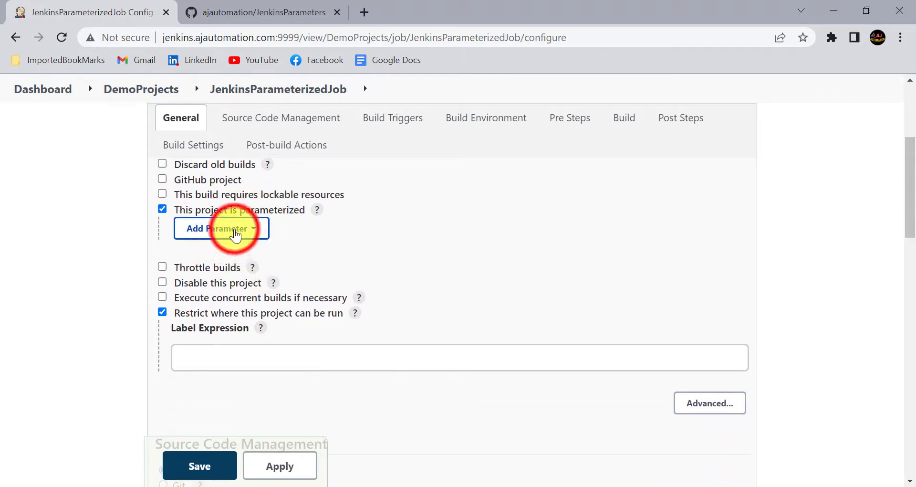
click(232, 229)
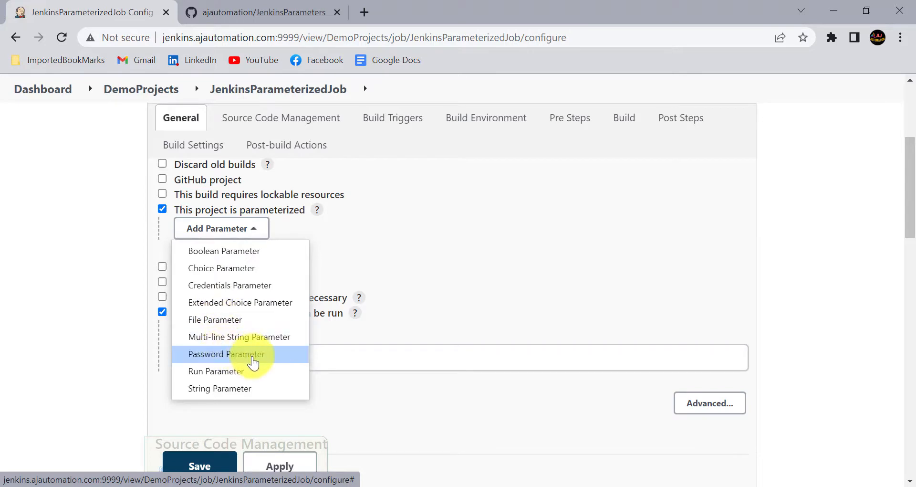
click(111, 276)
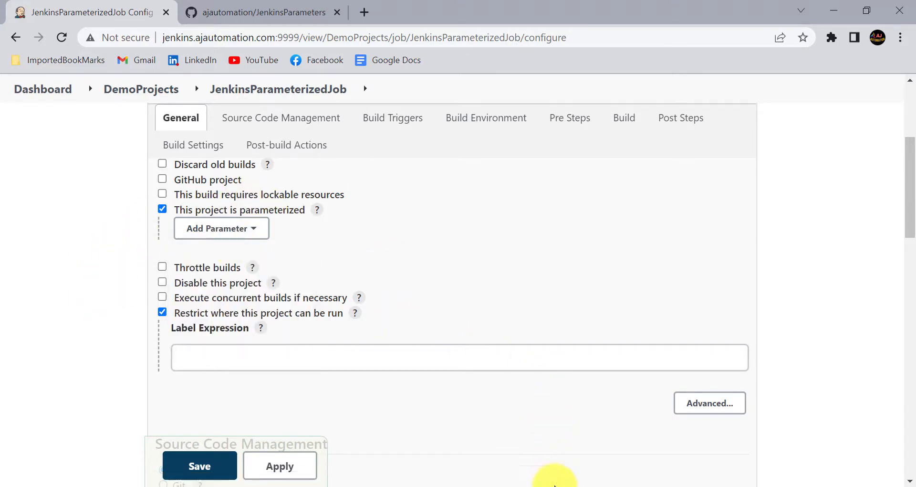
click(553, 483)
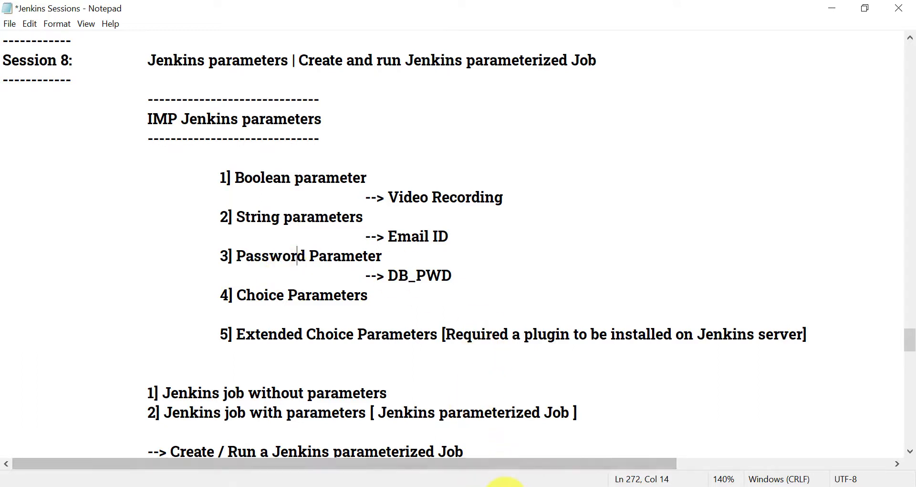
click(505, 484)
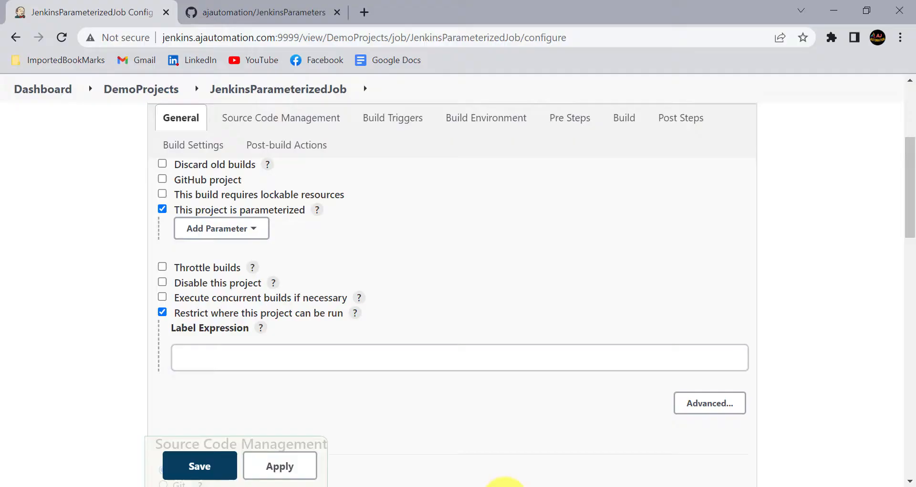
Add a Boolean parameter named Video_Recording
click(240, 233)
click(231, 248)
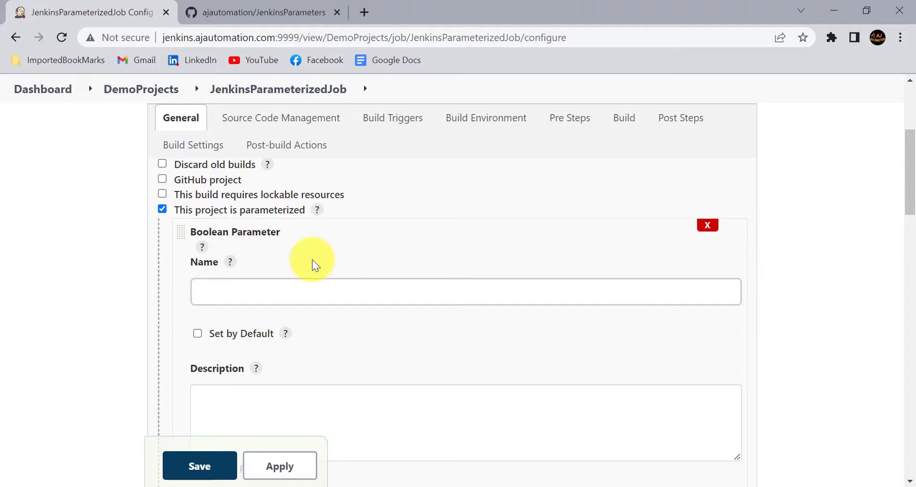
click(240, 299)
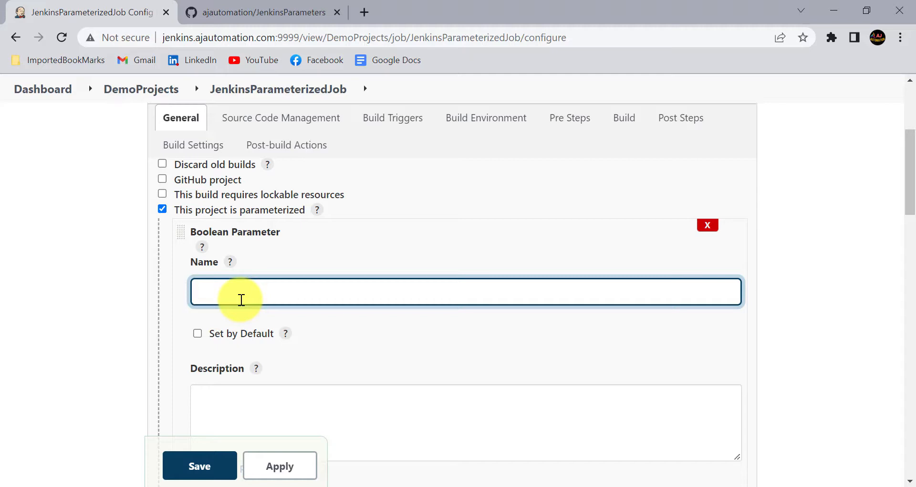
text(Video_REcording)
key(BackSpace)
key(BackSpace)
key(BackSpace)
key(BackSpace)
key(BackSpace)
key(BackSpace)
key(BackSpace)
key(BackSpace)
text(ecording)
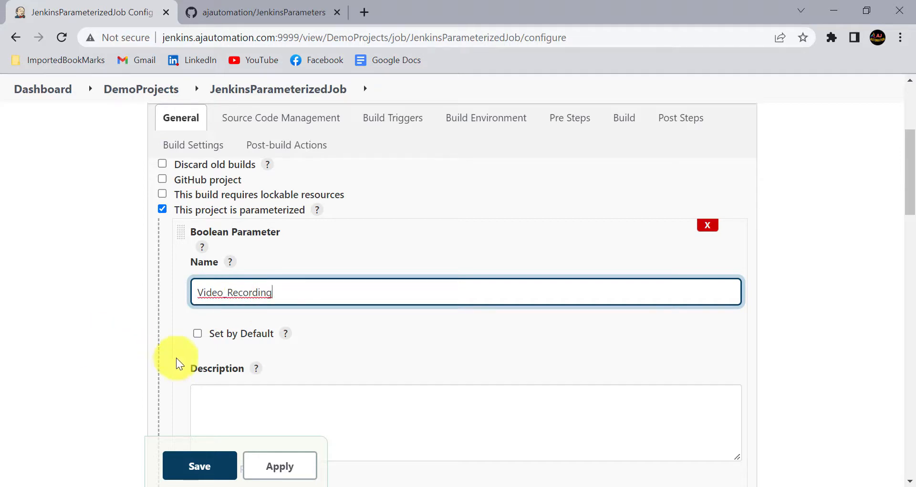
Leave Video_Recording off by default and paste its description about recording testcases execution video
scroll(237, 269, down, 1)
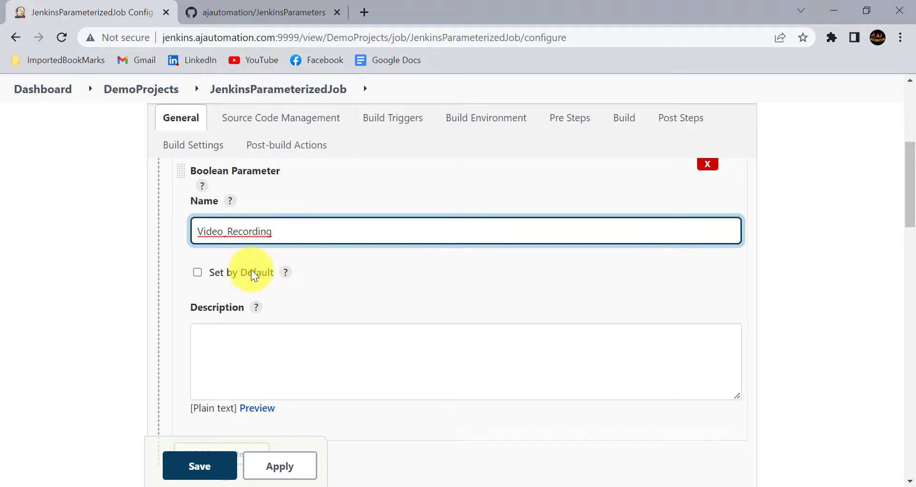
click(195, 273)
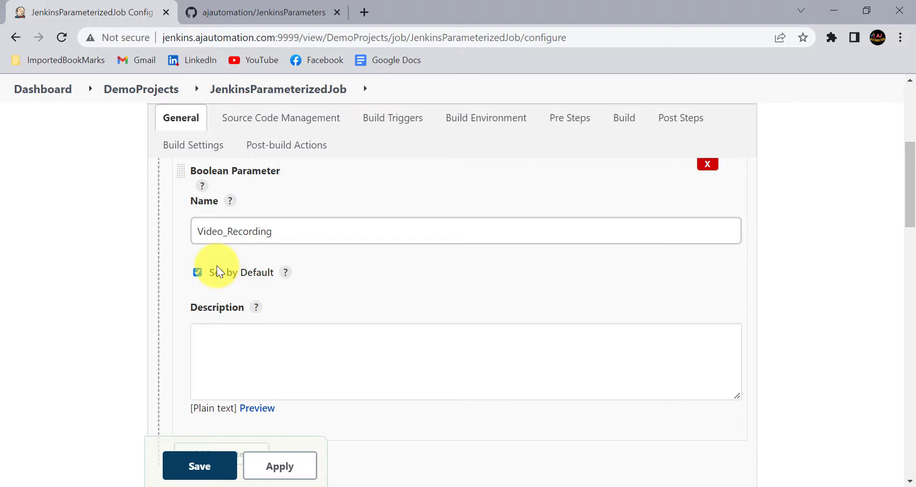
click(198, 272)
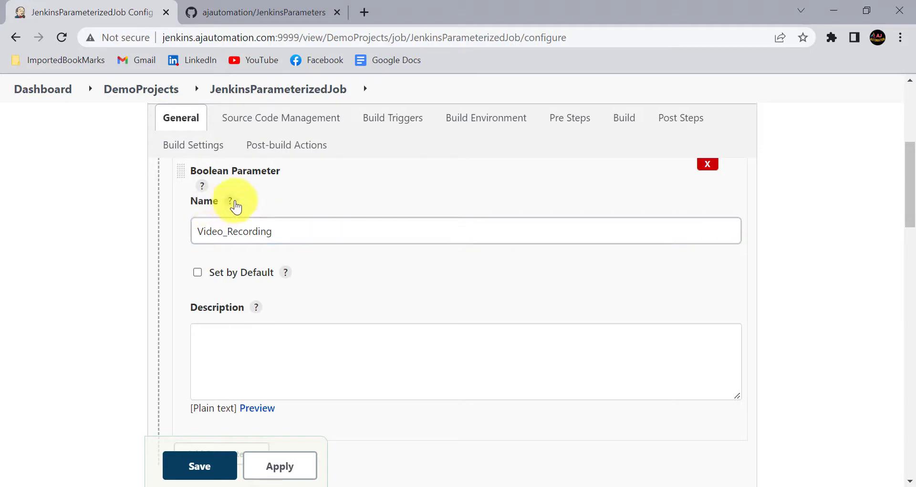
click(204, 333)
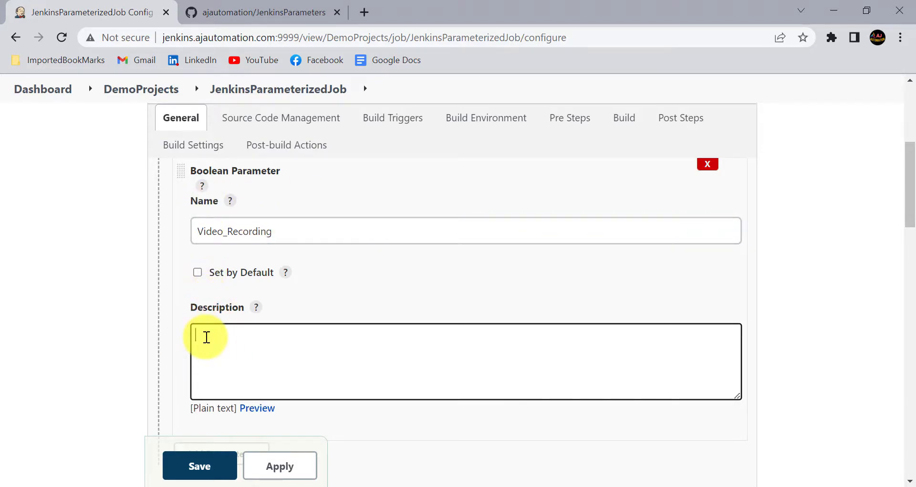
text(Select if you want to record the testcases execution video.)
scroll(198, 258, up, 1)
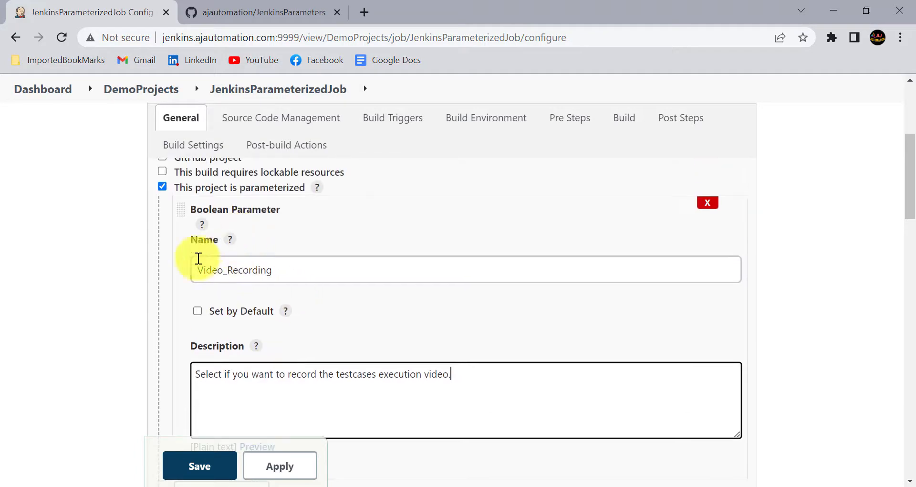
scroll(524, 375, down, 3)
click(556, 486)
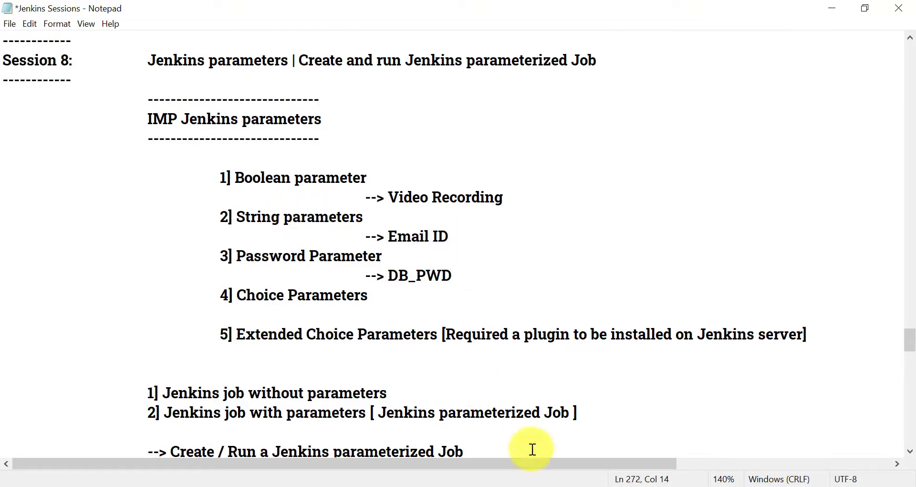
click(545, 485)
click(232, 323)
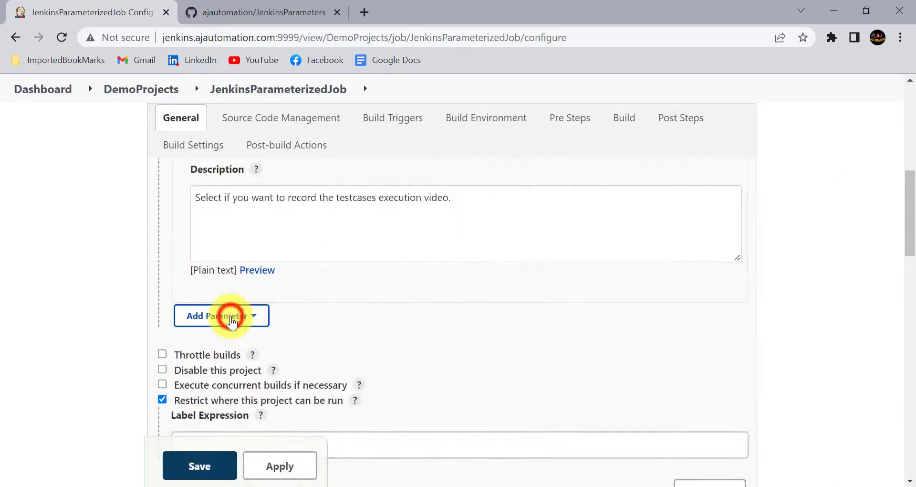
Add a String parameter named Email ID
click(221, 297)
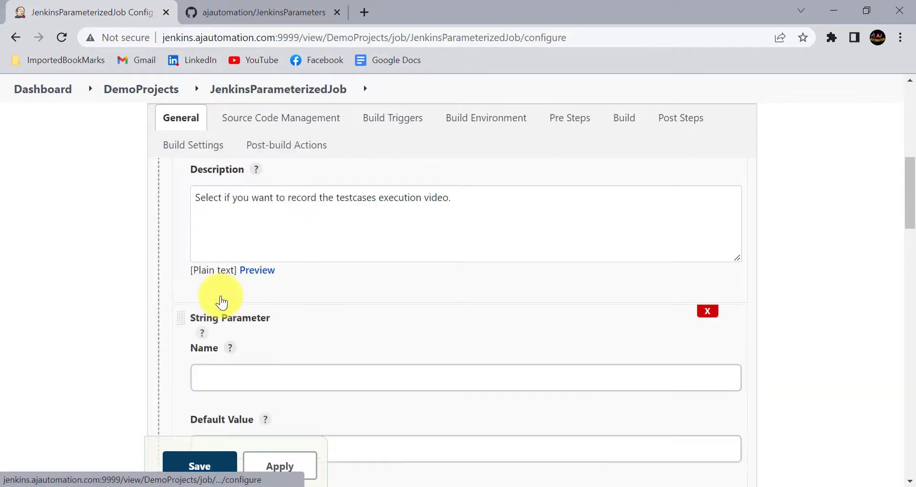
scroll(243, 362, down, 1)
click(217, 349)
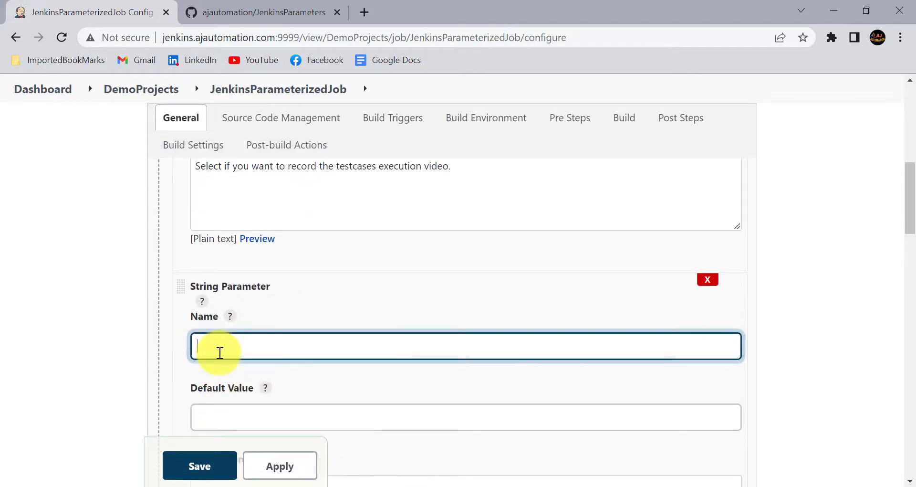
text(Email ID)
Give Email ID a sample e-mail address as its default value
scroll(225, 358, down, 2)
click(231, 364)
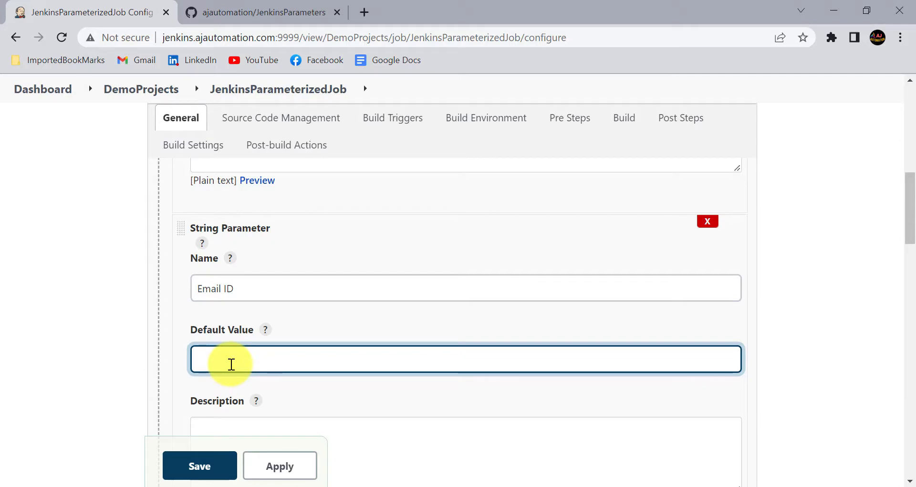
text(autoQA@a)
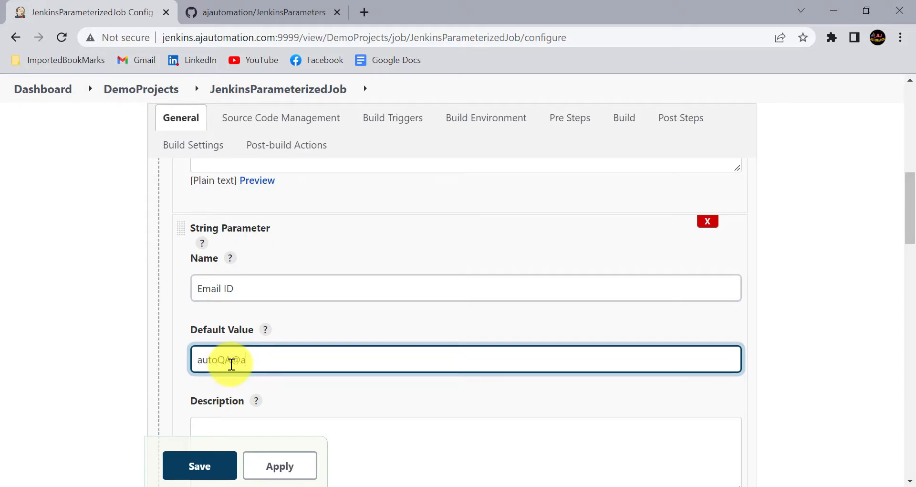
text(bcd.com)
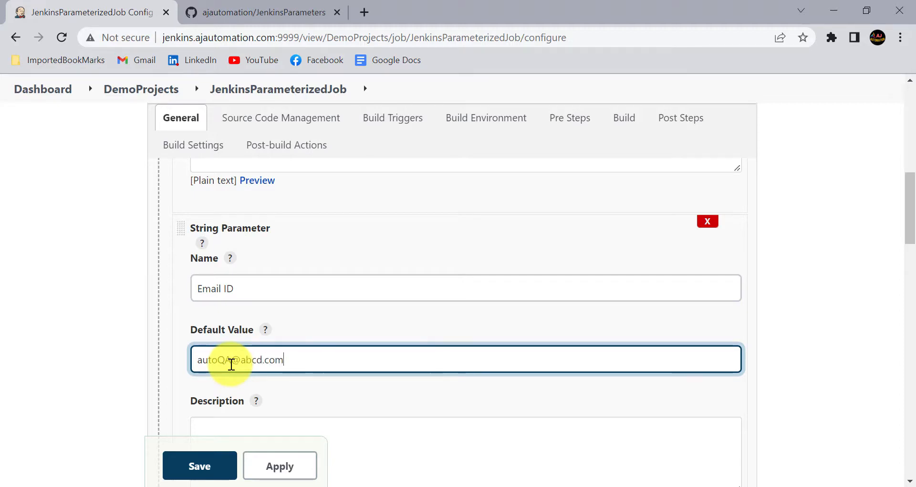
click(106, 368)
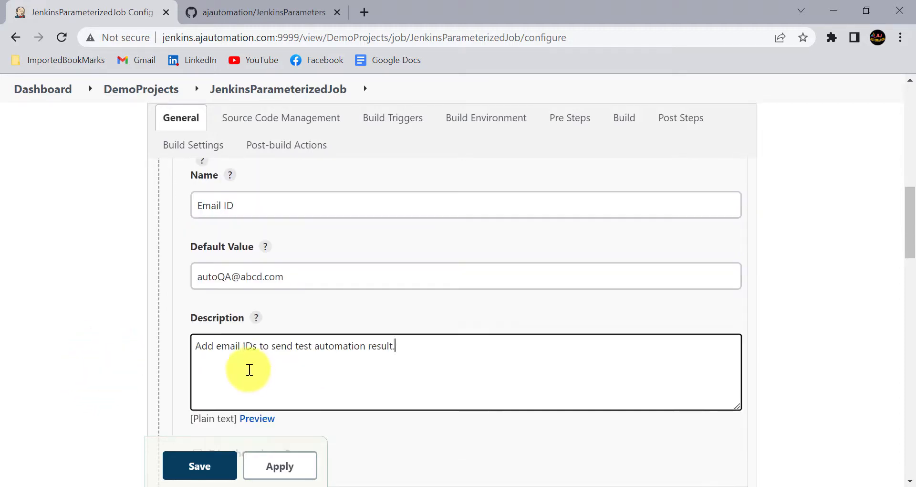
scroll(253, 372, down, 1)
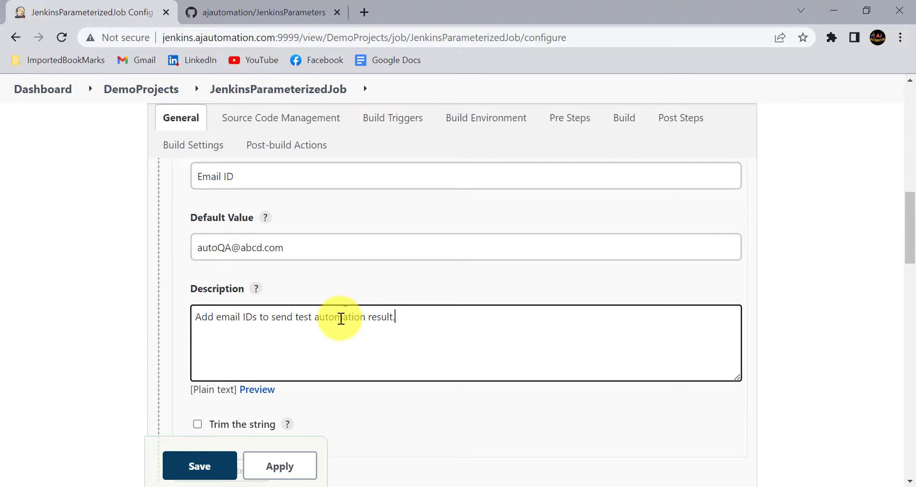
click(372, 316)
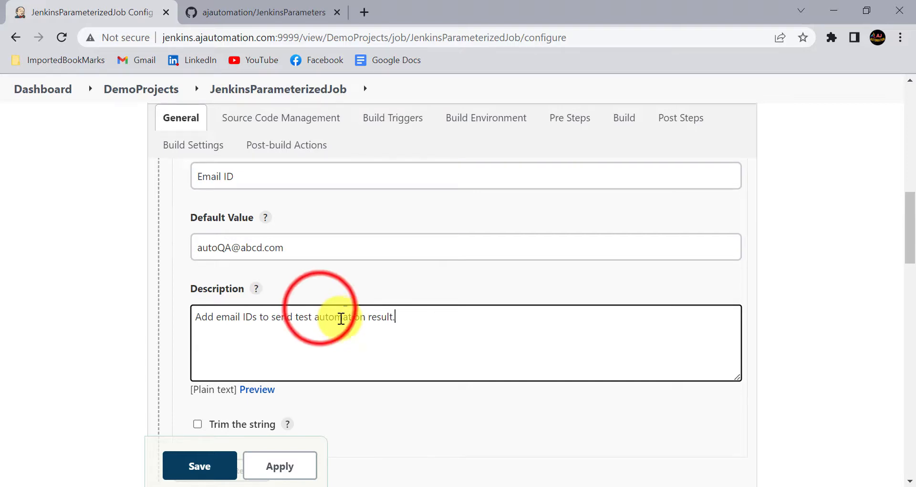
scroll(334, 310, up, 1)
click(321, 307)
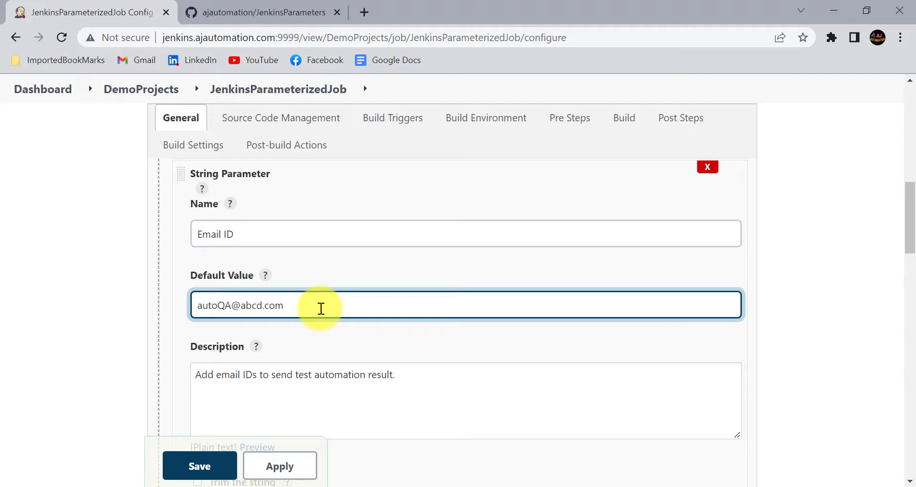
click(358, 334)
click(552, 486)
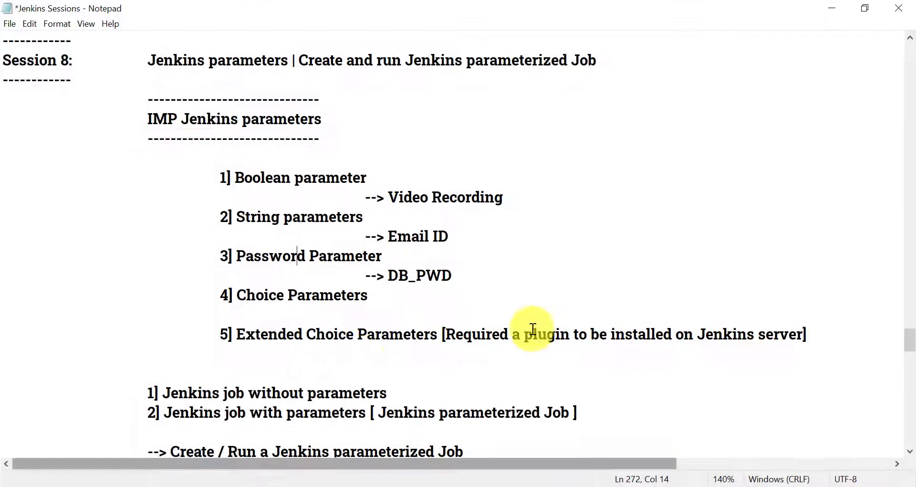
click(238, 255)
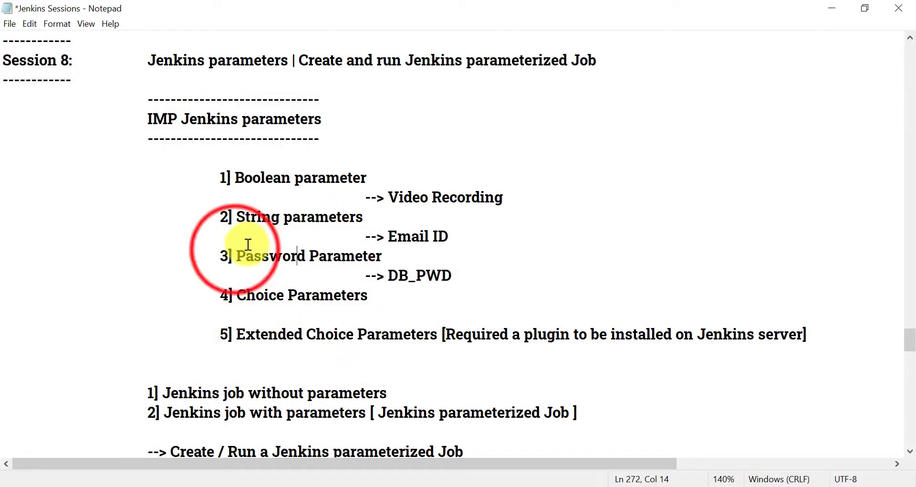
drag(236, 254, 390, 256)
click(390, 256)
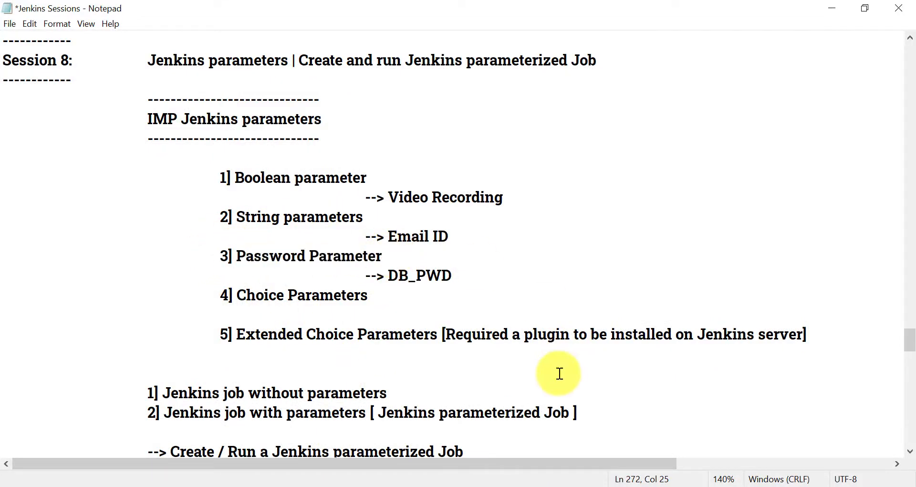
click(518, 485)
scroll(319, 284, down, 3)
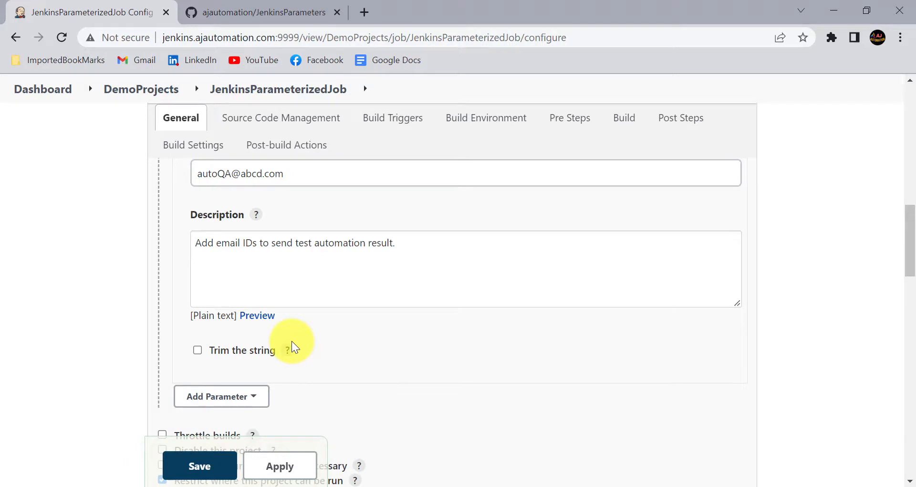
Add a Password parameter named DB_PWD with a default password
click(225, 396)
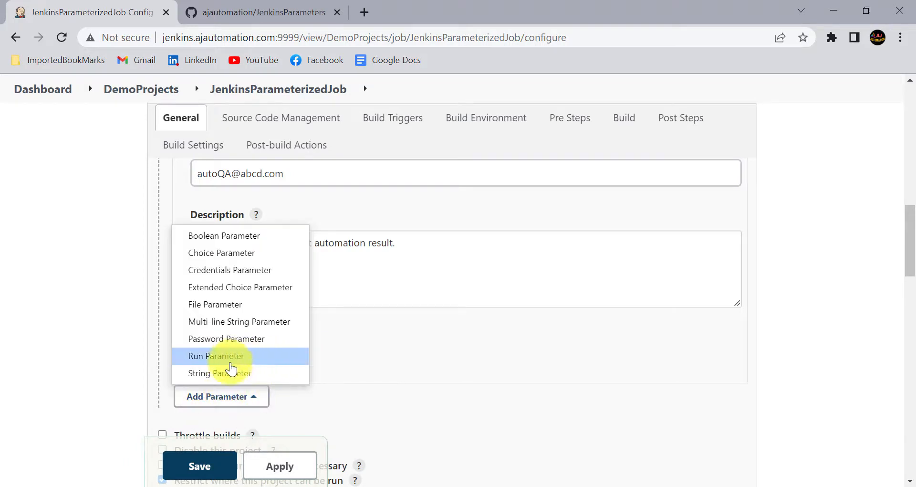
click(217, 339)
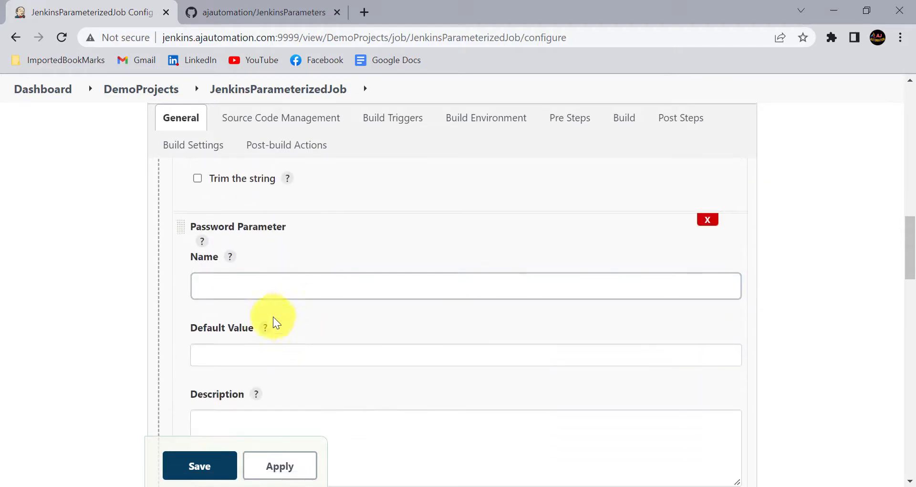
click(250, 288)
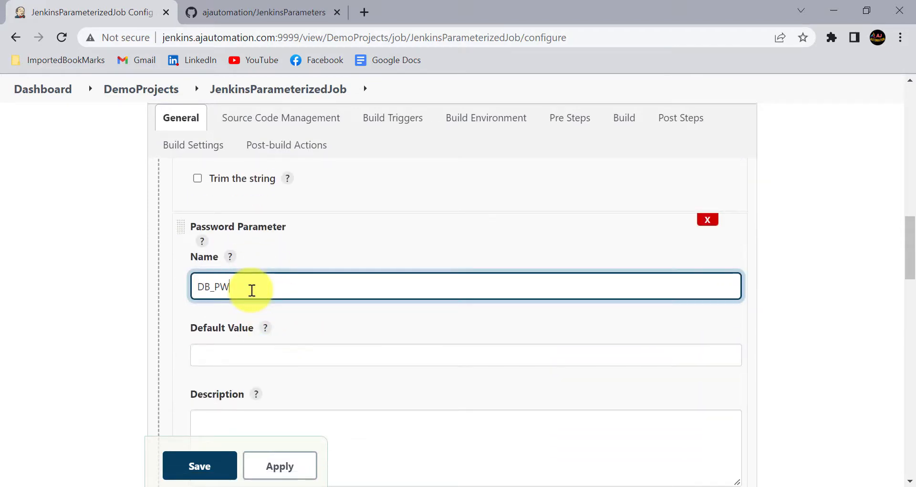
click(213, 352)
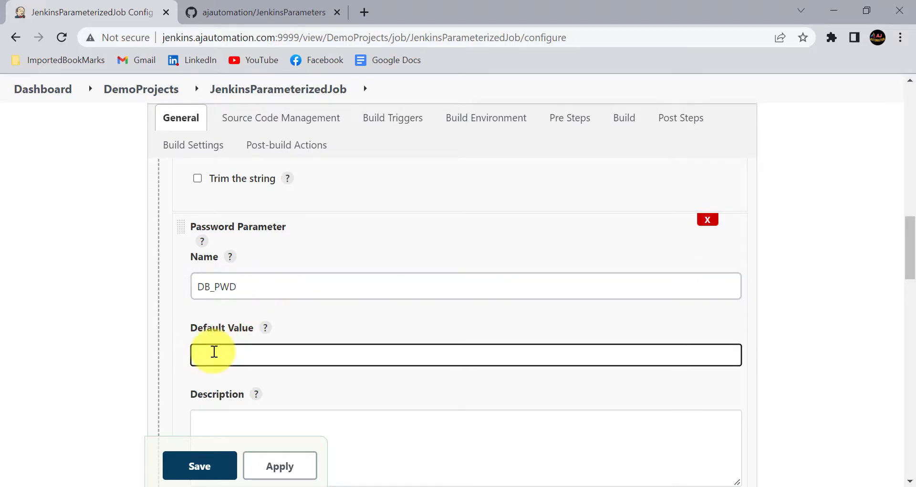
text(ad)
scroll(249, 305, down, 2)
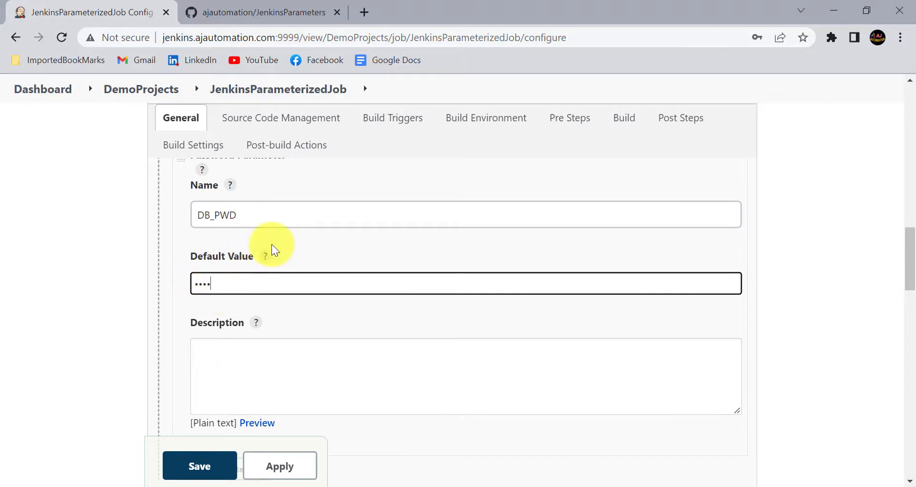
scroll(271, 244, up, 1)
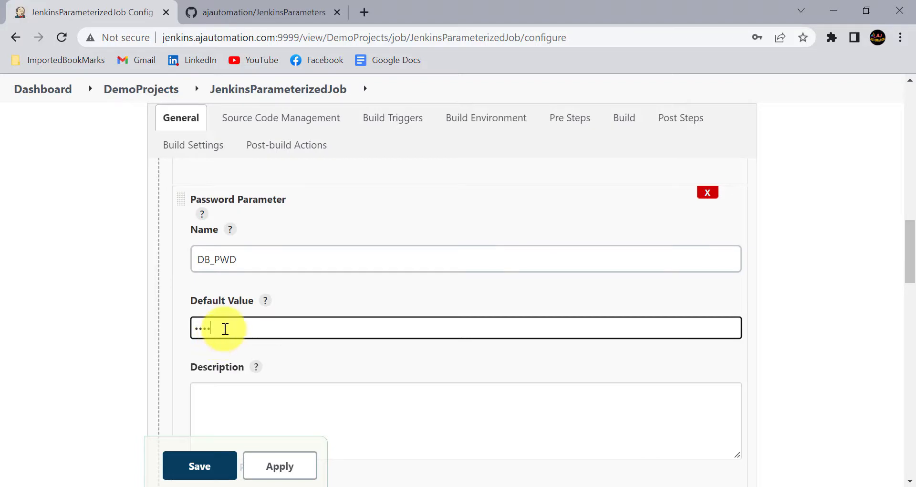
scroll(225, 329, down, 1)
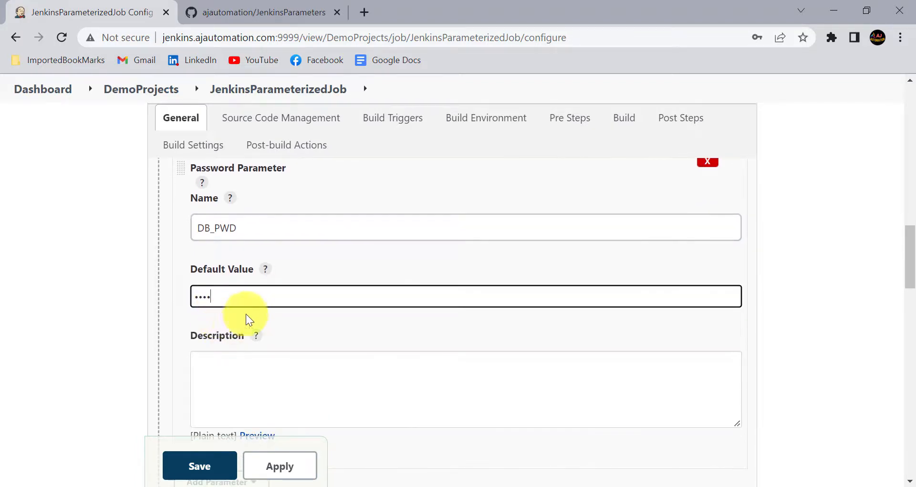
Describe DB_PWD as 'Please provide the pwd to connect to db'
click(237, 374)
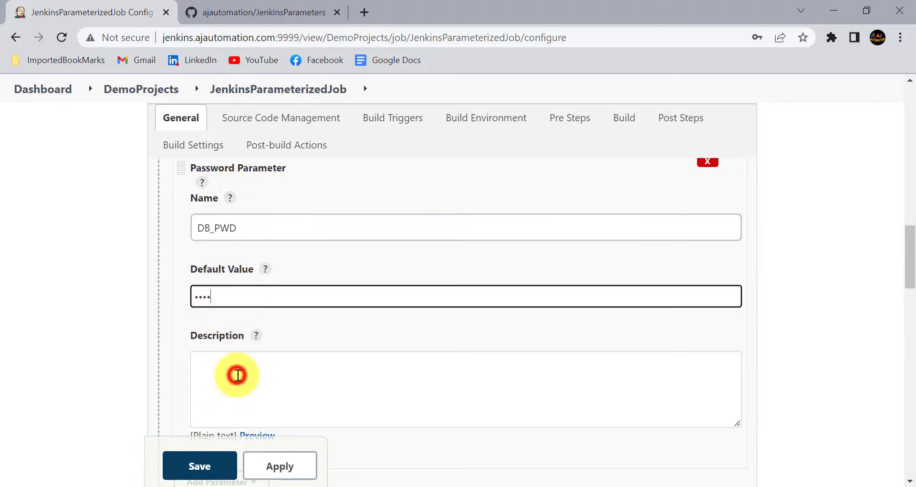
text(Please provide the pwd to connect to db)
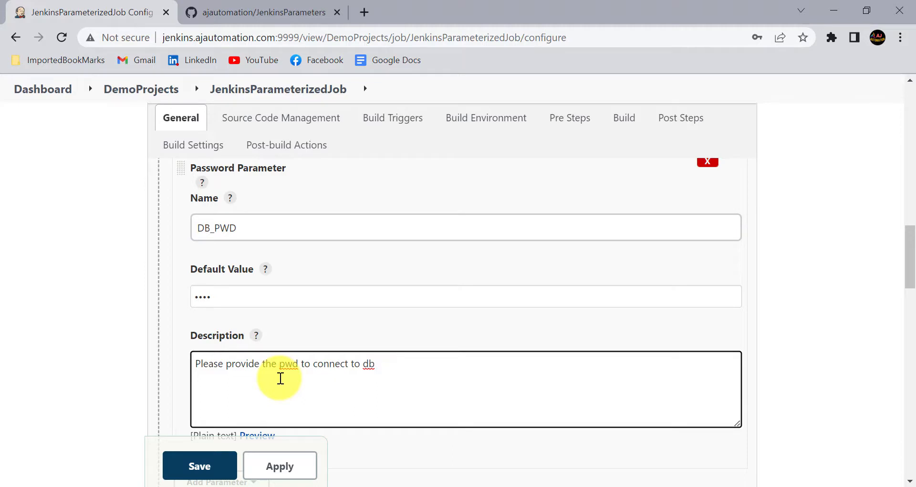
scroll(280, 378, down, 2)
scroll(280, 378, up, 10)
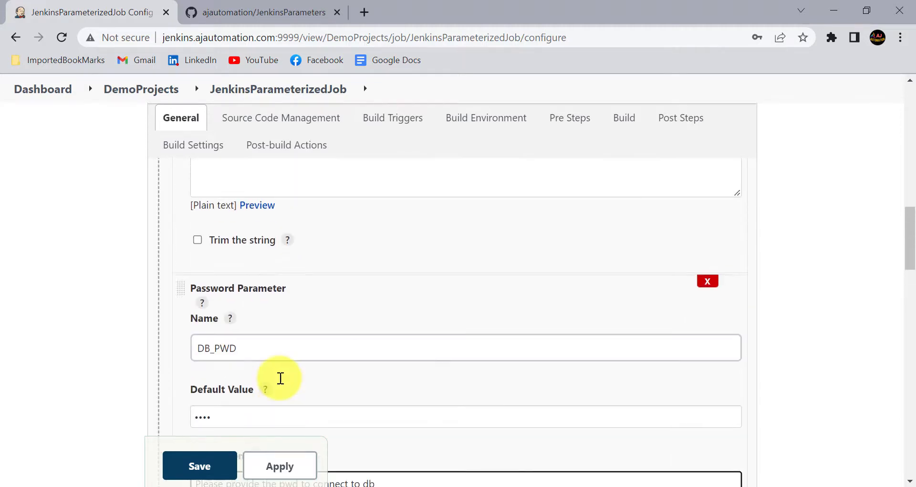
scroll(280, 378, up, 6)
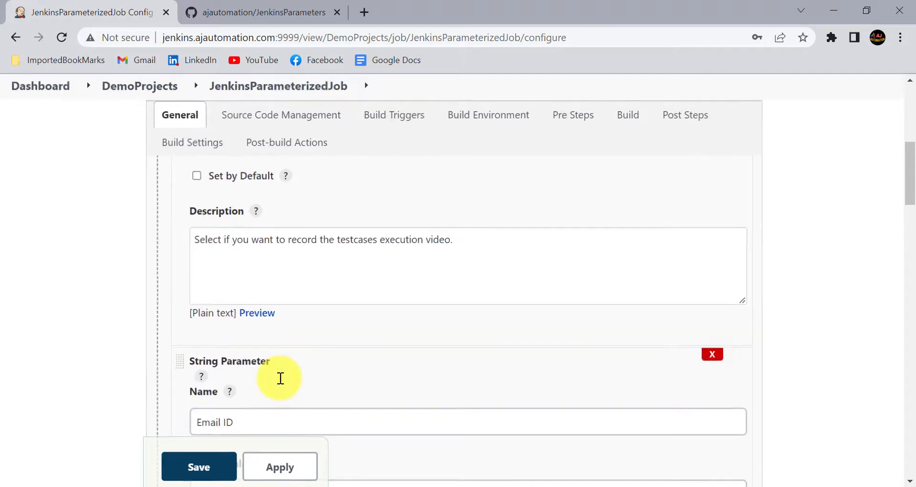
scroll(293, 315, up, 4)
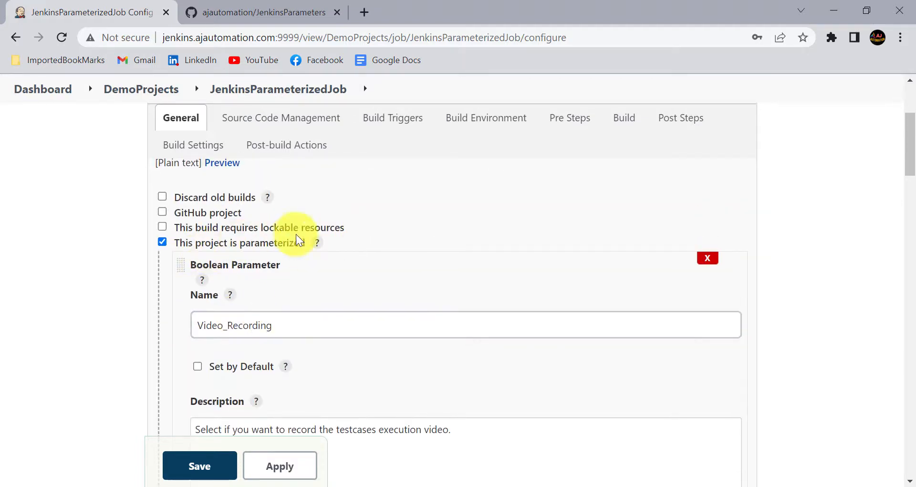
scroll(272, 270, down, 3)
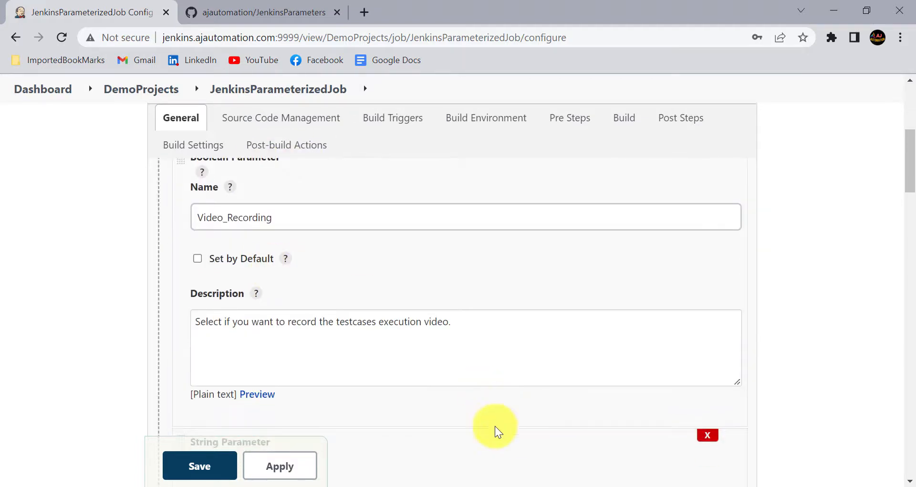
scroll(281, 377, down, 15)
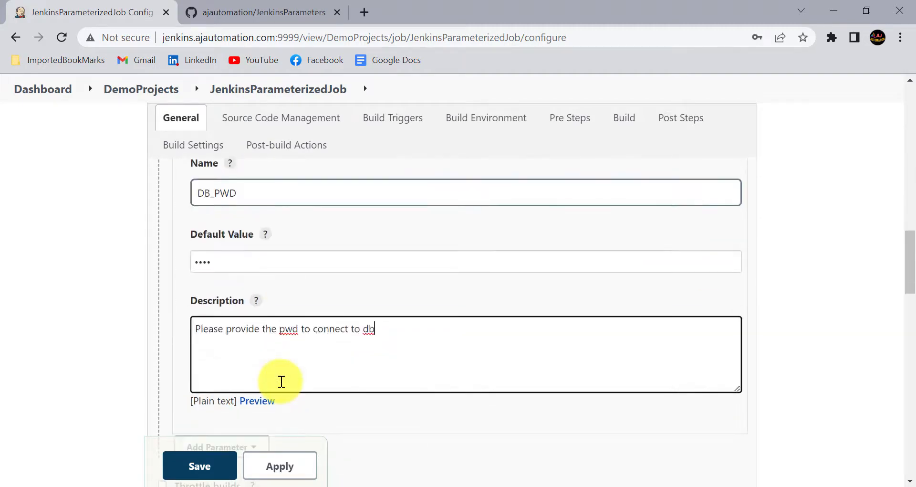
scroll(282, 382, down, 4)
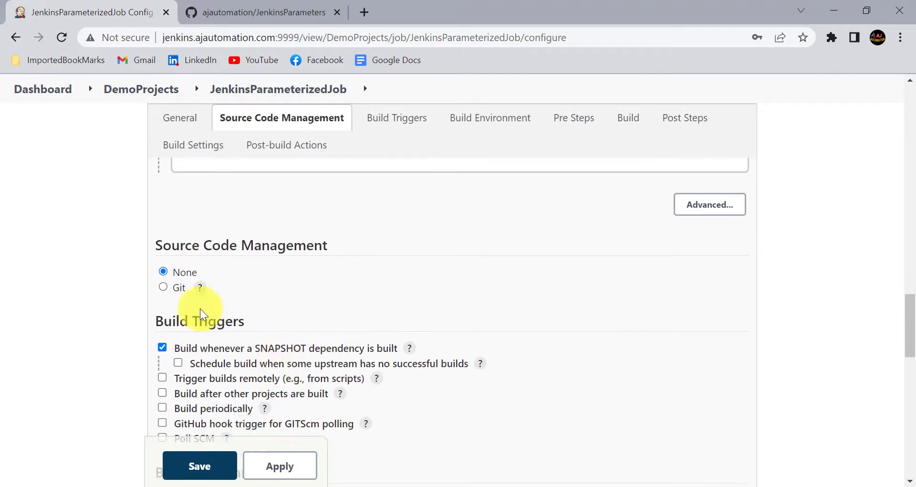
Use Git as source code with the JenkinsParameters GitHub repository URL
click(163, 287)
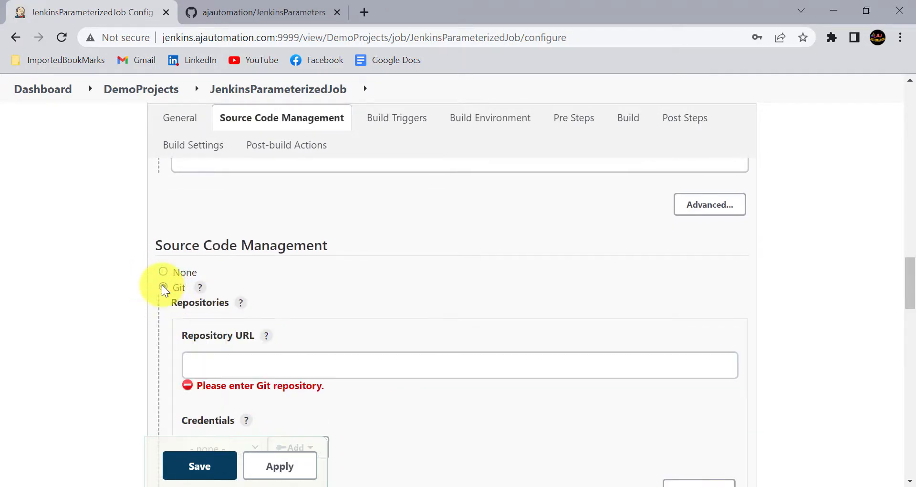
click(263, 12)
click(266, 37)
key(ctrl+c)
click(86, 12)
click(219, 372)
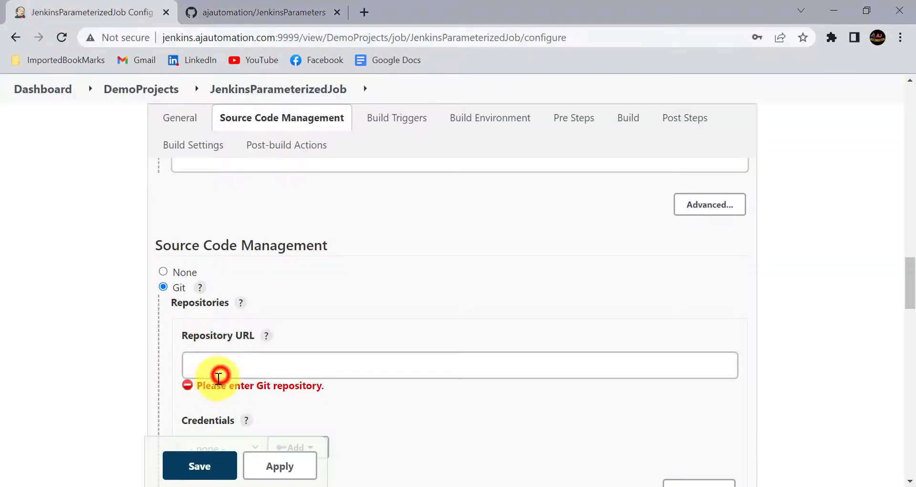
key(ctrl+v)
Set the Maven goals to 'clean test', then apply and save the configuration
scroll(288, 291, up, 2)
scroll(247, 372, down, 8)
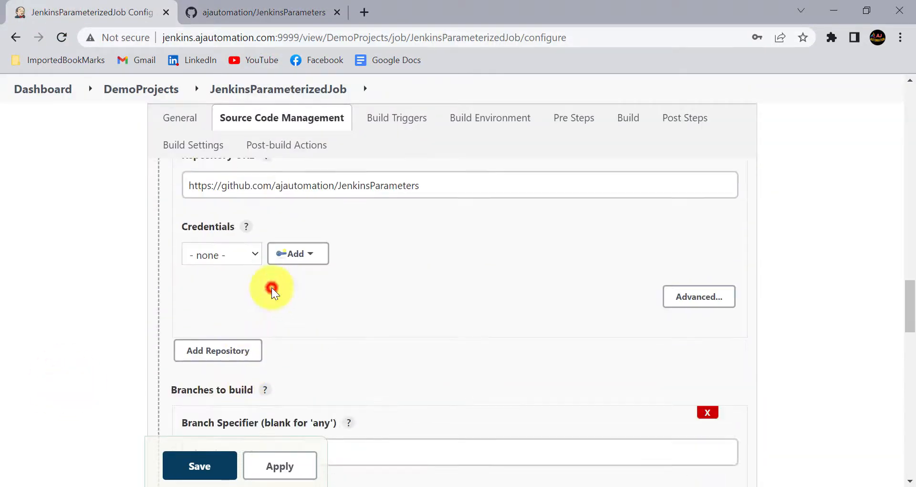
scroll(219, 377, down, 10)
click(189, 348)
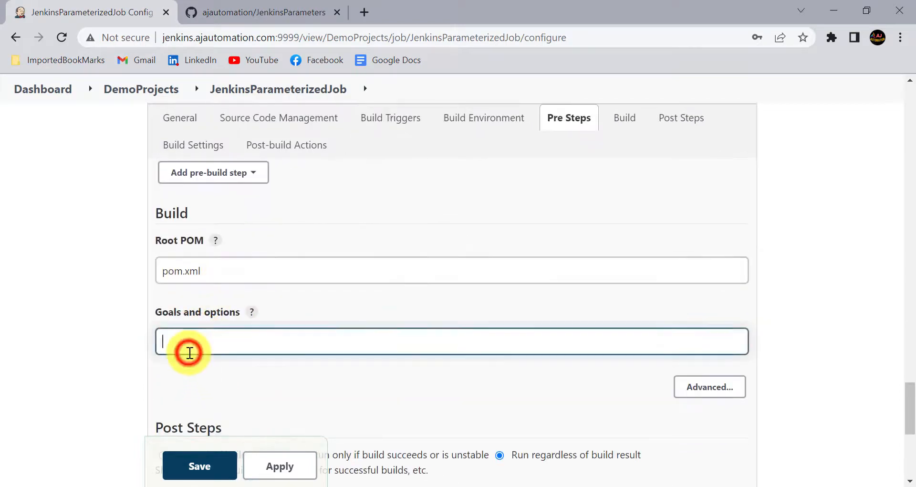
text(clean test)
scroll(243, 364, down, 4)
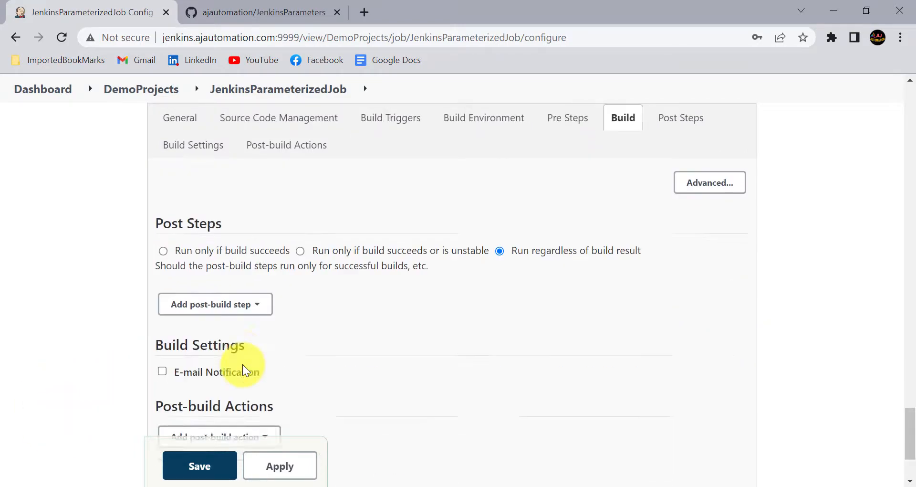
click(280, 466)
click(200, 466)
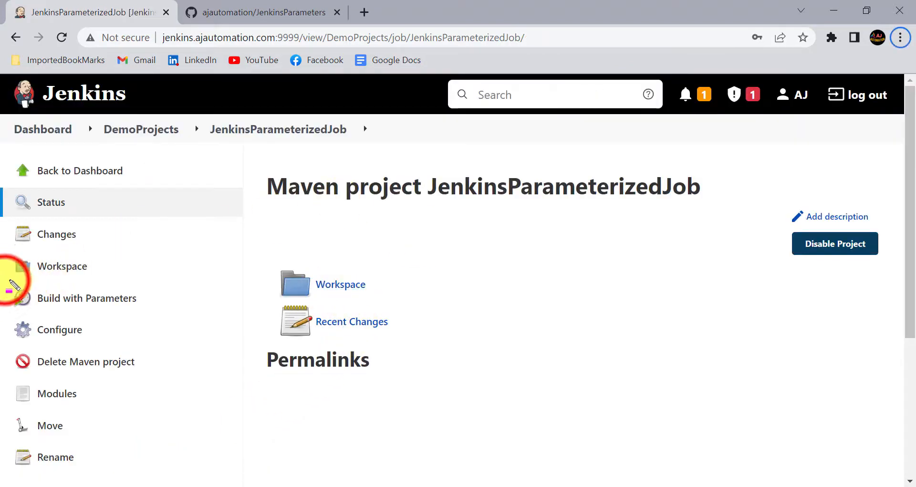
Open the Build with Parameters form for JenkinsParameterizedJob
drag(5, 280, 151, 314)
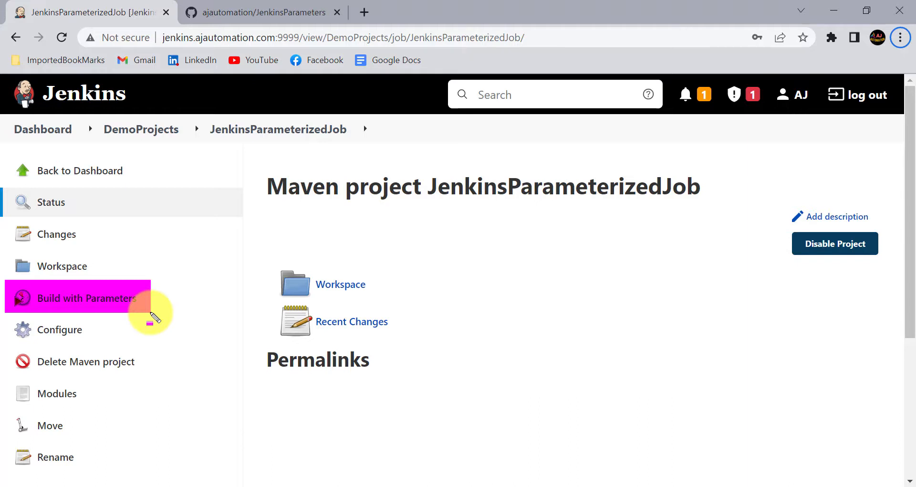
key(Escape)
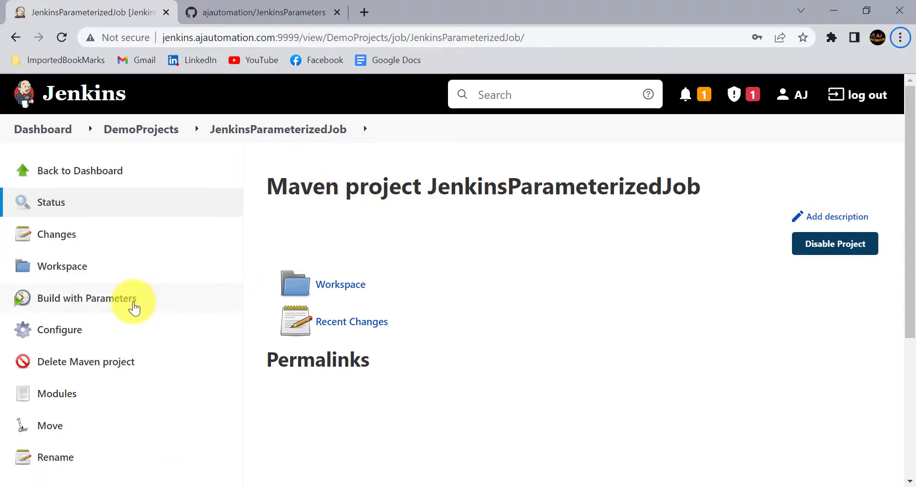
click(133, 307)
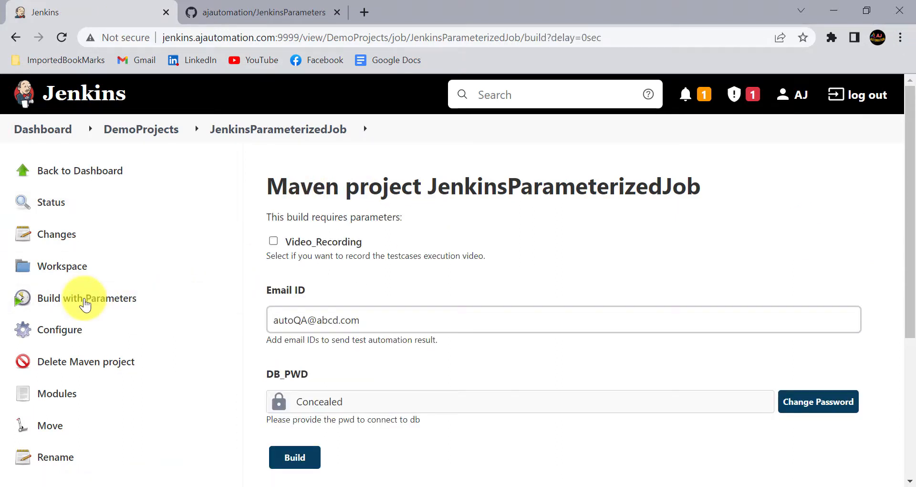
Enable Video_Recording for this build
scroll(291, 205, down, 4)
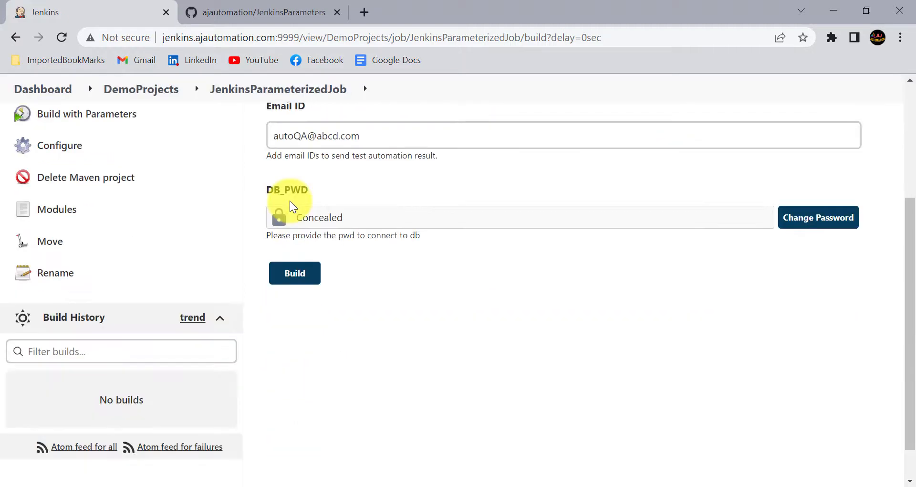
scroll(290, 201, up, 4)
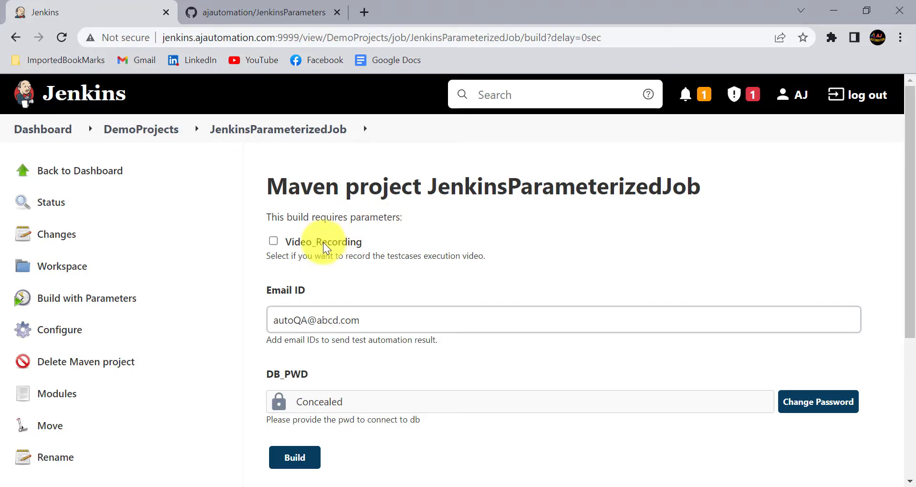
scroll(318, 264, down, 2)
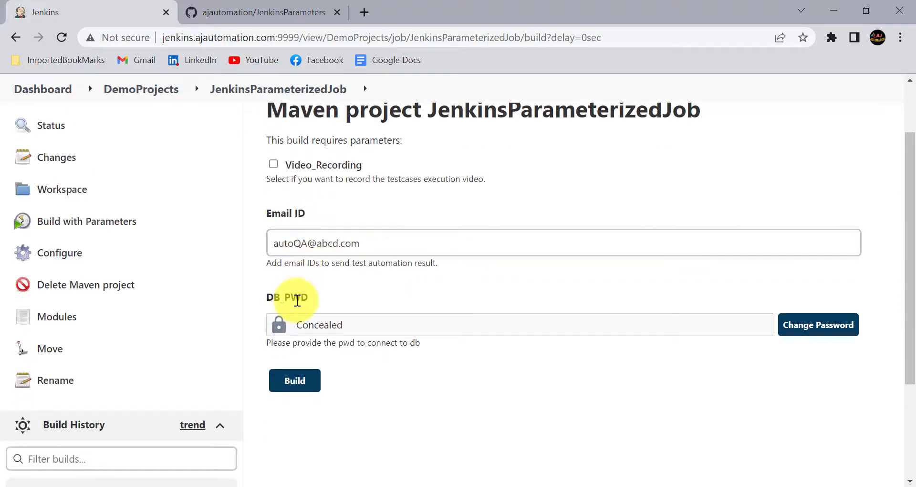
scroll(297, 298, up, 2)
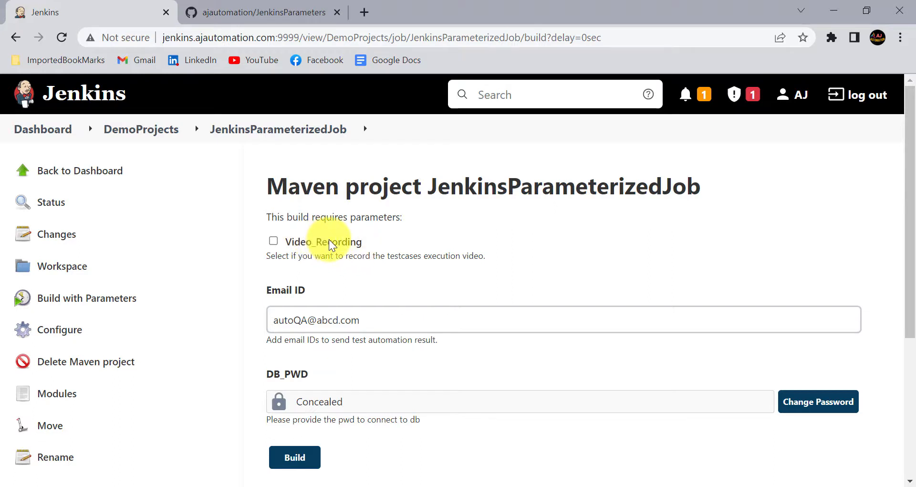
click(273, 240)
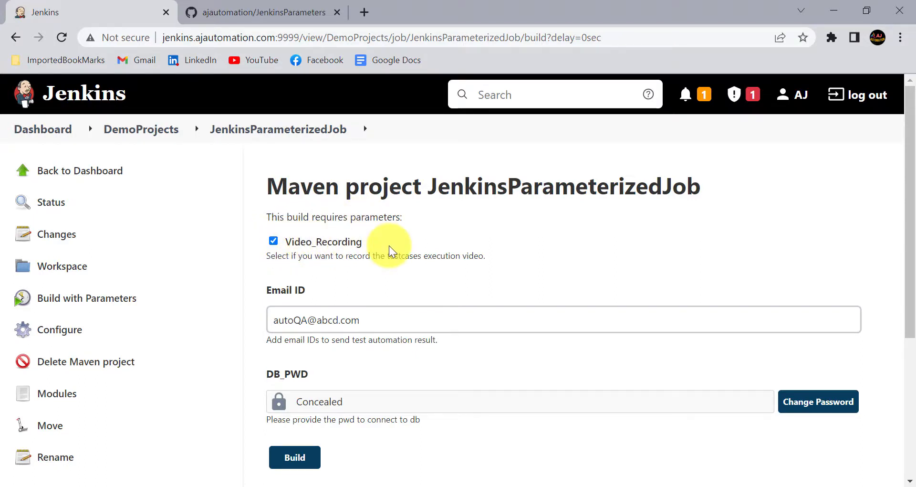
Append a second tester e-mail address to Email ID and start the build
scroll(390, 250, down, 2)
click(344, 238)
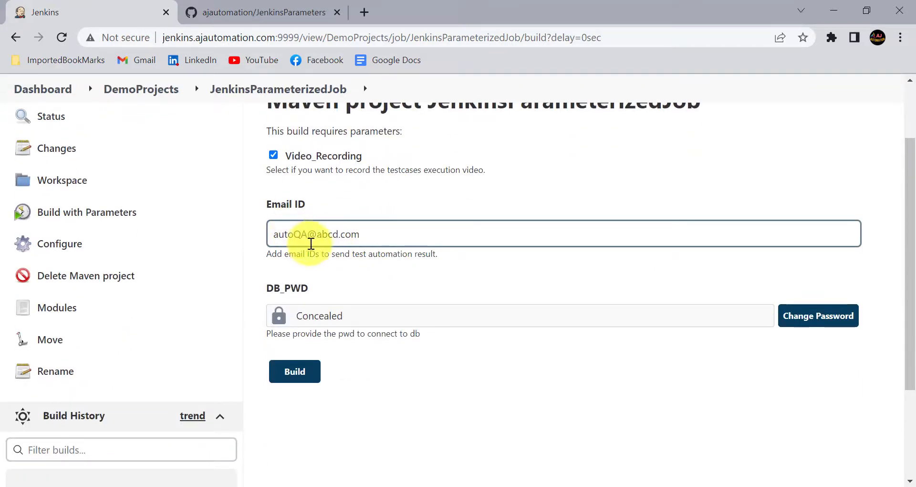
click(366, 239)
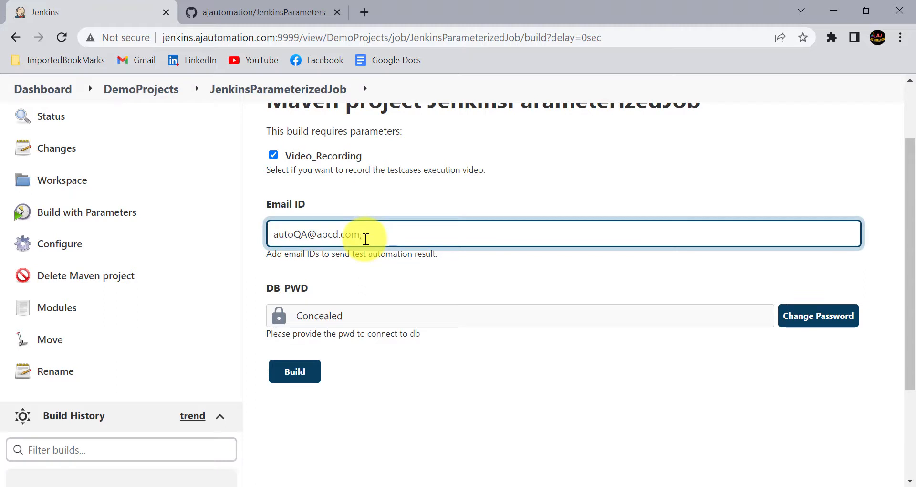
text(, TESTER1@ABCD.COM)
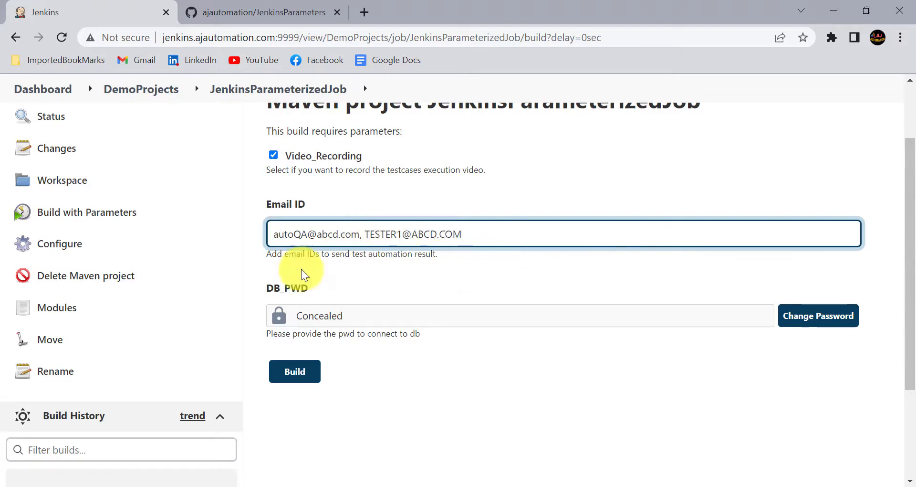
scroll(416, 289, down, 2)
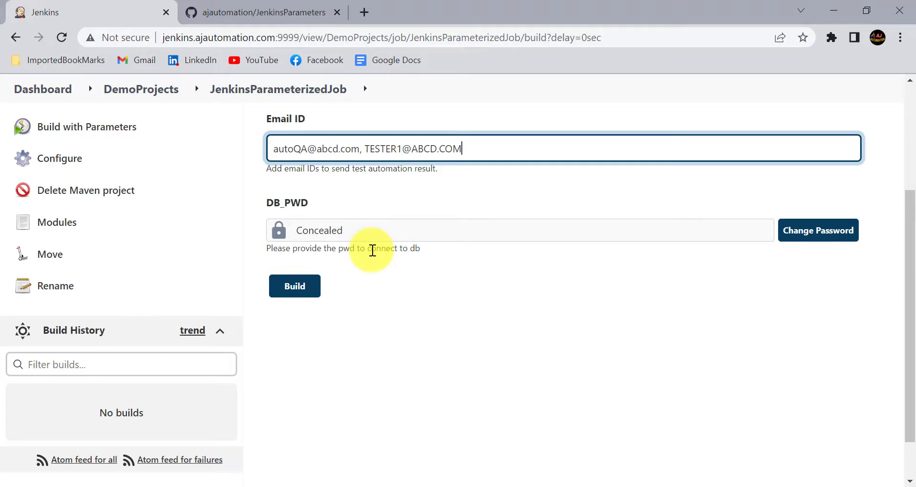
scroll(368, 249, up, 1)
scroll(388, 316, down, 1)
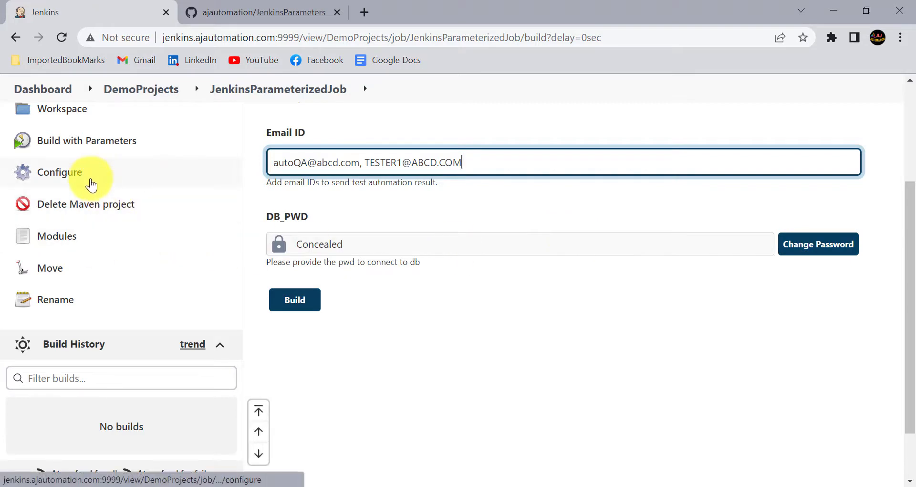
scroll(322, 270, down, 1)
scroll(328, 267, up, 1)
scroll(328, 267, down, 1)
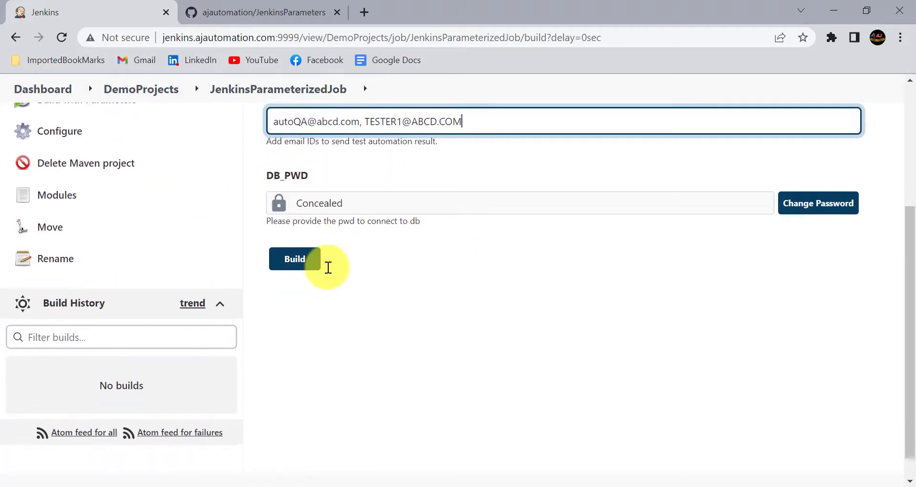
click(302, 265)
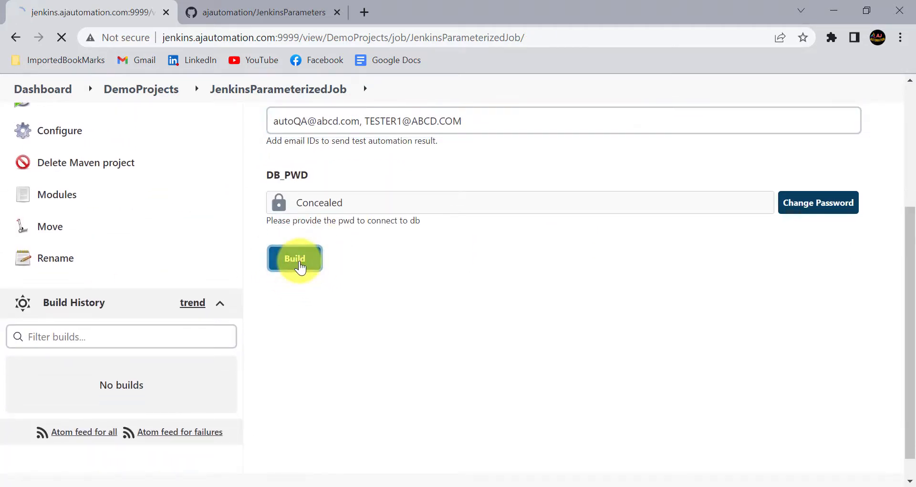
scroll(143, 344, down, 4)
click(12, 370)
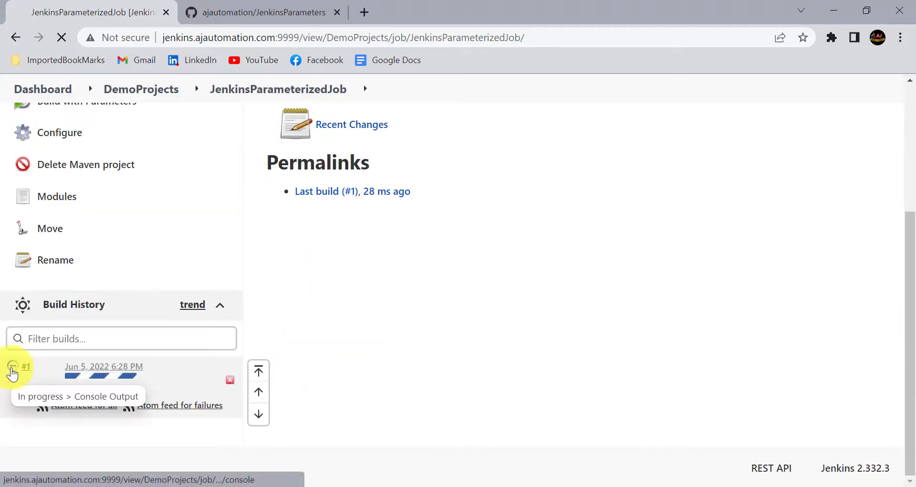
scroll(353, 319, down, 2)
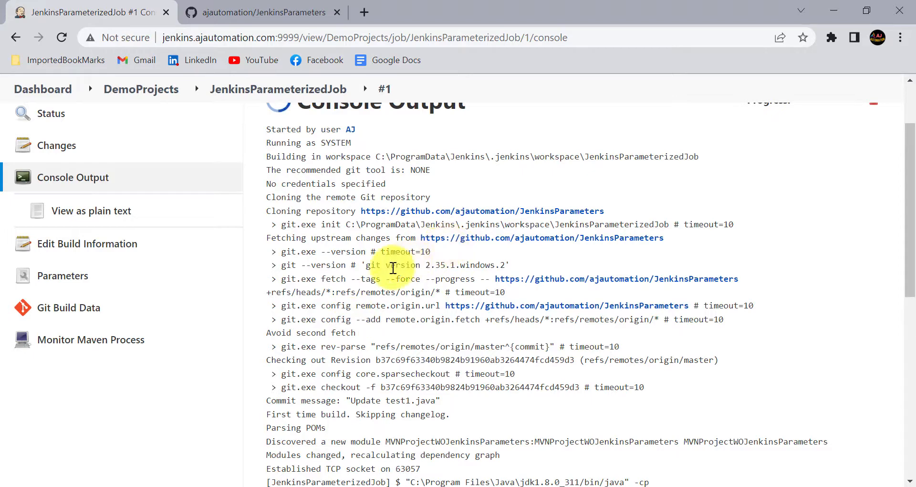
scroll(393, 267, down, 1)
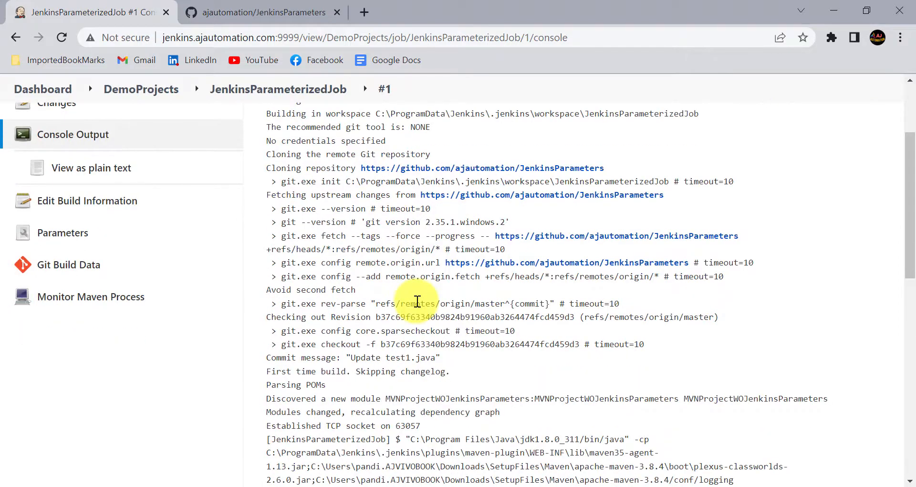
scroll(417, 301, down, 3)
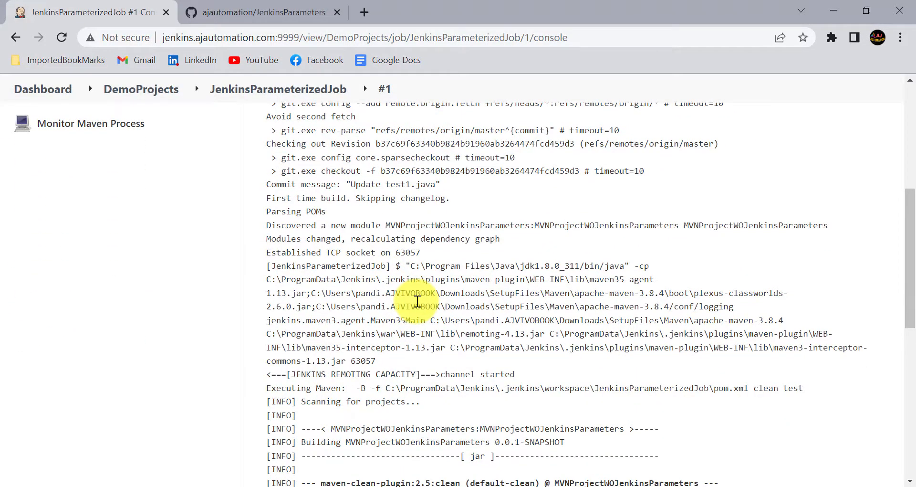
scroll(417, 301, down, 1)
scroll(417, 301, down, 5)
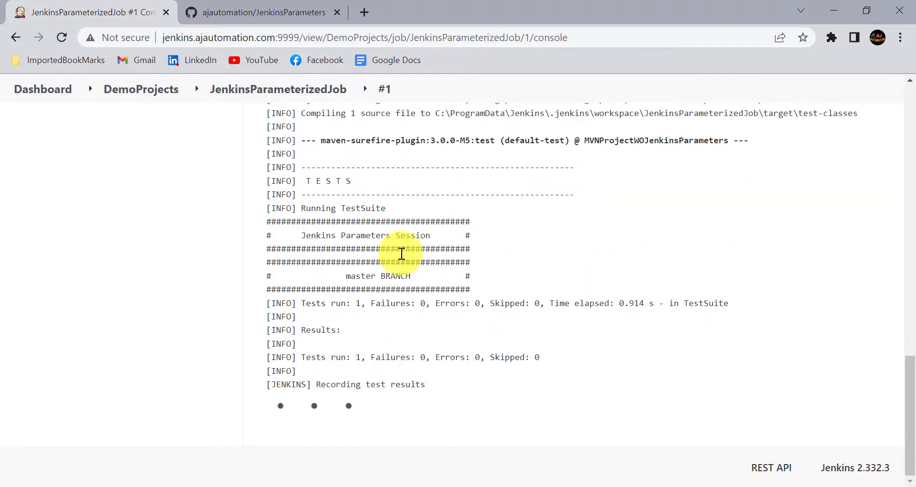
scroll(358, 341, up, 2)
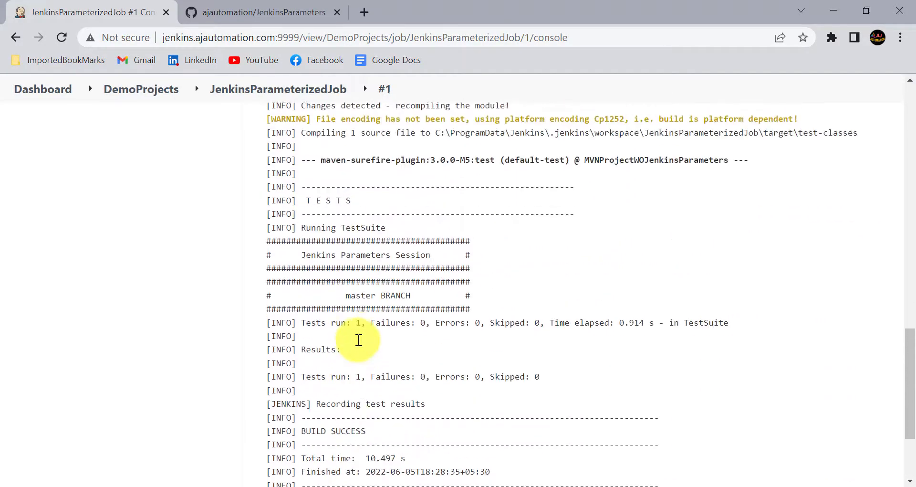
scroll(359, 340, up, 15)
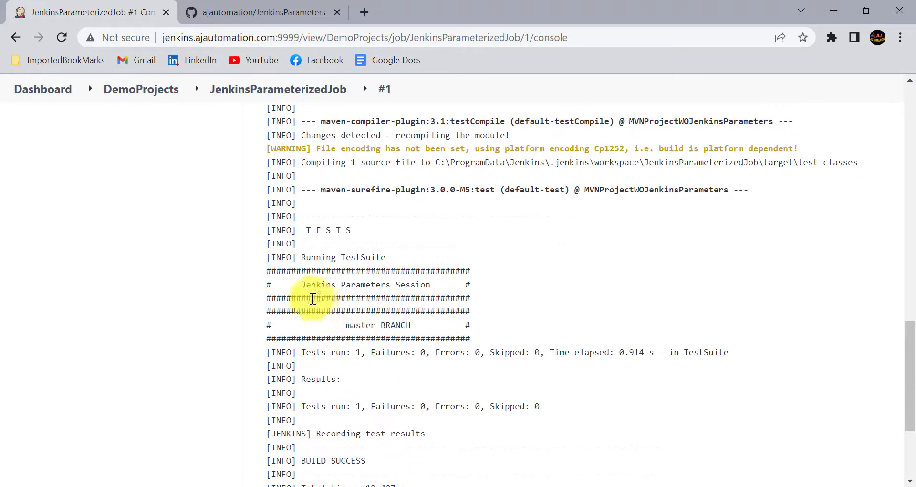
click(61, 306)
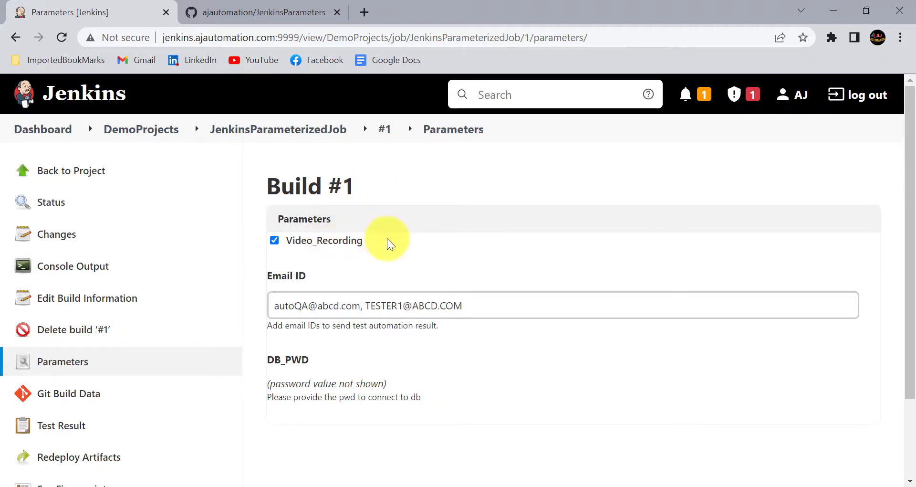
Review Build #1 parameters: Video_Recording checked, two Email ID addresses, DB_PWD hidden
triple_click(363, 182)
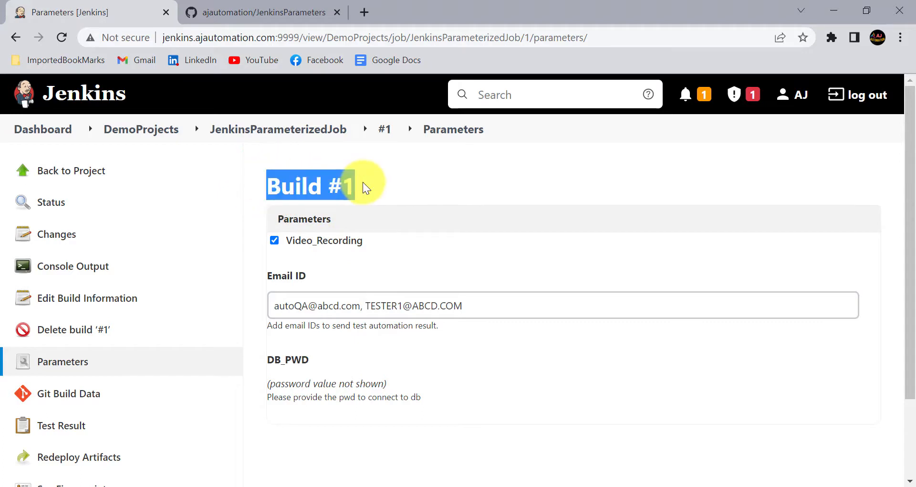
click(363, 182)
scroll(328, 188, down, 2)
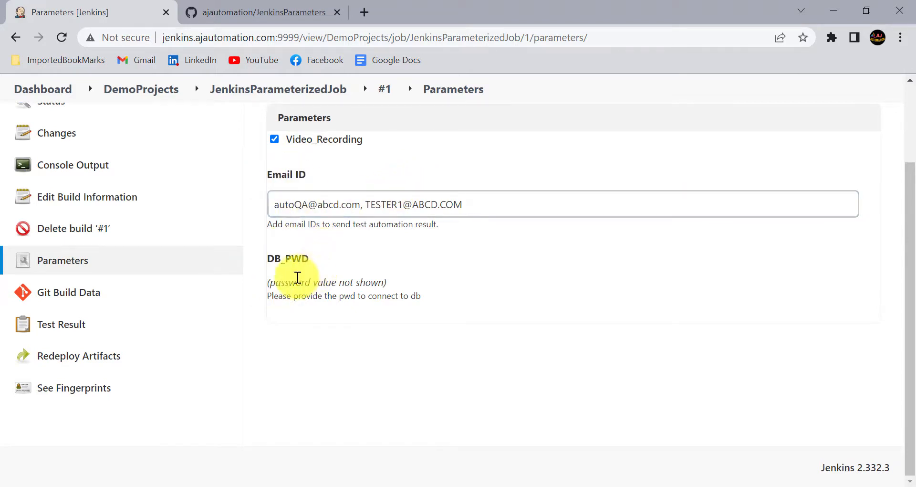
drag(280, 258, 382, 269)
click(382, 270)
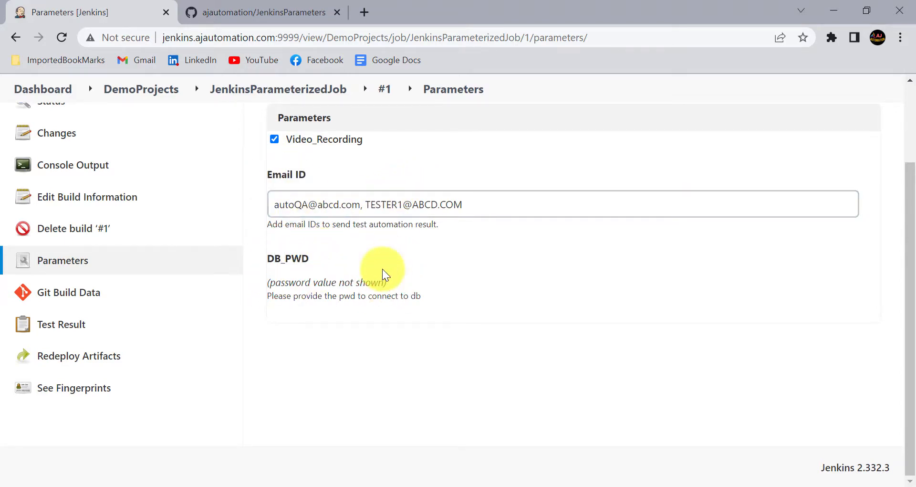
scroll(368, 245, up, 2)
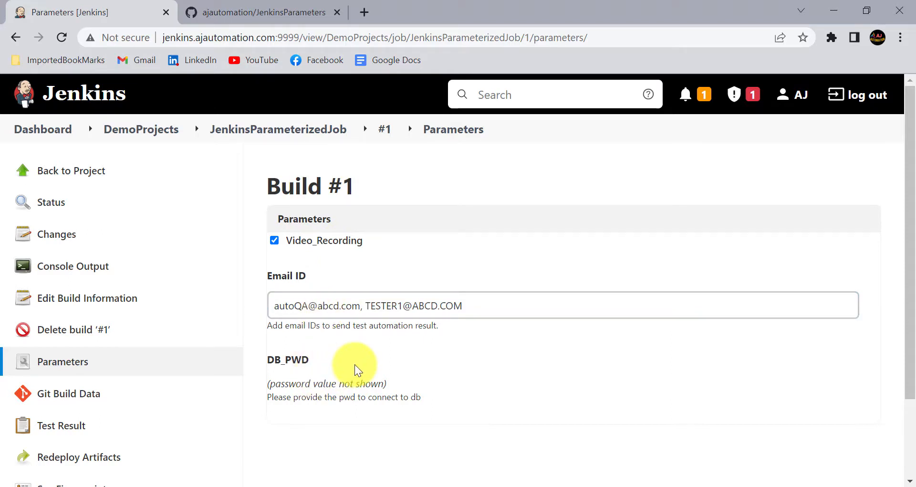
click(293, 129)
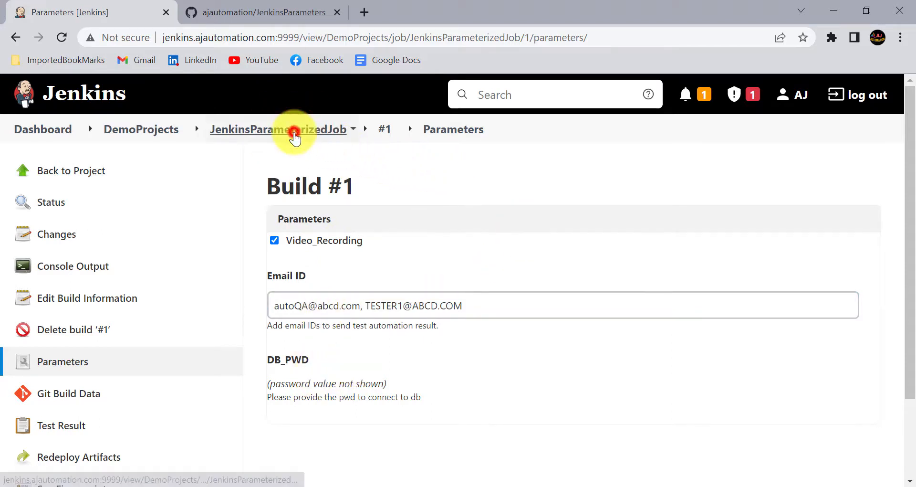
Add an Execute Windows batch command pre-build step to the job configuration
scroll(343, 292, down, 1)
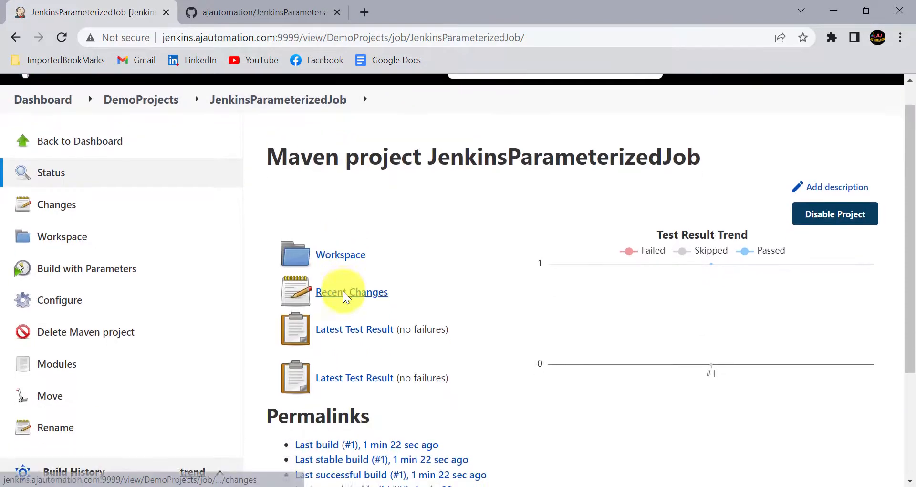
scroll(342, 292, up, 1)
scroll(185, 333, down, 4)
scroll(185, 335, up, 1)
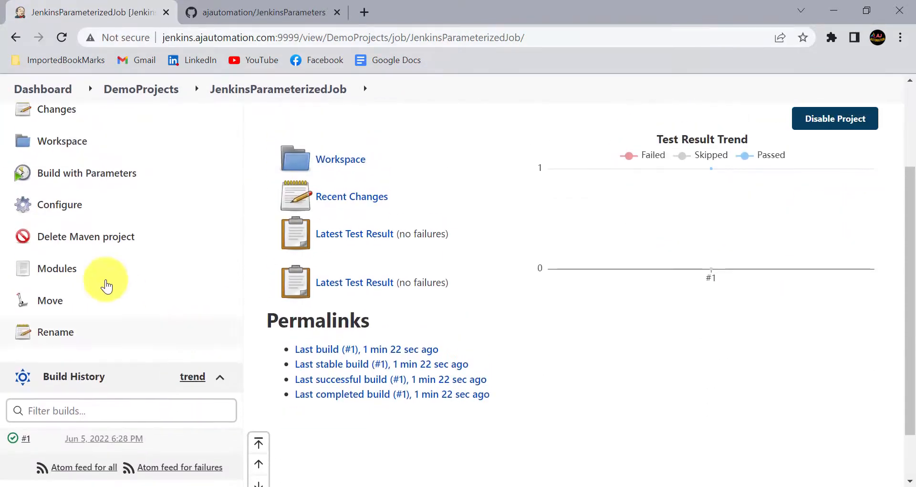
click(64, 207)
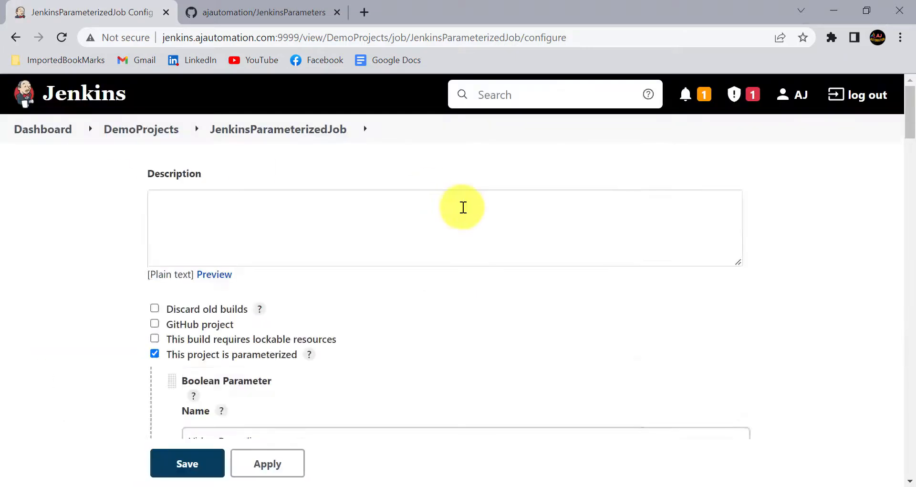
click(495, 173)
click(558, 125)
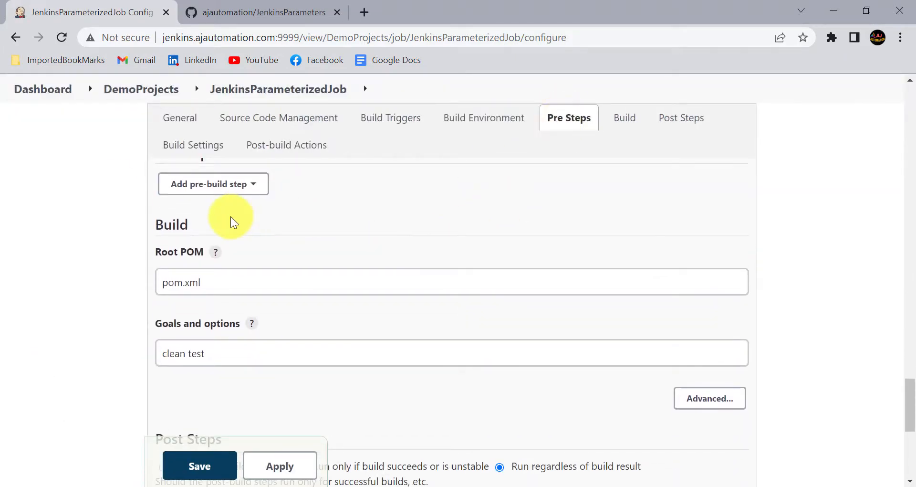
scroll(231, 217, up, 2)
click(236, 268)
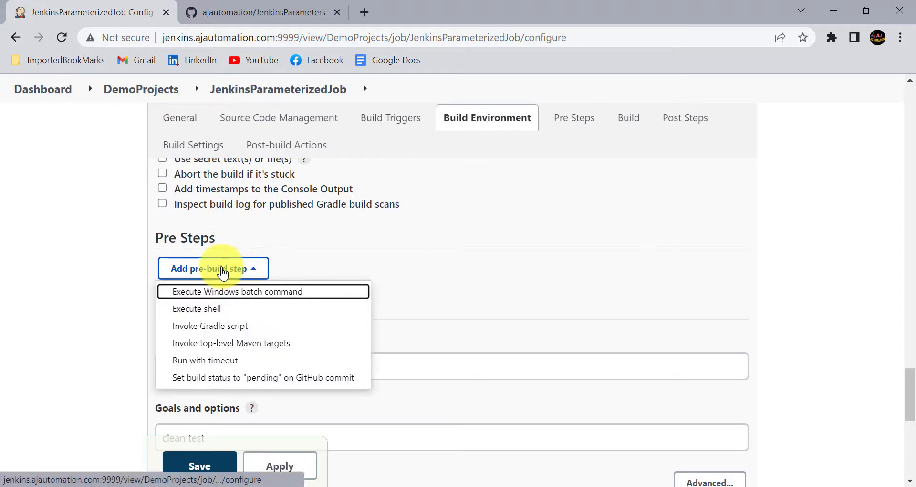
click(242, 293)
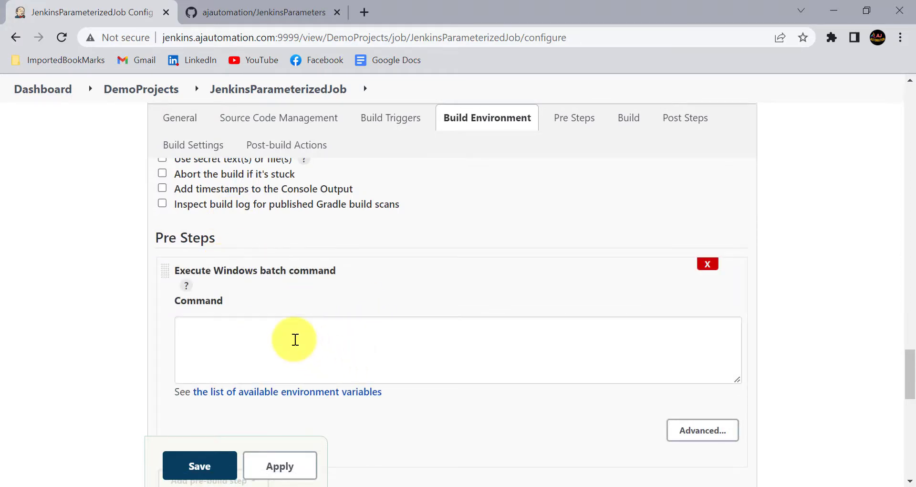
Check the Video_Recording parameter name, then return to the Pre Steps section
scroll(415, 259, up, 10)
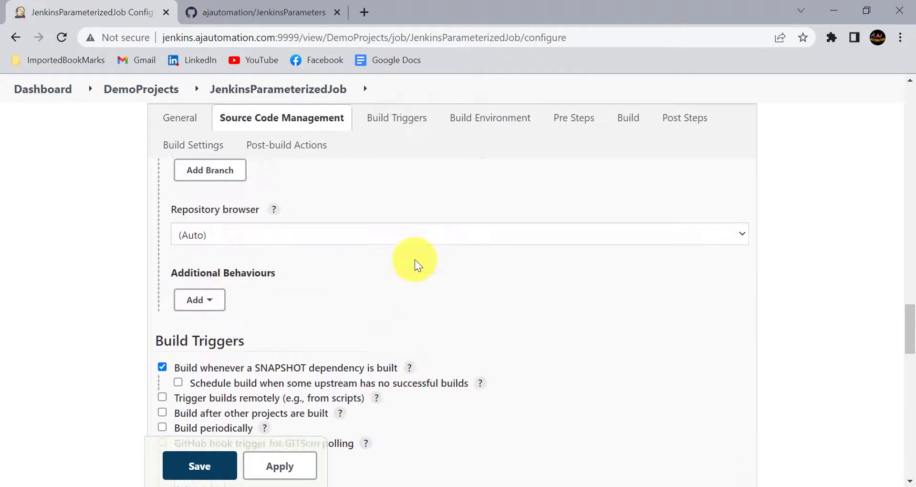
scroll(414, 259, up, 5)
scroll(238, 322, up, 8)
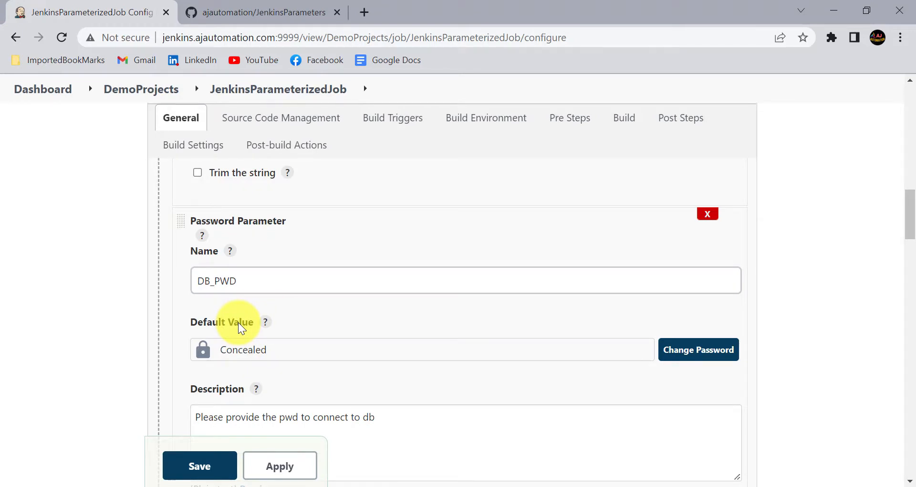
scroll(239, 322, up, 7)
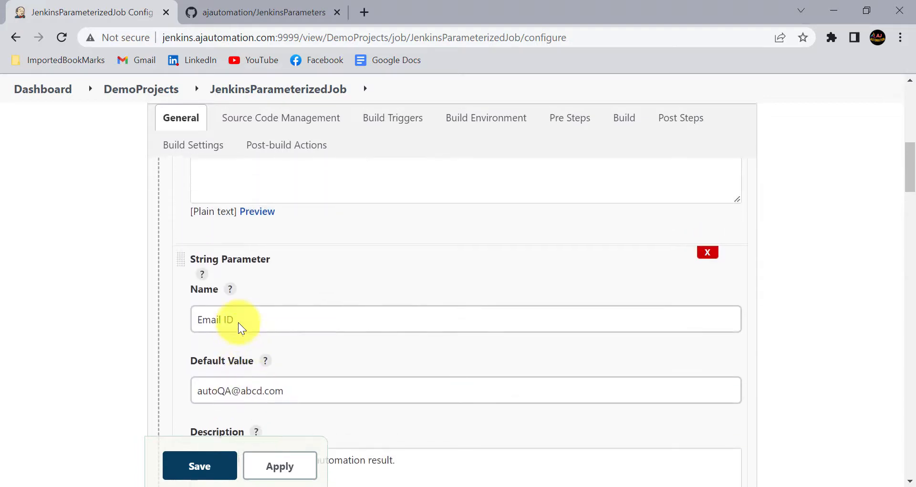
scroll(234, 334, up, 3)
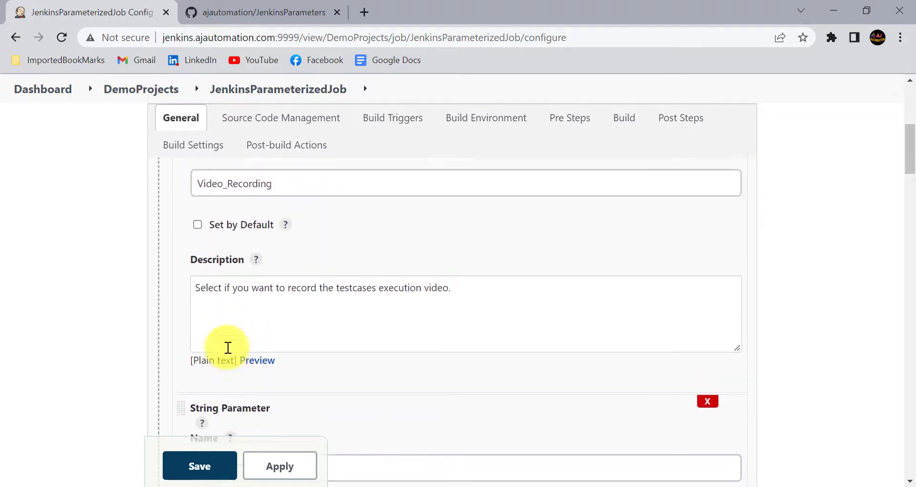
scroll(232, 311, up, 2)
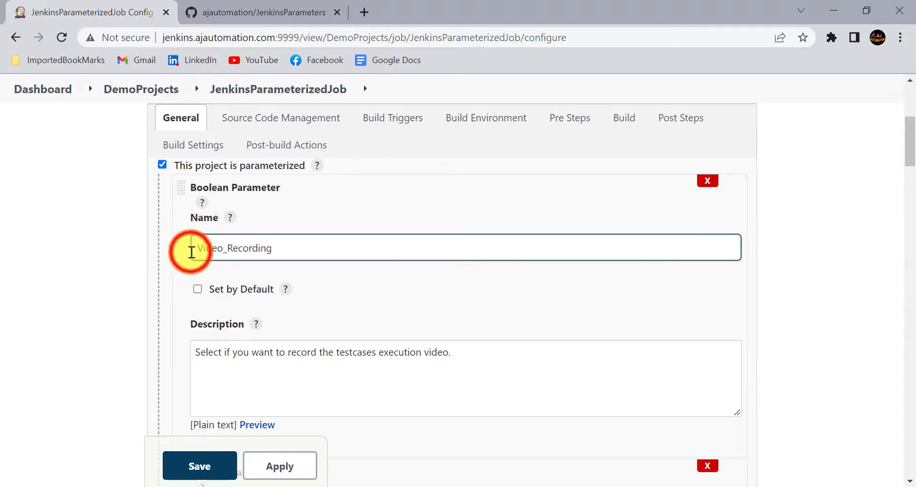
drag(195, 248, 260, 259)
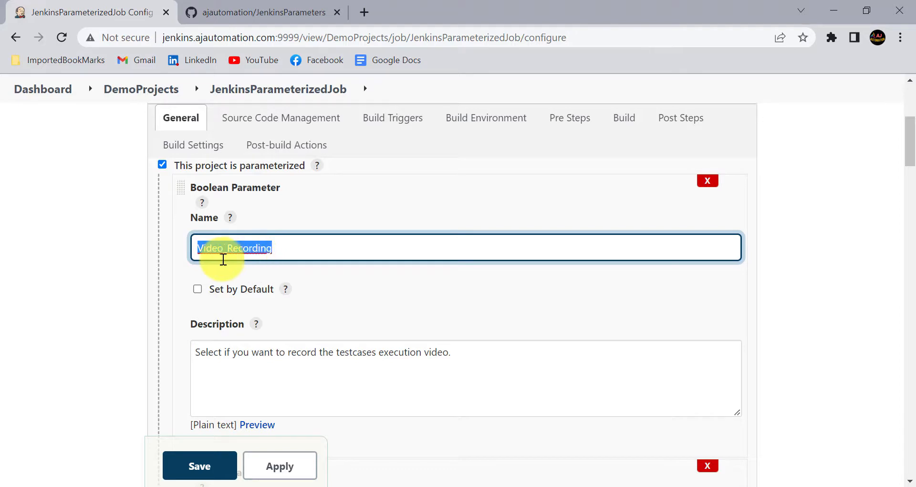
scroll(226, 294, down, 5)
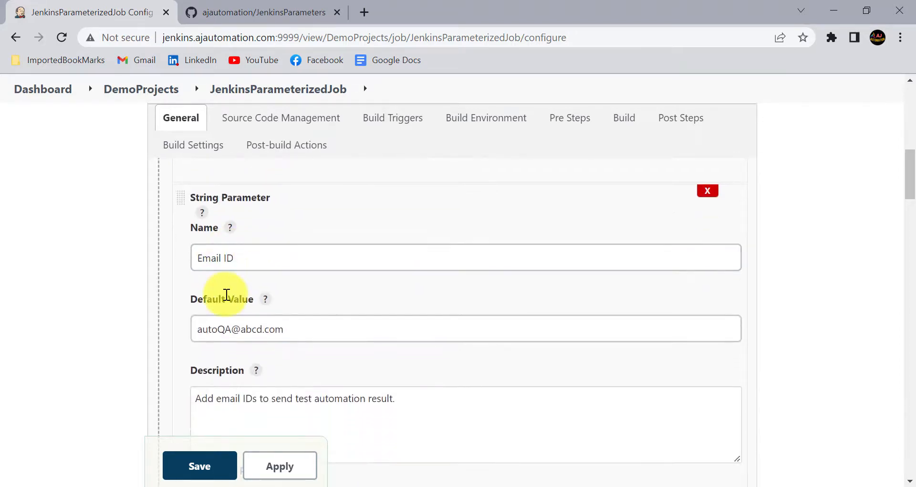
scroll(225, 298, down, 6)
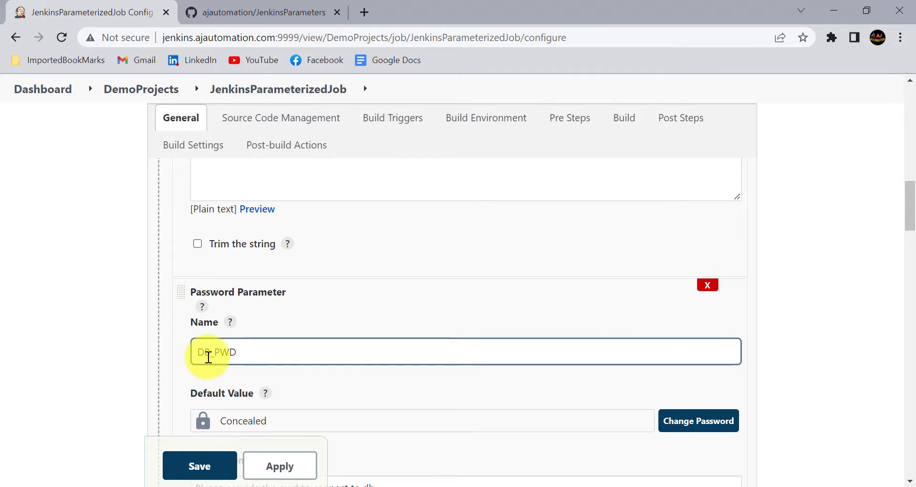
scroll(209, 357, down, 10)
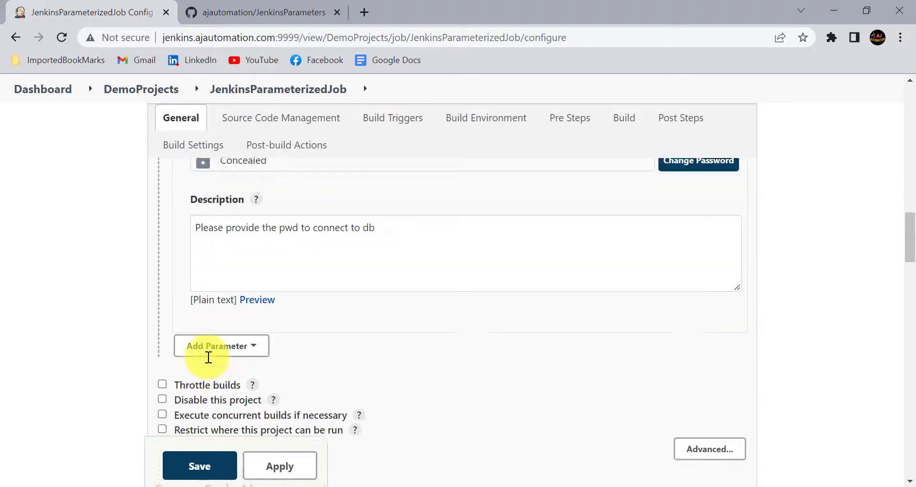
scroll(208, 357, down, 3)
scroll(208, 357, down, 15)
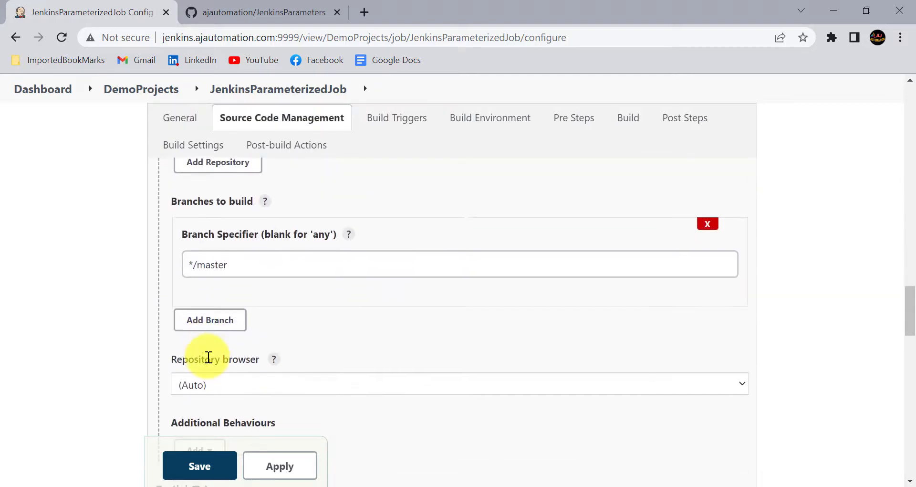
scroll(209, 358, up, 3)
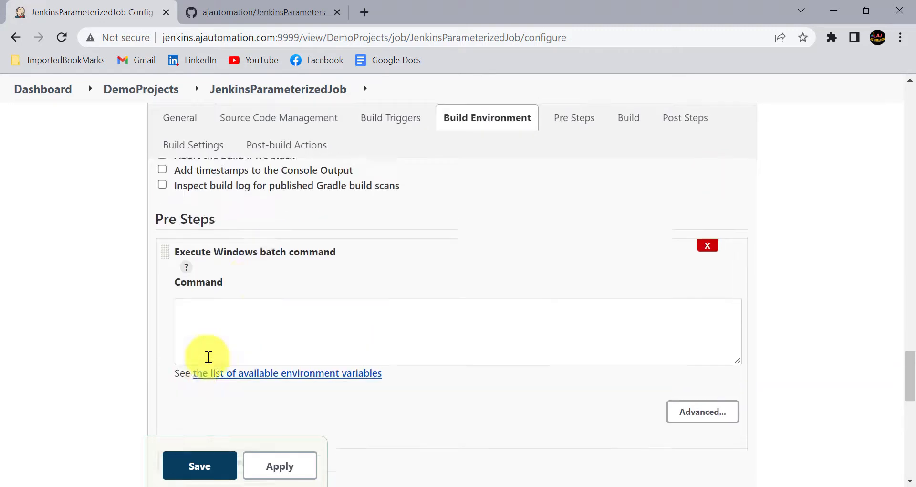
Paste echo lines for %Video_Recording%, %Email ID% and %DB_PWD% into the batch command
click(180, 352)
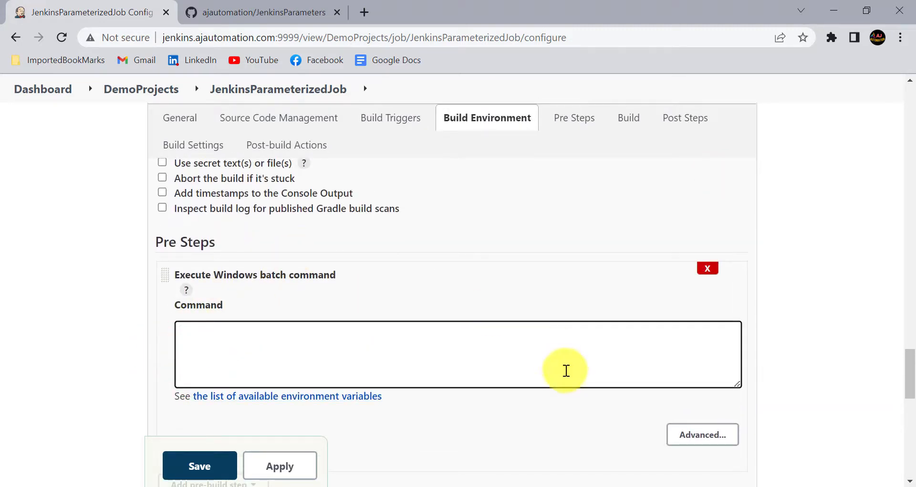
text(echo "Video Recording=>" %Video_Recording% echo "Email IDs=>" %Email ID% echo "pwd=> " %DB_PWD%)
scroll(253, 241, down, 1)
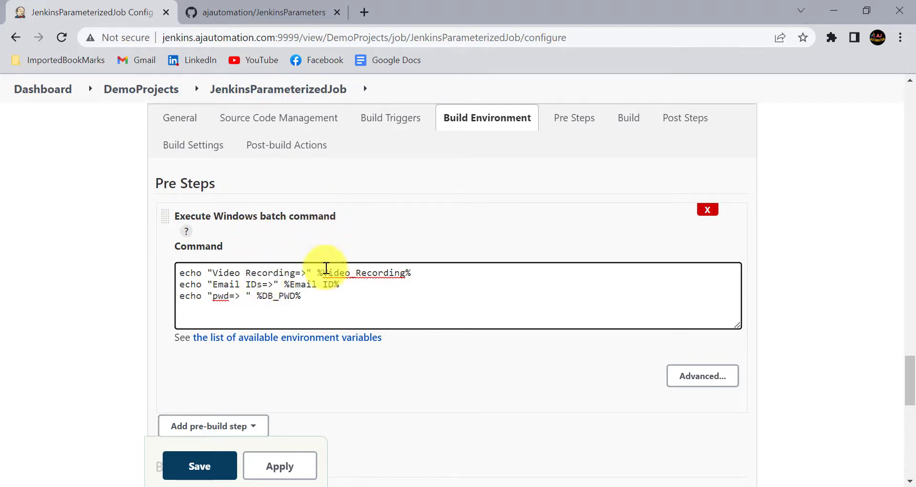
click(317, 271)
drag(317, 271, 419, 272)
click(326, 275)
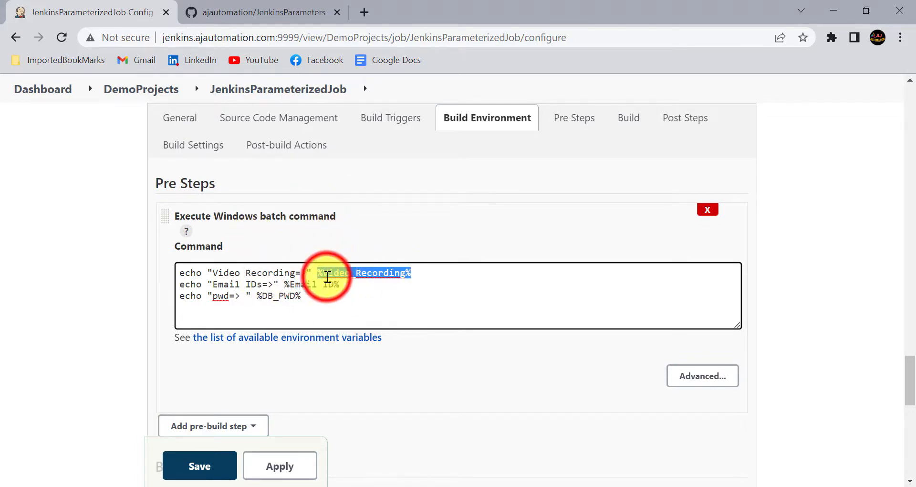
drag(321, 272, 407, 273)
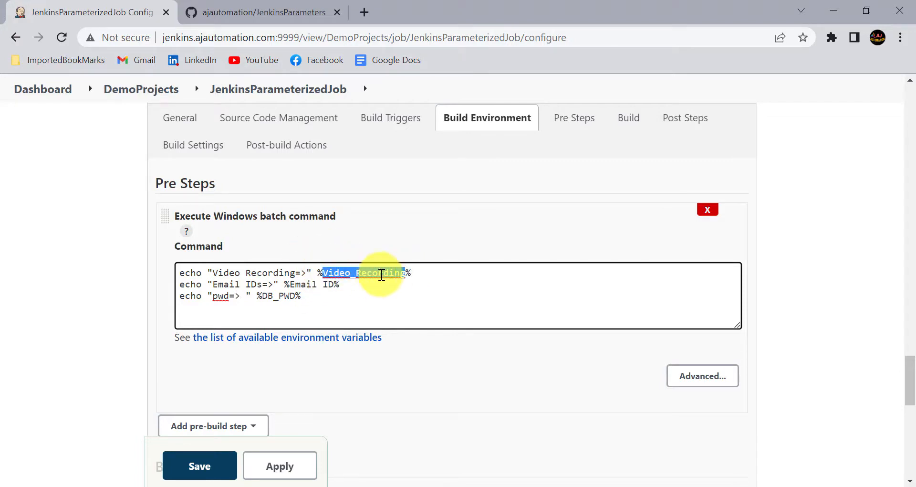
click(352, 273)
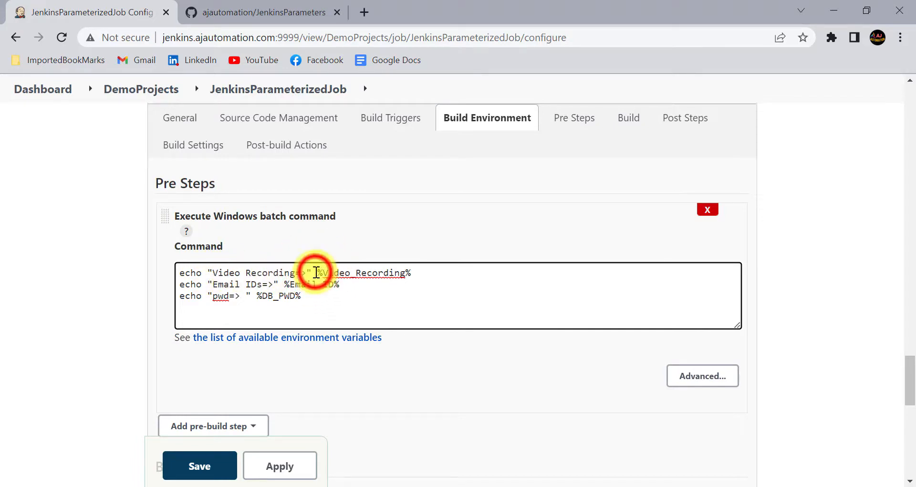
drag(317, 272, 415, 270)
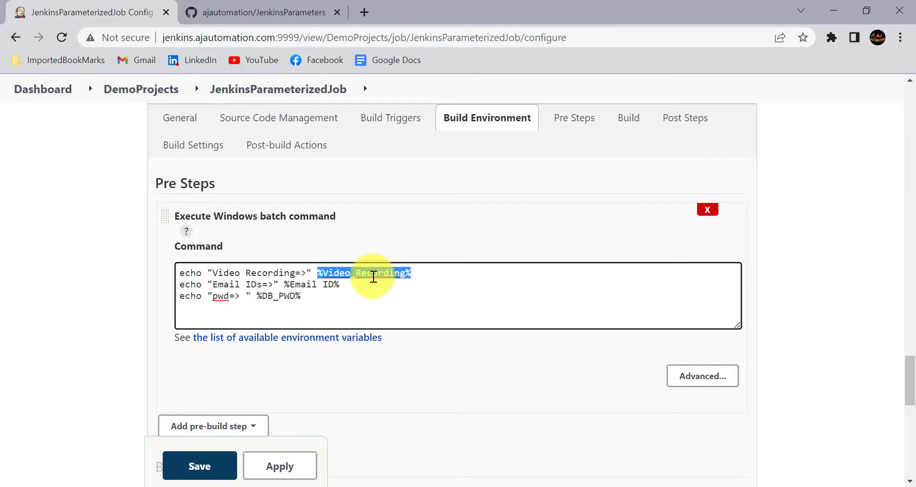
drag(285, 284, 348, 283)
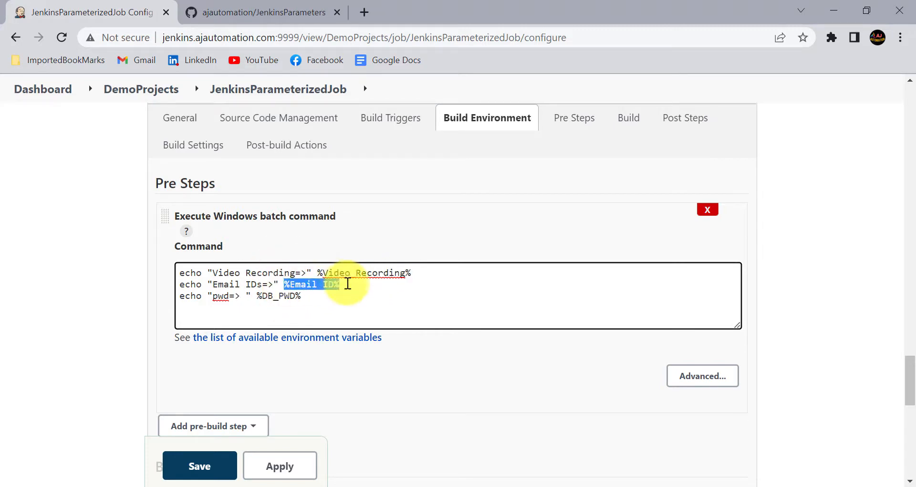
click(339, 284)
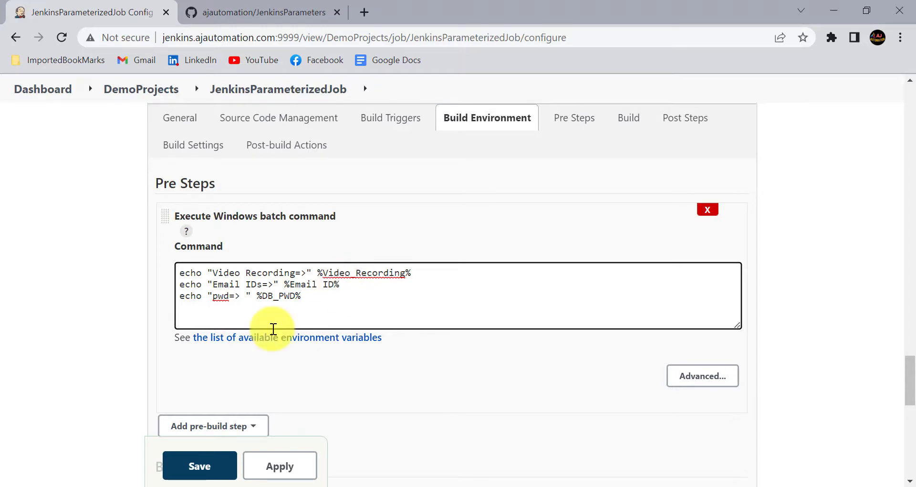
scroll(244, 383, down, 2)
click(201, 333)
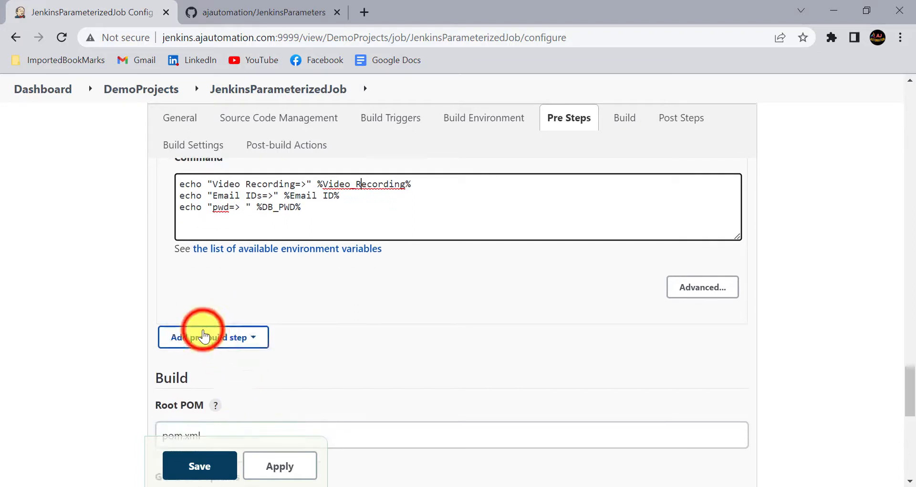
click(211, 378)
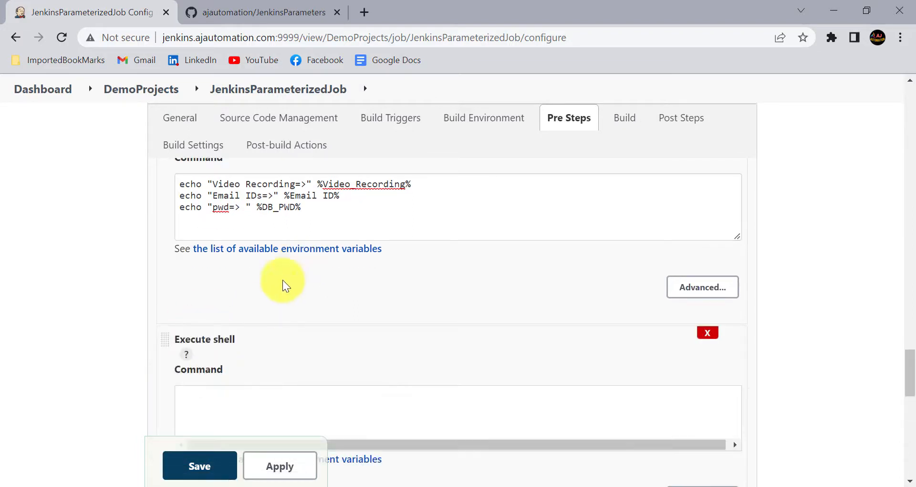
click(197, 325)
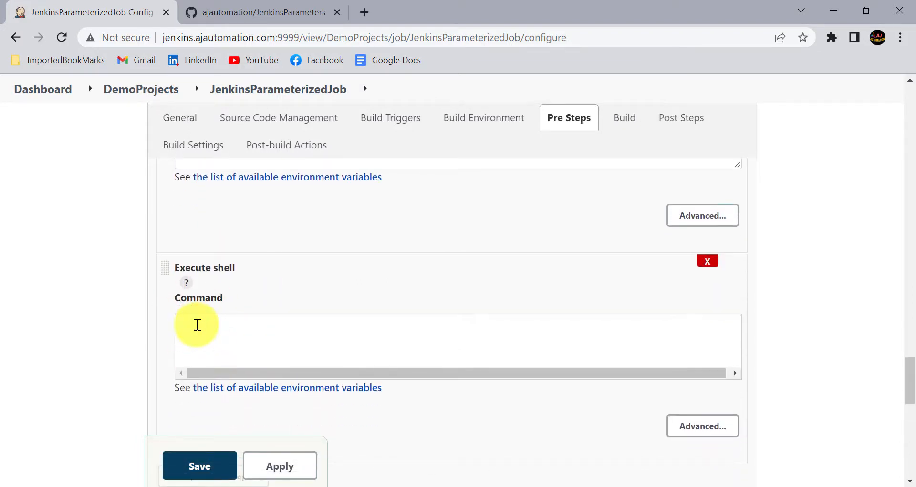
text(${)
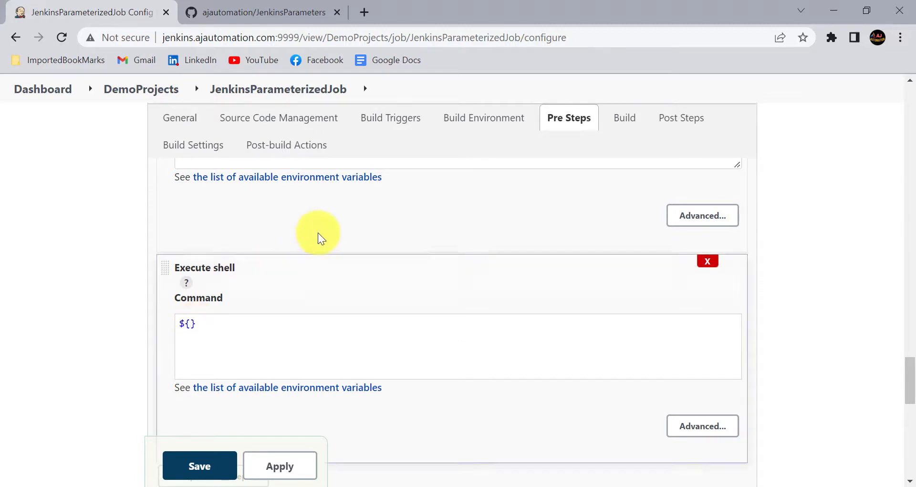
scroll(316, 233, up, 4)
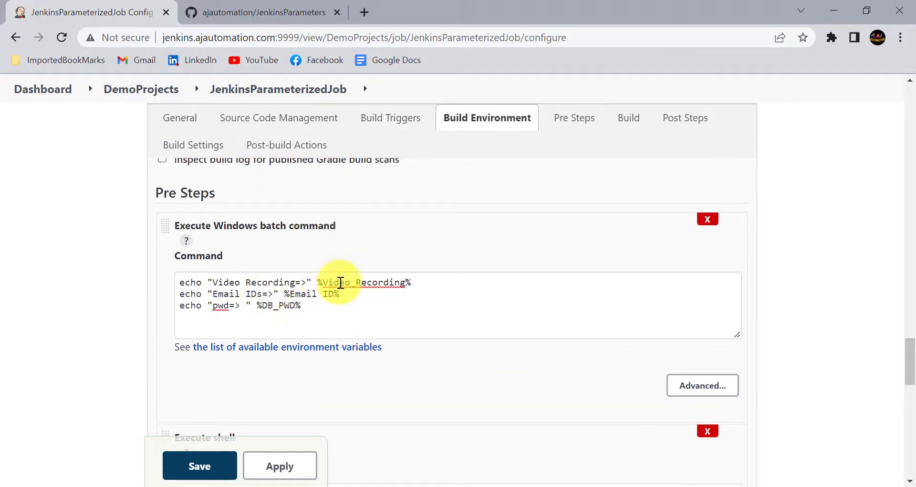
drag(323, 282, 406, 283)
key(ctrl+c)
scroll(205, 339, down, 4)
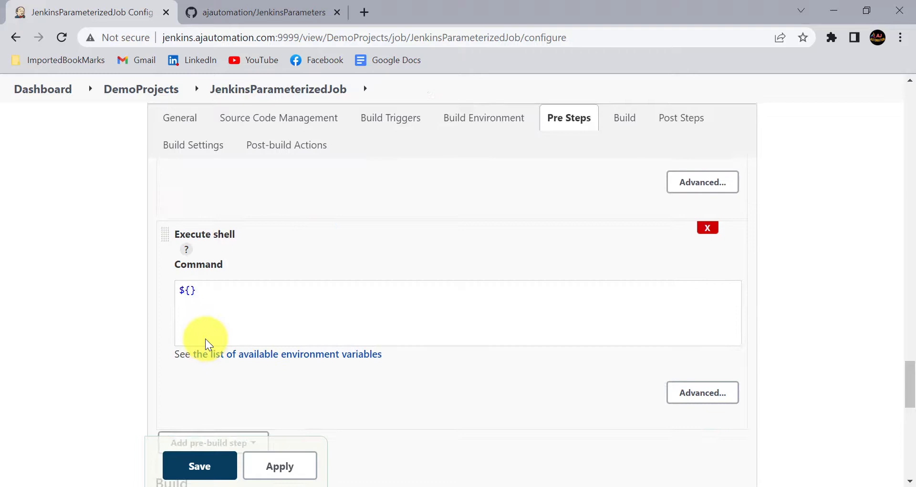
click(189, 291)
key(ctrl+v)
click(282, 302)
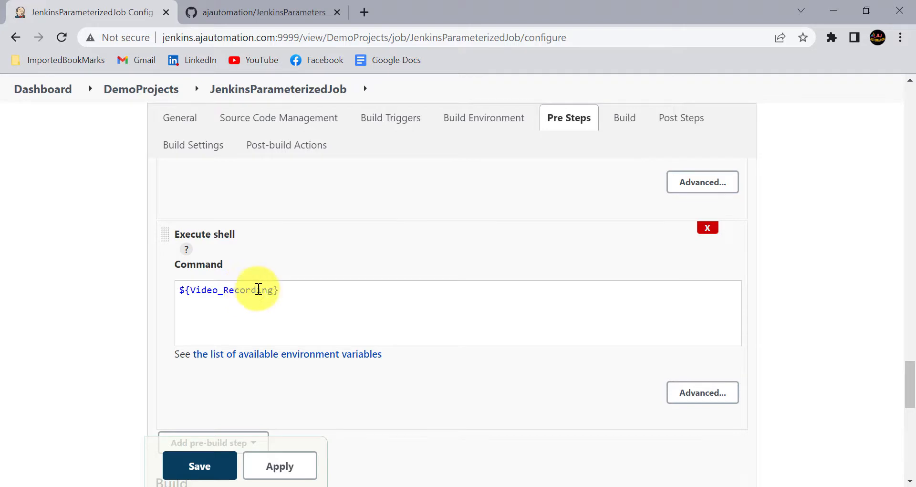
drag(286, 292, 168, 292)
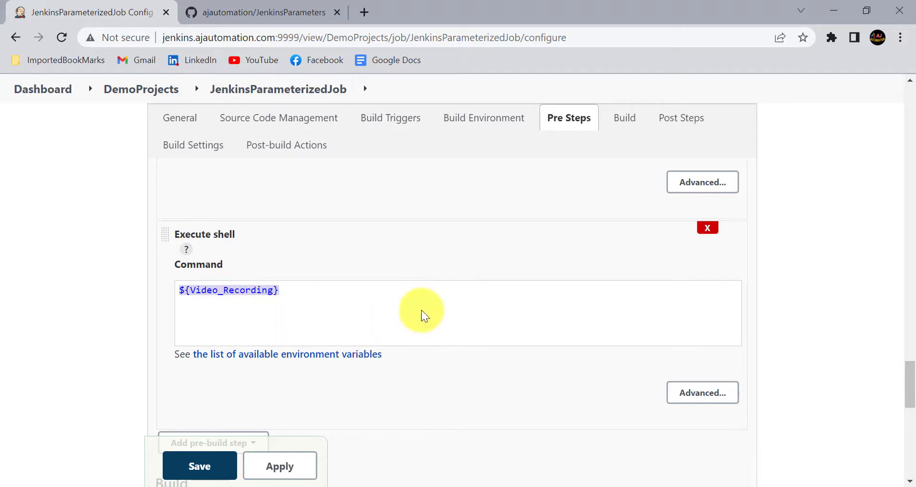
click(705, 232)
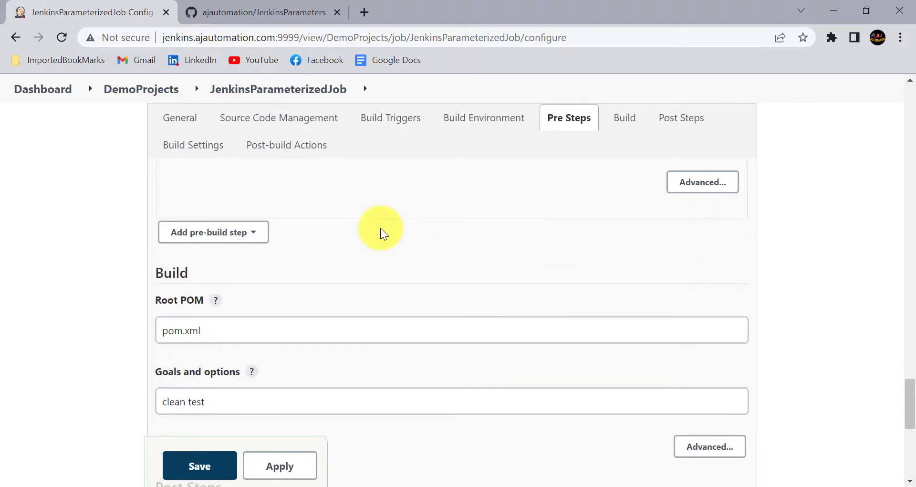
Apply and save the configuration with the echo batch pre-build step
scroll(269, 285, up, 4)
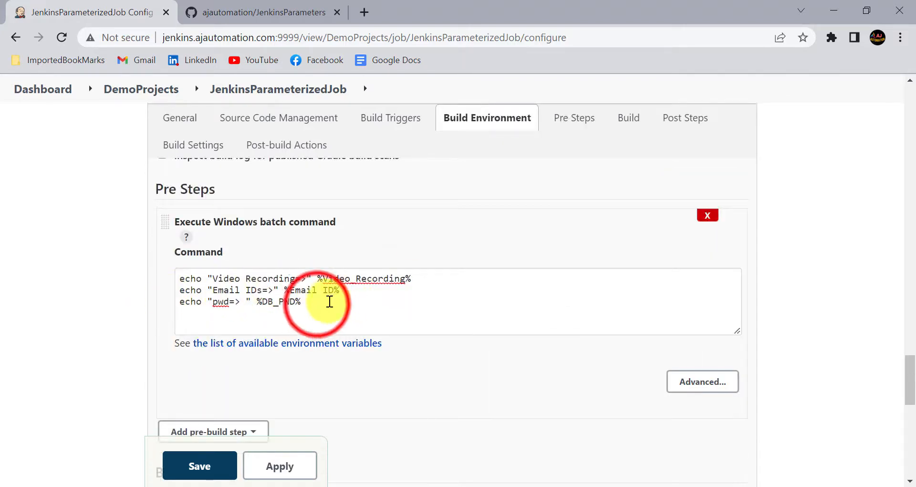
drag(348, 302, 169, 282)
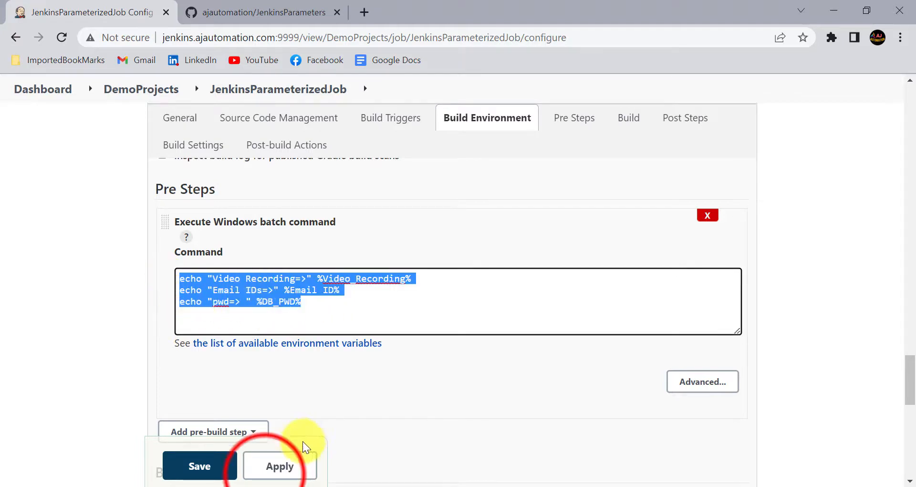
click(265, 472)
click(216, 462)
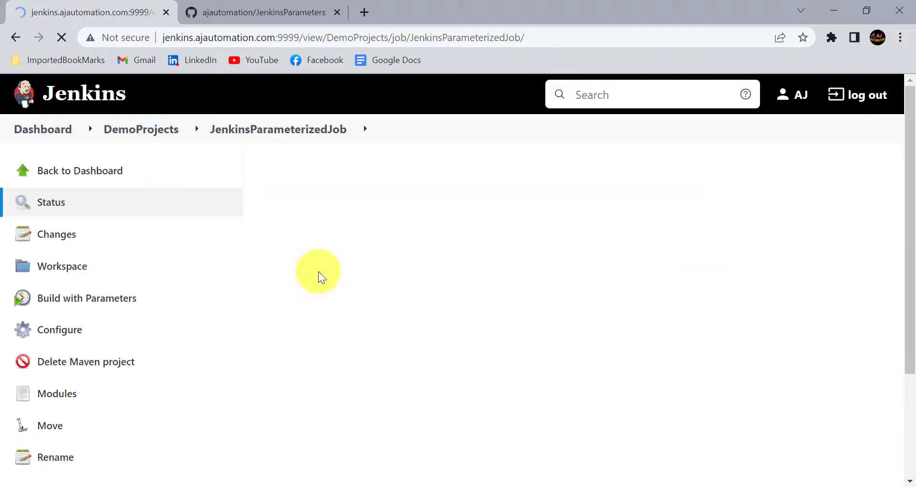
Append another tester e-mail address to Email ID and start build #2
click(120, 296)
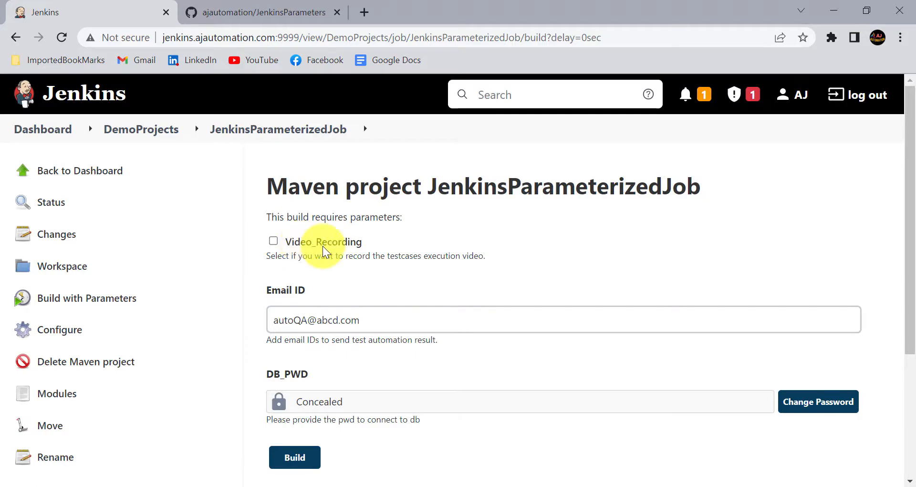
scroll(323, 245, down, 3)
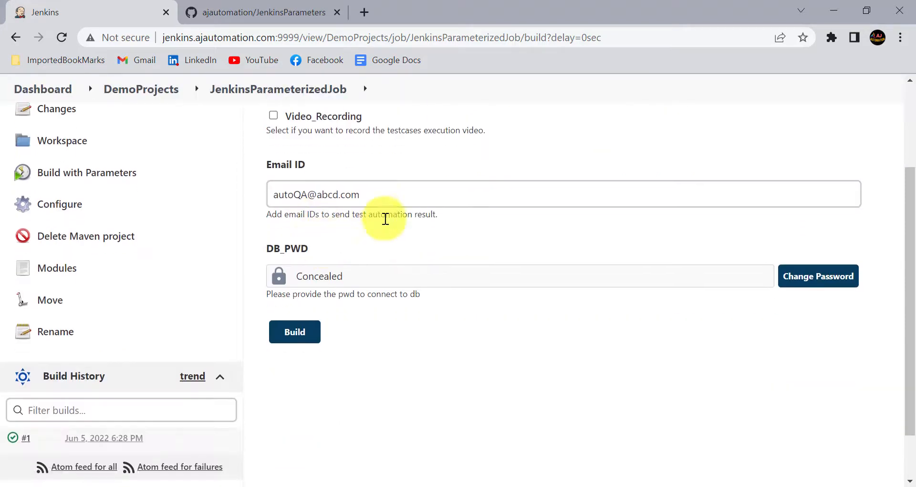
click(376, 195)
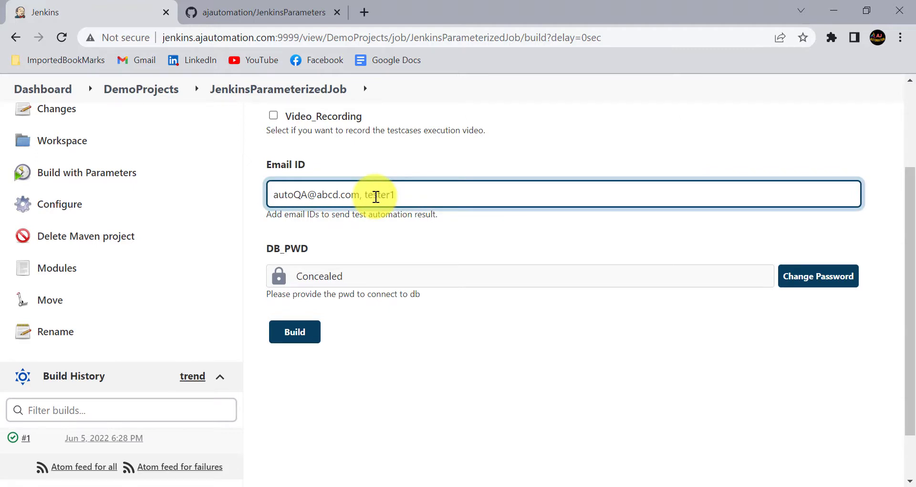
text(, tester1@abcd.com,tester2@abcd.com)
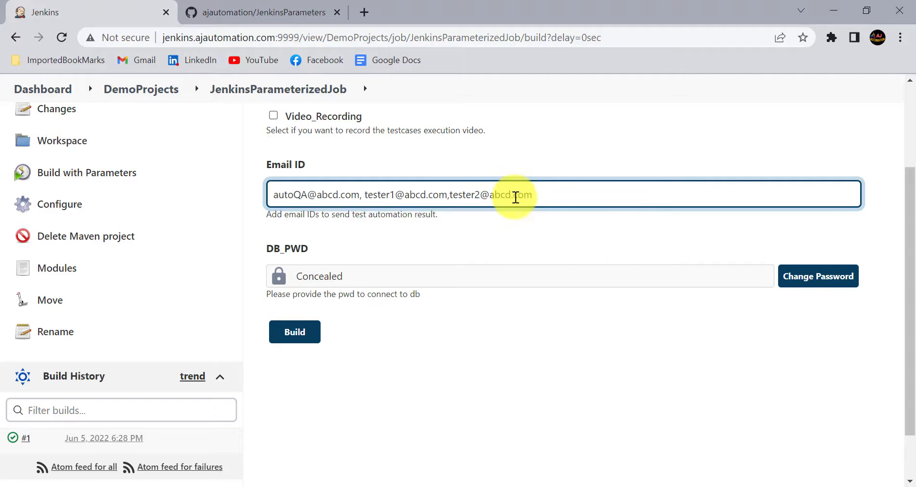
drag(551, 196, 241, 200)
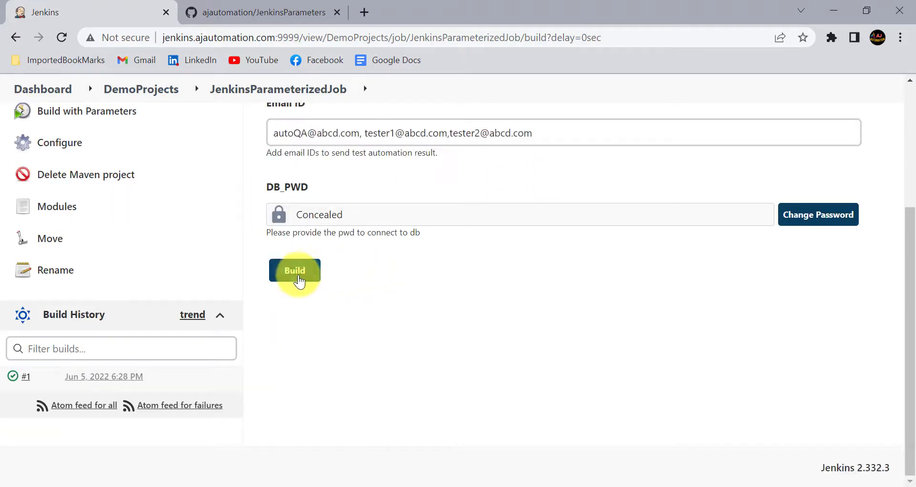
click(296, 272)
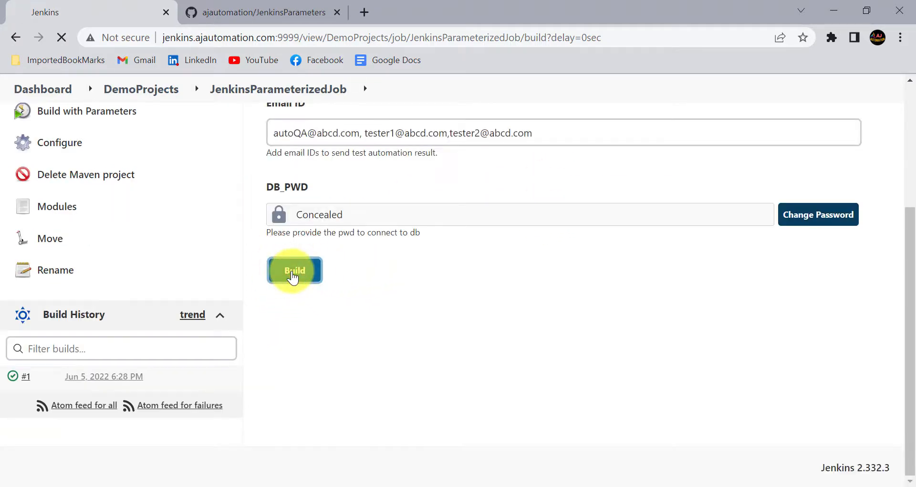
scroll(95, 334, down, 2)
Open build #2's console output and highlight the echoed Video Recording line
scroll(69, 343, down, 1)
click(11, 367)
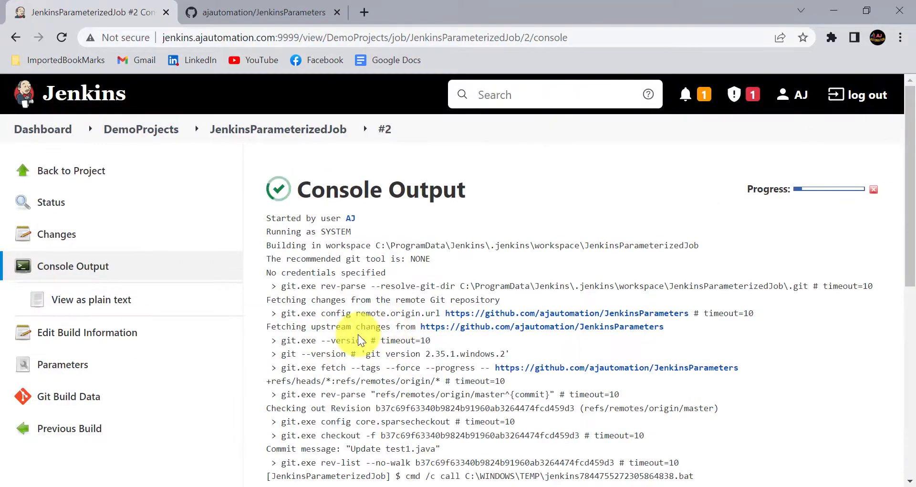
scroll(358, 334, down, 2)
scroll(358, 334, down, 3)
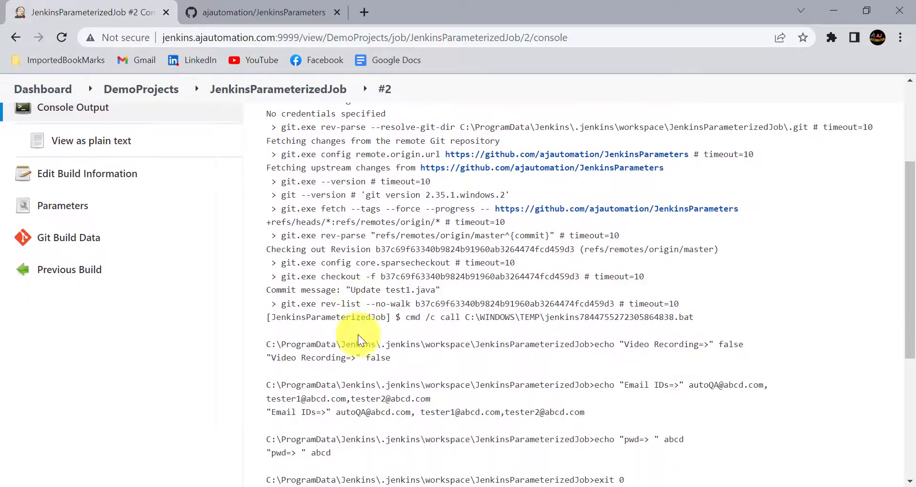
scroll(358, 334, down, 1)
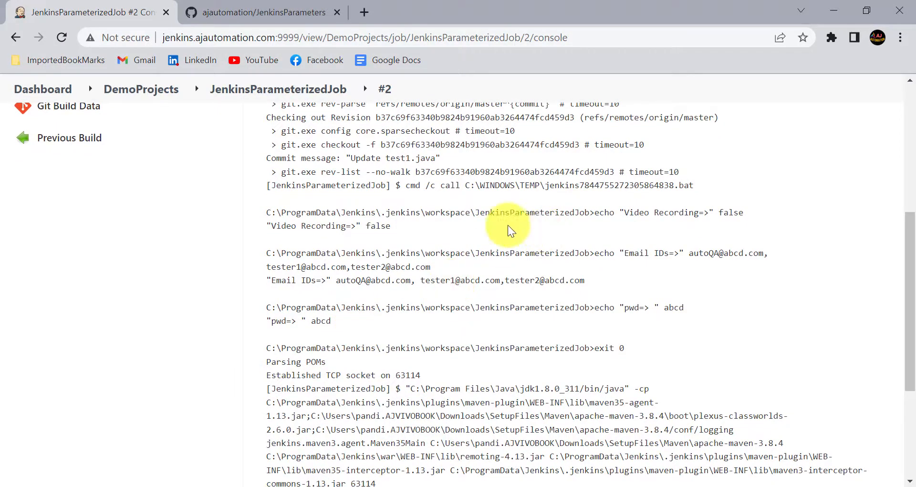
scroll(342, 236, down, 1)
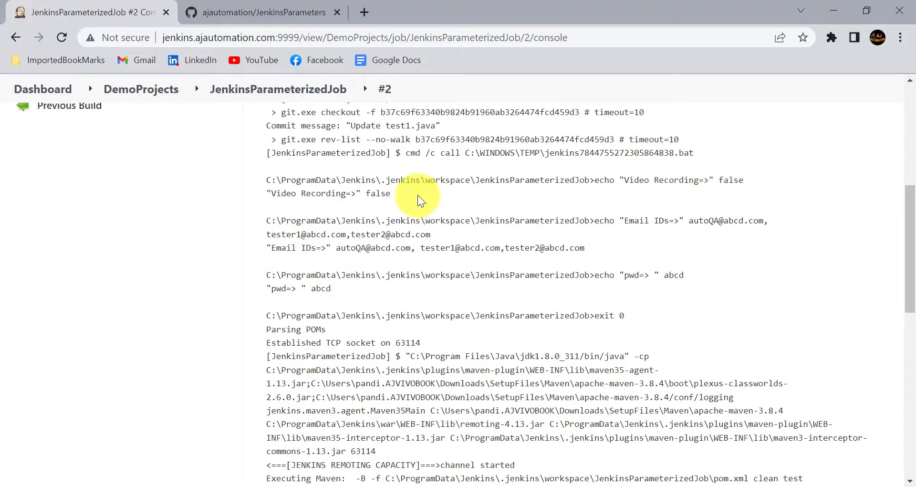
click(264, 193)
drag(264, 194, 393, 196)
click(395, 196)
Highlight the echoed Email IDs and password values further down the console log
scroll(395, 196, down, 1)
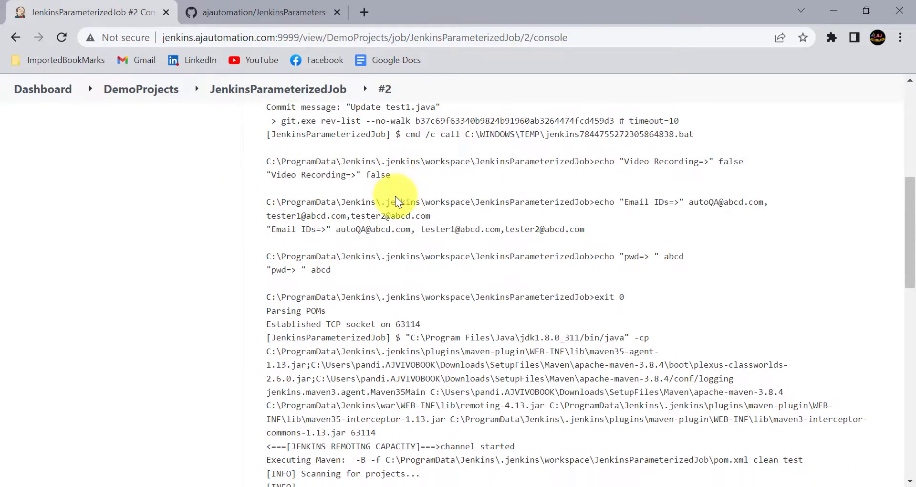
click(264, 229)
drag(296, 228, 605, 227)
click(338, 229)
click(491, 236)
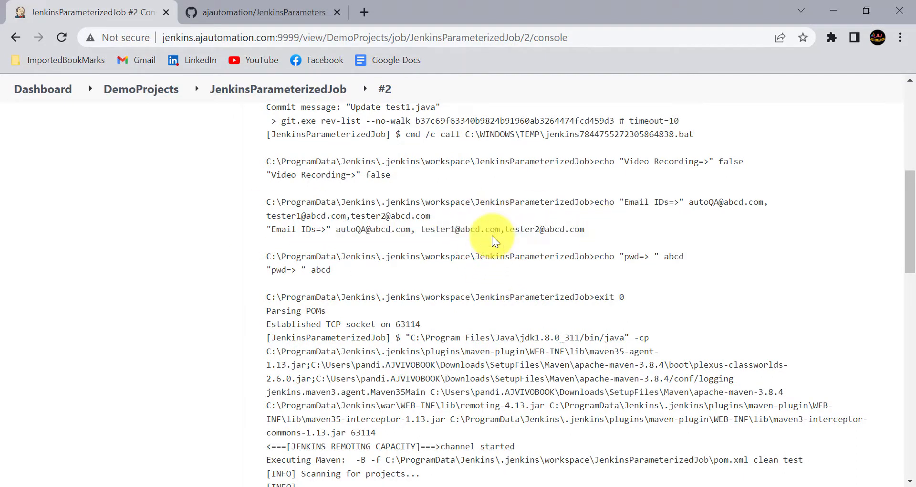
scroll(354, 248, down, 1)
drag(309, 256, 339, 257)
click(339, 257)
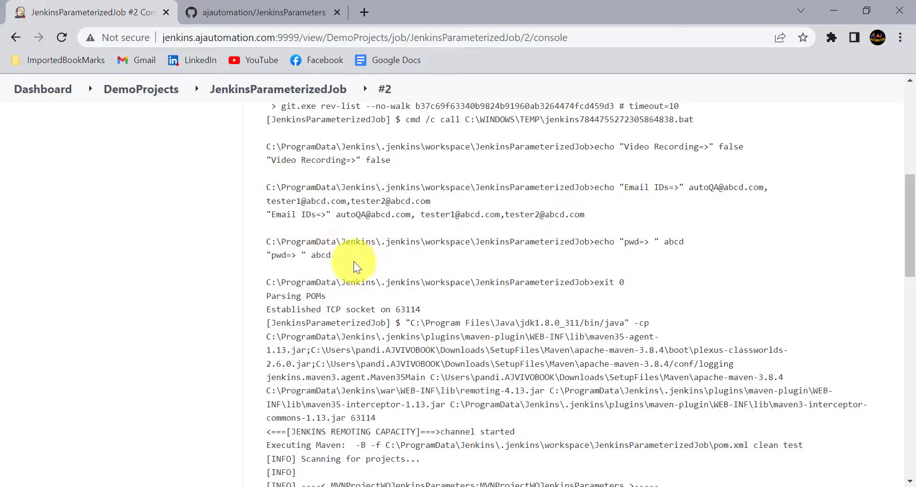
scroll(339, 284, down, 6)
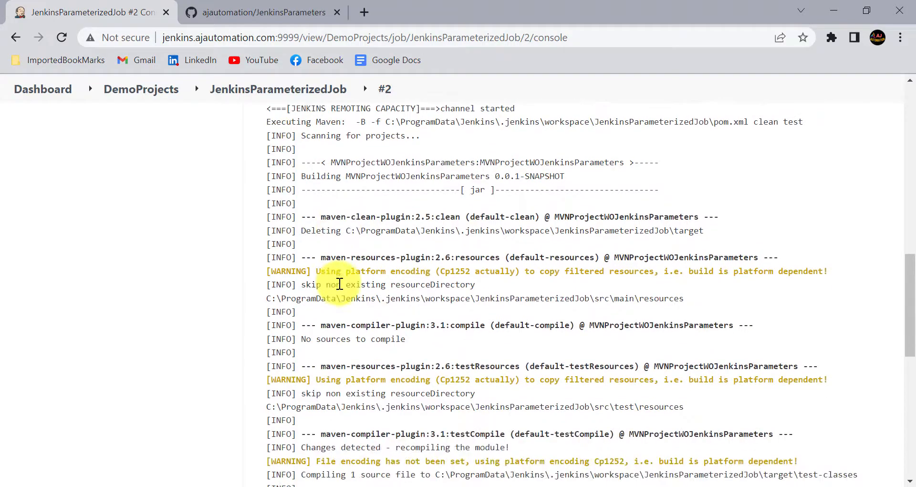
scroll(340, 283, down, 2)
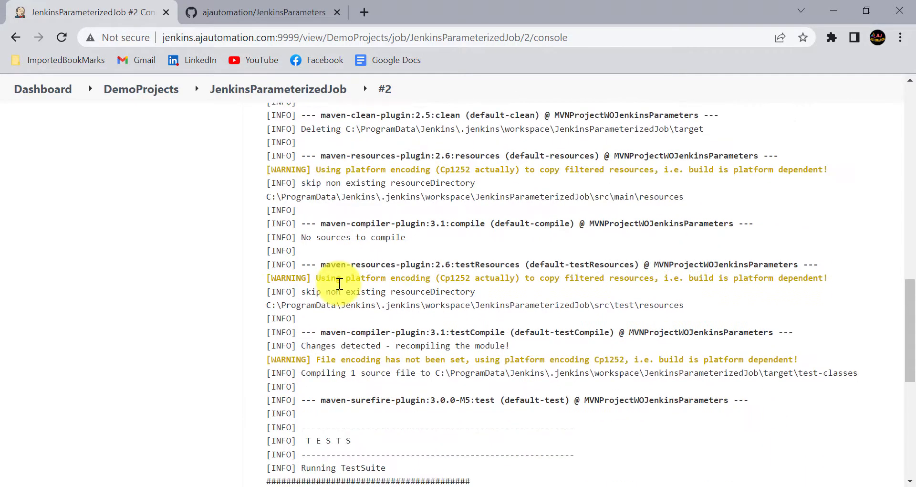
scroll(339, 284, down, 4)
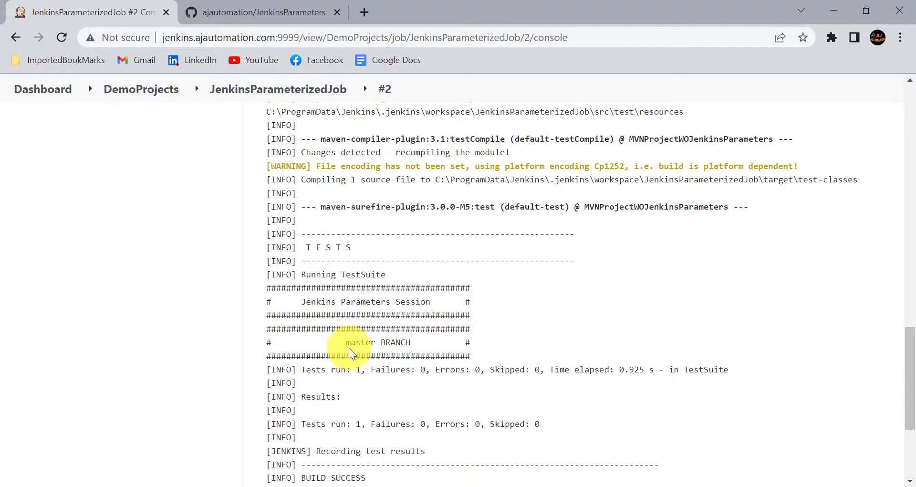
scroll(348, 352, down, 3)
scroll(349, 352, up, 20)
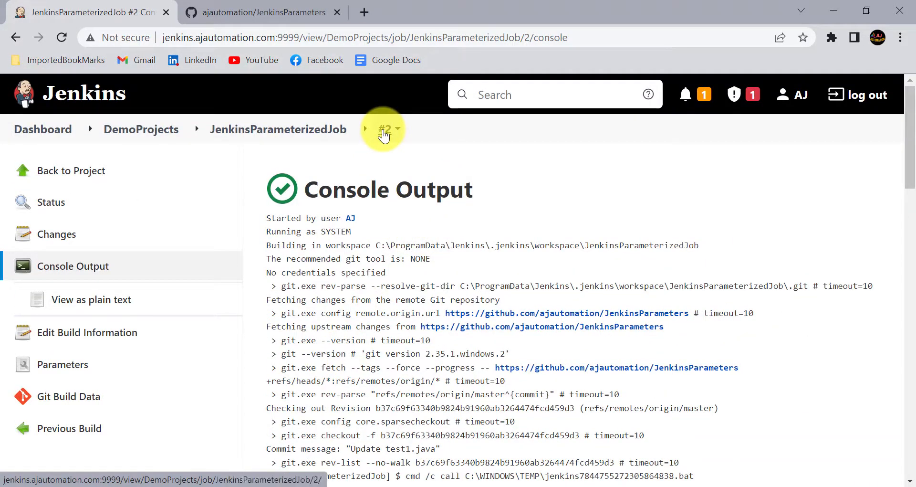
View build #2's Parameters page and select the Email ID value, comparing it with the Notepad notes
click(69, 369)
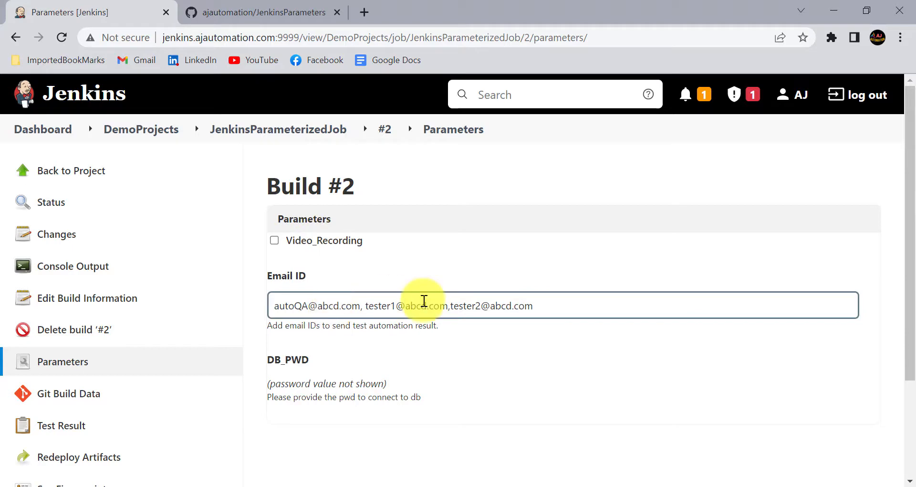
drag(536, 305, 265, 311)
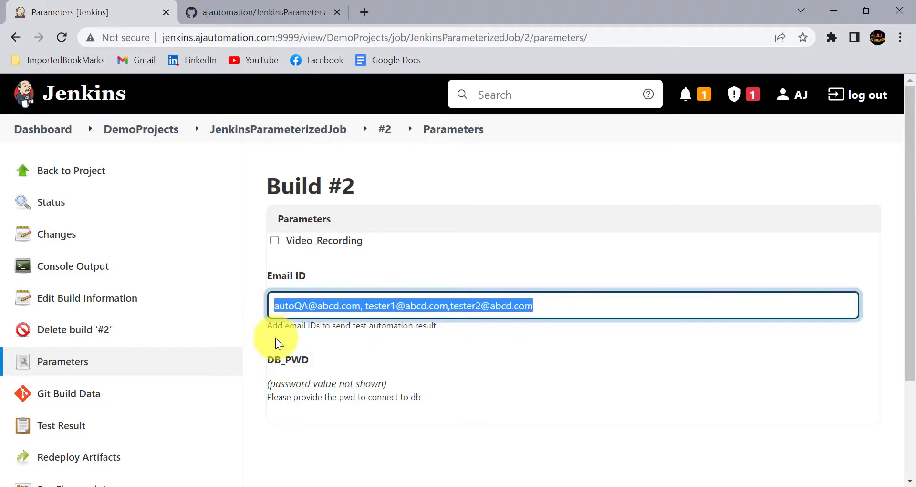
key(alt+Tab)
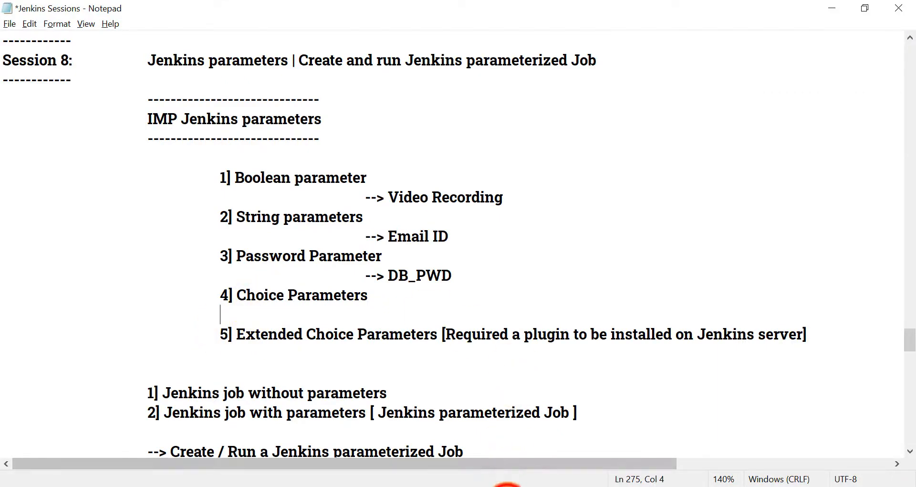
click(507, 486)
scroll(359, 230, up, 1)
click(304, 136)
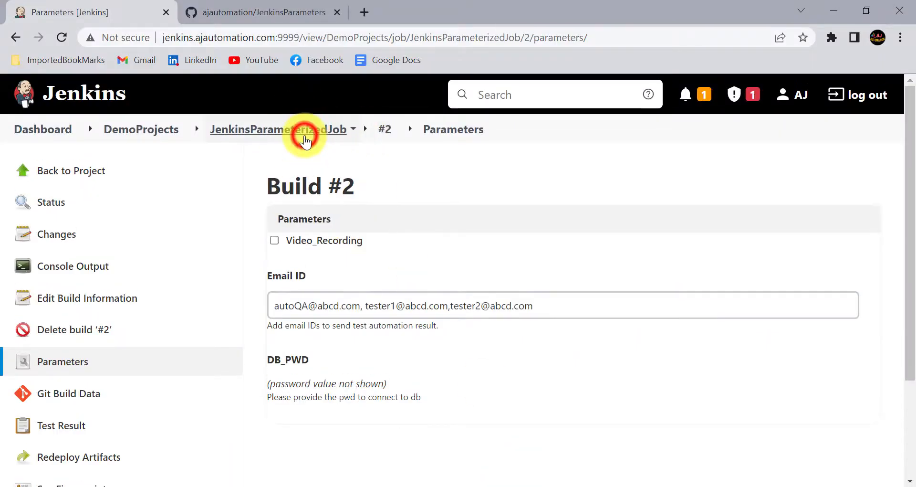
In the job configuration, add a Choice Parameter named Browser
click(65, 328)
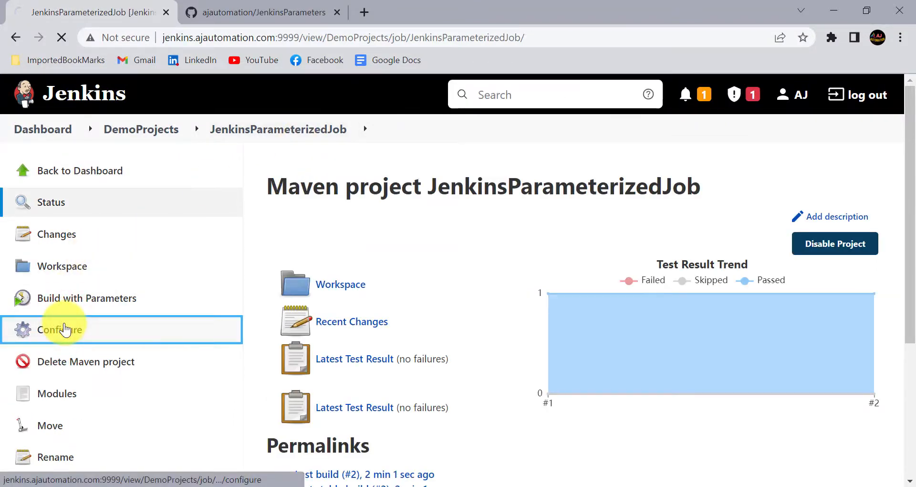
scroll(274, 334, down, 13)
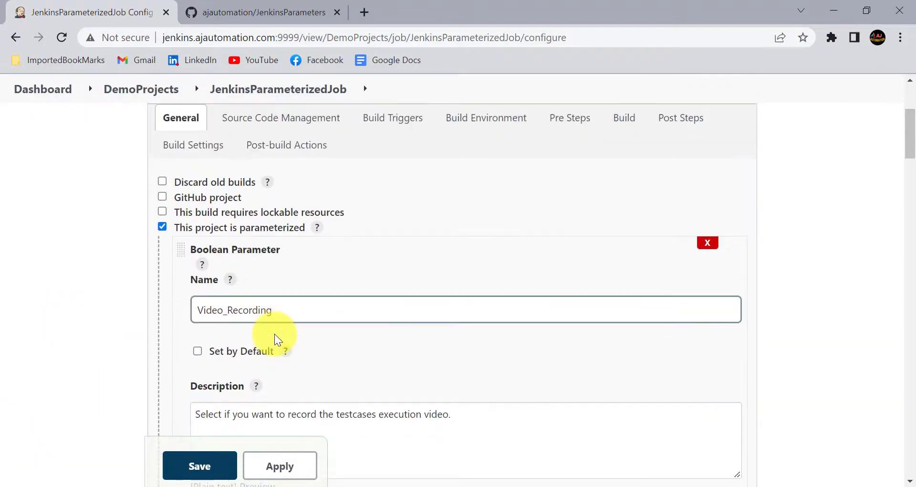
scroll(274, 333, down, 7)
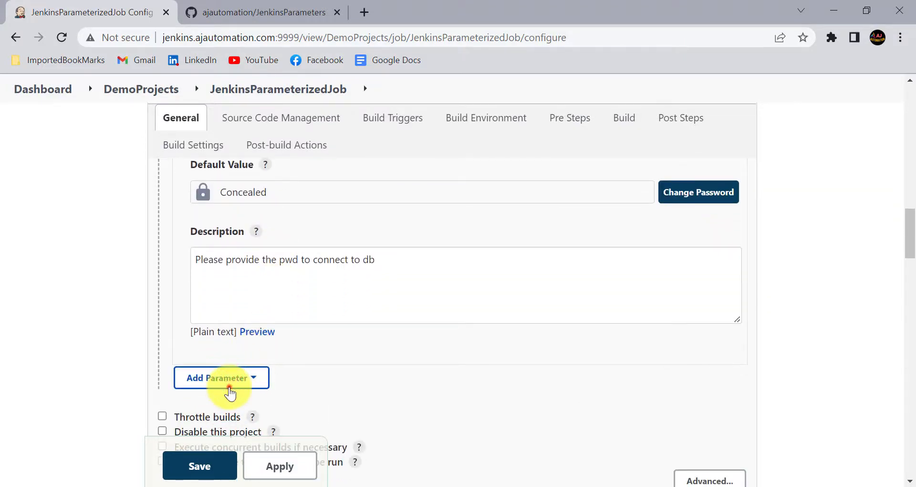
click(229, 389)
click(237, 235)
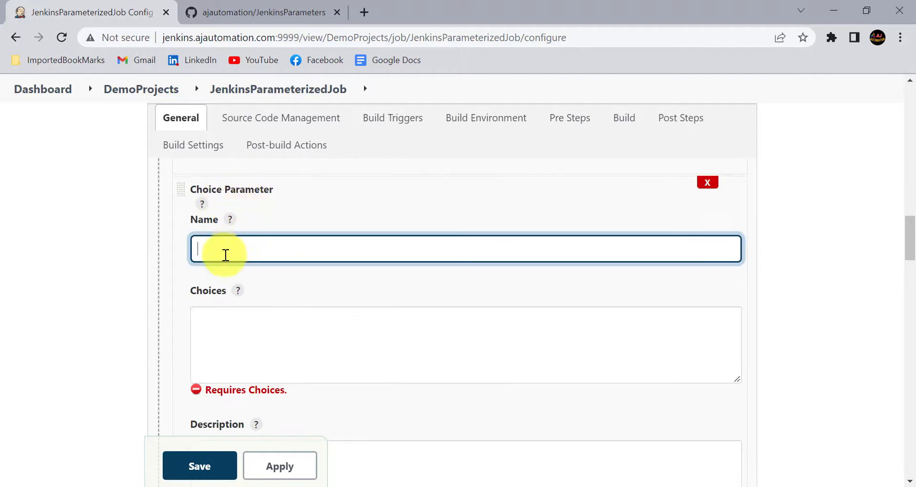
click(220, 337)
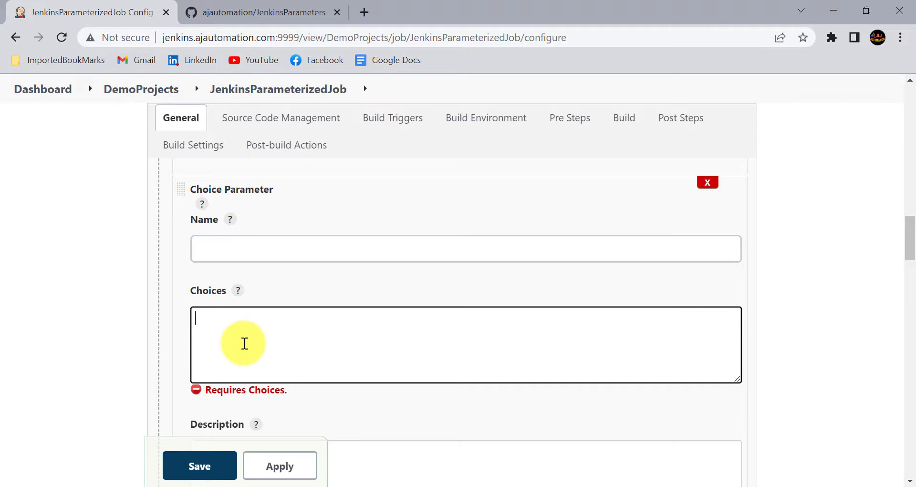
click(245, 244)
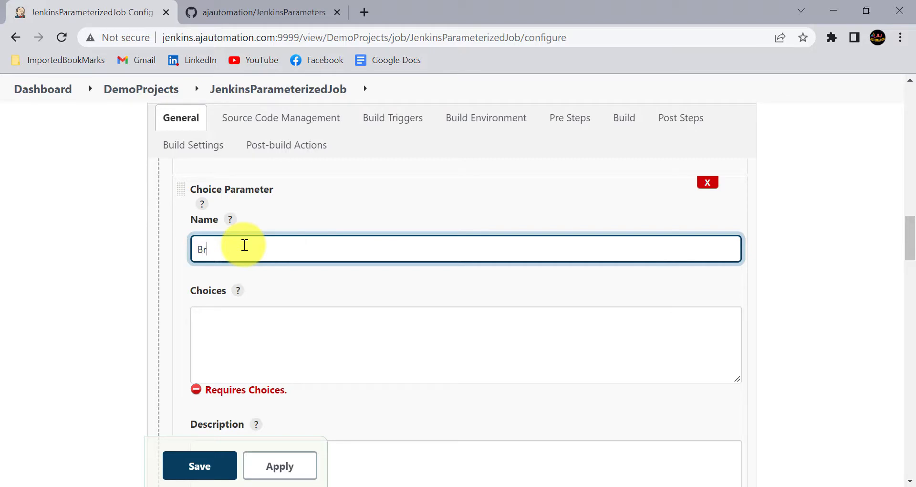
text(ser)
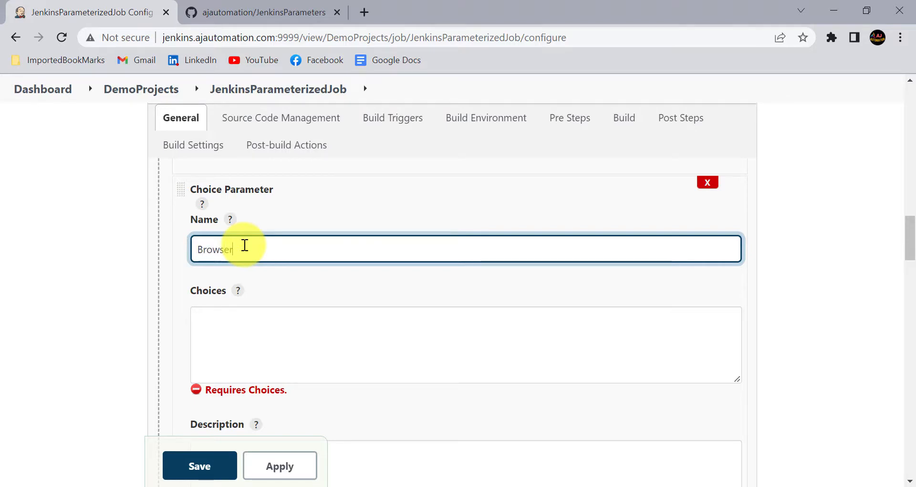
Enter Edge, FF and Chrome as the Browser parameter's choices
click(234, 332)
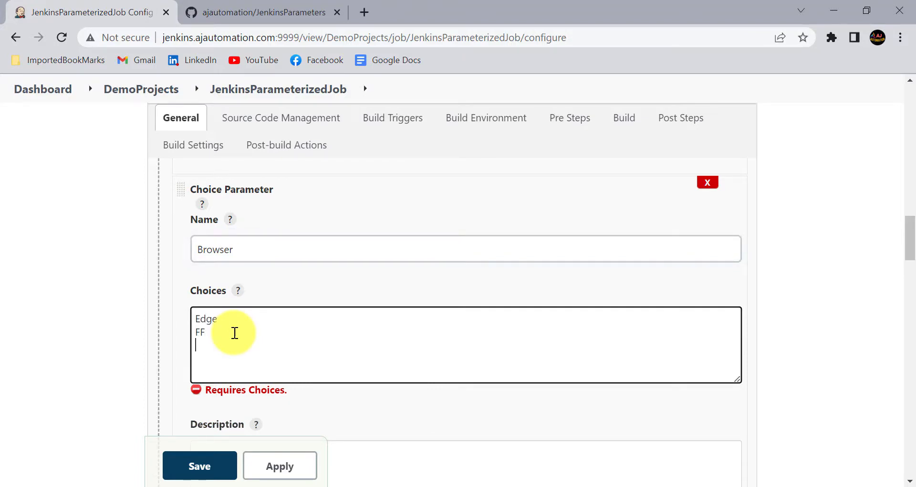
text(ome)
click(168, 338)
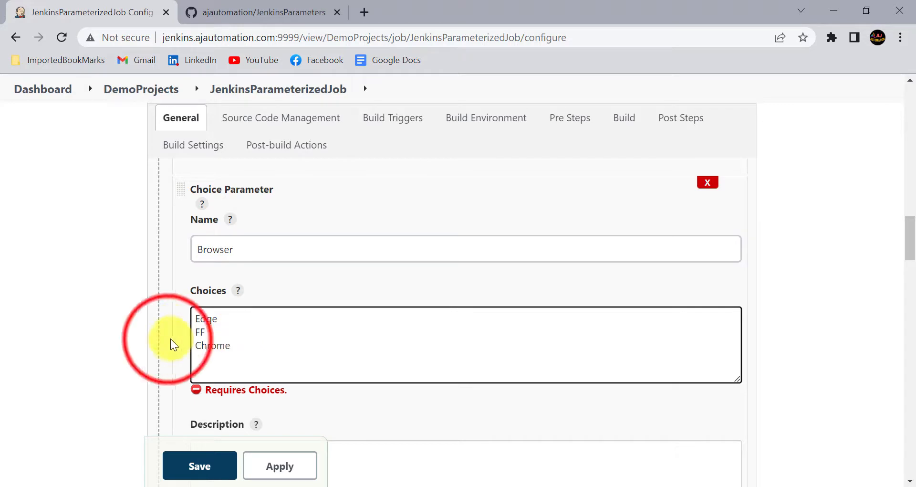
click(235, 321)
click(217, 332)
click(244, 351)
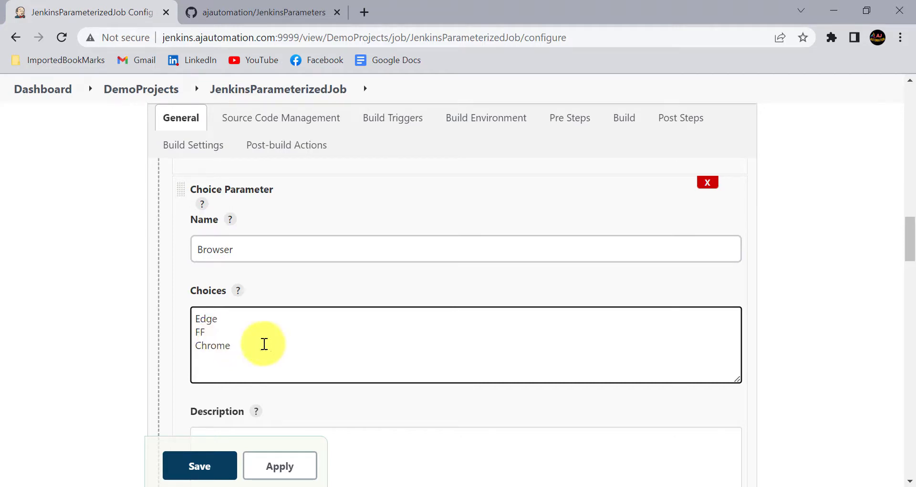
click(210, 348)
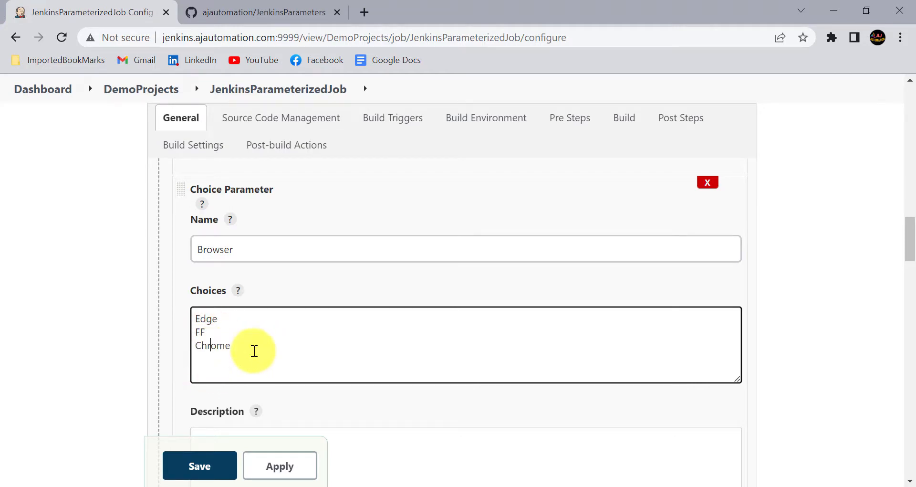
click(198, 318)
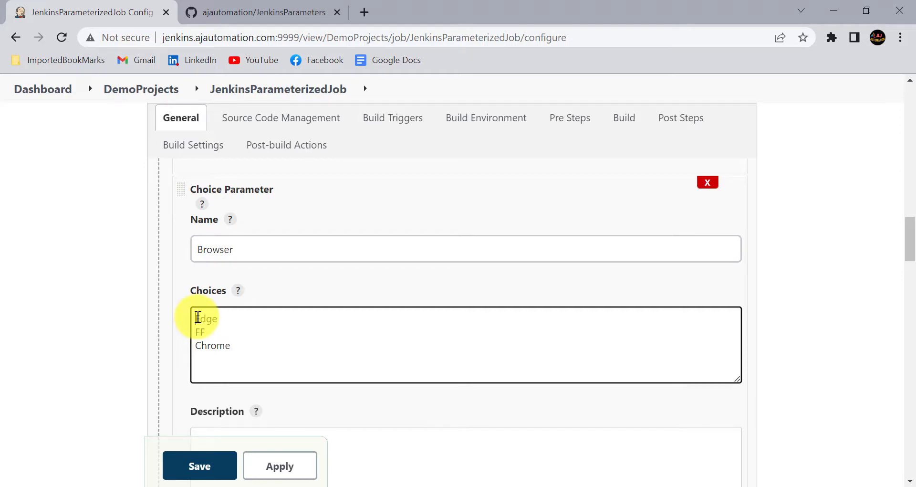
key(Return)
Paste a description saying the parameter selects the browser to run the automation
scroll(266, 309, down, 2)
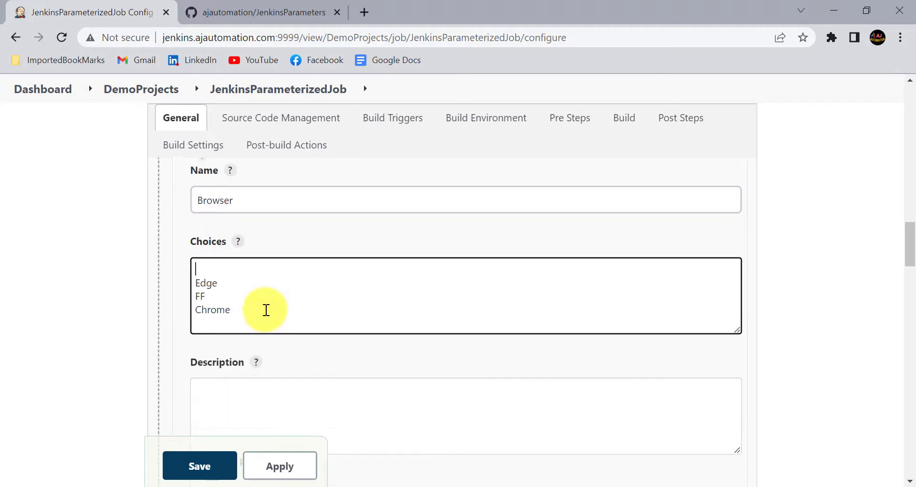
click(256, 402)
text(Select the browser on which you want to run the automation)
scroll(267, 362, down, 1)
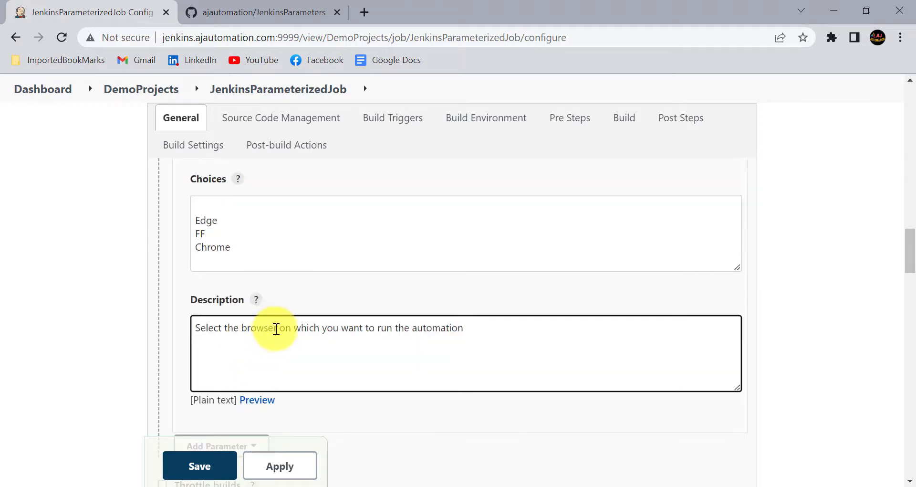
click(276, 327)
scroll(353, 337, up, 2)
scroll(334, 341, down, 3)
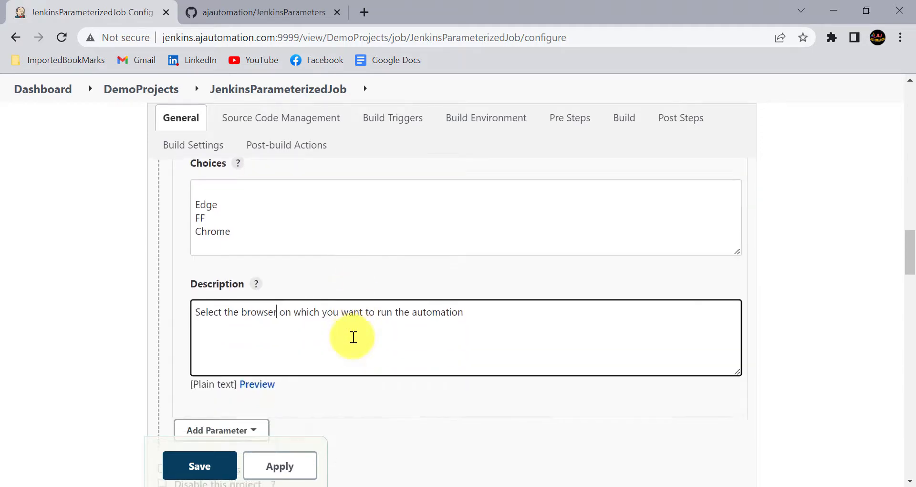
click(231, 368)
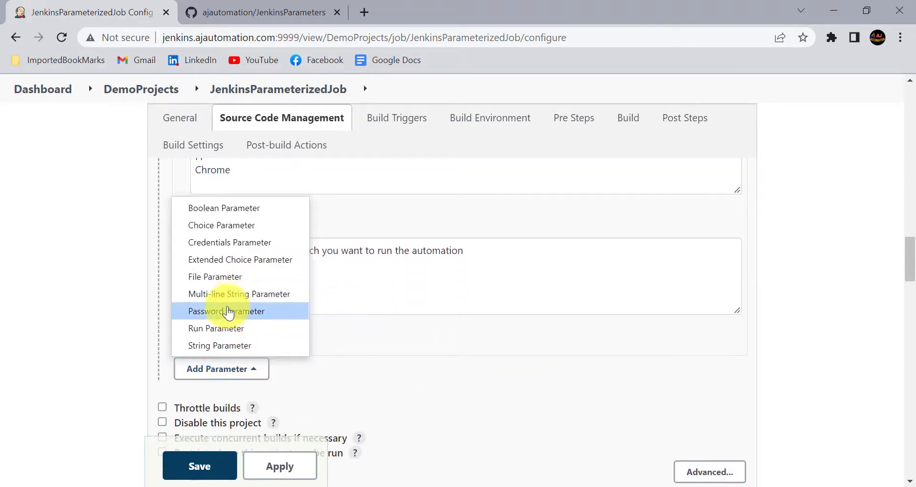
Add a second Choice Parameter and name it Server
click(223, 225)
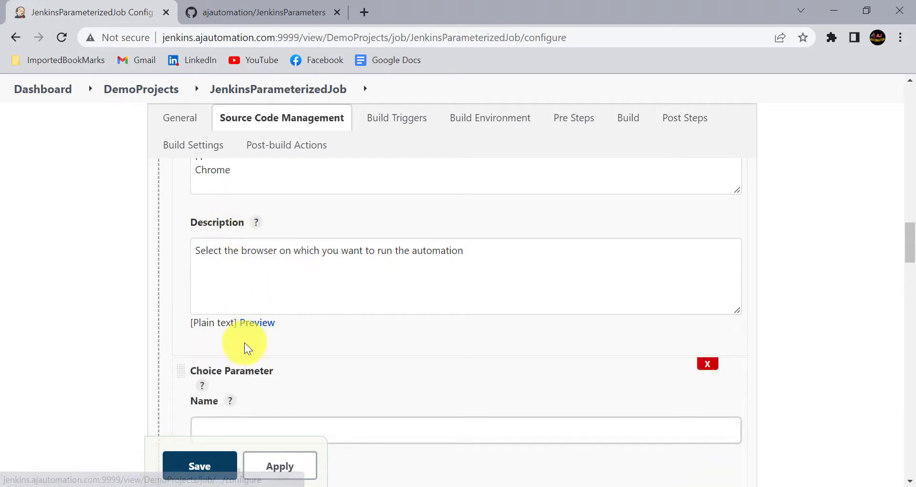
scroll(245, 343, down, 3)
click(247, 292)
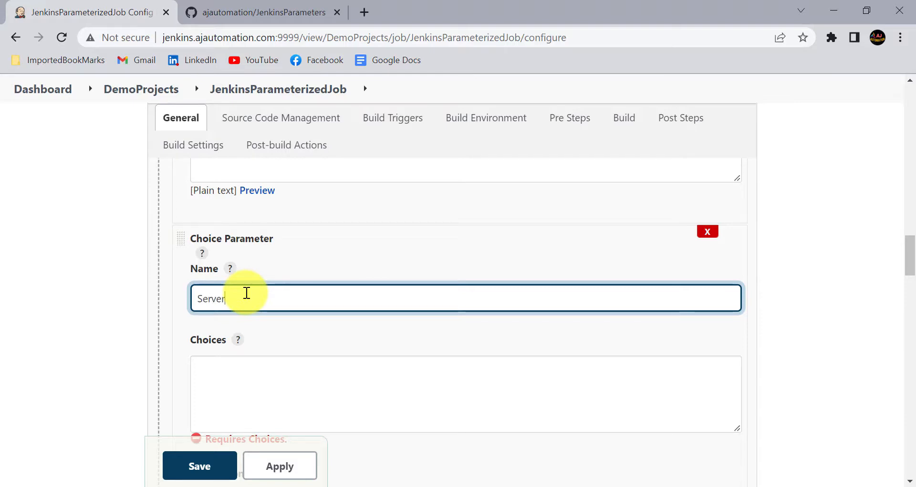
List QA, UAT, INT and PROD as the Server choices and add a server-selection description
click(238, 390)
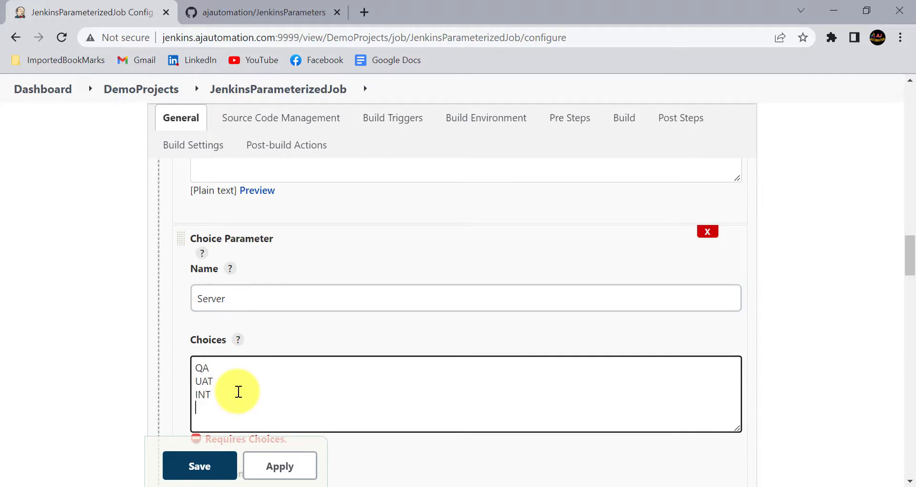
scroll(235, 374, down, 1)
click(229, 366)
drag(229, 367, 180, 331)
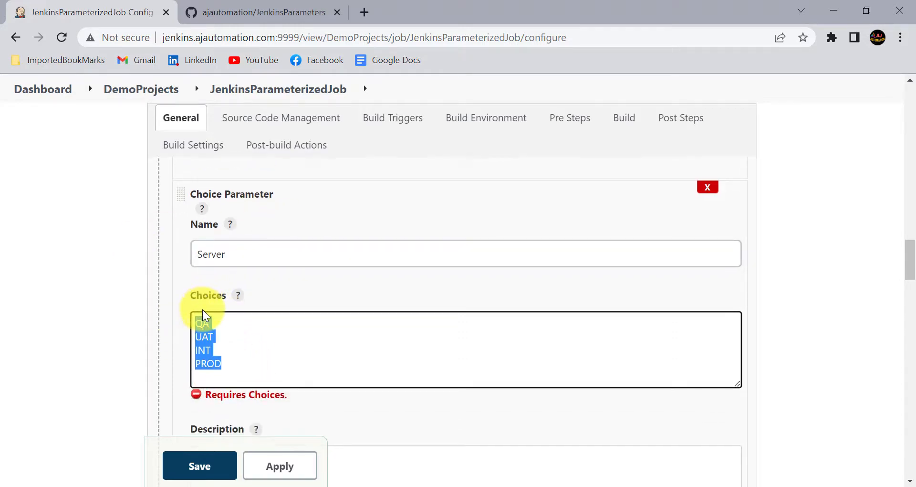
scroll(202, 309, down, 1)
click(229, 298)
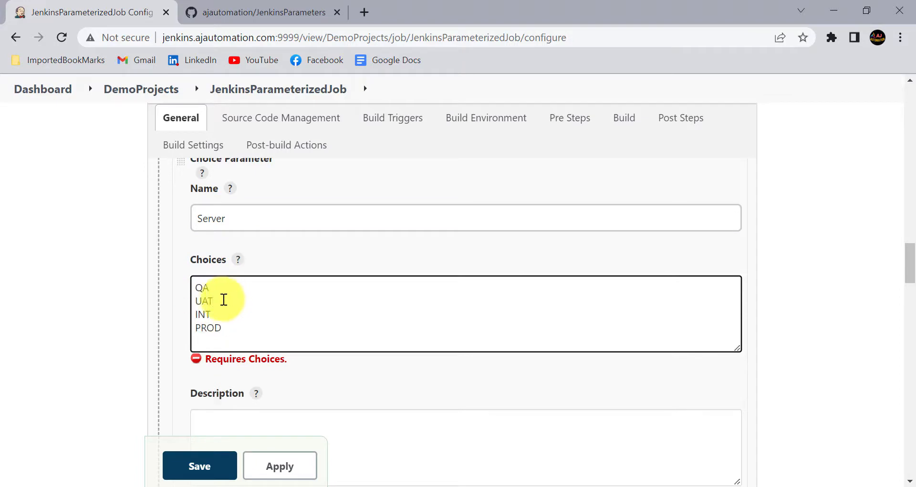
scroll(260, 367, up, 6)
scroll(260, 368, up, 5)
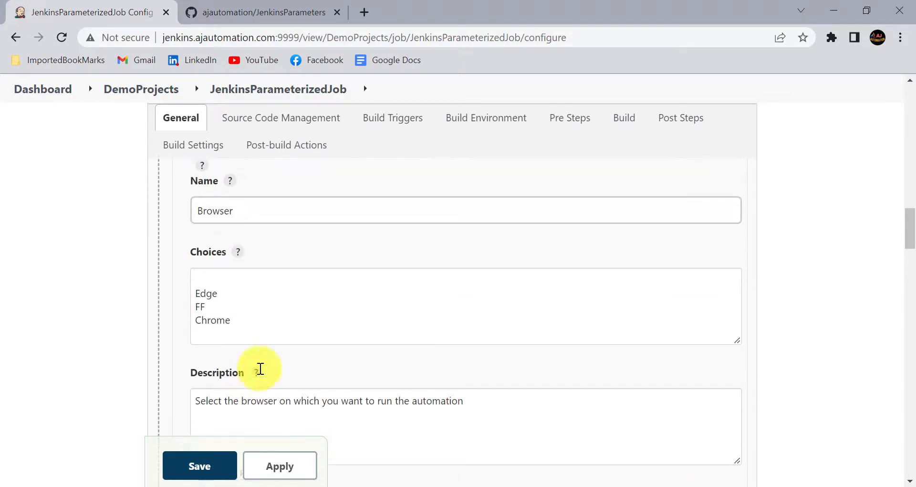
scroll(256, 325, down, 8)
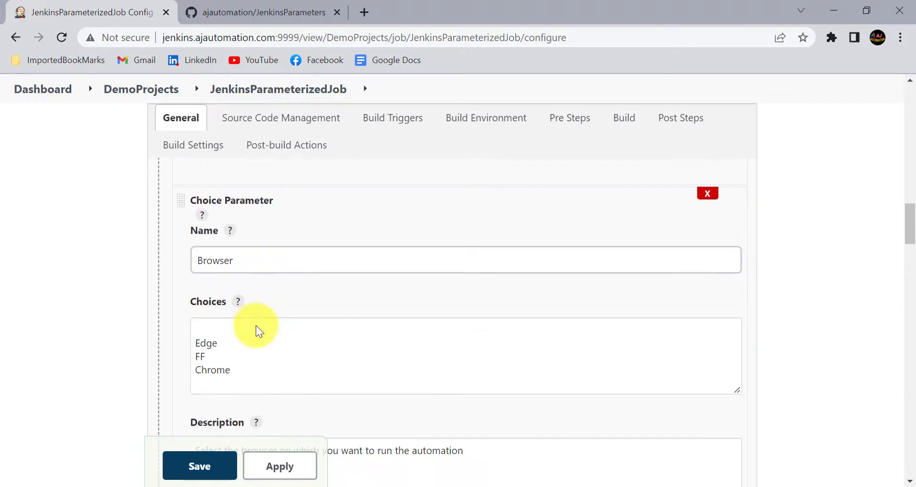
scroll(256, 325, down, 4)
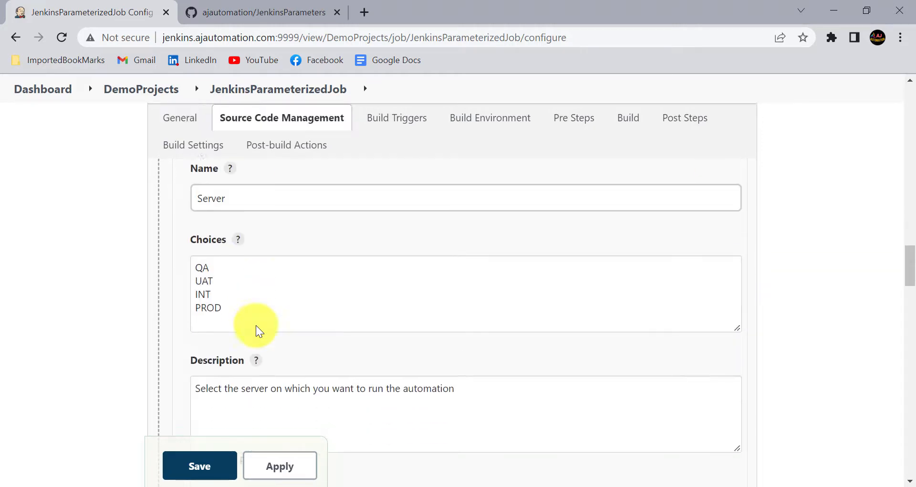
Apply and save the job configuration with the new Browser and Server parameters
click(297, 472)
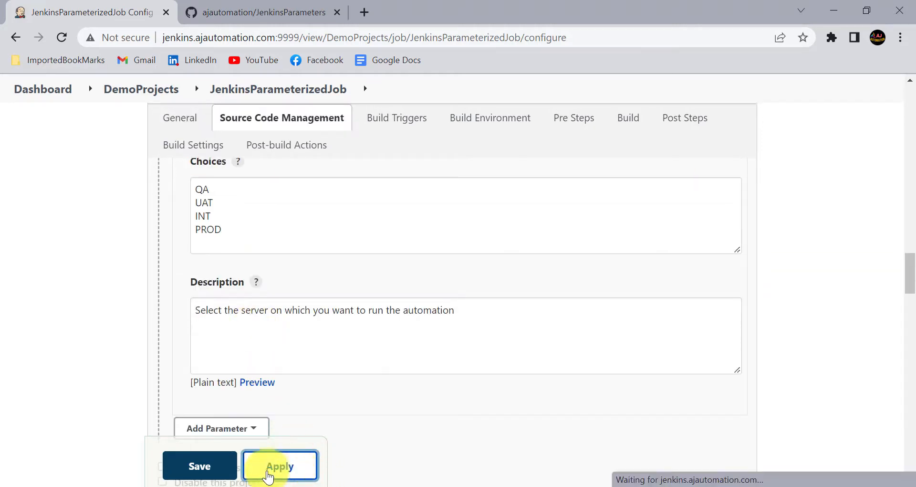
click(218, 470)
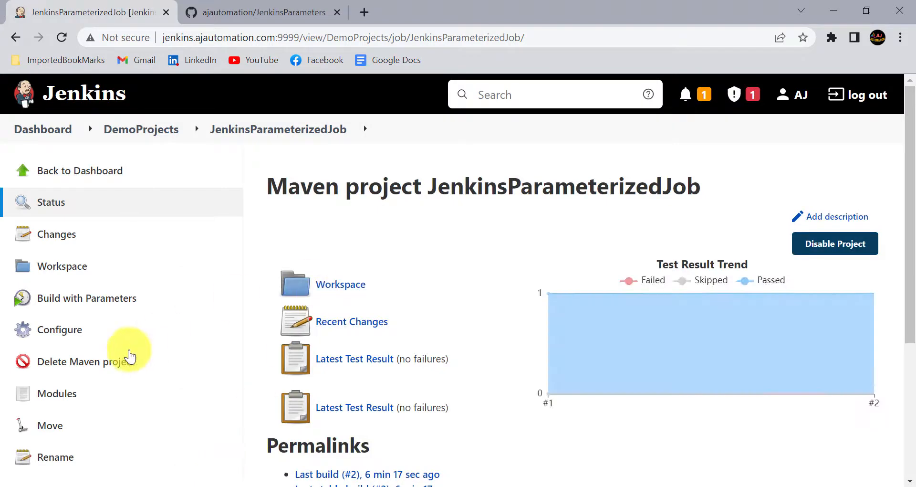
click(85, 299)
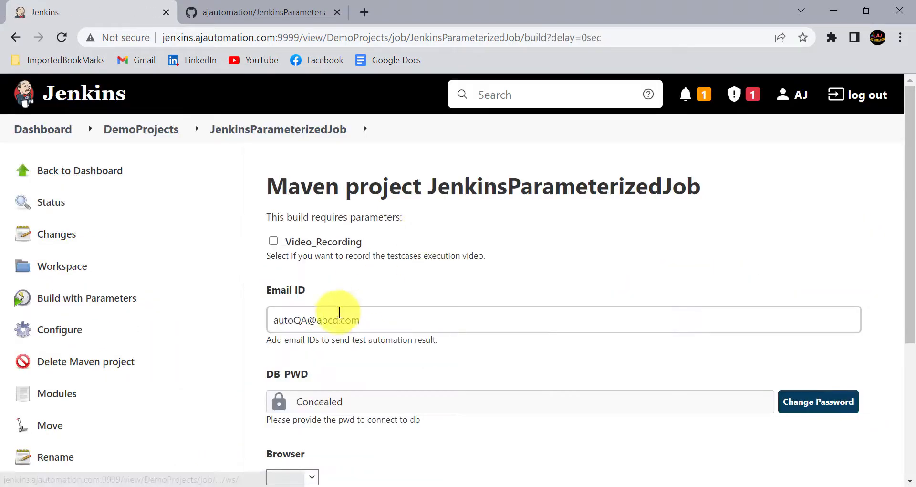
Start a build with video recording on, Browser set to Chrome and Server QA
click(291, 247)
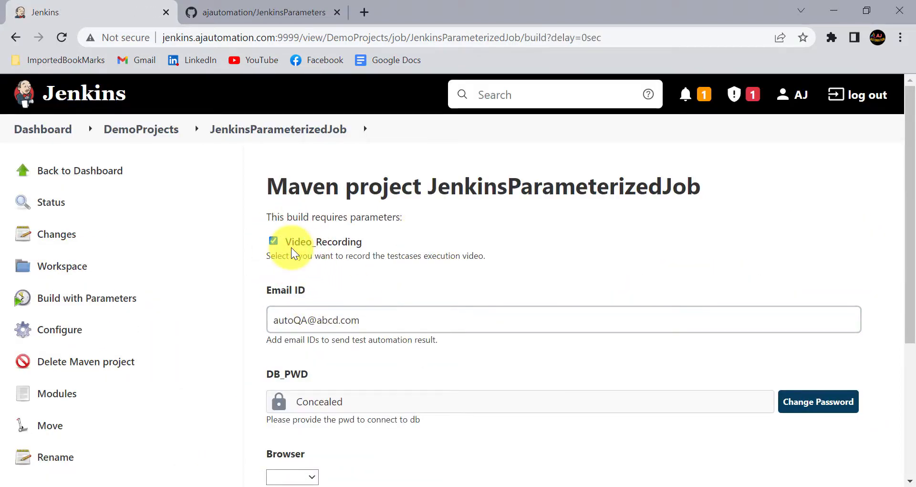
scroll(291, 247, down, 5)
click(310, 267)
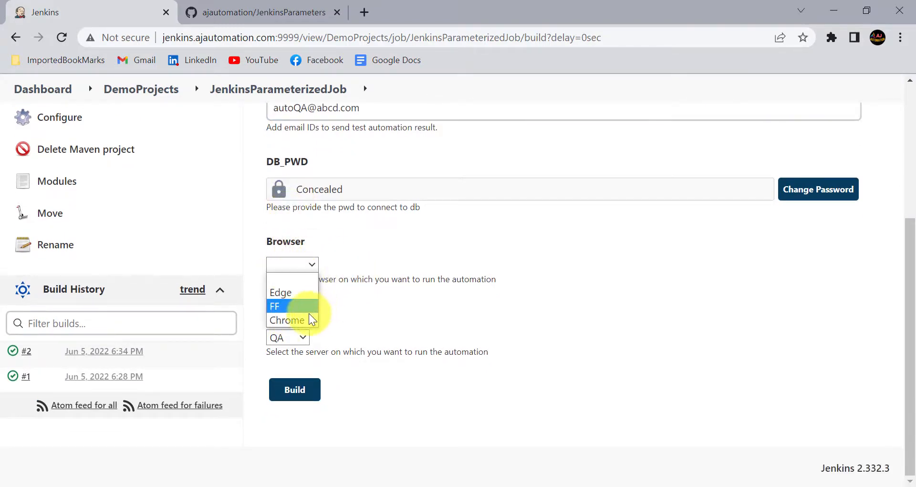
click(299, 318)
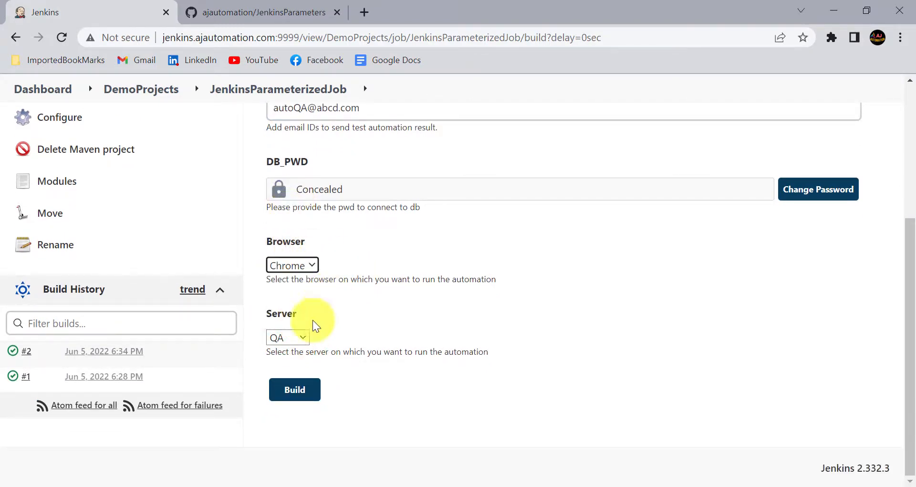
click(298, 338)
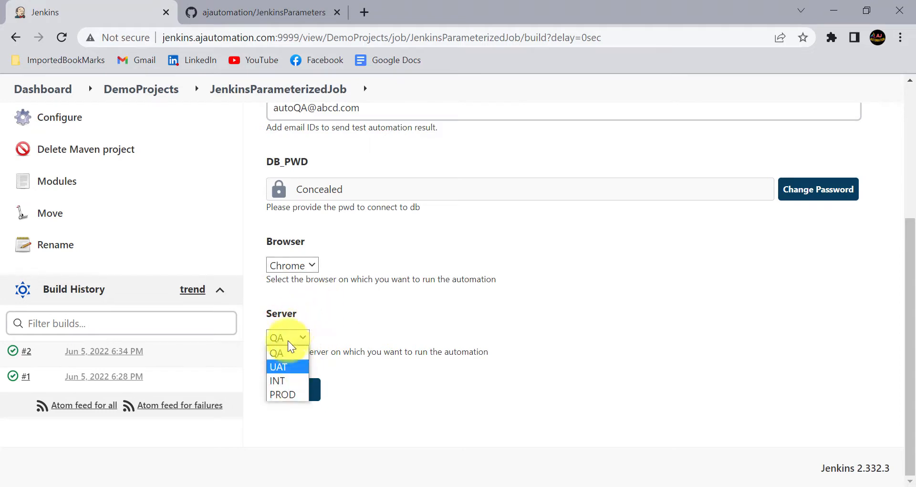
click(286, 354)
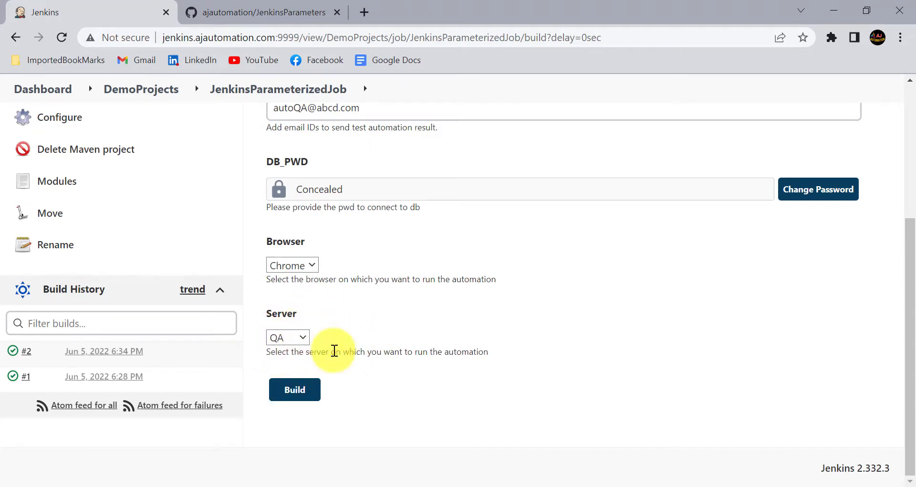
click(294, 389)
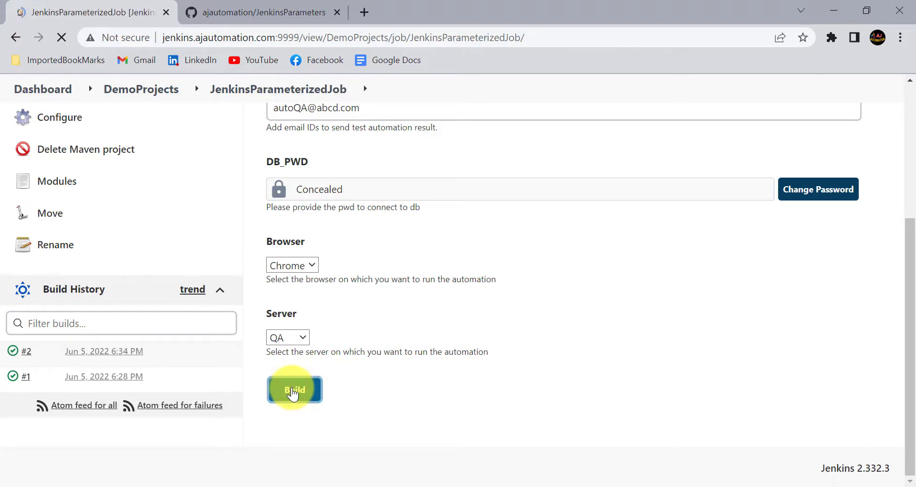
scroll(113, 369, down, 5)
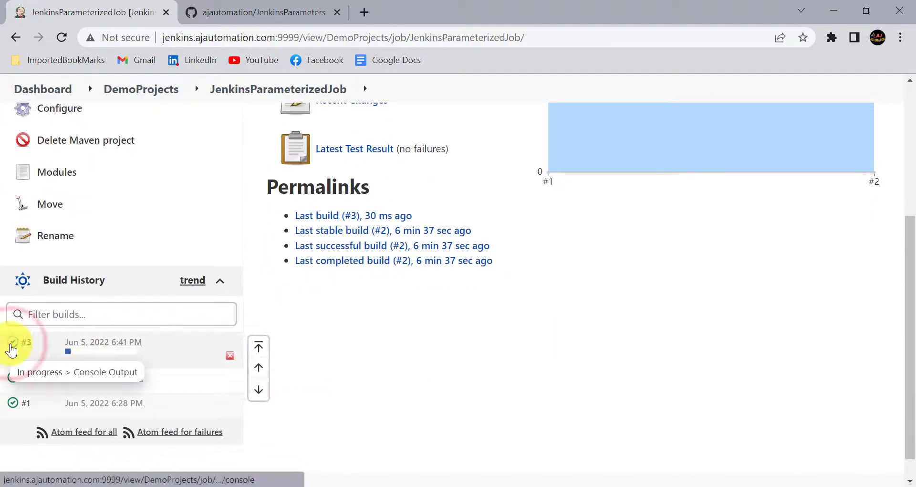
Check build #3's console for the echoed parameter lines, then go back to the JenkinsParameterizedJob page
click(12, 344)
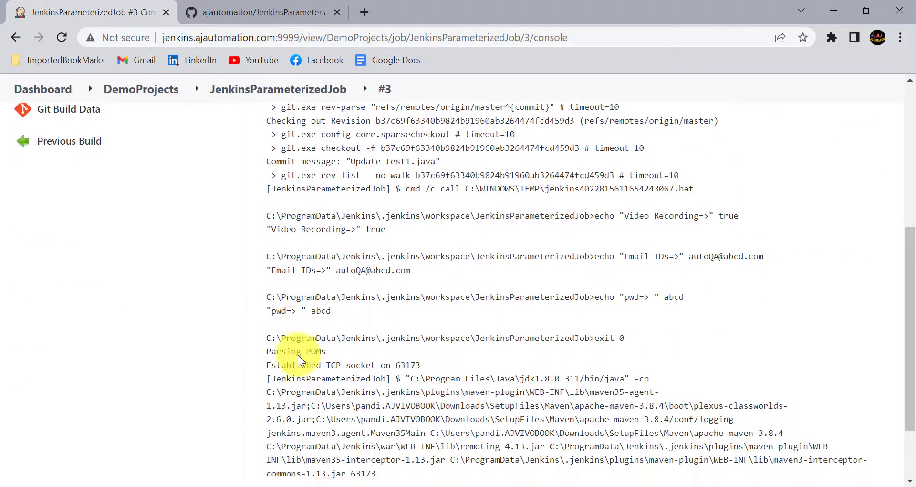
scroll(298, 354, up, 4)
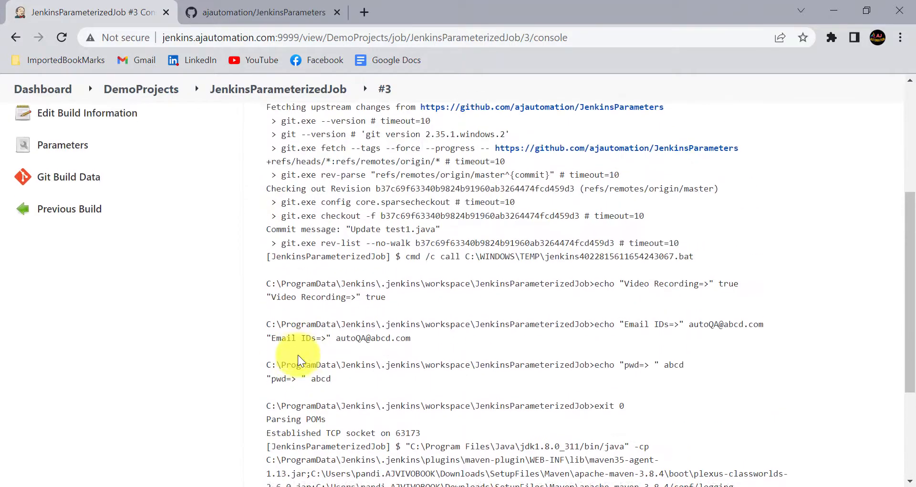
drag(339, 410, 250, 313)
scroll(319, 329, down, 8)
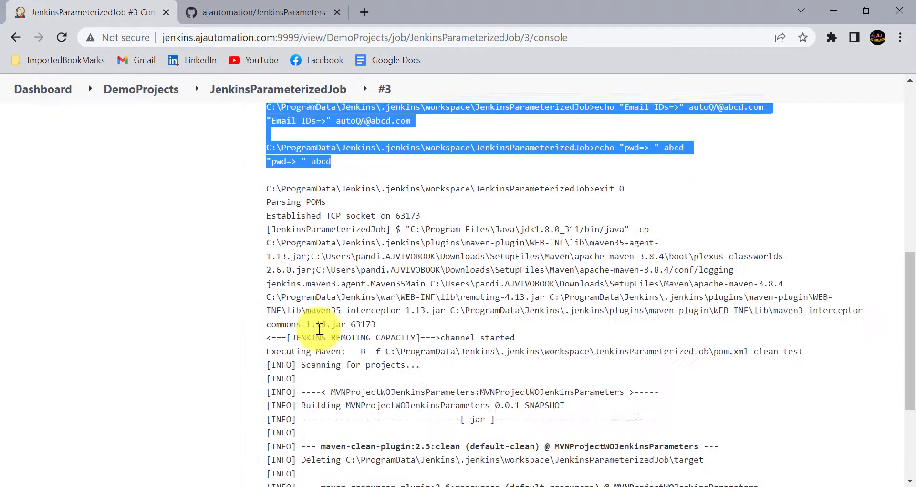
scroll(320, 329, up, 11)
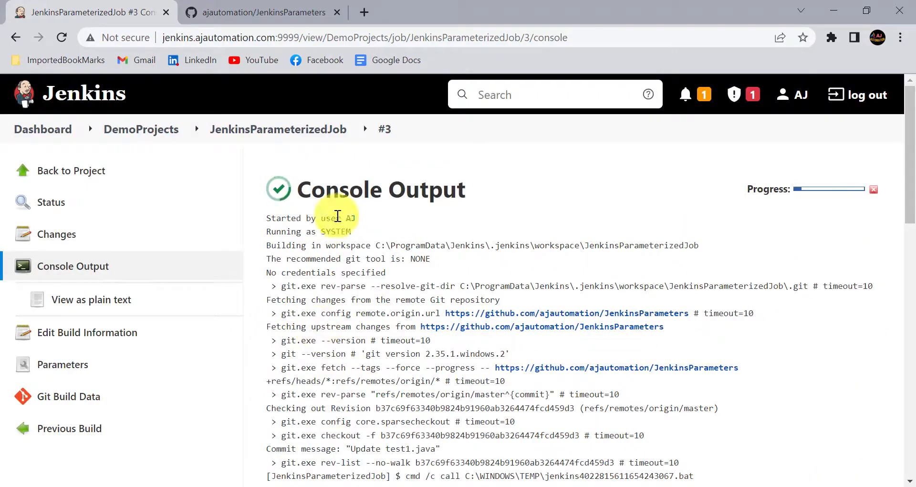
click(280, 129)
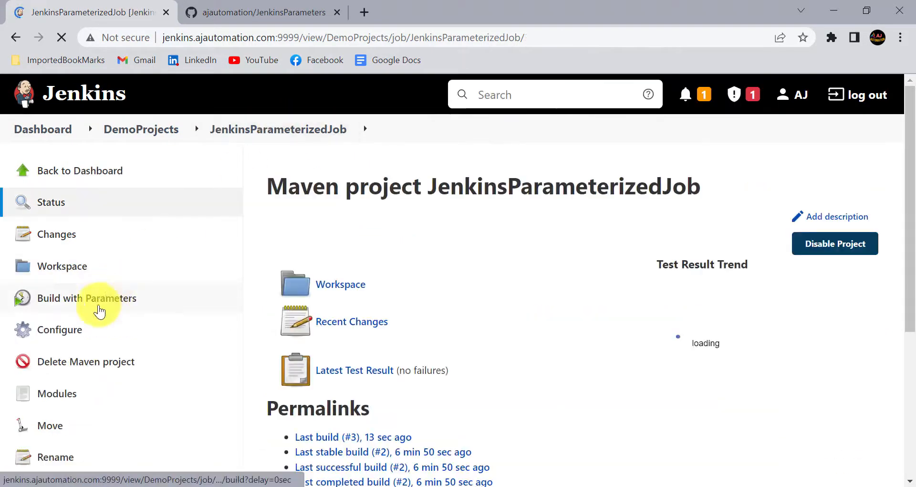
Append echo lines for %Browser% and %Server% to the pre-build batch command, then apply and save
click(66, 329)
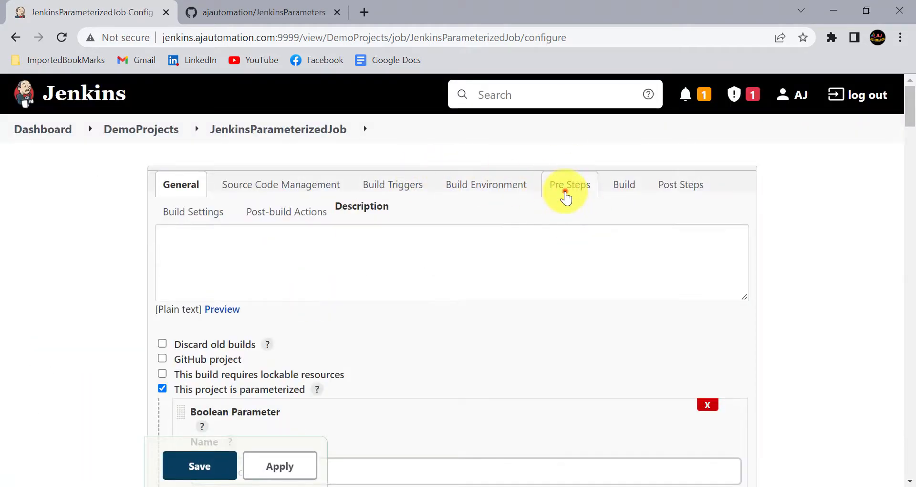
click(562, 196)
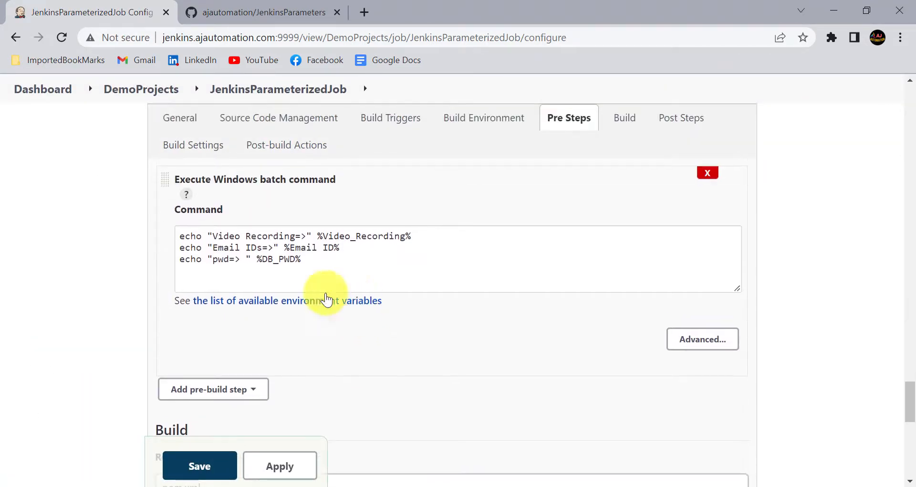
click(311, 257)
text(echo "Browser=> " %Browser% echo "Server=> " %Server%)
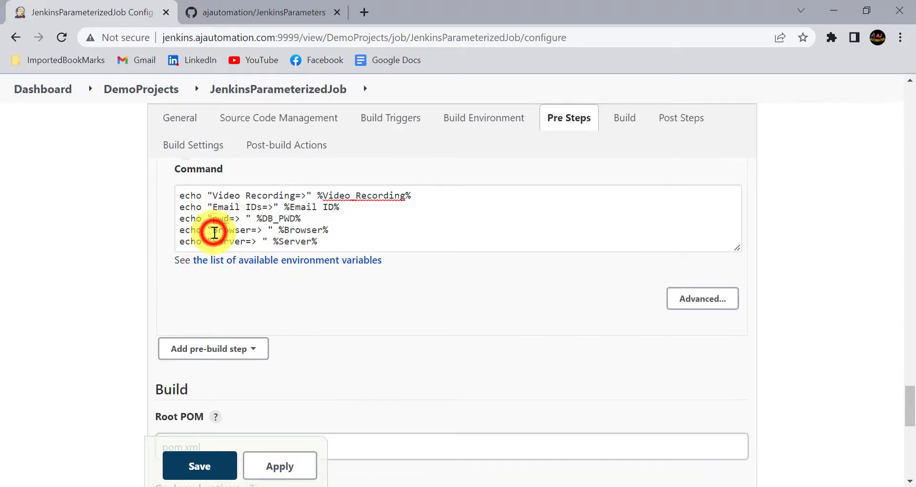
drag(212, 230, 329, 241)
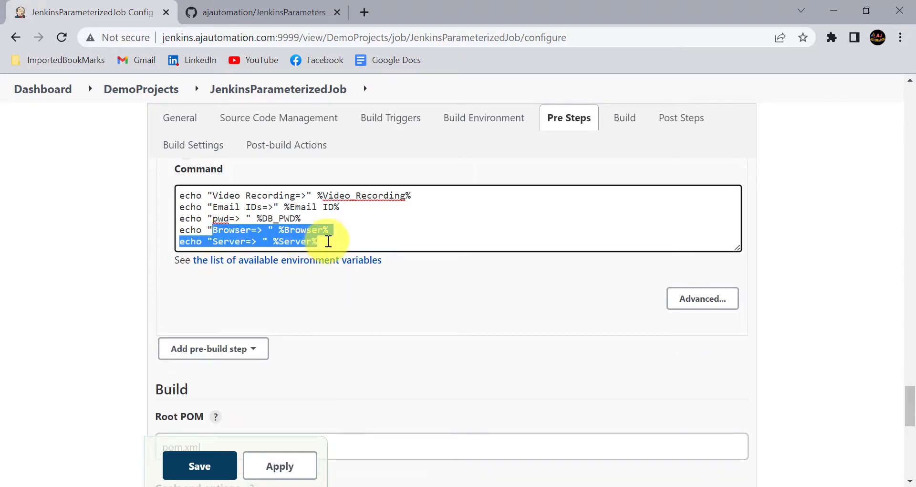
click(301, 242)
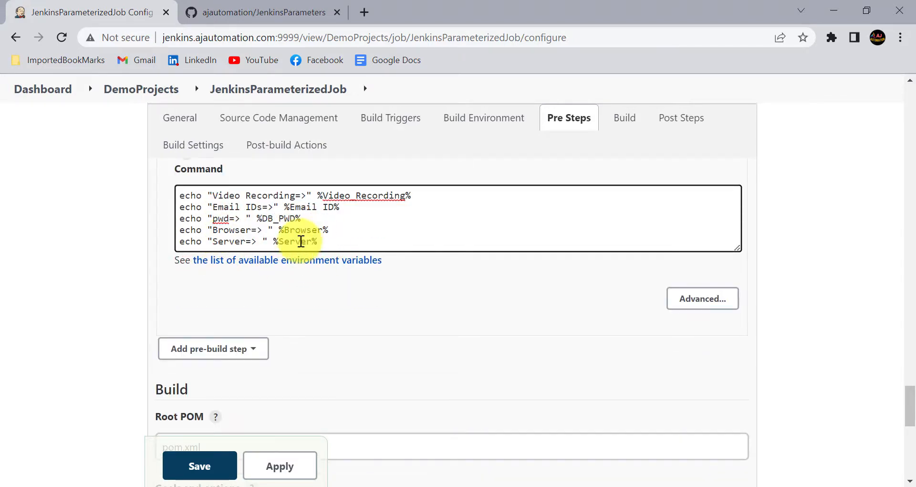
click(296, 464)
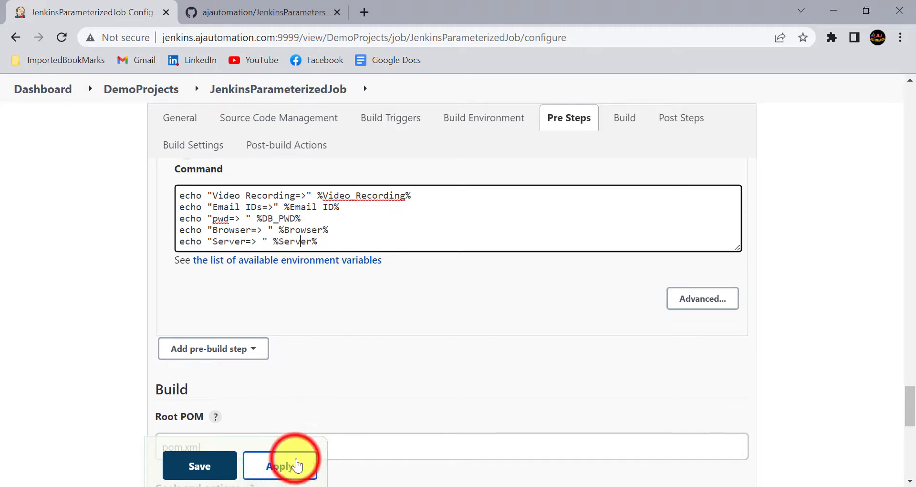
click(232, 467)
Build with Browser Edge and Server UAT, then refresh and view build #4's console output
click(103, 300)
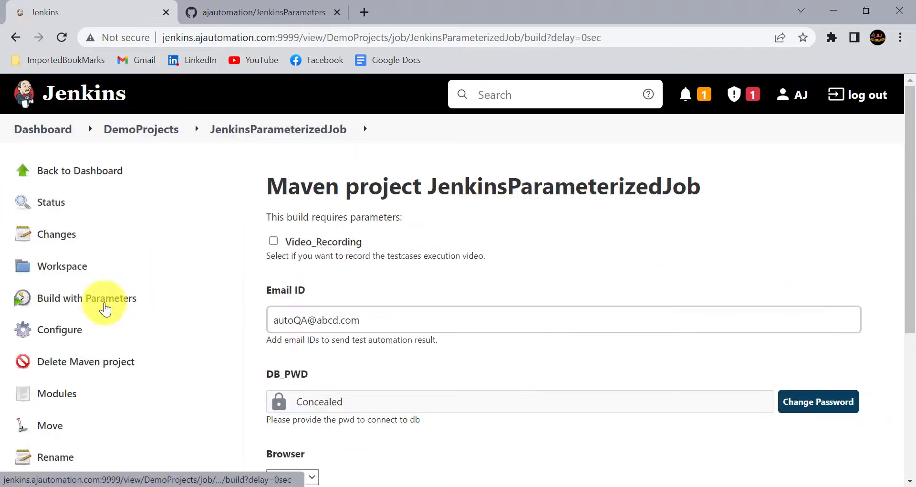
scroll(333, 317, down, 5)
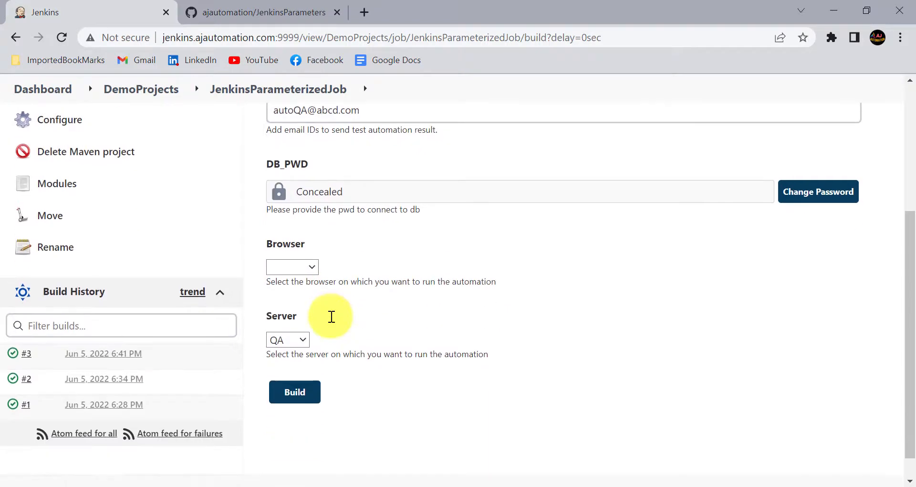
click(300, 258)
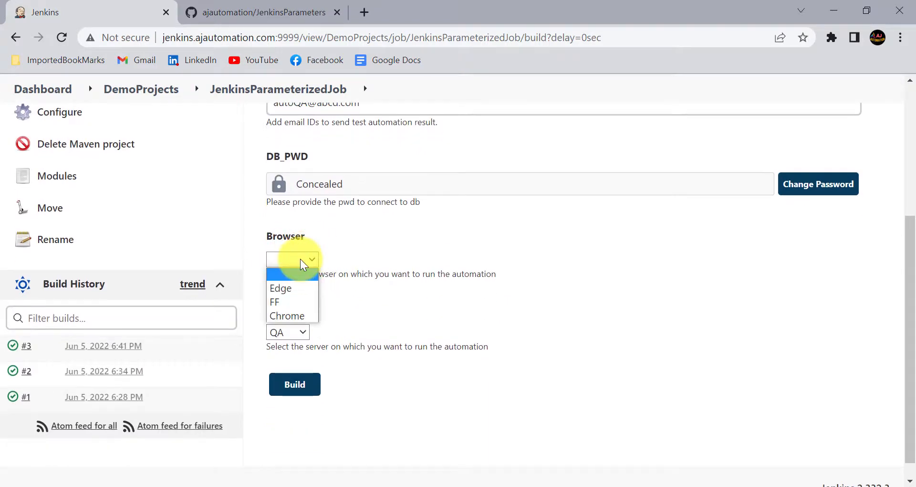
click(293, 288)
click(302, 334)
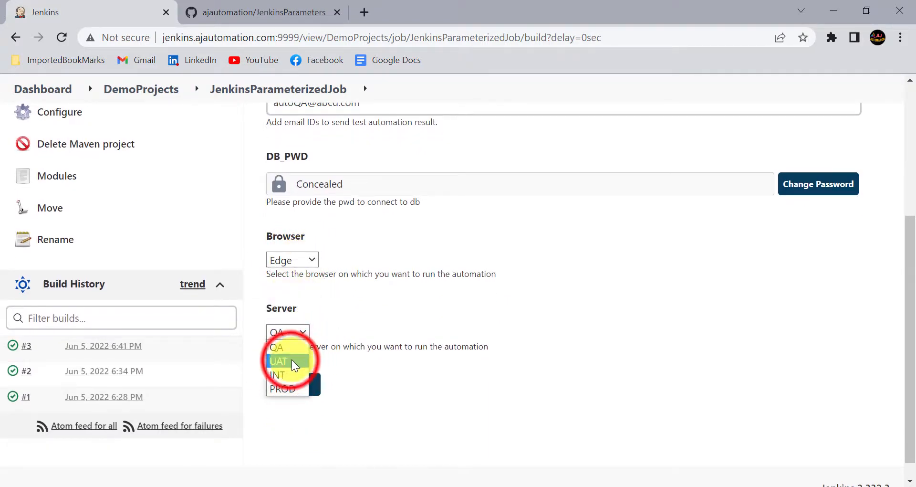
click(292, 361)
click(305, 382)
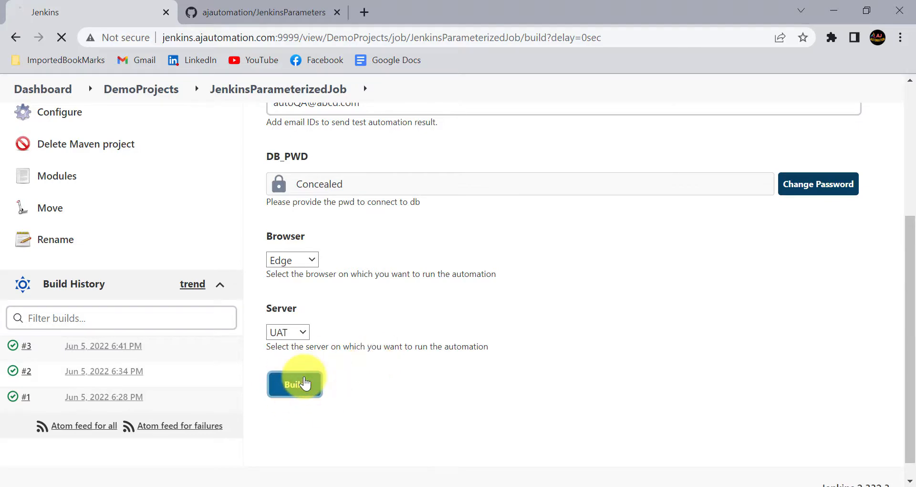
scroll(86, 334, down, 5)
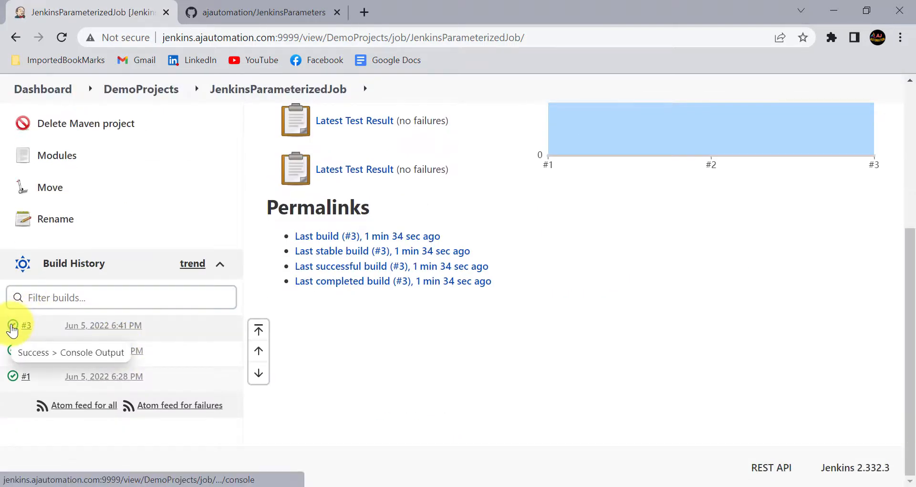
click(61, 38)
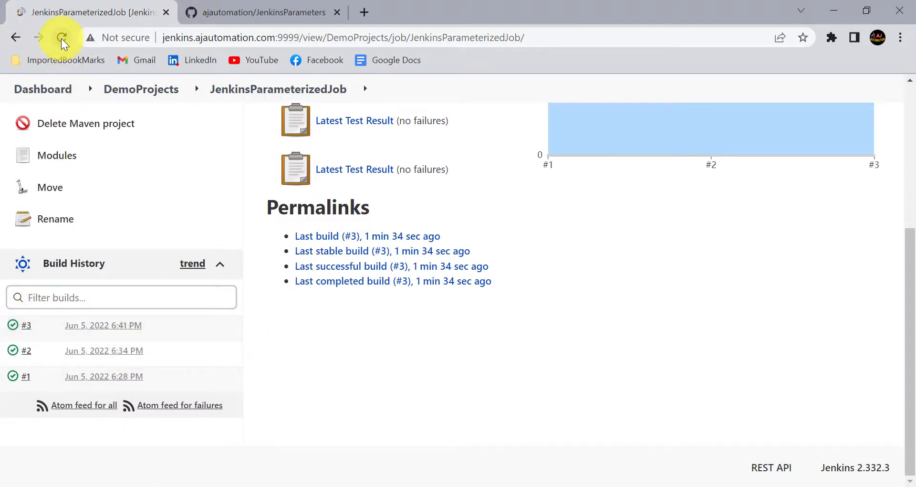
scroll(12, 327, down, 1)
click(12, 295)
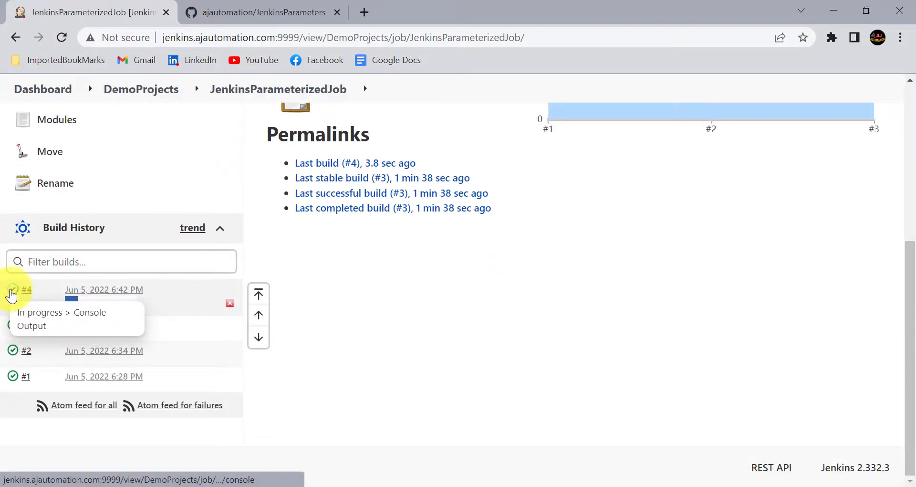
scroll(438, 314, down, 7)
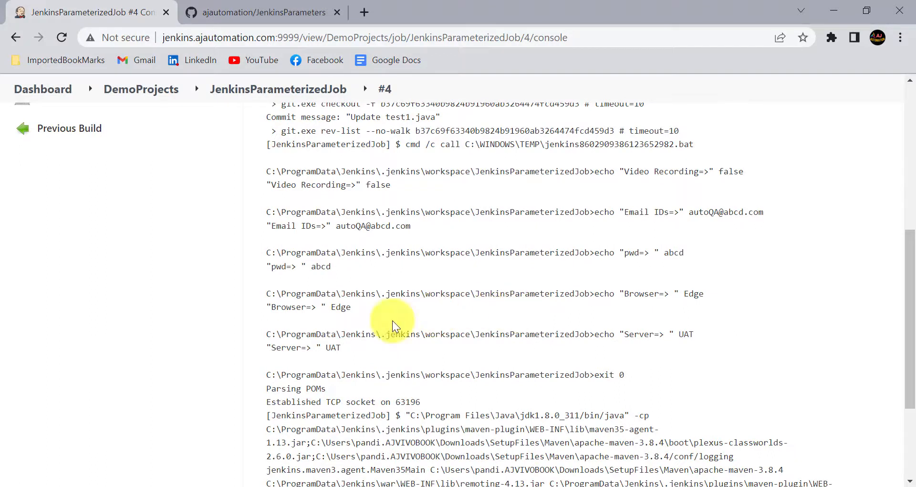
Select the echoed Edge and UAT values, reopen the job configuration, then switch to the JenkinsParameters GitHub tab
double_click(331, 308)
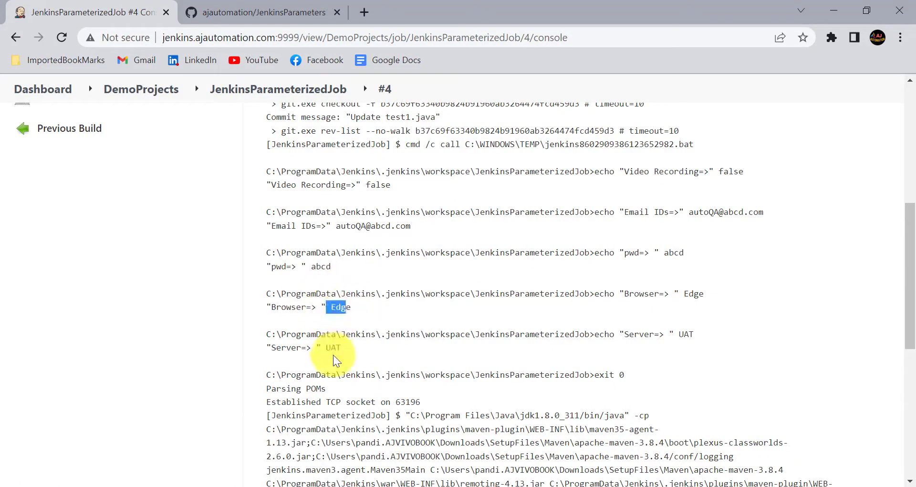
double_click(333, 347)
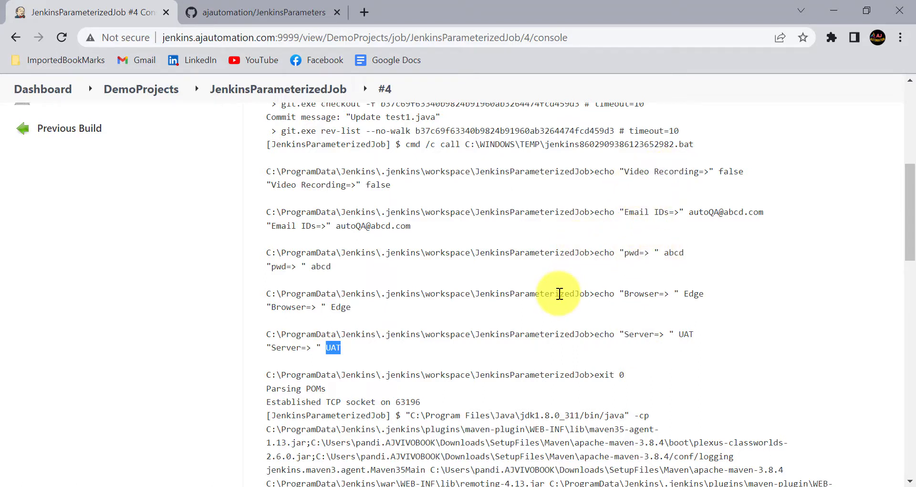
scroll(560, 293, up, 20)
click(270, 139)
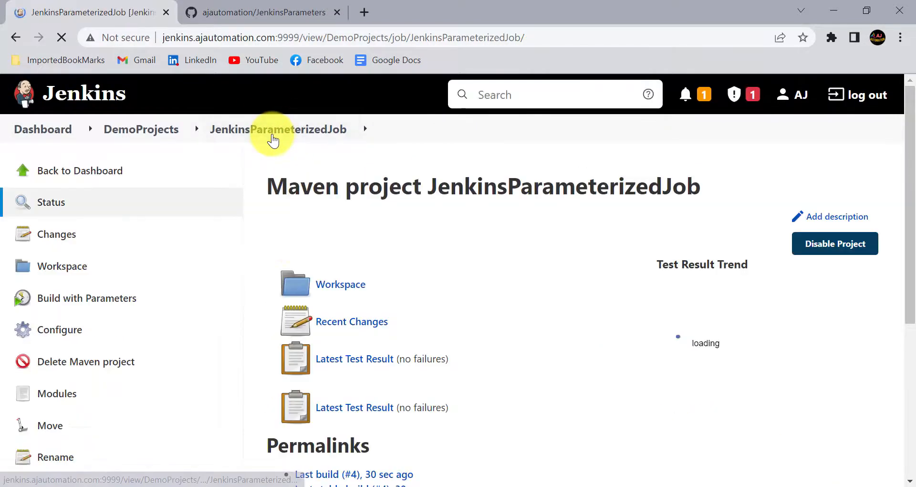
click(69, 340)
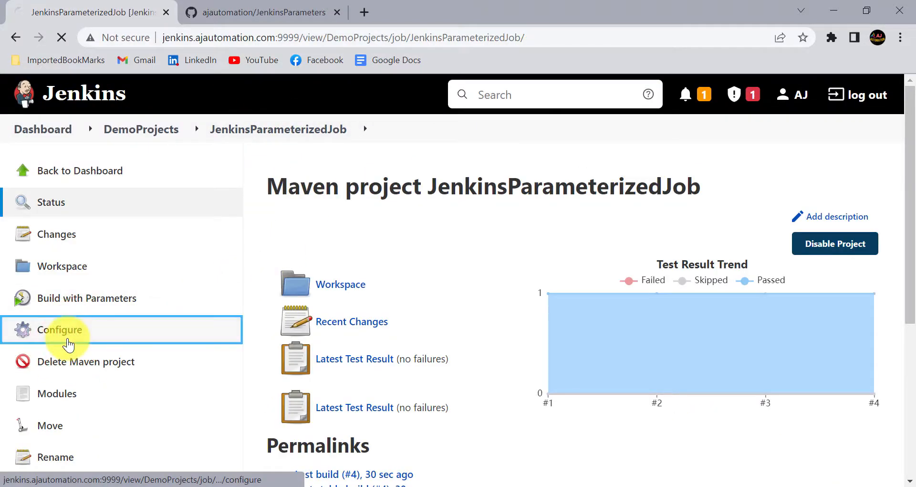
click(259, 4)
scroll(129, 334, down, 1)
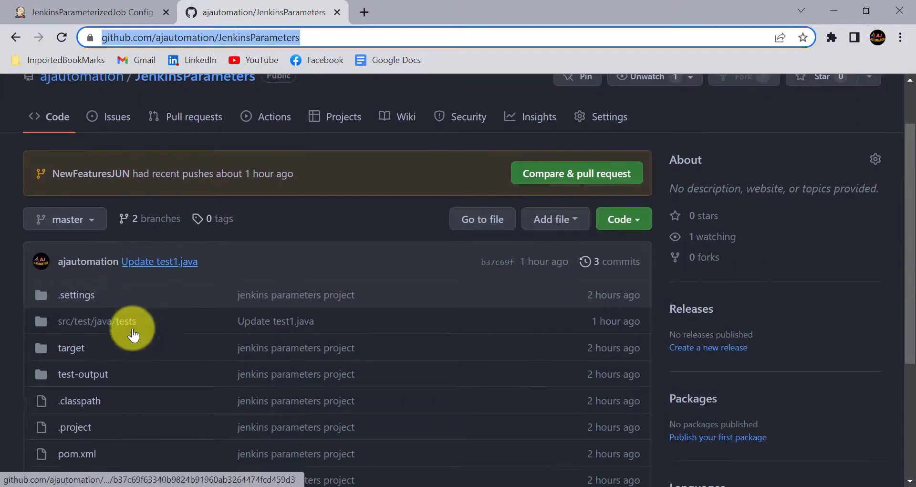
Show the branch list (master, NewFeaturesJUN), then return to the Jenkins configuration tab
click(78, 232)
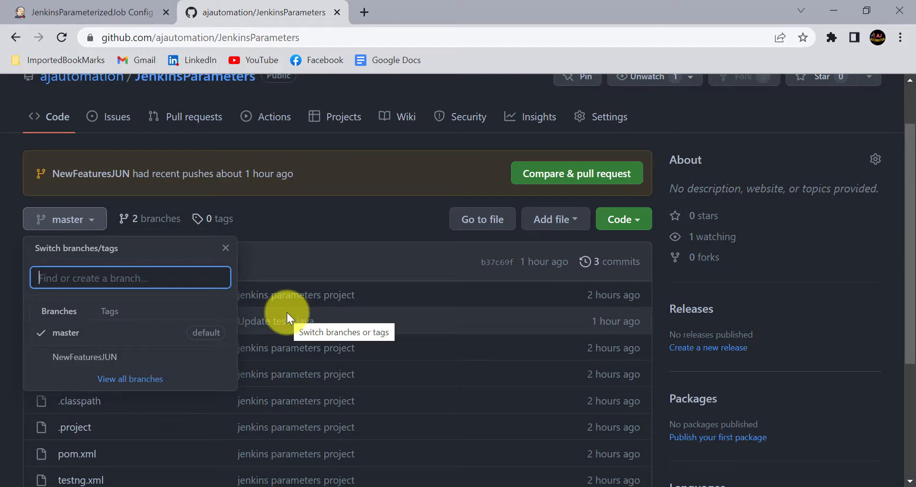
click(91, 12)
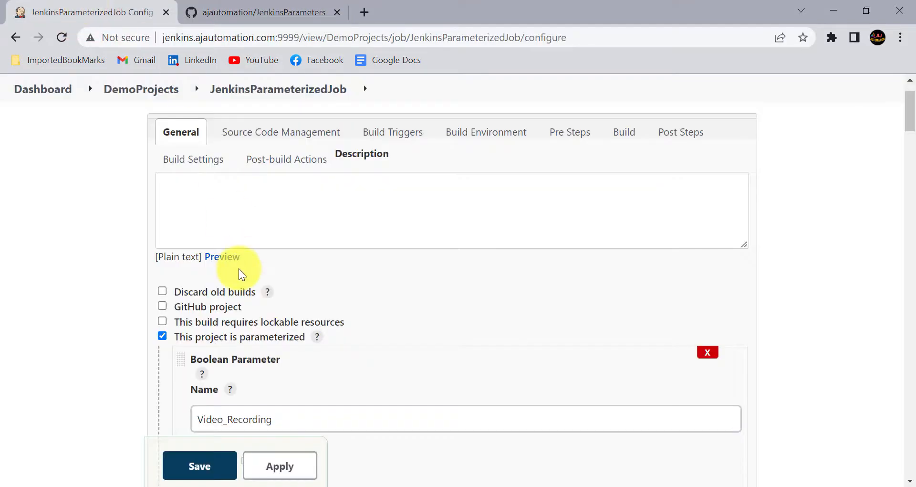
Scroll to the Branch Specifier and select master in */master
scroll(238, 268, down, 15)
scroll(239, 268, down, 5)
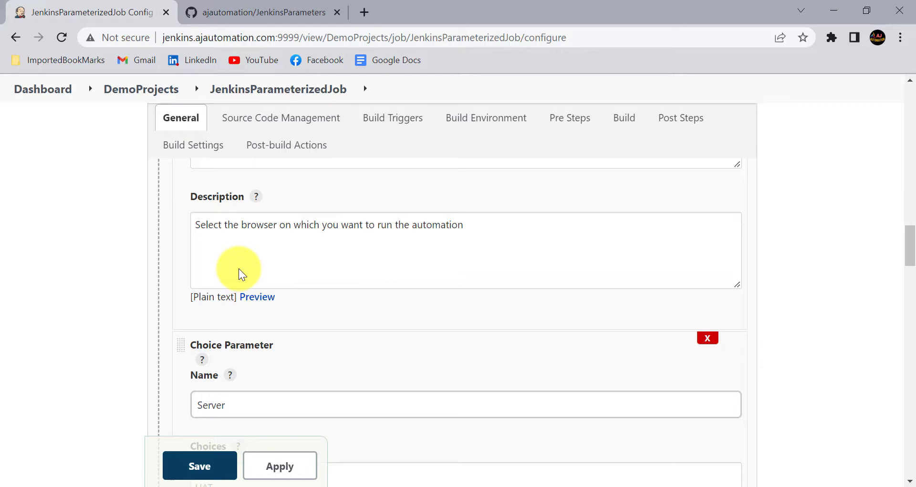
scroll(259, 384, down, 10)
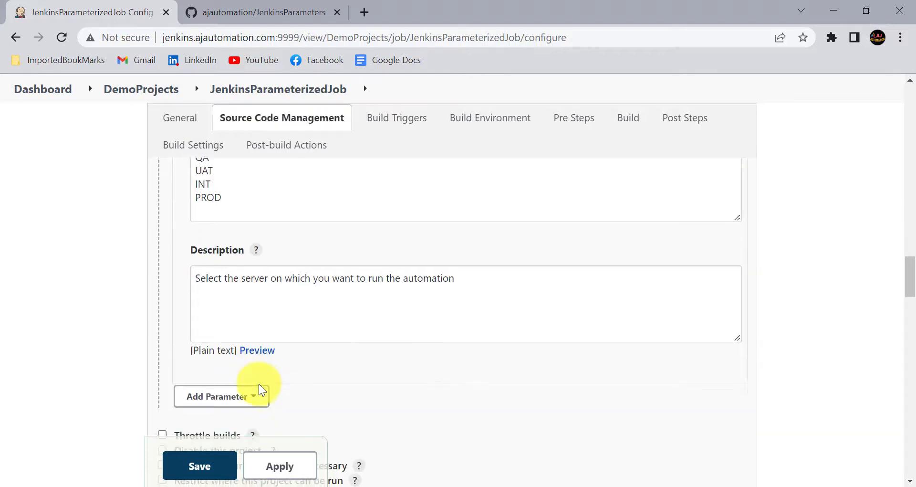
scroll(259, 384, down, 2)
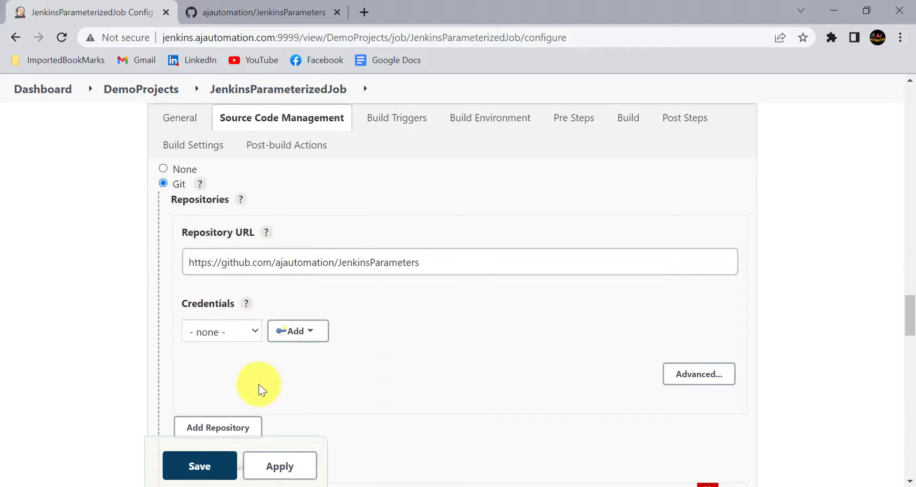
scroll(259, 384, down, 4)
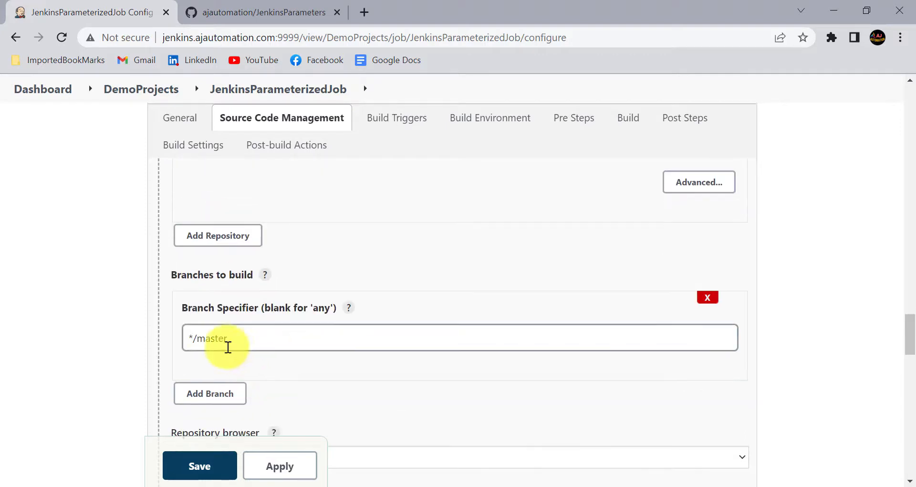
click(199, 339)
double_click(210, 340)
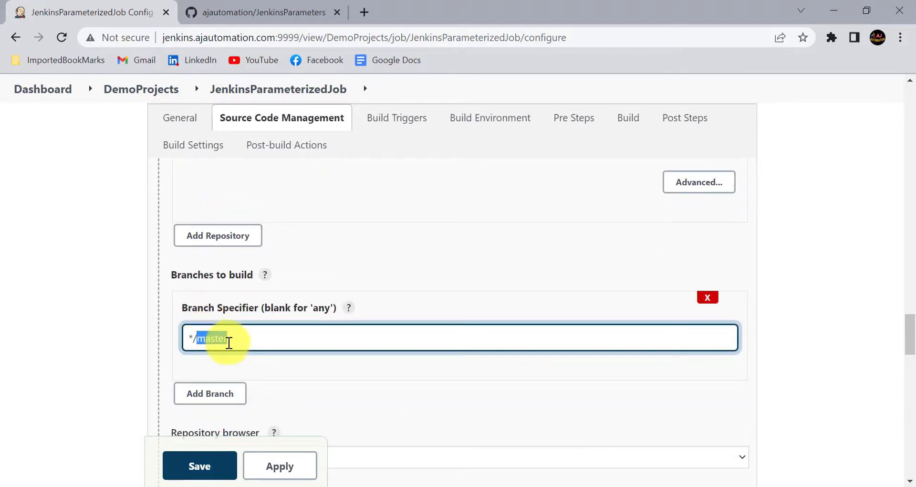
click(229, 342)
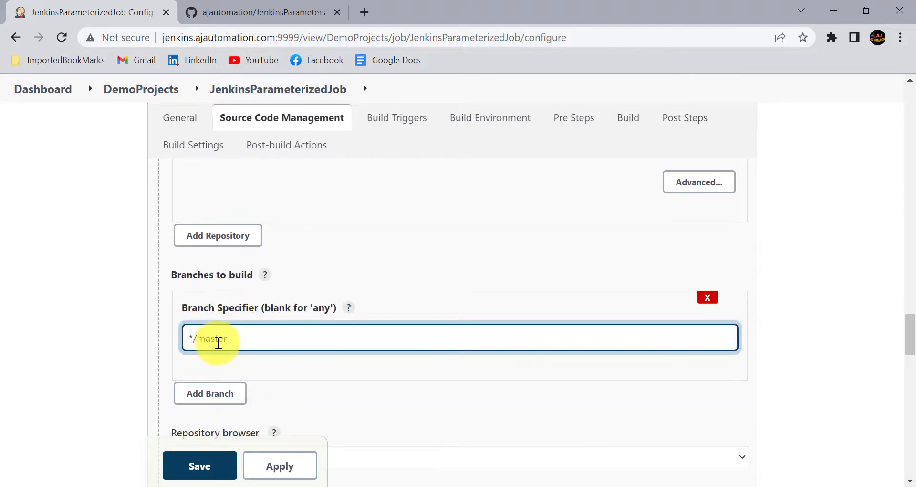
Review the clean test Maven build on pom.xml, then bring up the Add Parameter type list
scroll(245, 306, up, 5)
scroll(249, 306, down, 6)
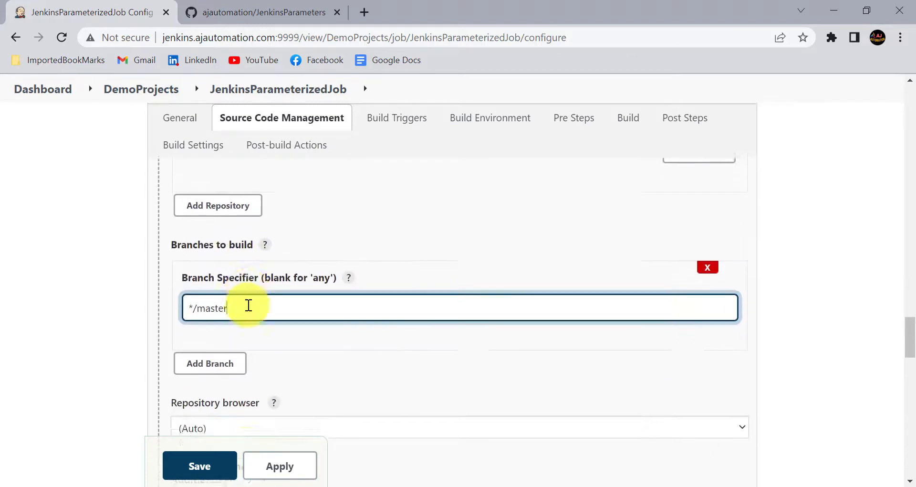
scroll(248, 306, down, 15)
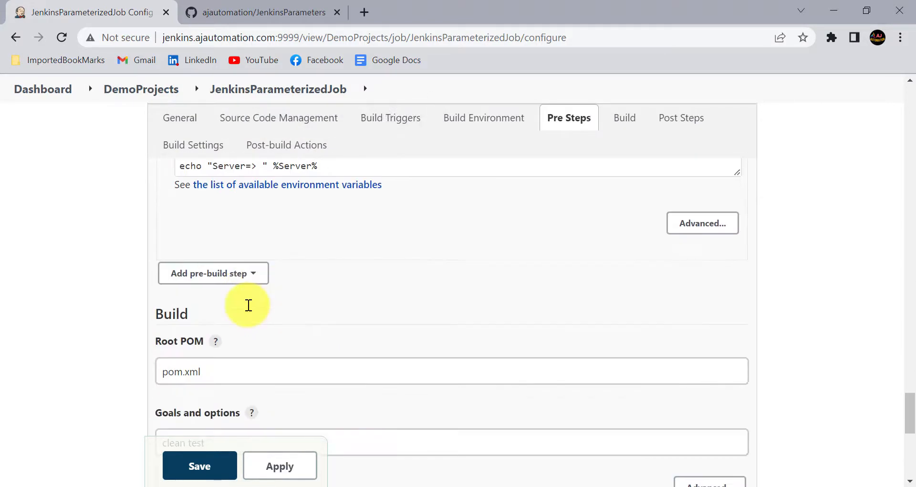
scroll(249, 305, down, 1)
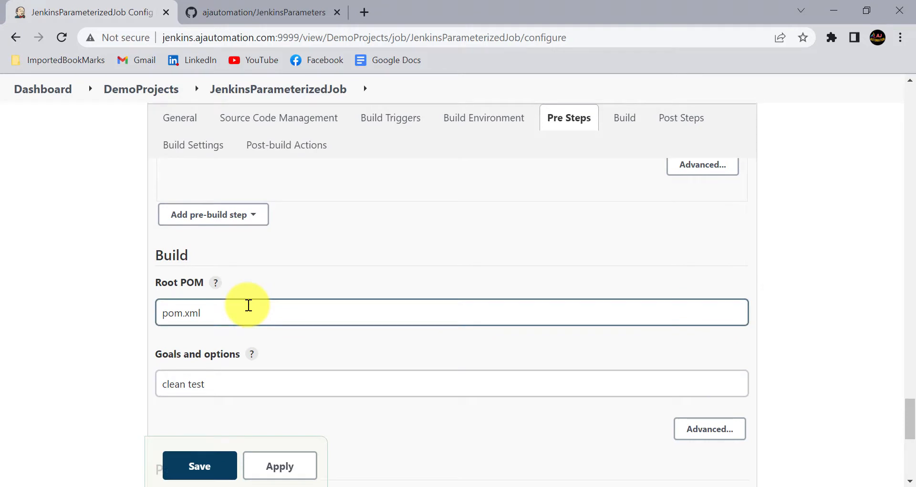
scroll(249, 305, down, 3)
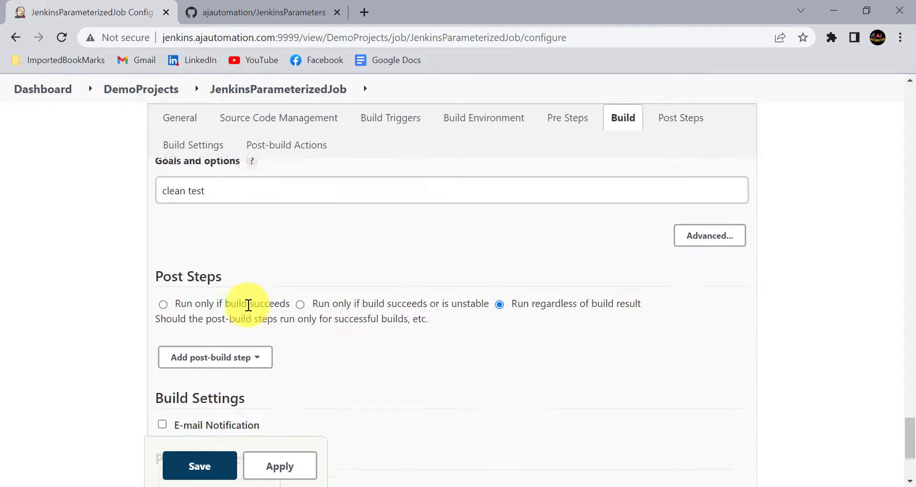
scroll(235, 296, up, 20)
click(209, 268)
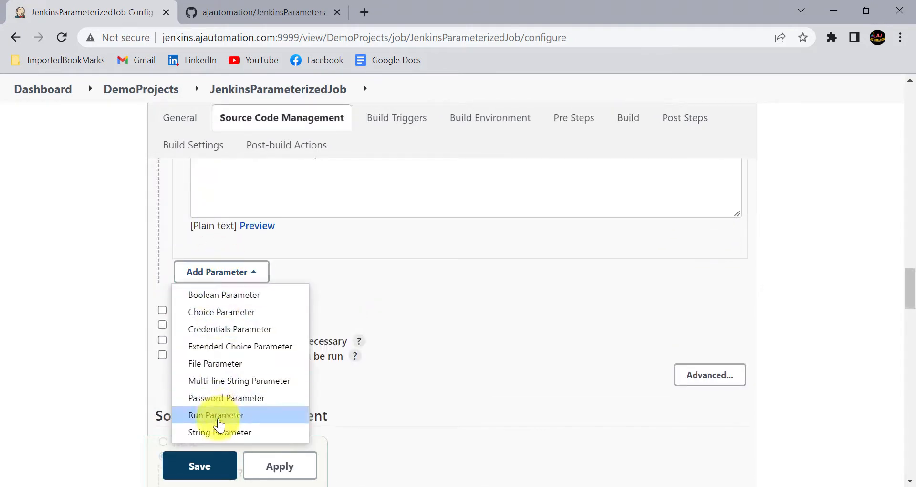
Add a Choice Parameter named GIT_Branch, then switch to the GitHub JenkinsParameters repository
click(228, 314)
click(222, 337)
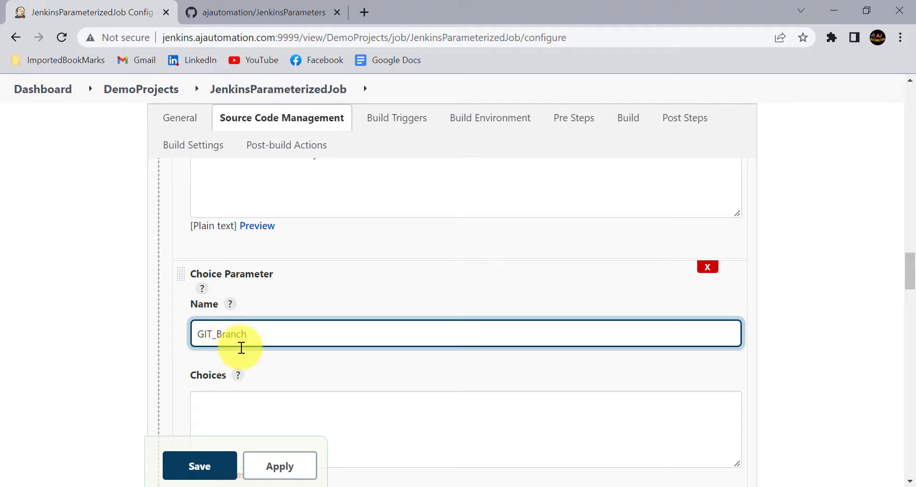
scroll(241, 347, down, 2)
click(226, 344)
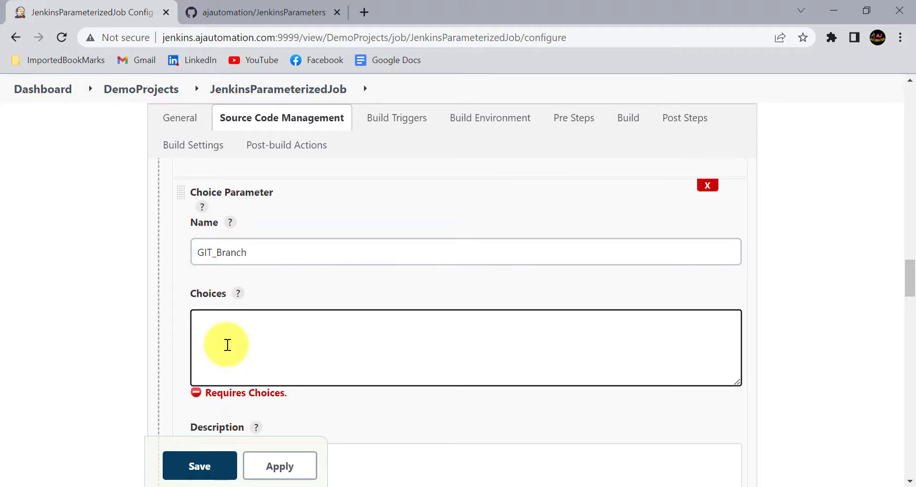
click(235, 7)
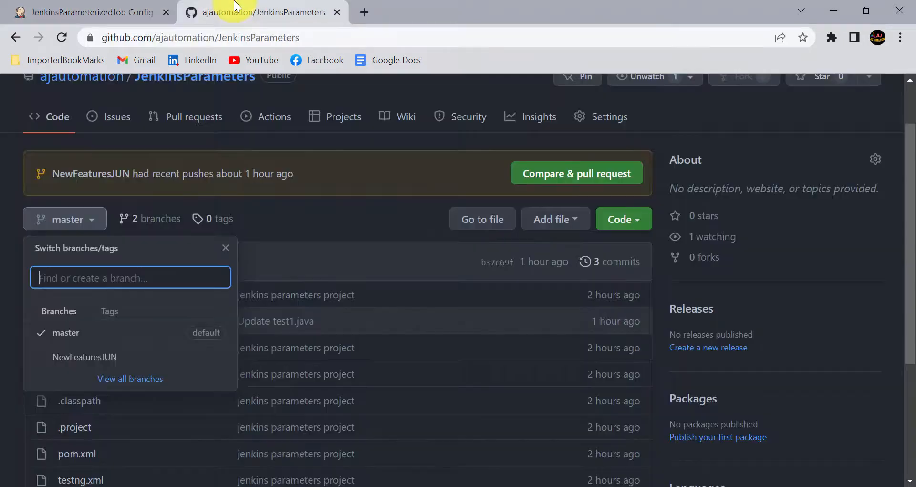
Copy the NewFeaturesJUN branch name from its GitHub page address and return to Jenkins
click(79, 366)
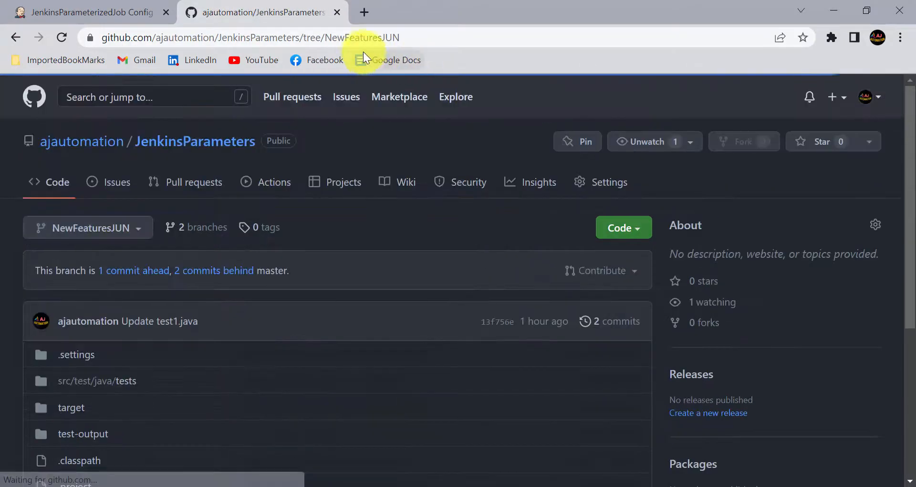
double_click(347, 38)
key(ctrl+c)
click(84, 10)
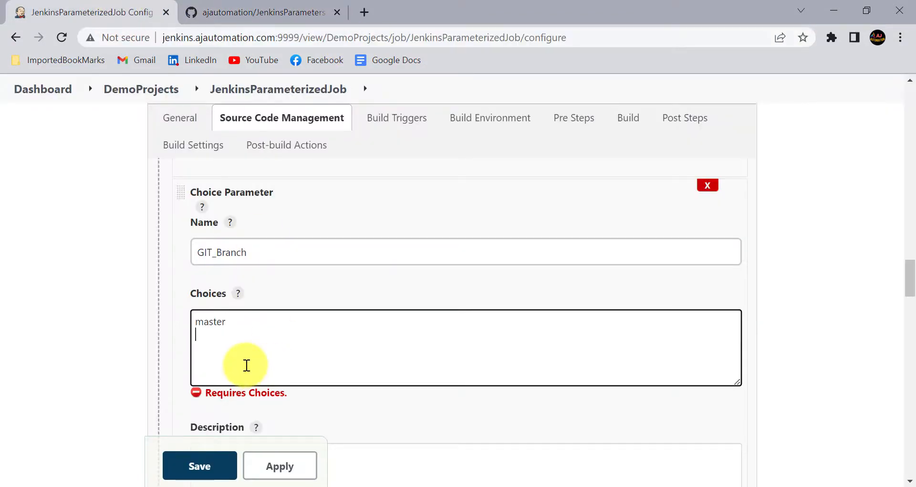
Add NewFeaturesJUN as the second GIT_Branch choice after master and apply the configuration
key(ctrl+v)
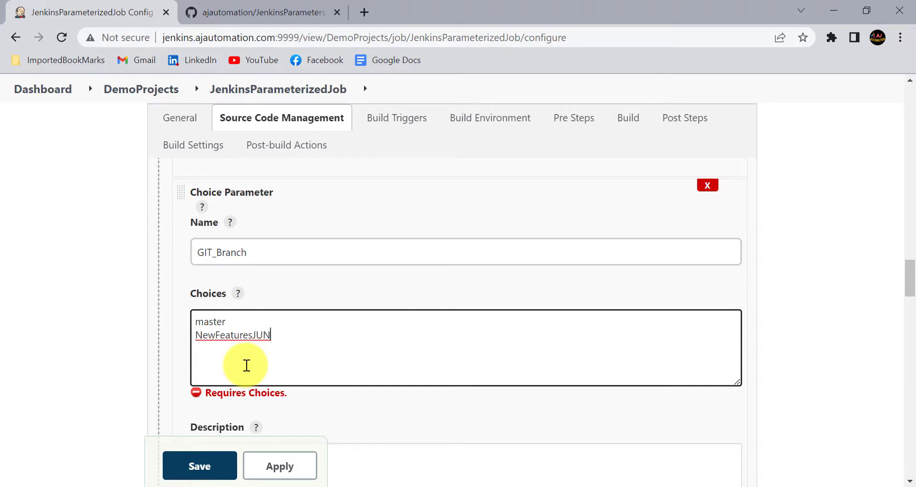
drag(270, 334, 185, 322)
click(234, 322)
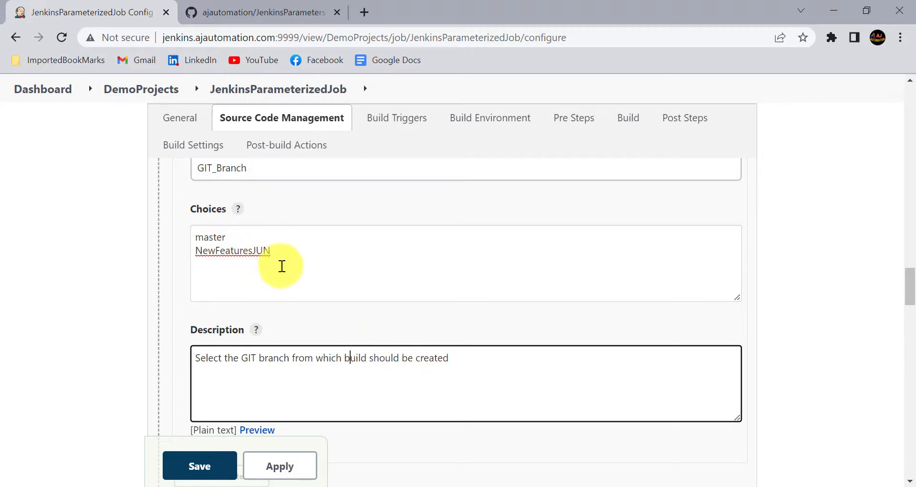
scroll(270, 263, down, 4)
click(299, 472)
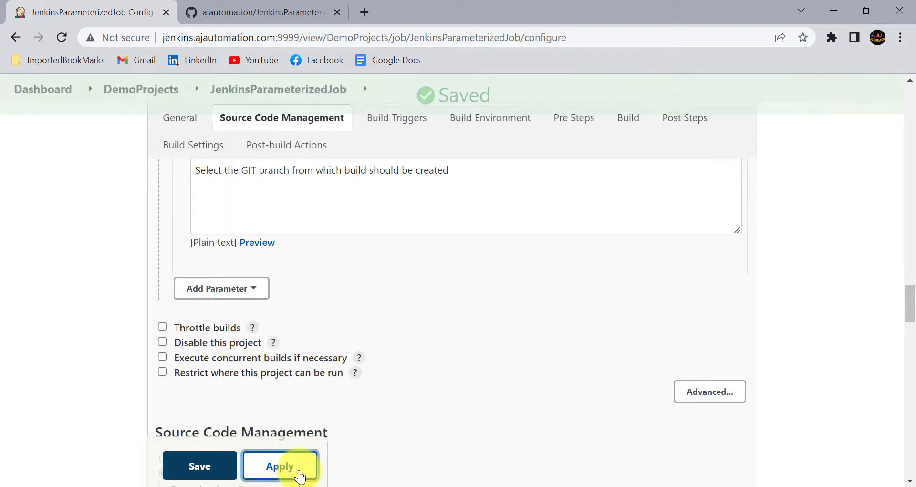
scroll(239, 237, up, 5)
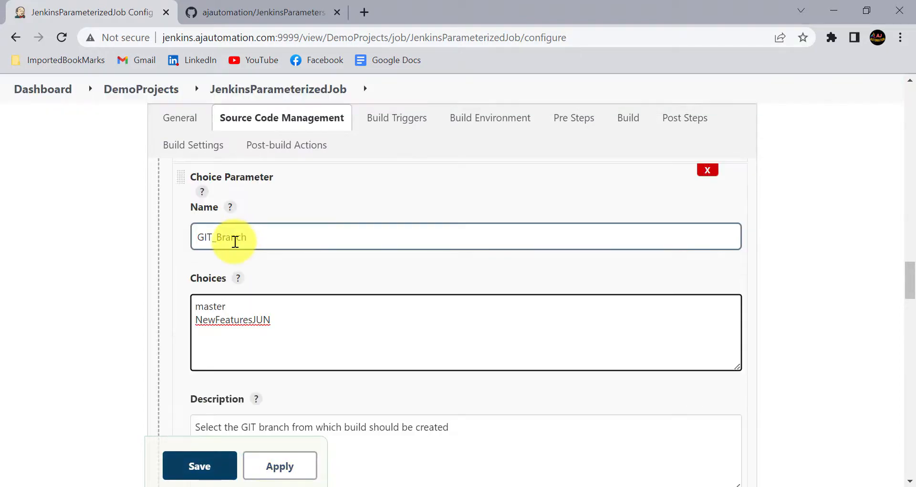
click(236, 240)
key(ctrl+a)
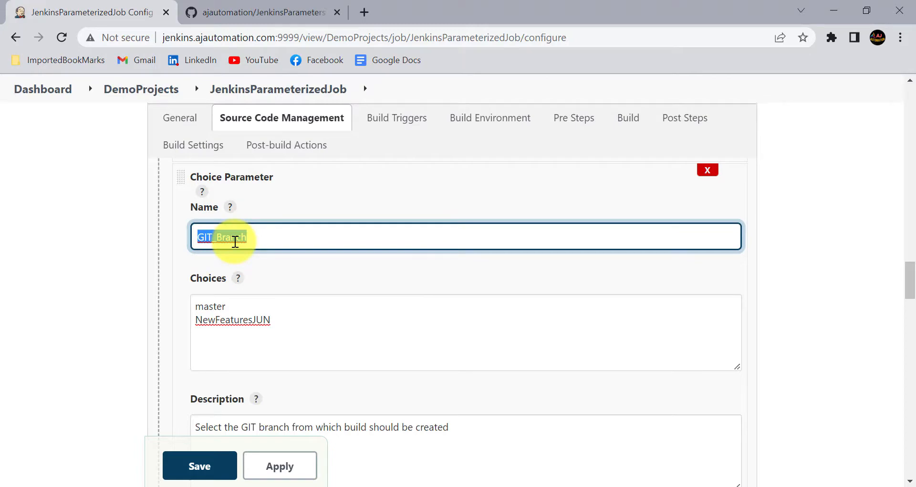
scroll(235, 241, down, 10)
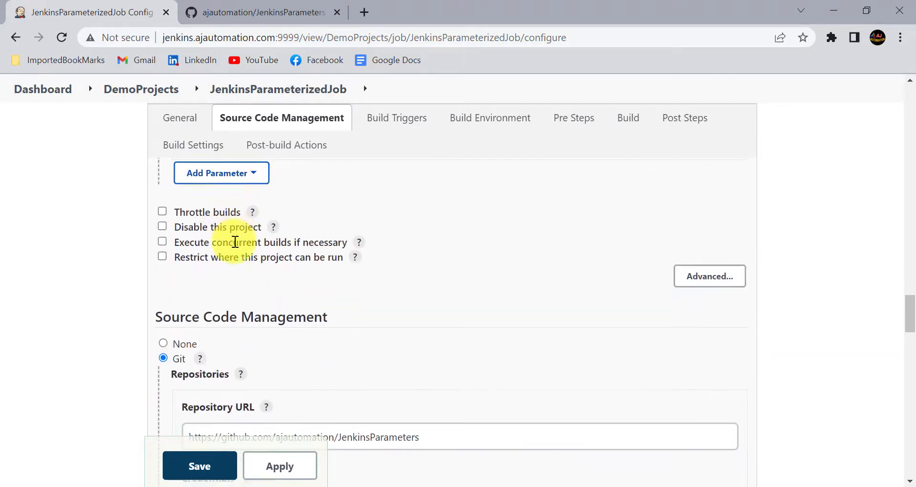
scroll(235, 241, down, 6)
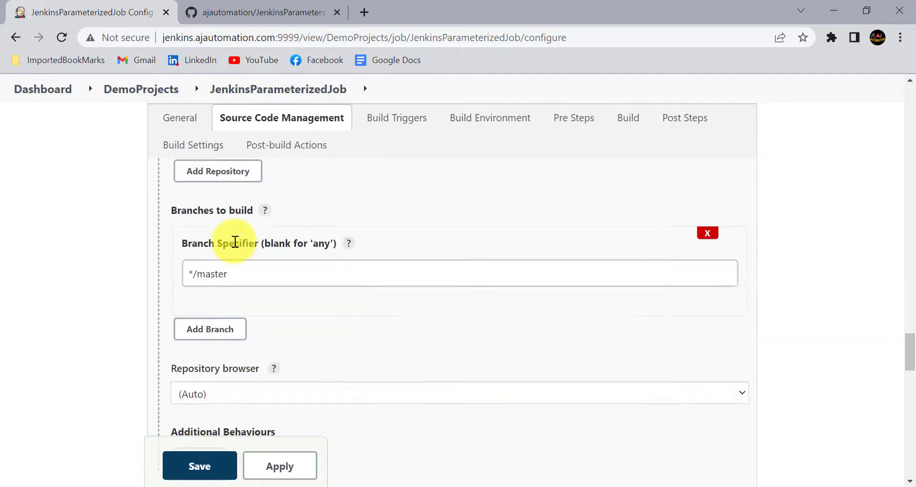
click(252, 271)
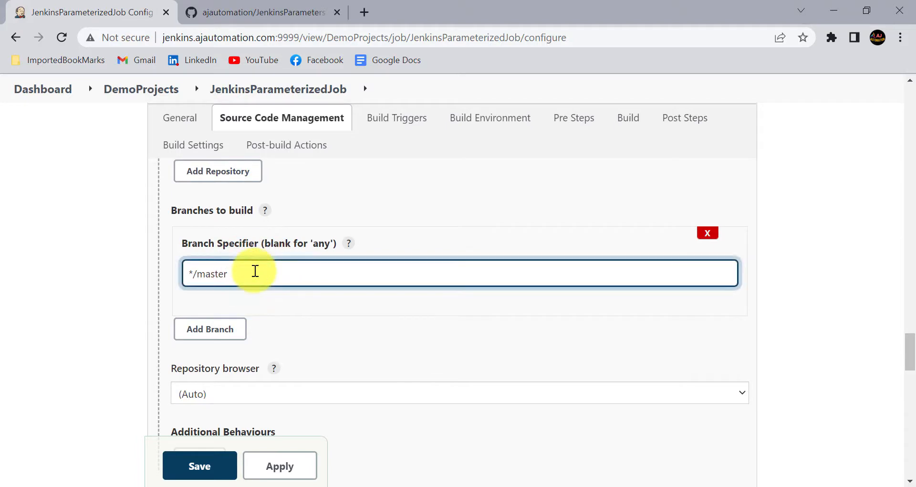
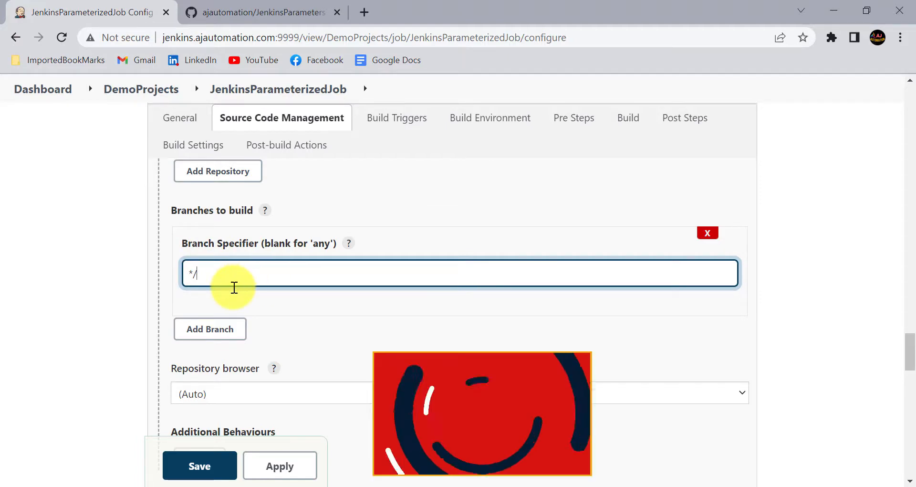
Change the Branch Specifier to */${GIT_Branch}, then apply and save the job configuration
text({GIT_Branch})
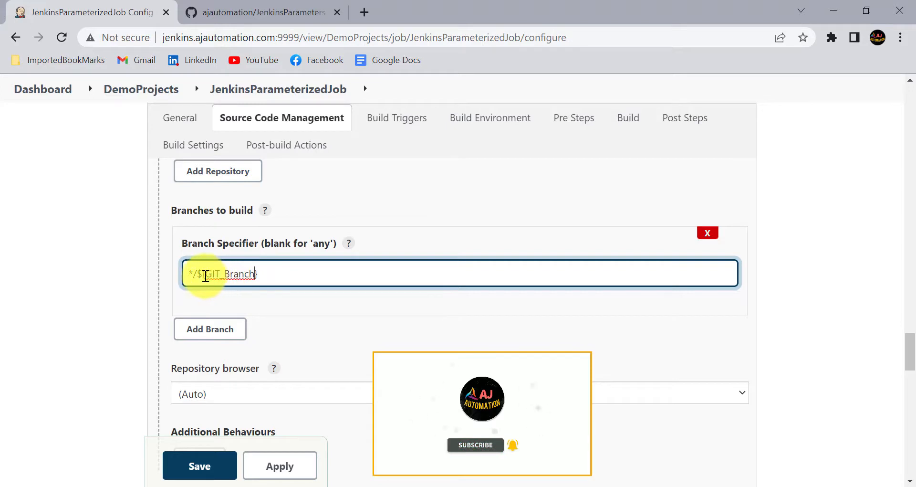
click(205, 275)
drag(204, 276, 255, 275)
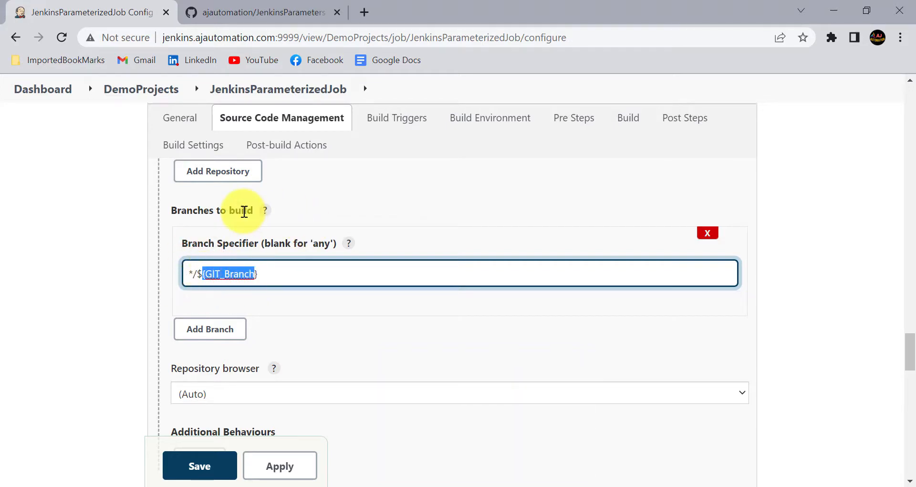
click(266, 276)
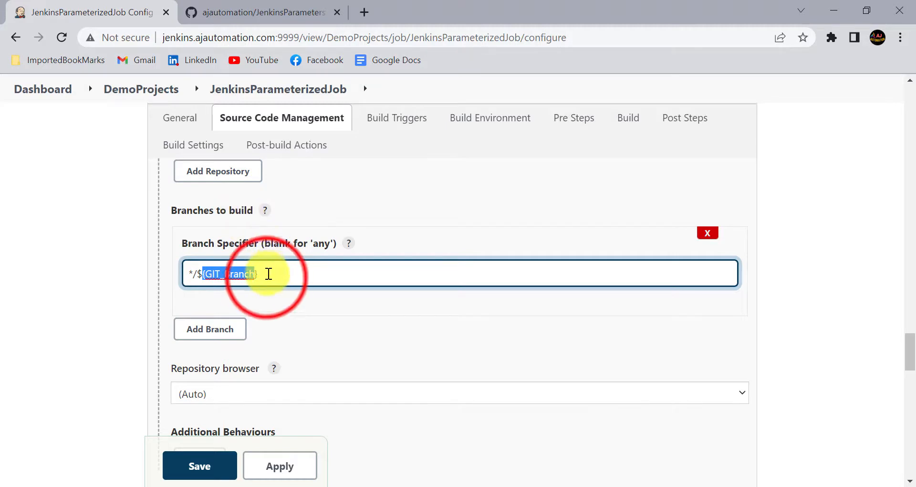
drag(268, 277, 203, 277)
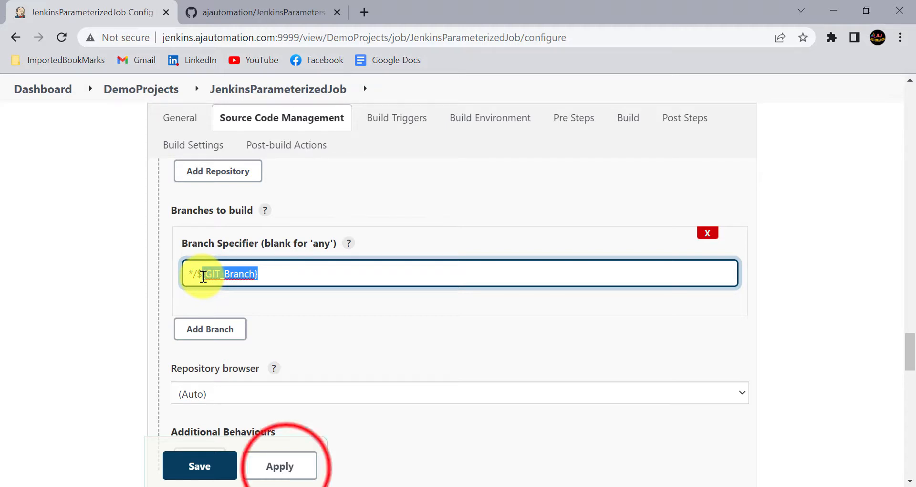
click(280, 466)
click(199, 466)
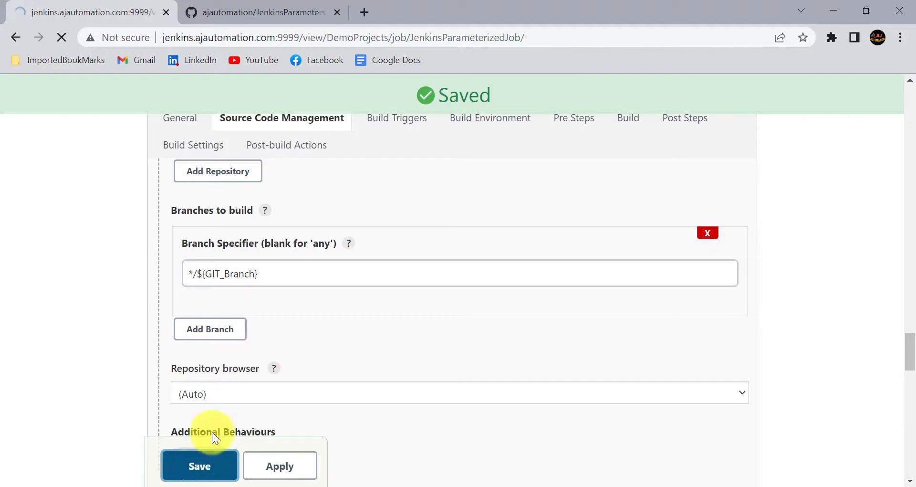
click(88, 297)
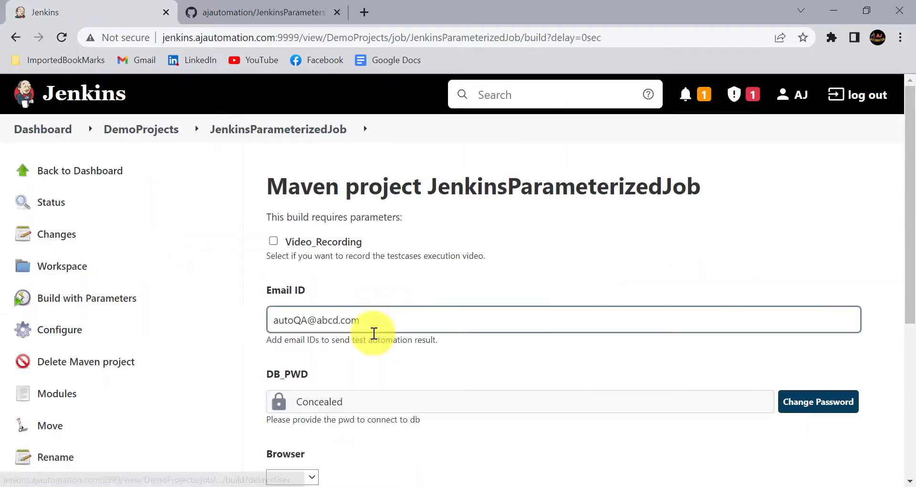
Pick master in the GIT_Branch dropdown and run JenkinsParameterizedJob as build #5
scroll(374, 332, down, 5)
click(344, 358)
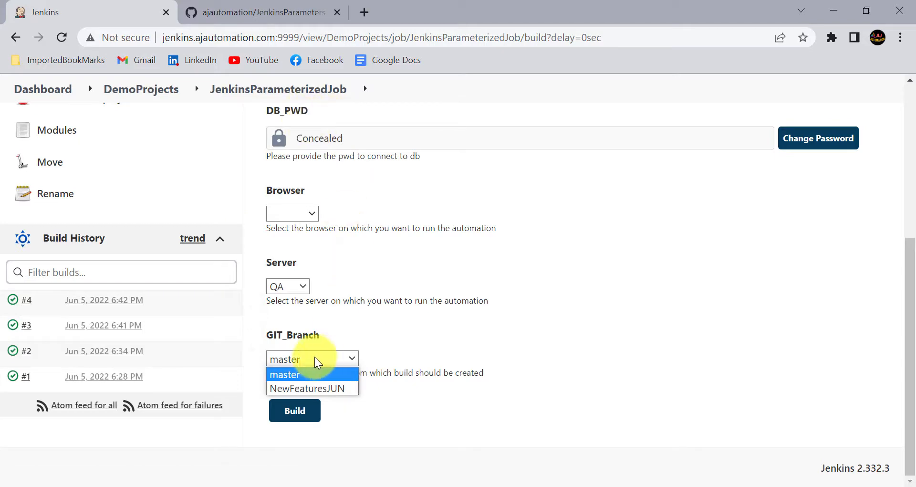
click(291, 375)
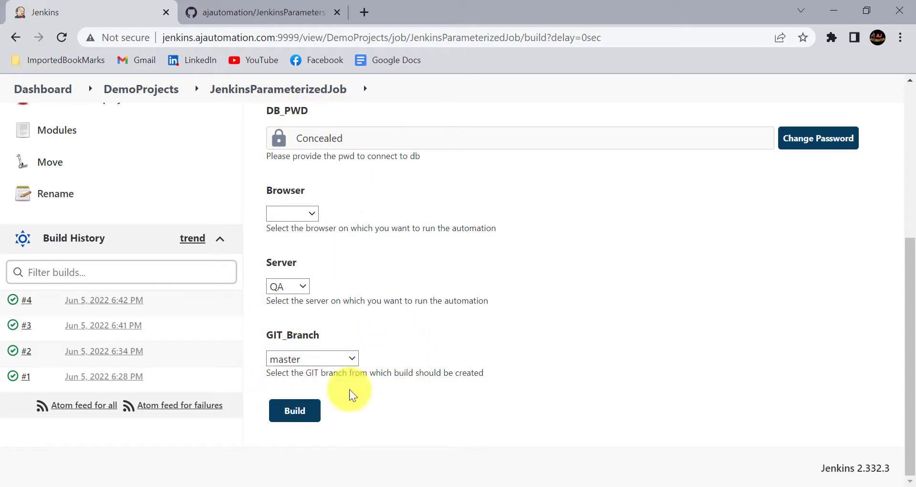
click(305, 411)
scroll(41, 316, down, 5)
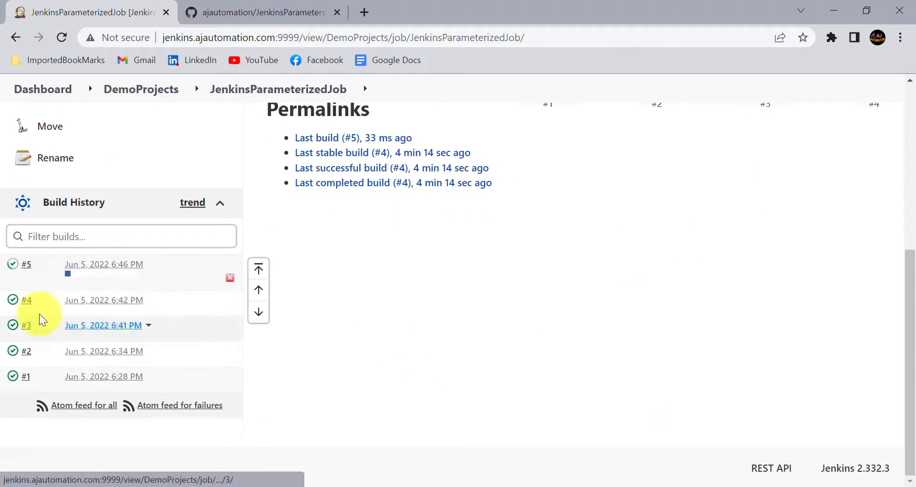
Open build #5's console output and highlight /master in the checked-out revision line
click(13, 266)
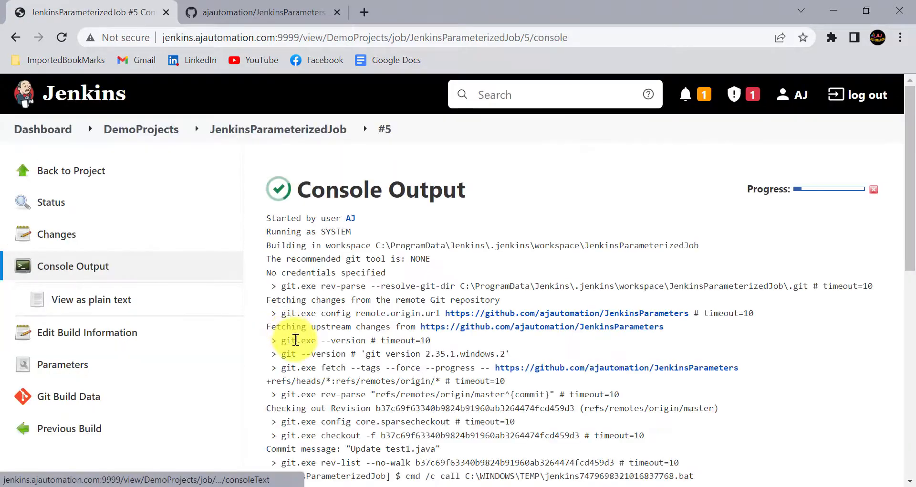
scroll(296, 340, down, 2)
scroll(296, 340, down, 7)
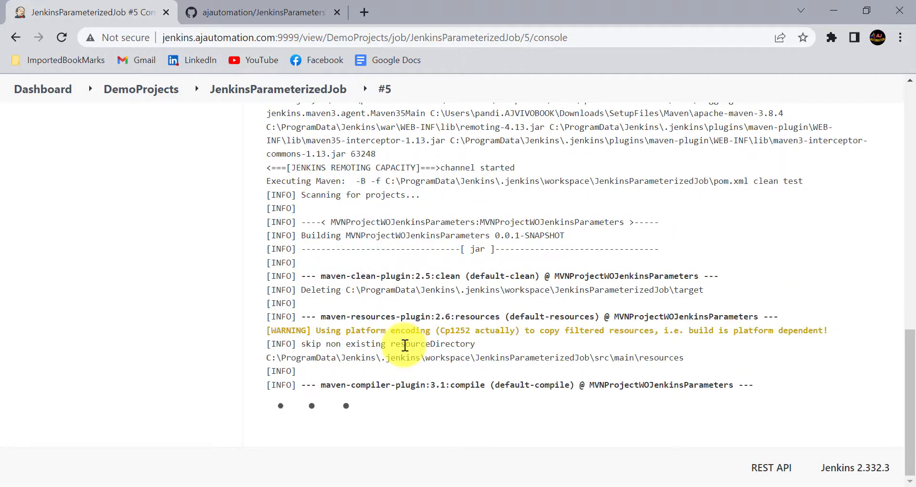
scroll(417, 349, up, 3)
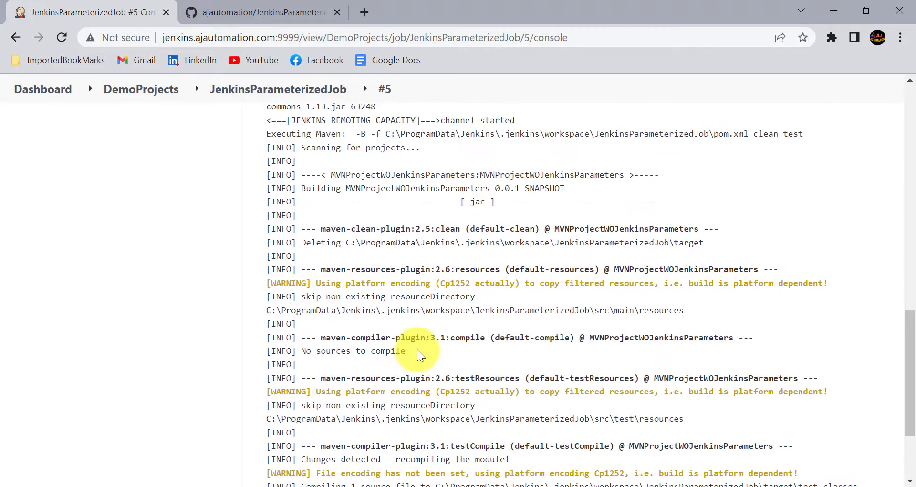
scroll(433, 246, up, 3)
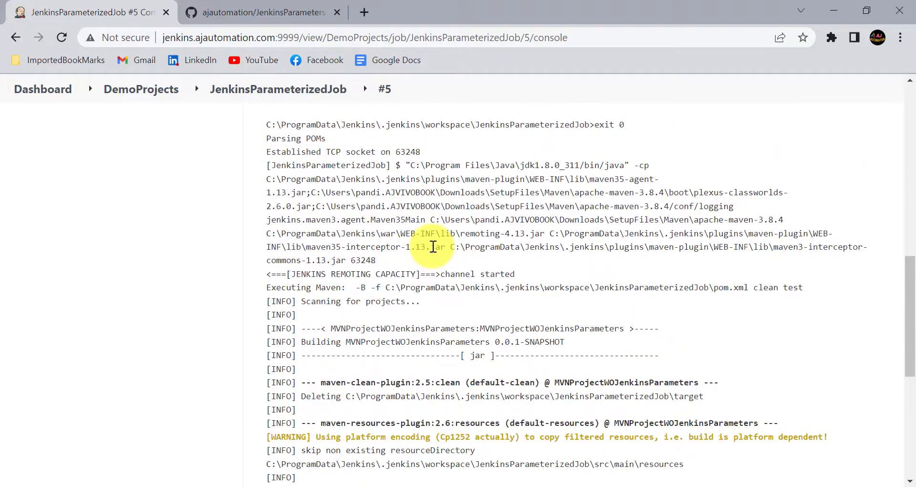
scroll(433, 247, up, 5)
scroll(433, 247, down, 10)
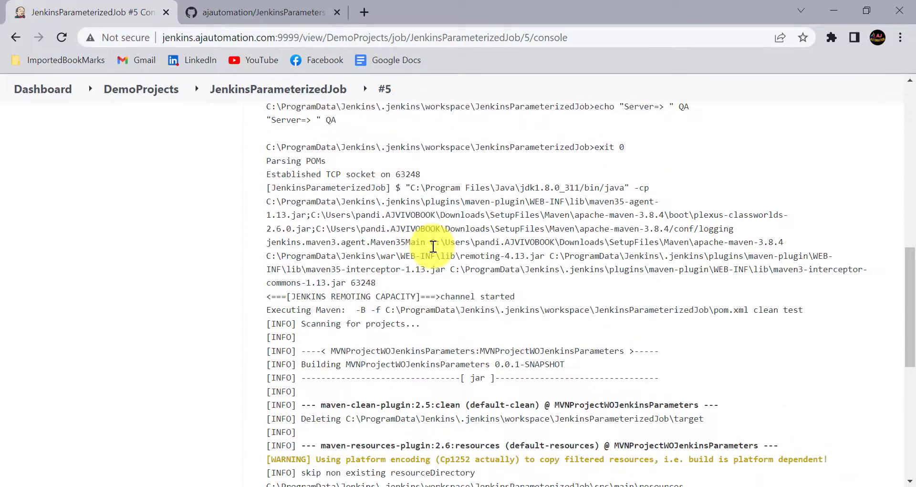
scroll(433, 246, up, 10)
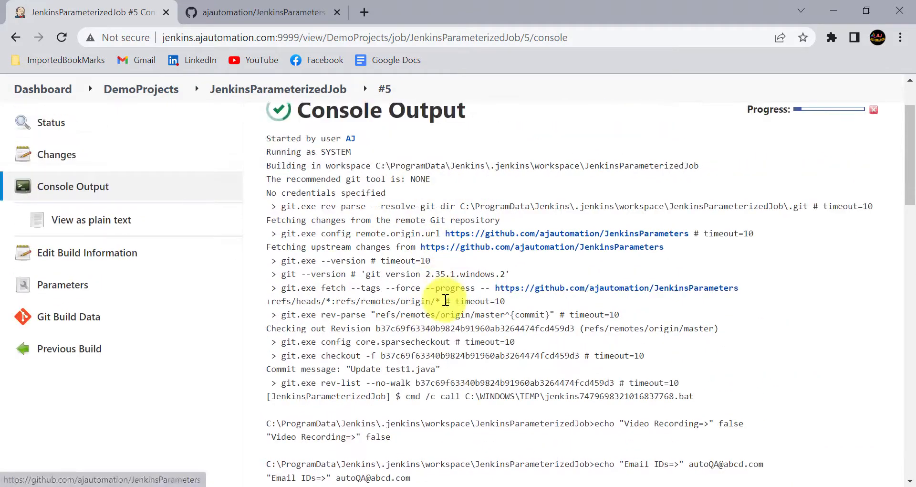
click(473, 313)
drag(473, 313, 510, 317)
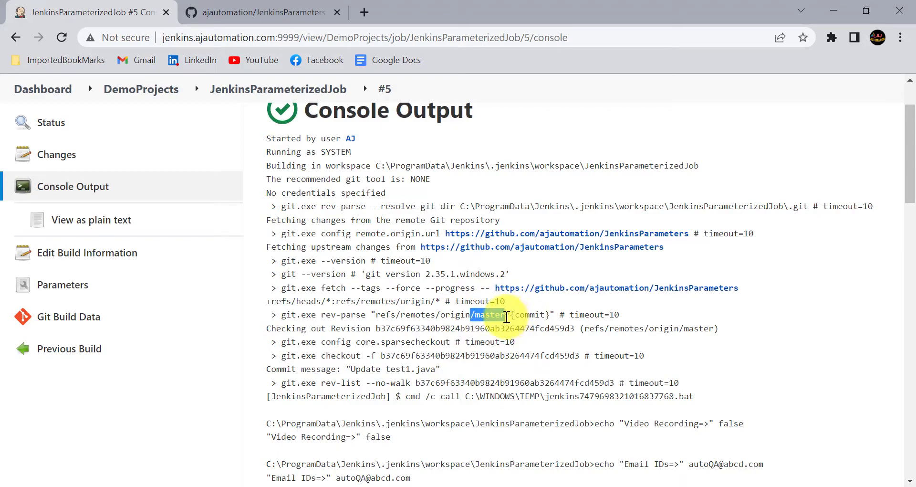
Highlight the Jenkins Parameters Session and master BRANCH banners in the test output
scroll(409, 375, down, 15)
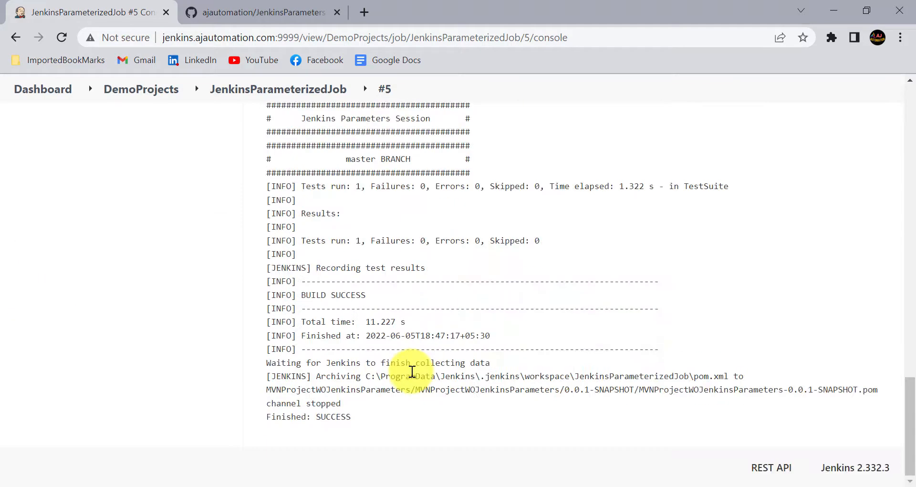
scroll(292, 239, up, 3)
click(291, 254)
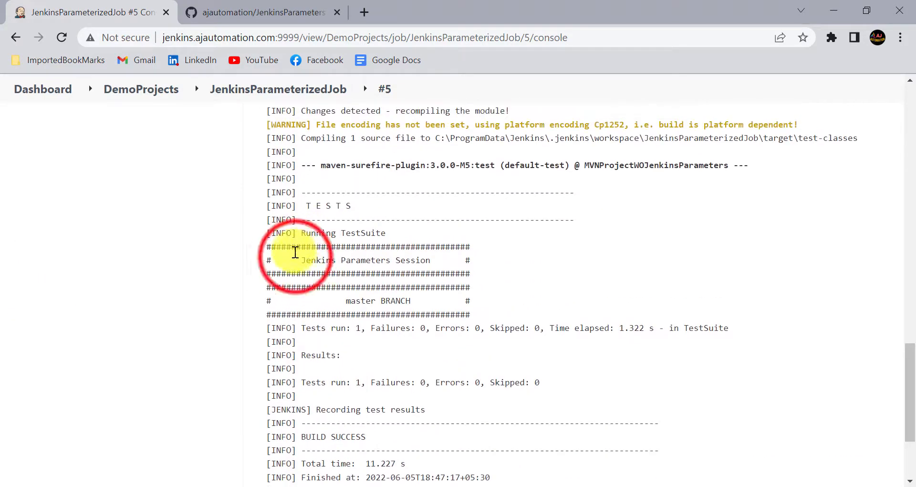
drag(323, 258, 422, 266)
click(342, 305)
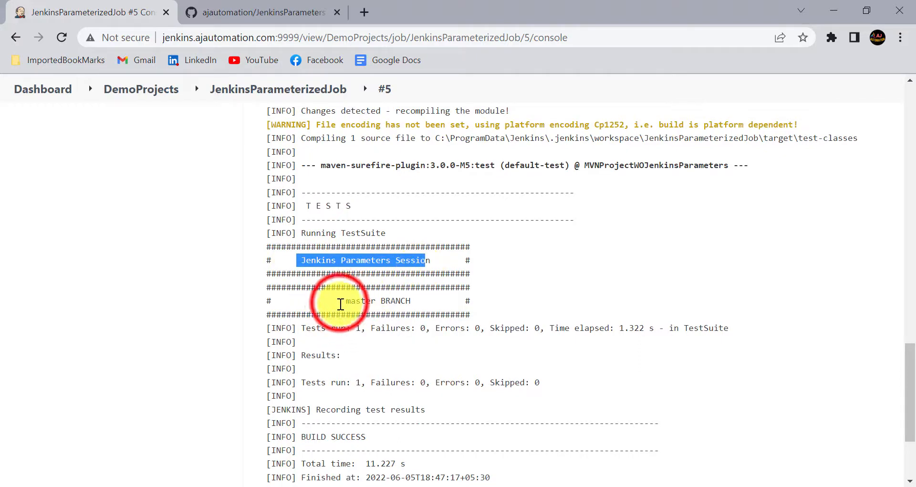
drag(340, 302, 418, 300)
click(217, 13)
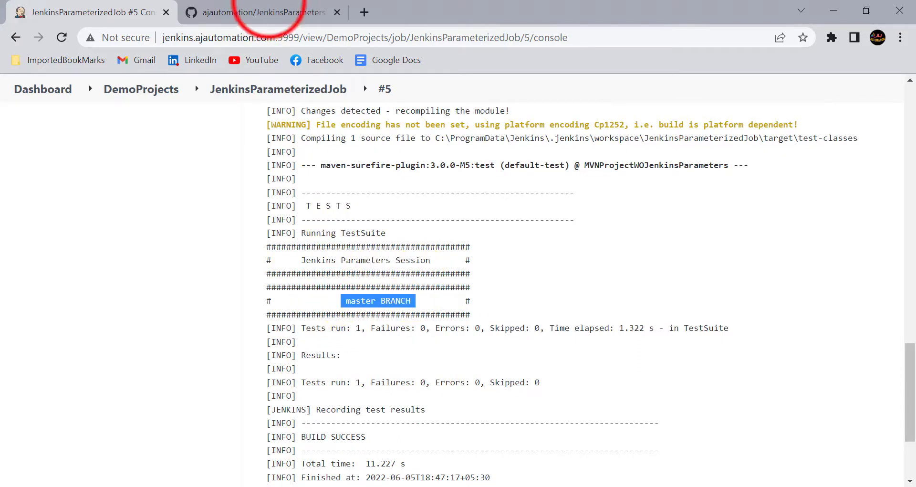
On GitHub, open src/test/java/tests/test1.java on the master branch
click(117, 234)
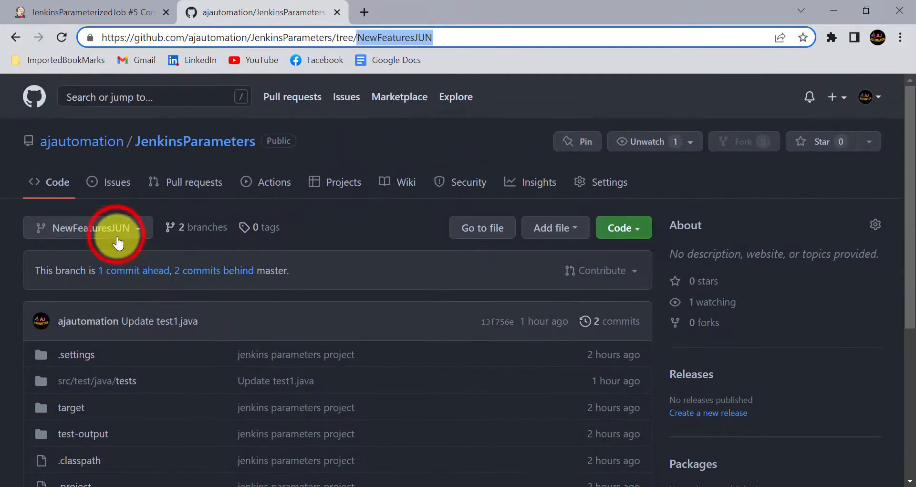
click(71, 341)
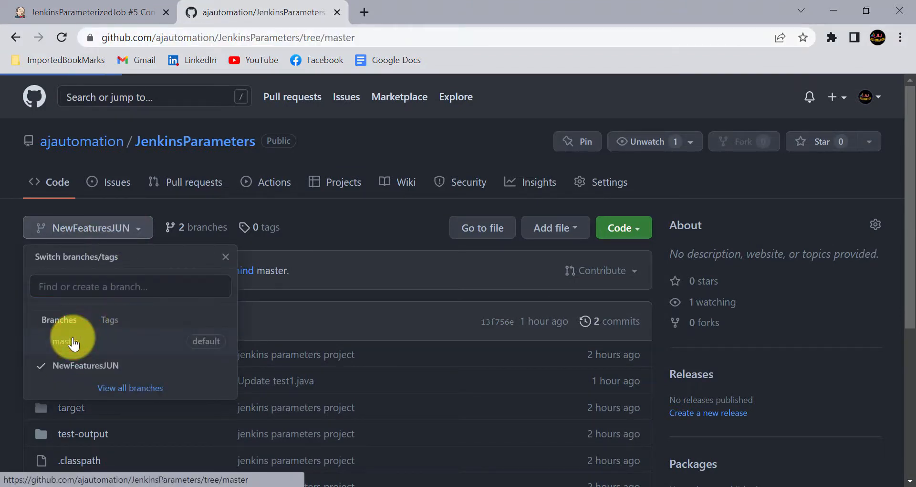
scroll(103, 339, down, 1)
click(94, 261)
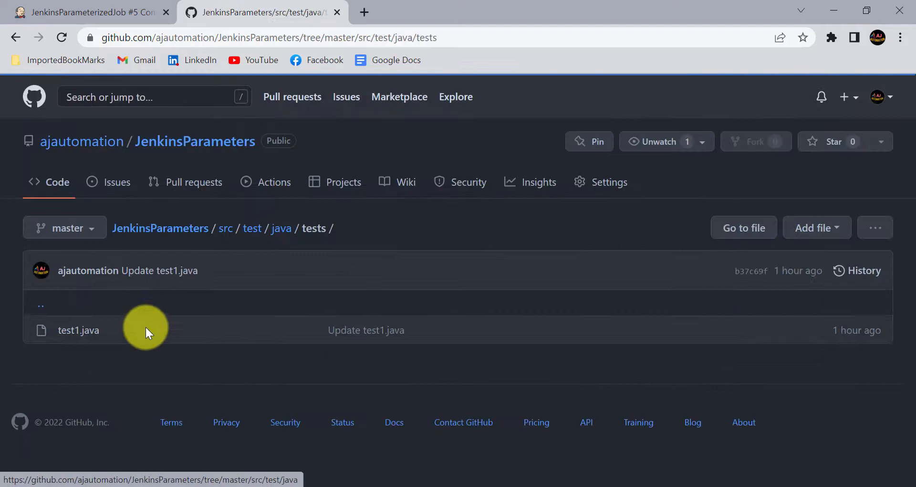
click(81, 330)
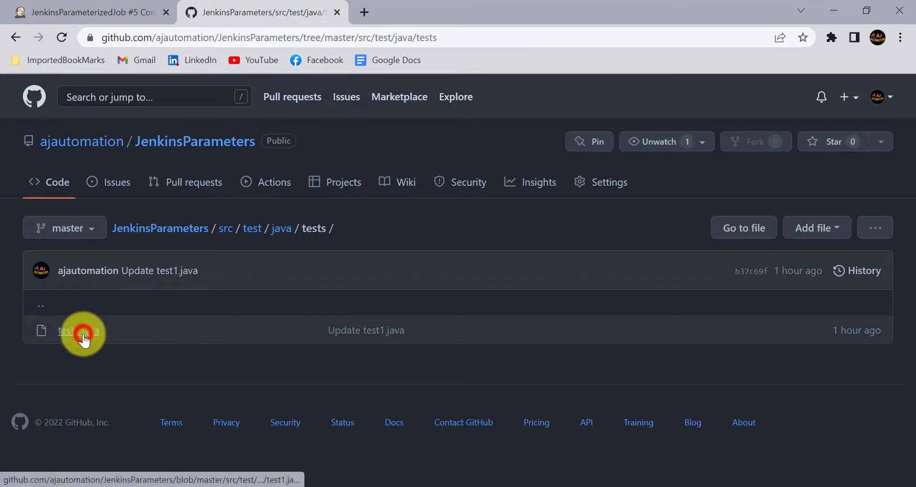
scroll(261, 371, down, 4)
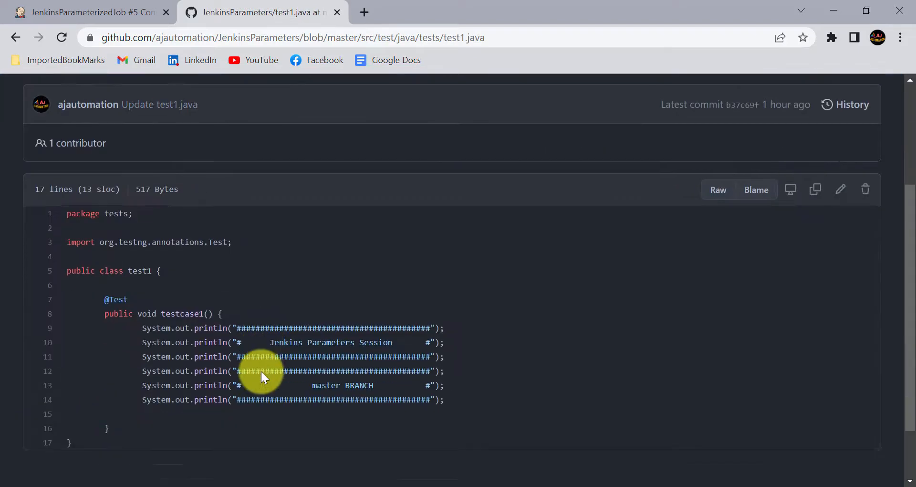
scroll(154, 253, up, 4)
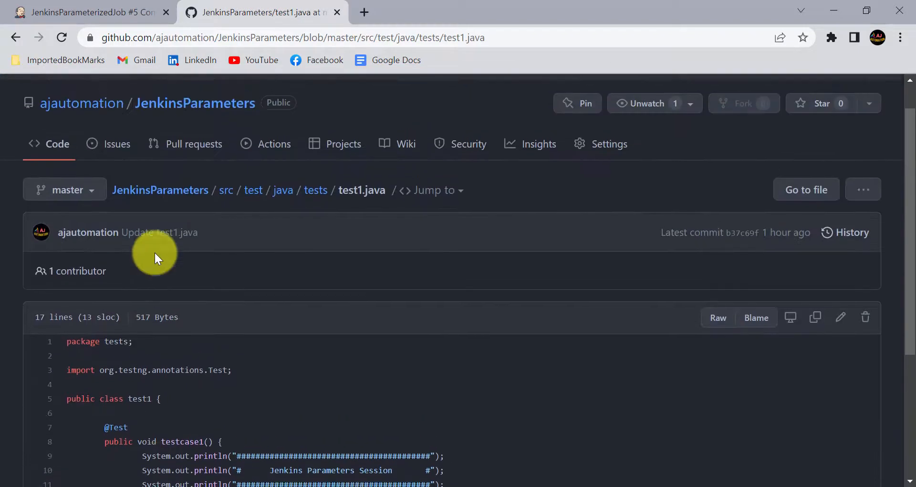
Switch test1.java to NewFeaturesJUN and highlight its 'NewFeaturesJUN BRANCH' banner on line 14
click(87, 233)
click(76, 365)
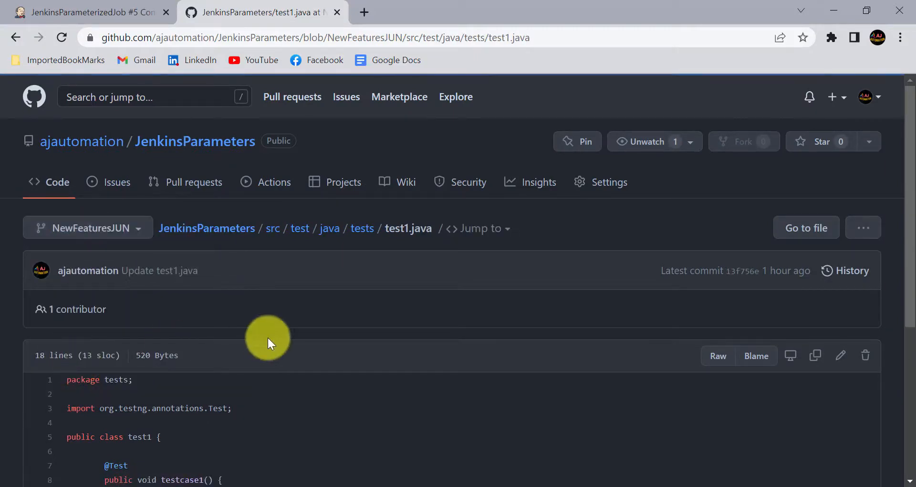
scroll(268, 336, down, 5)
click(279, 309)
drag(280, 309, 407, 316)
click(334, 306)
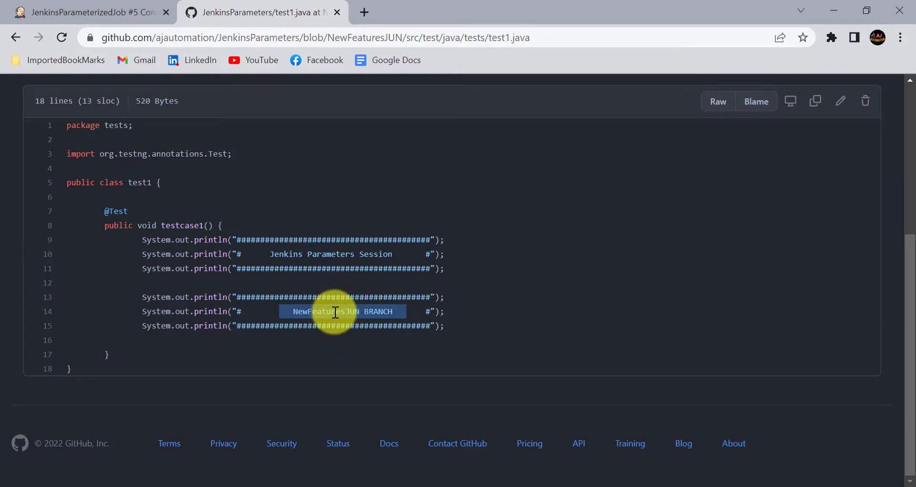
click(42, 10)
scroll(242, 303, up, 16)
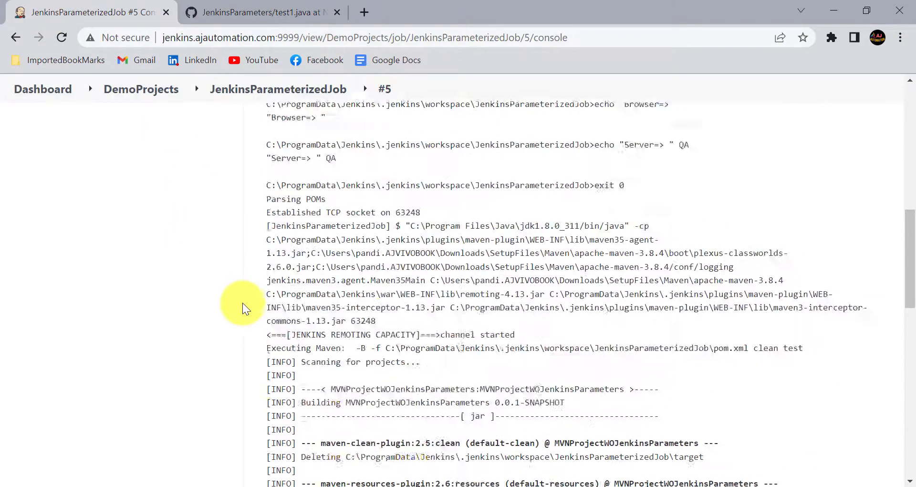
Open Build with Parameters for JenkinsParameterizedJob and select NewFeaturesJUN as GIT_Branch
click(296, 140)
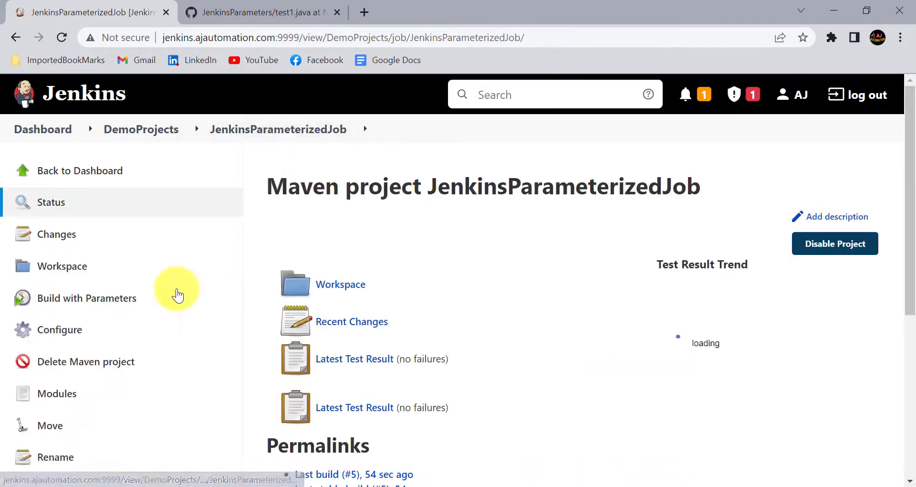
click(127, 298)
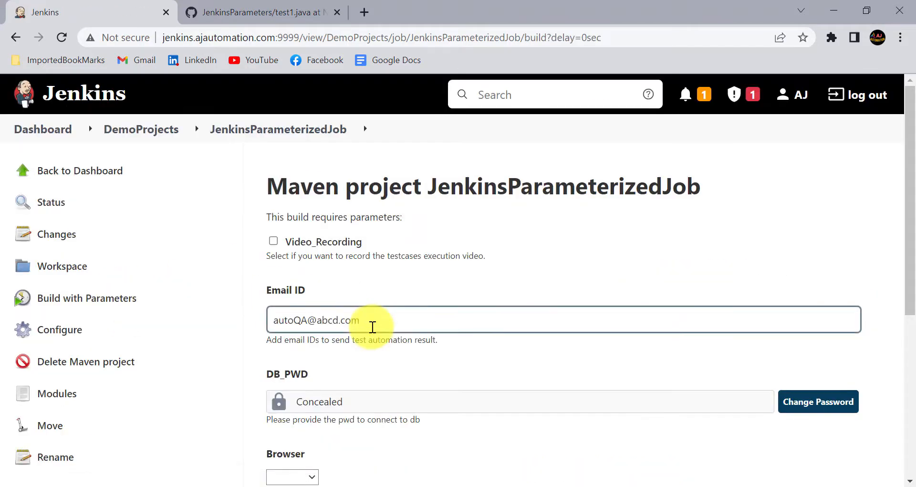
scroll(372, 327, down, 6)
click(305, 333)
click(309, 362)
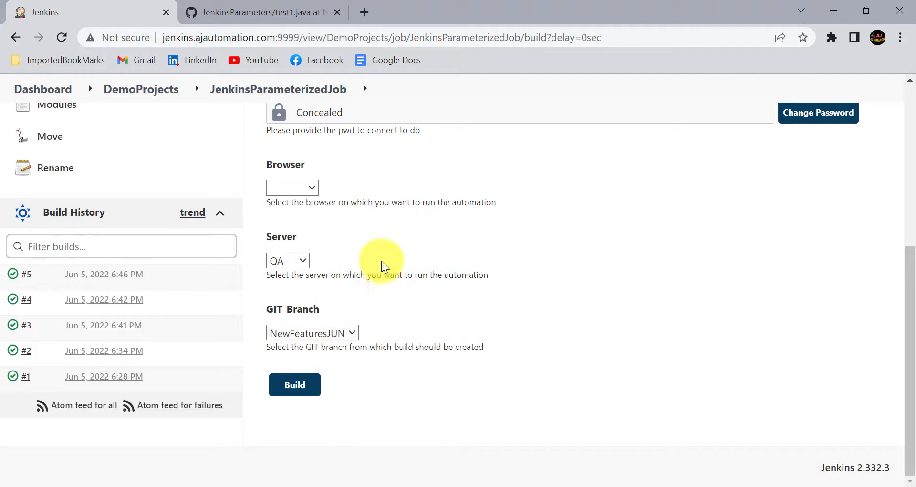
Compare the GitHub branch list, then start build #6 and open its console output
click(233, 3)
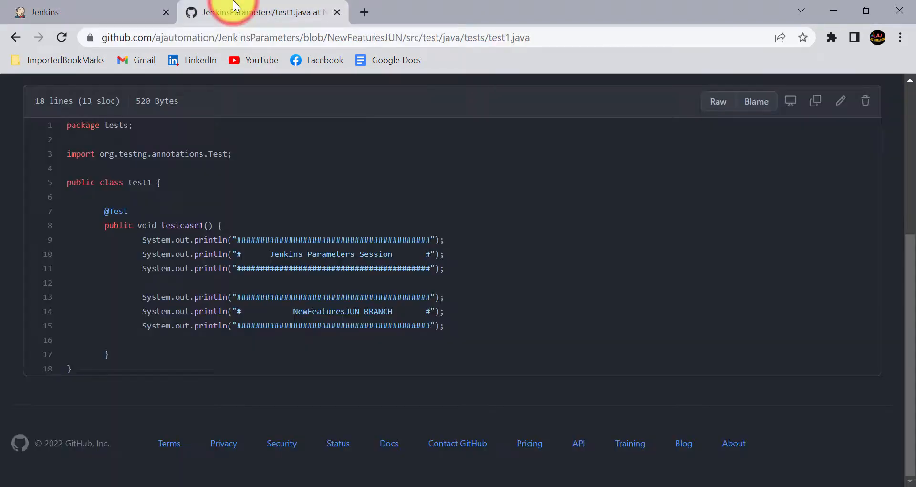
scroll(307, 313, up, 5)
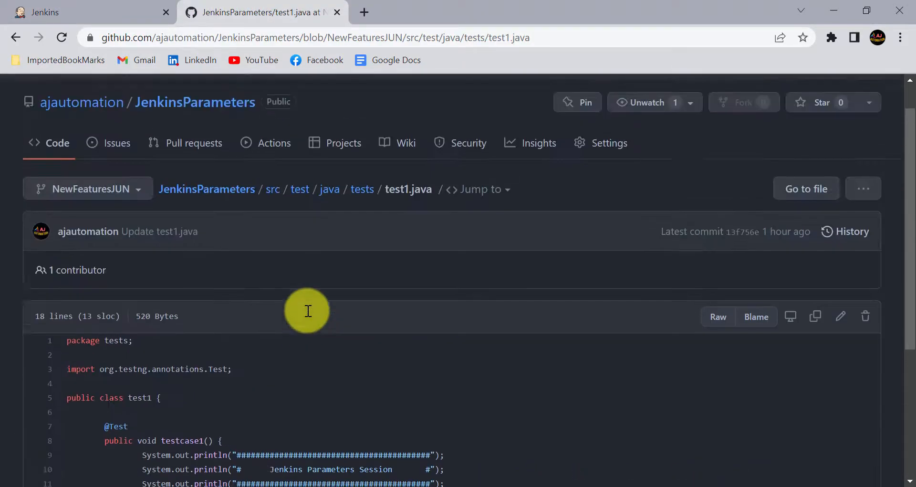
click(137, 239)
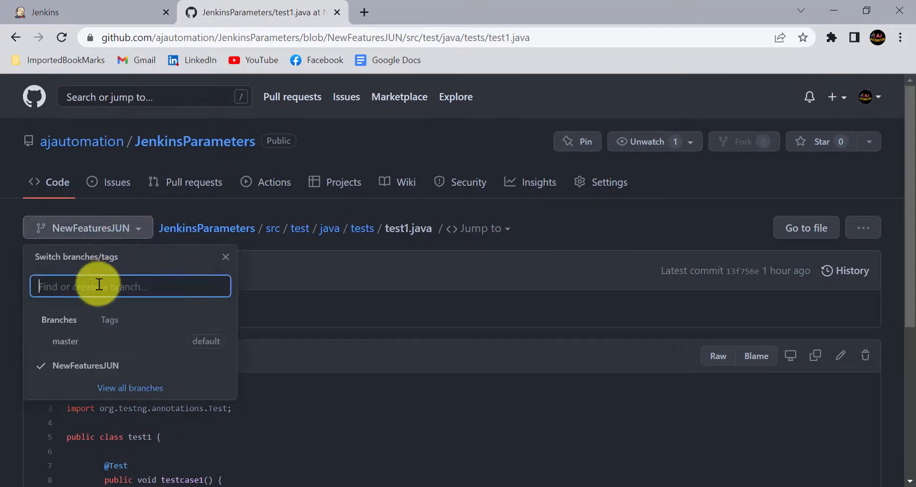
click(67, 10)
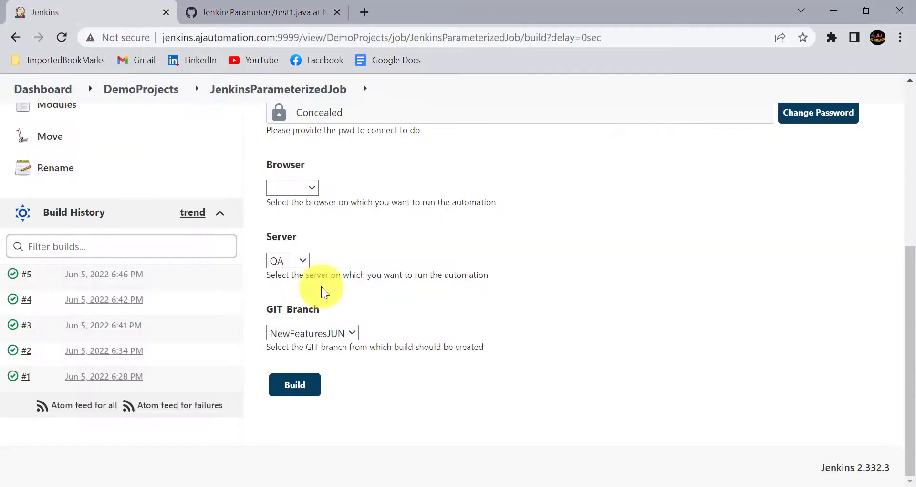
click(311, 374)
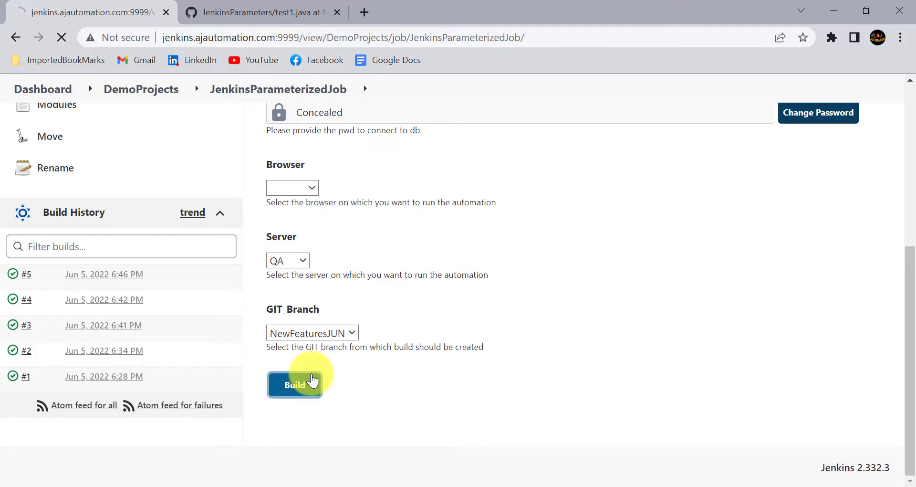
scroll(43, 249, down, 3)
scroll(43, 249, down, 1)
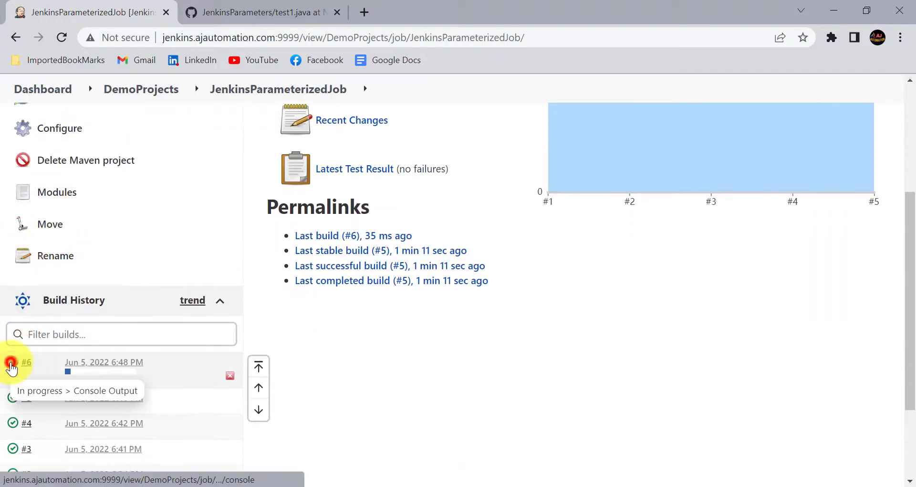
click(12, 367)
Review build #6's log: NewFeaturesJUN BRANCH banner, 1 test run, 0 failures, BUILD SUCCESS
scroll(395, 322, down, 3)
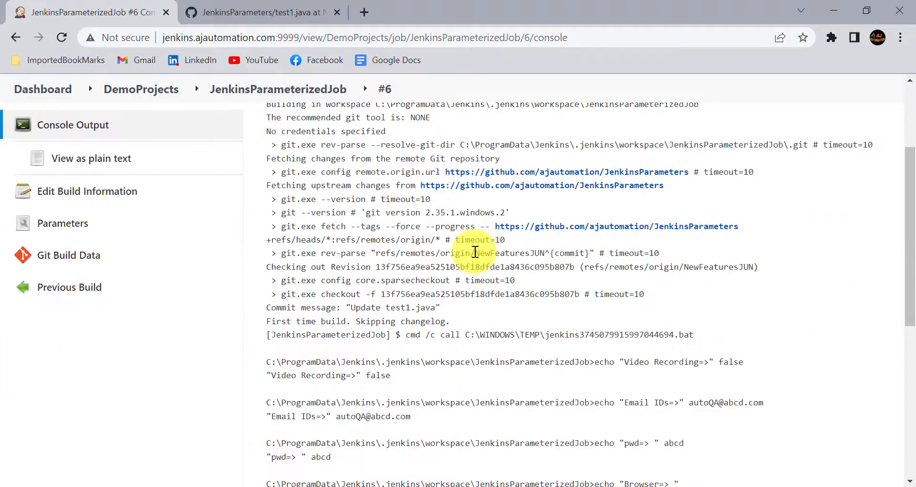
drag(467, 246, 646, 261)
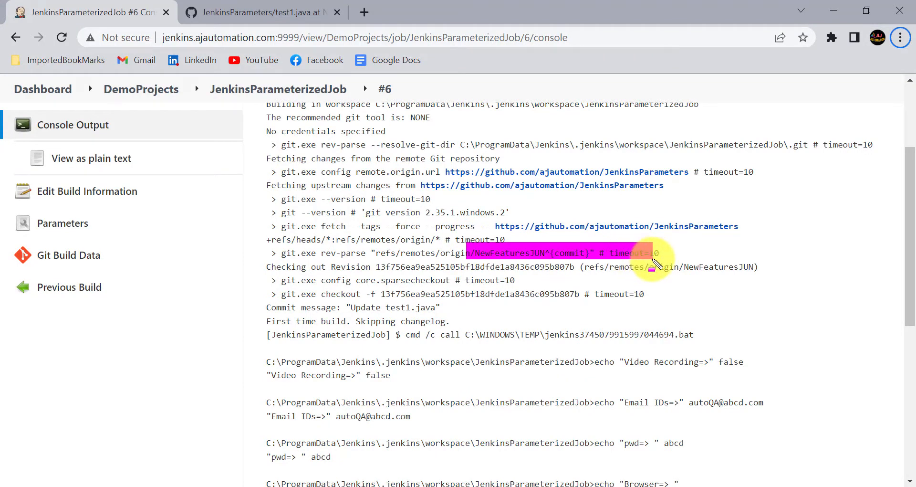
scroll(421, 301, down, 10)
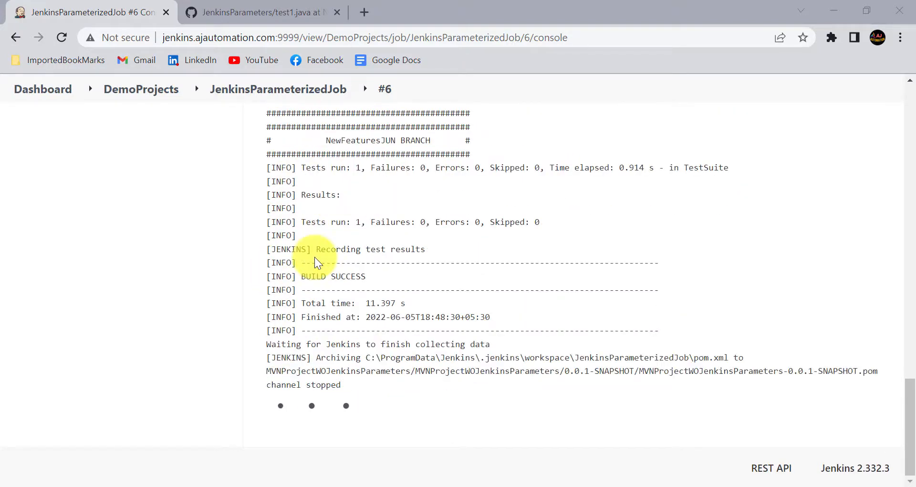
scroll(315, 260, up, 3)
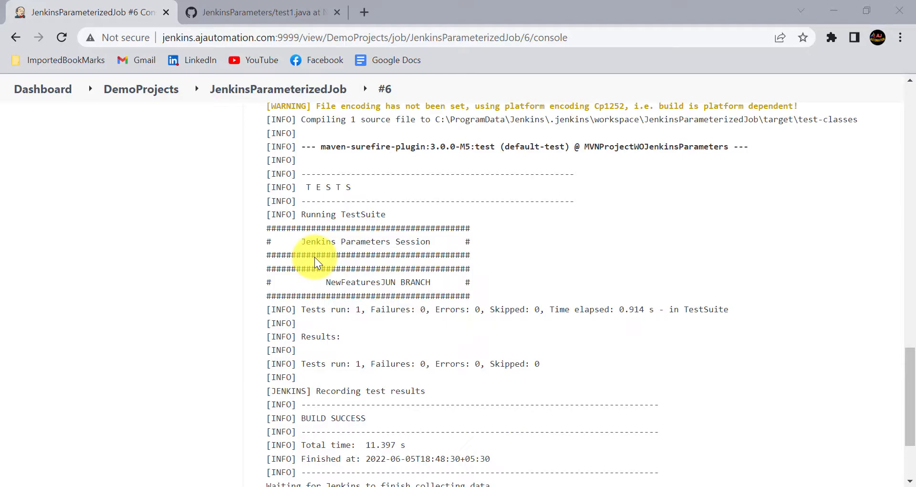
scroll(314, 256, up, 15)
Check build #6's Parameters page listing Server QA and GIT_Branch NewFeaturesJUN
scroll(72, 299, down, 1)
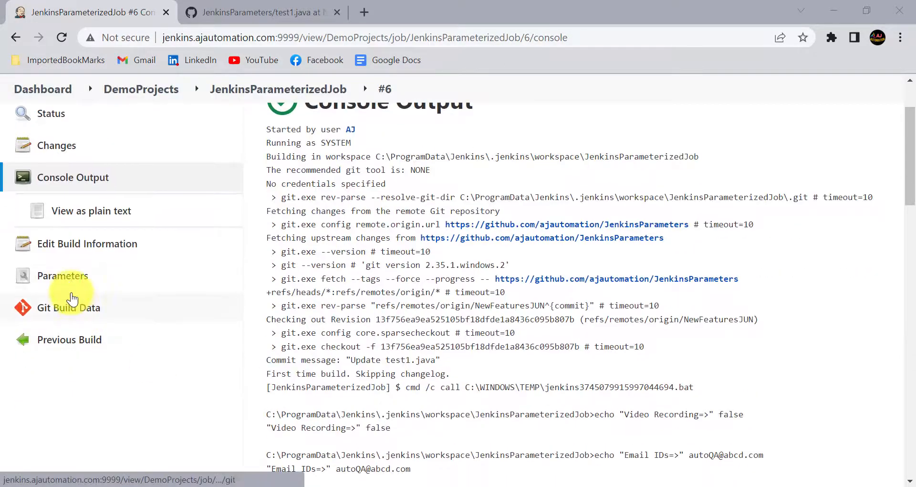
click(60, 276)
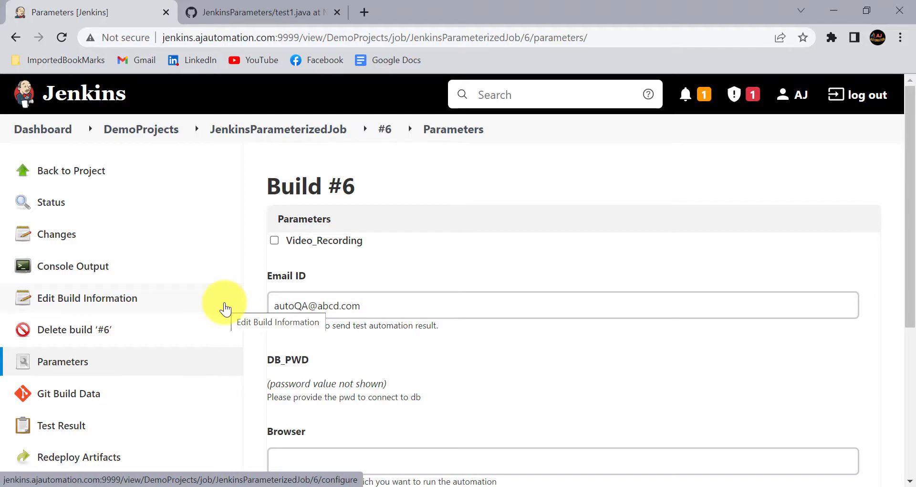
scroll(224, 307, down, 5)
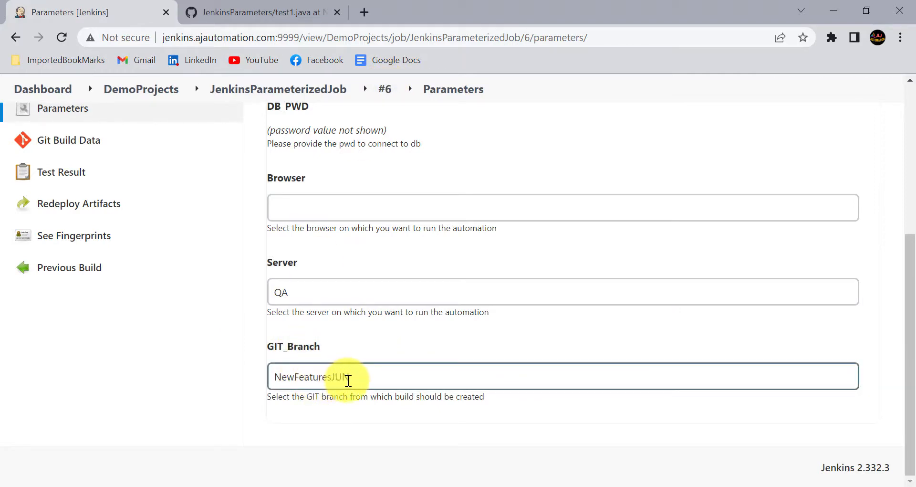
key(alt+Tab)
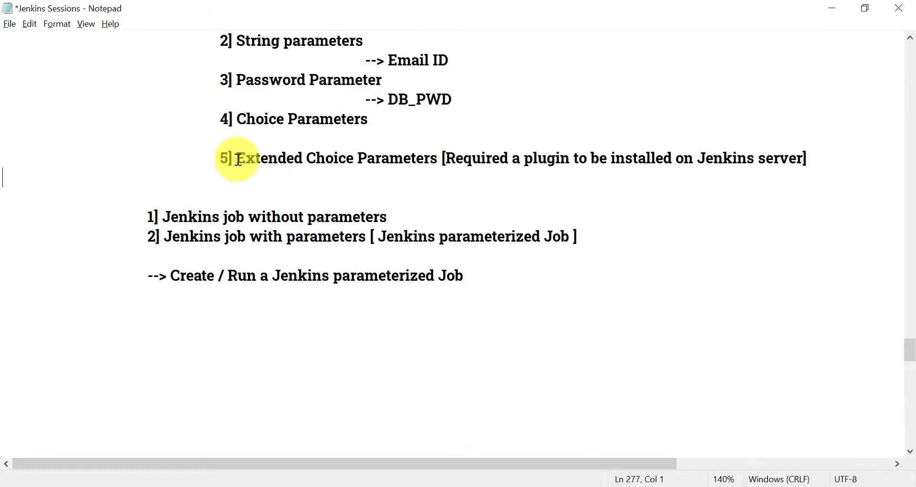
Go over the Choice Parameters and Extended Choice Parameters notes in Notepad
click(281, 158)
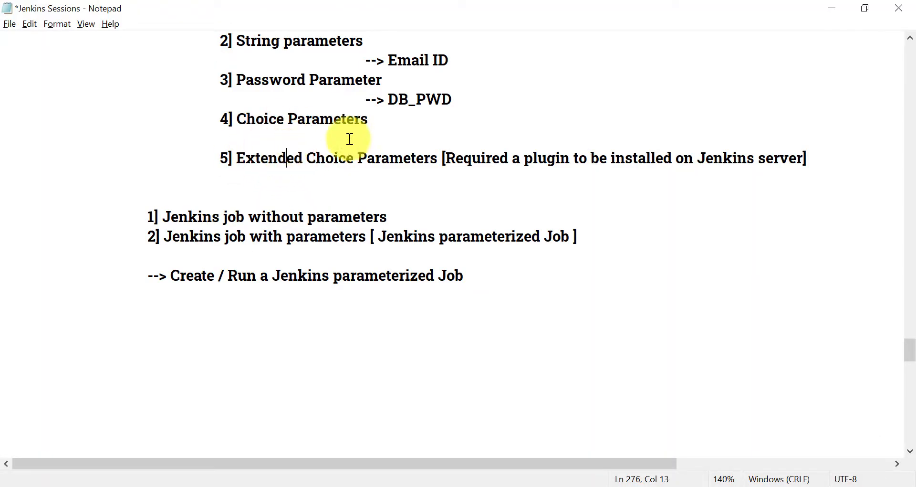
click(234, 118)
drag(238, 119, 377, 127)
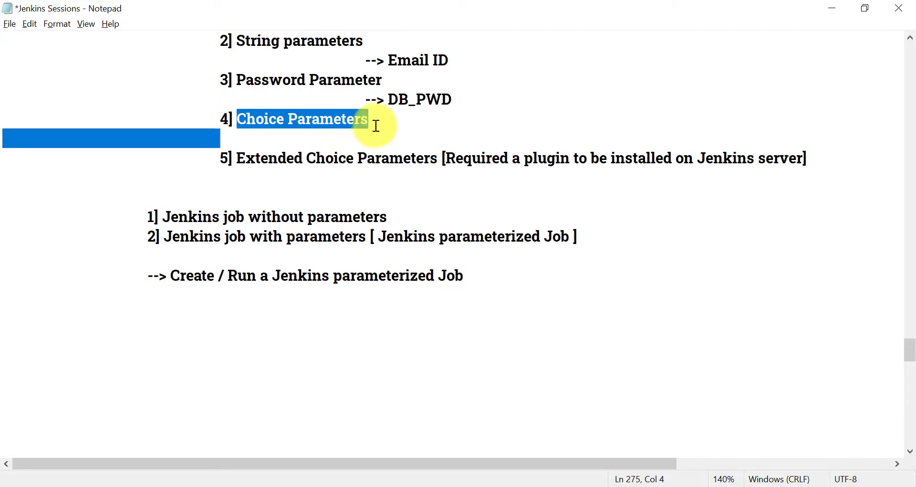
click(377, 119)
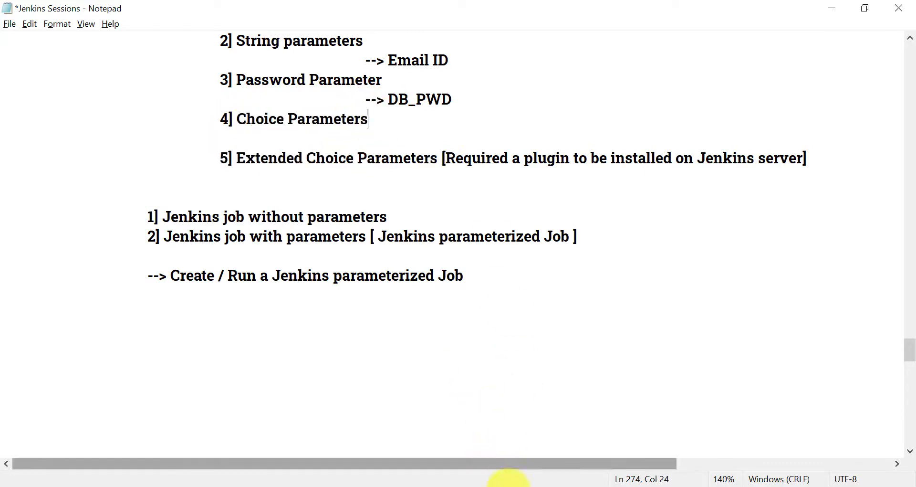
key(alt+Tab)
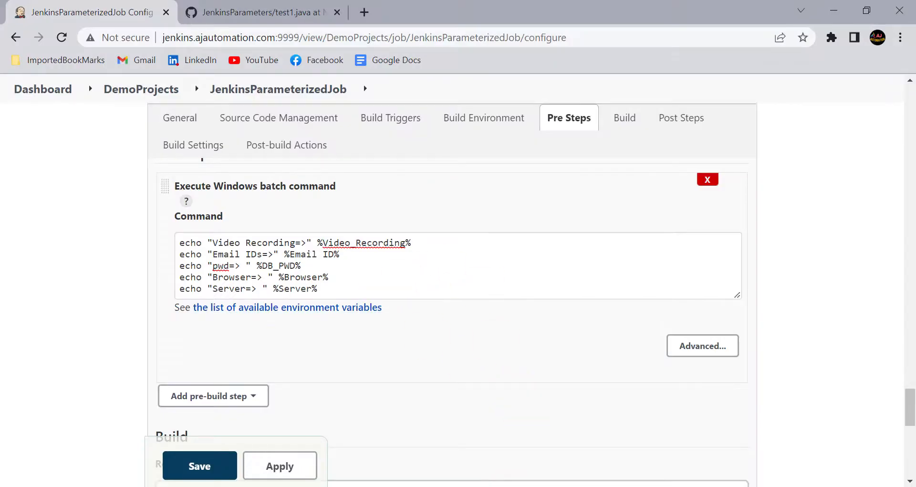
Highlight the plugin requirement note, then apply the Jenkins job configuration
click(547, 486)
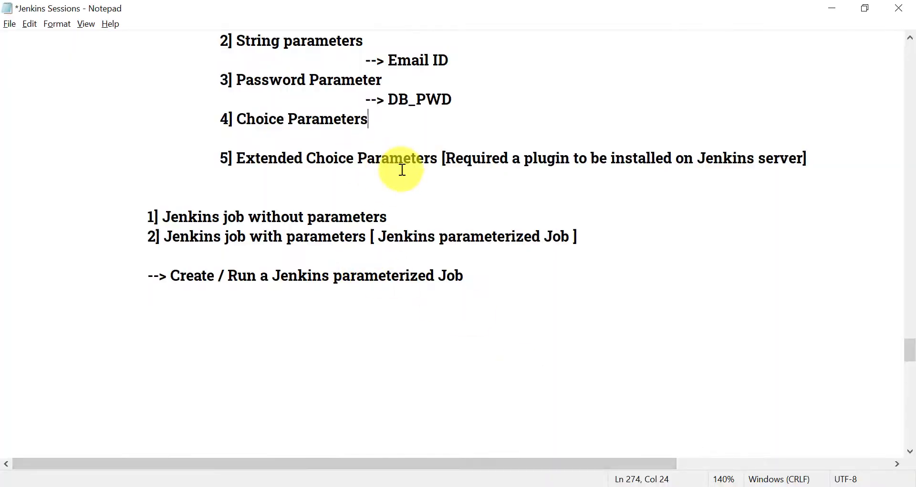
click(525, 157)
drag(525, 156, 742, 158)
click(742, 158)
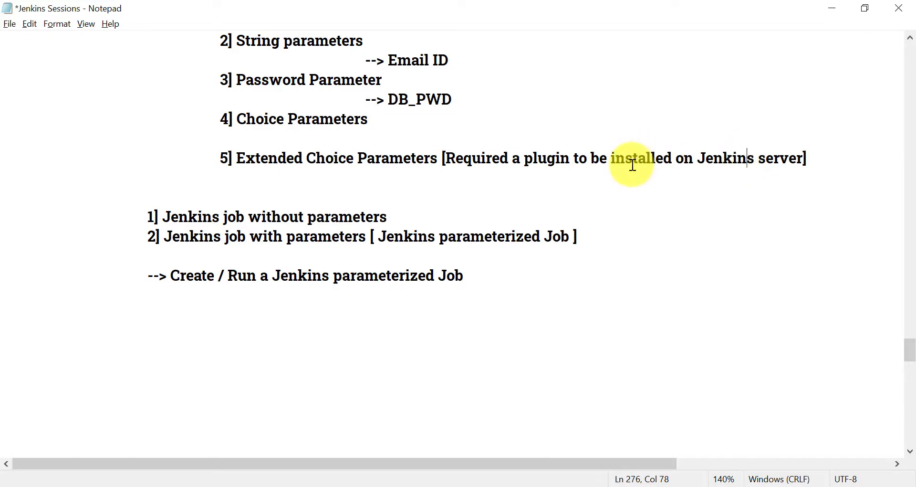
click(516, 486)
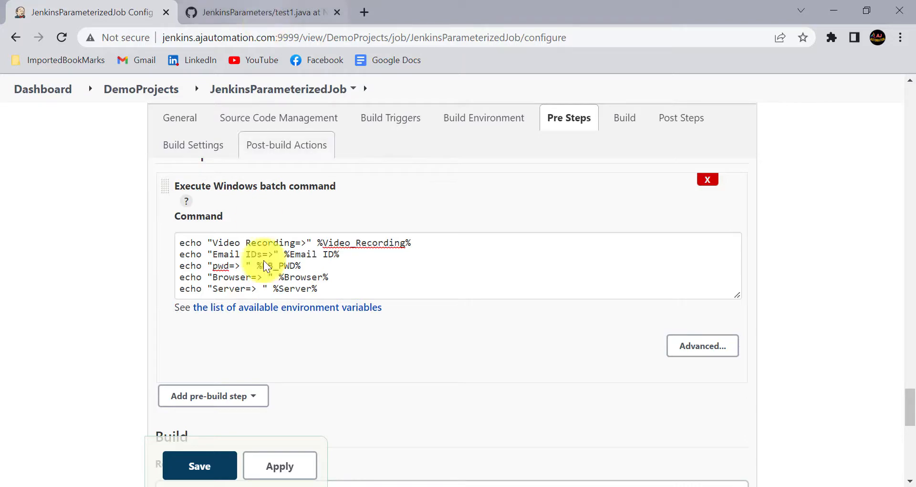
click(290, 467)
Save the job and verify Extended Choice Parameter Plug-In 346.vd87693c5a_86c under Installed plugins
click(205, 465)
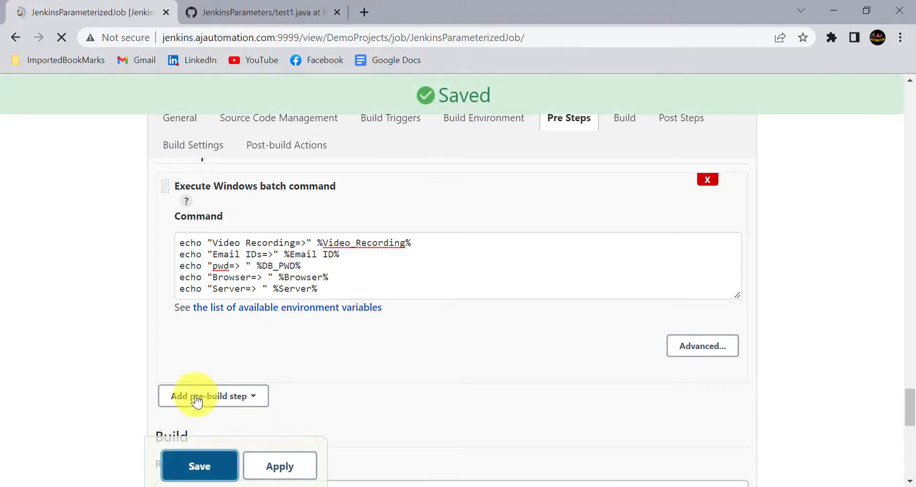
click(48, 130)
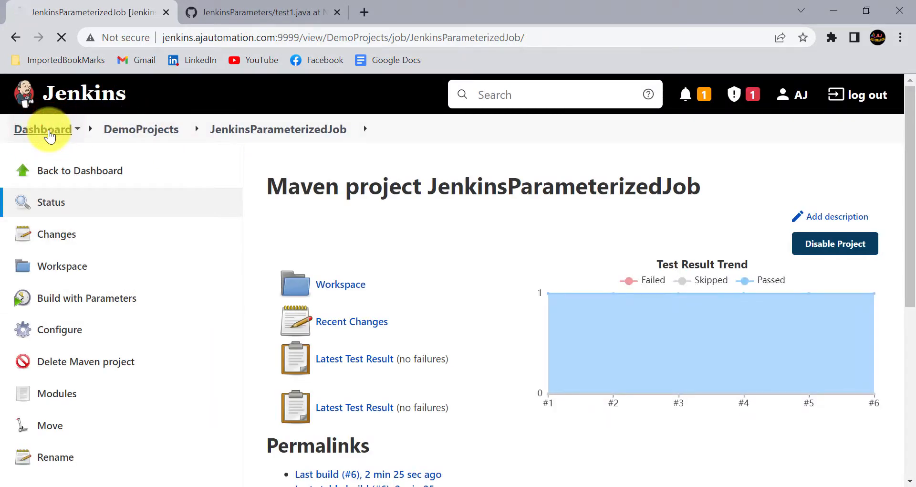
click(74, 336)
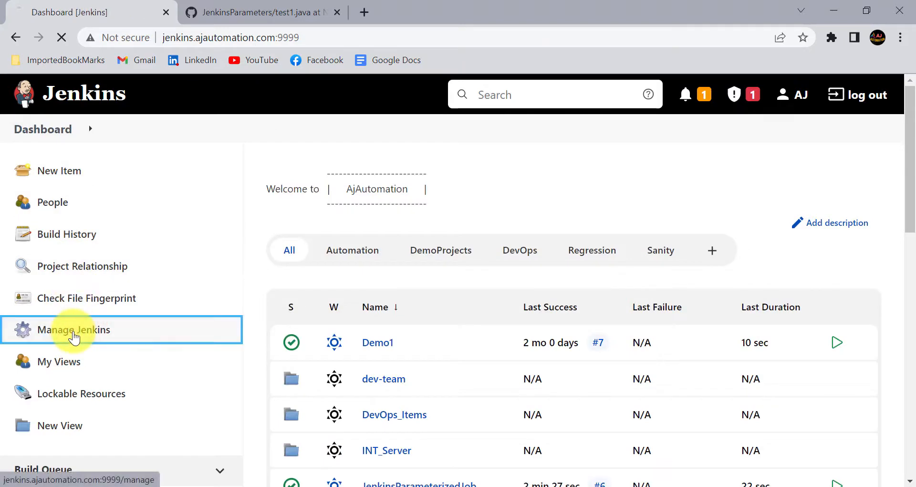
scroll(434, 343, down, 8)
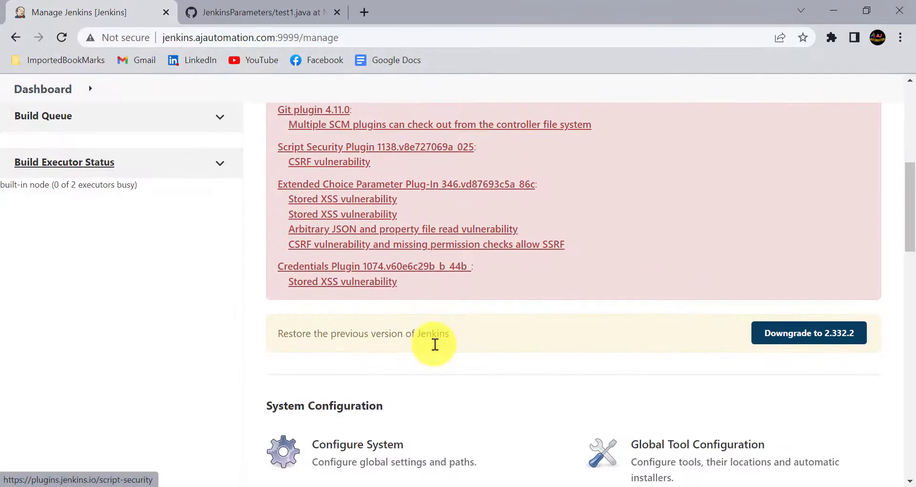
scroll(435, 344, down, 5)
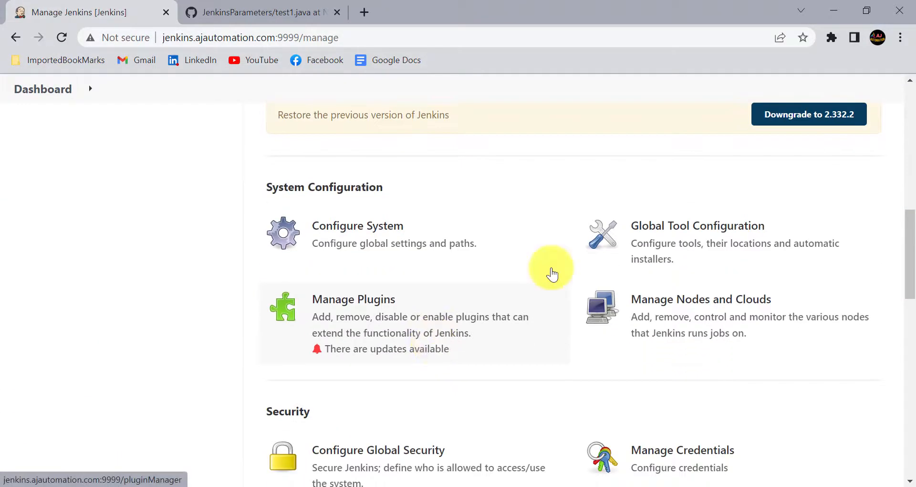
click(353, 320)
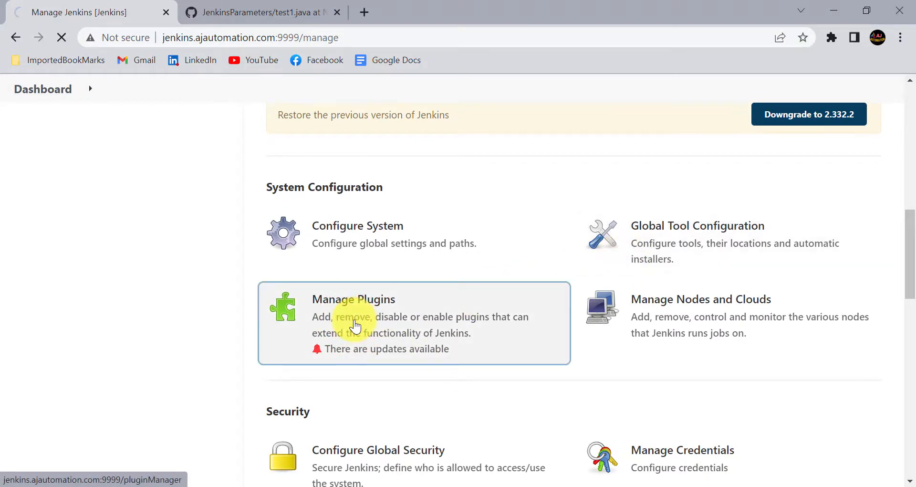
click(441, 233)
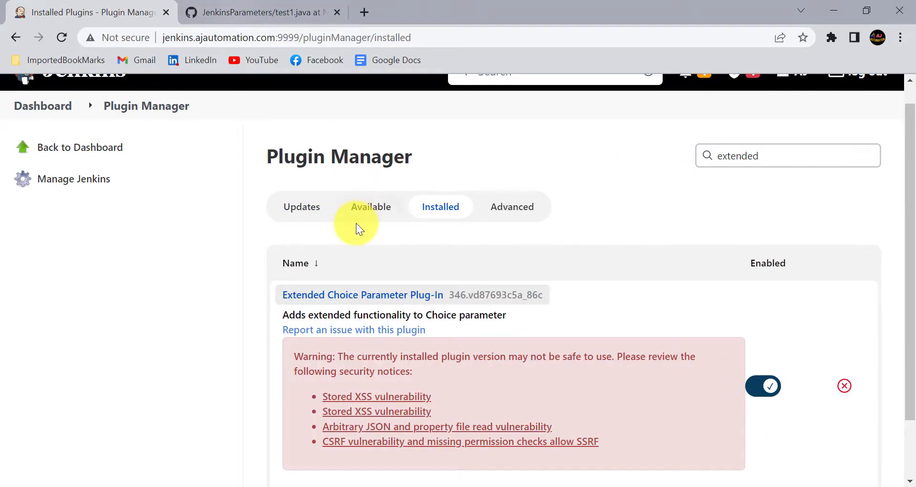
scroll(356, 222, up, 1)
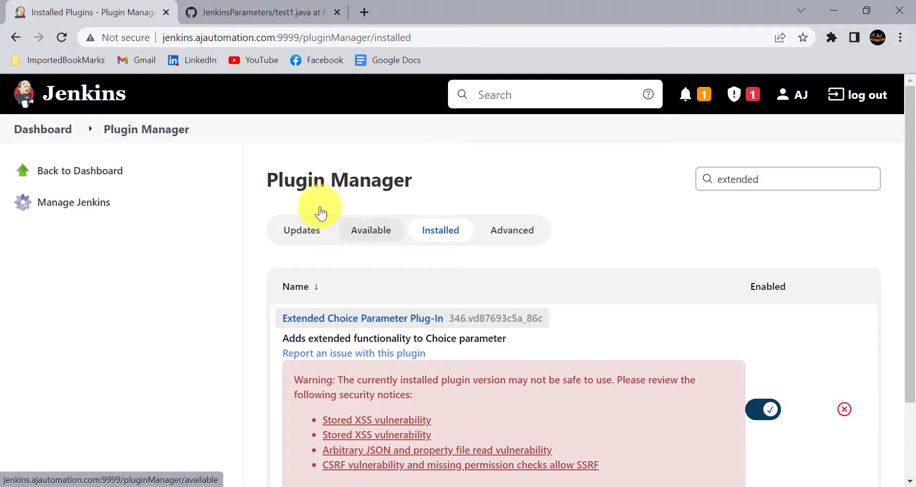
click(56, 132)
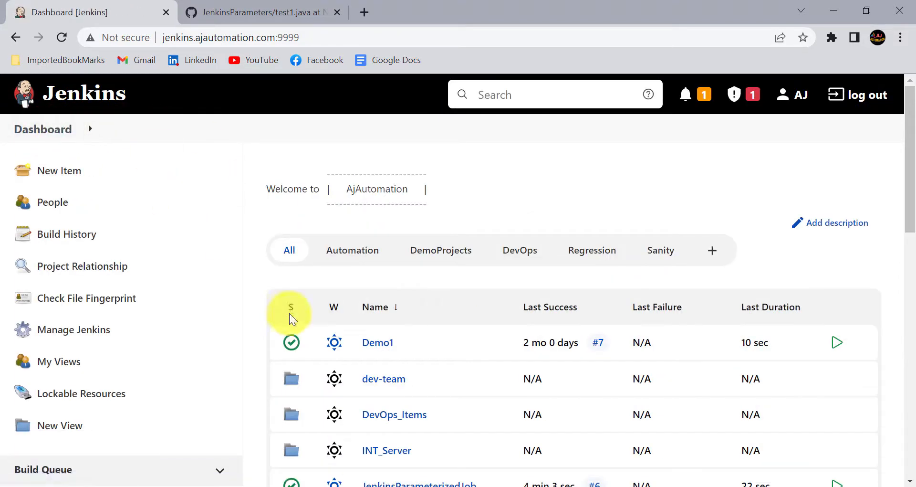
From the DemoProjects view, open JenkinsParameterizedJob's Configure page and list Add Parameter types
click(437, 251)
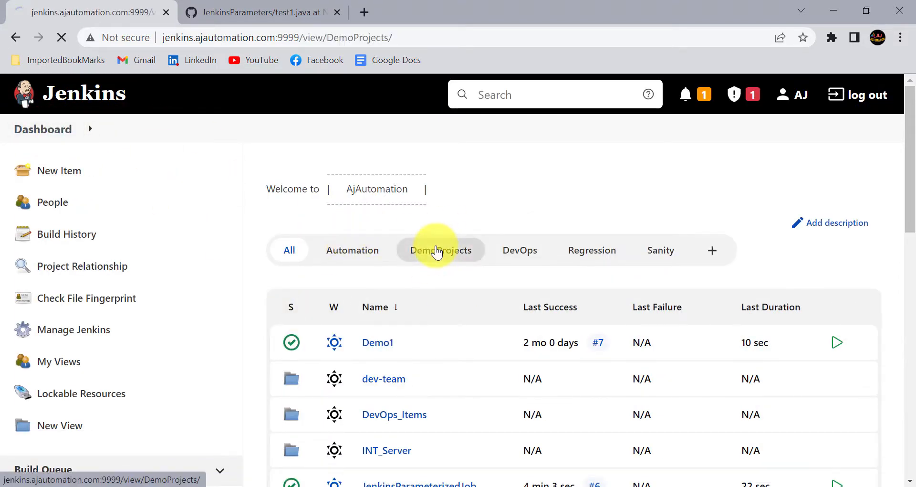
scroll(384, 287, down, 2)
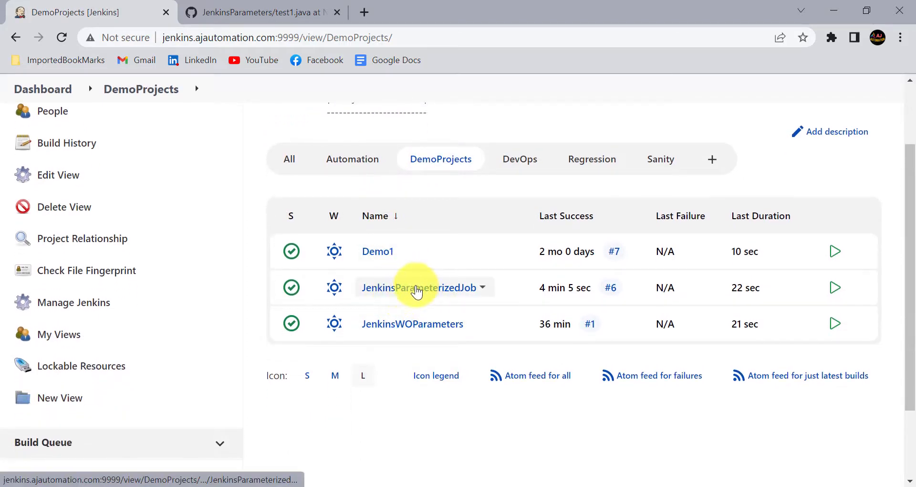
click(421, 288)
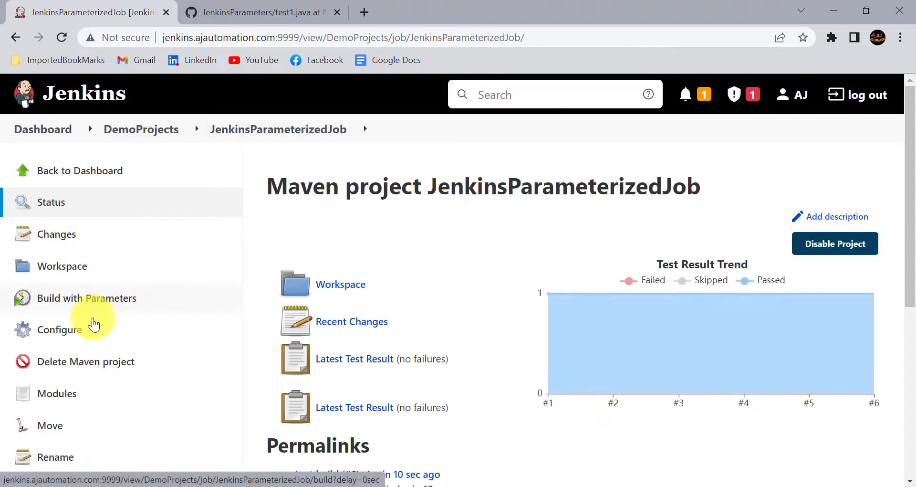
click(73, 332)
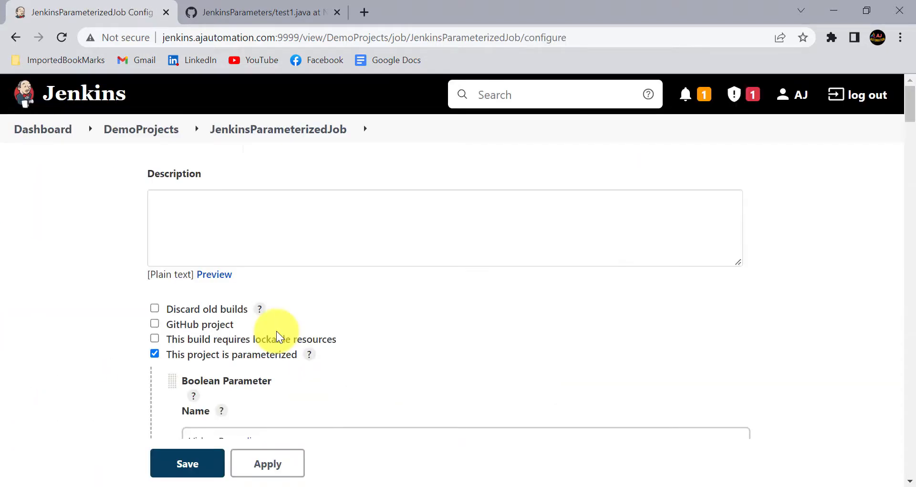
scroll(276, 331, down, 10)
click(240, 250)
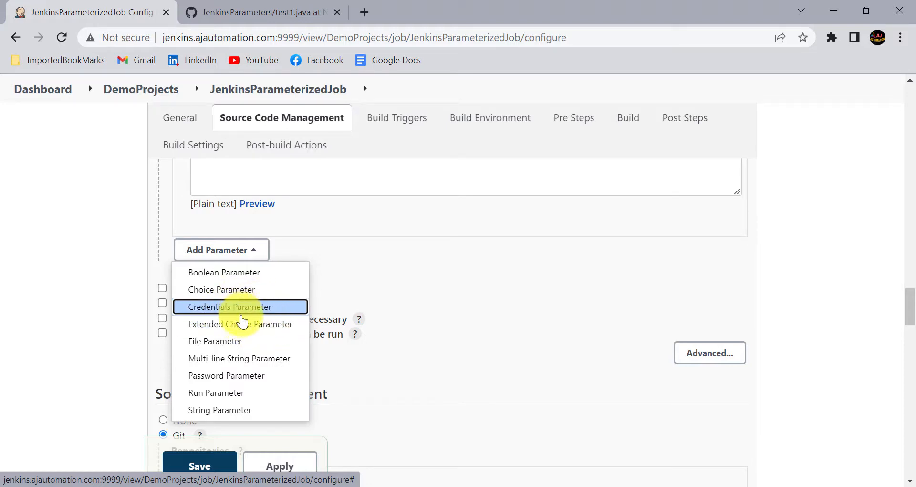
Add a Choice Parameter named Testcases1 with choices Test1, Test2 and Test3, one per line
click(244, 297)
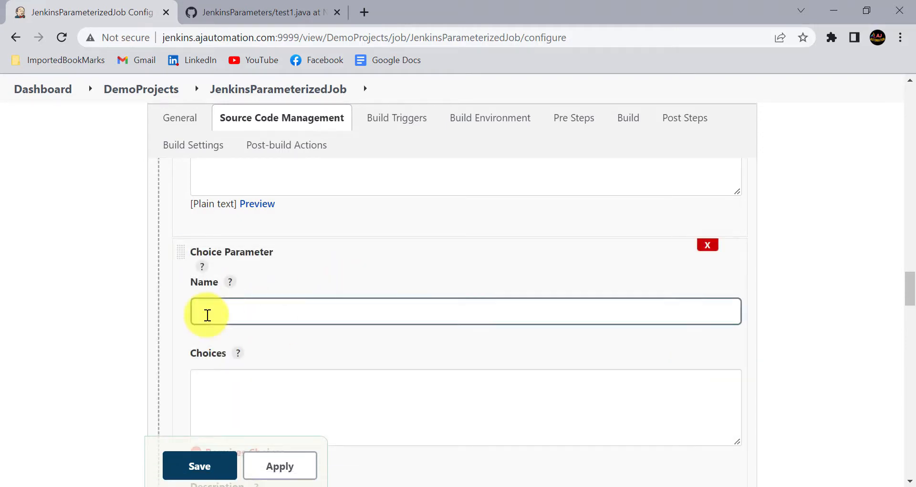
scroll(225, 301, down, 1)
click(247, 286)
text(Te)
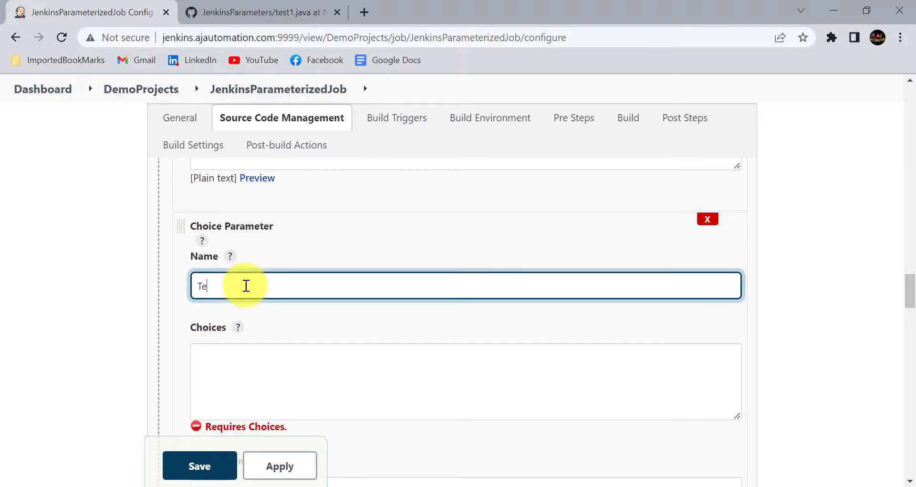
text(stcases1)
click(217, 362)
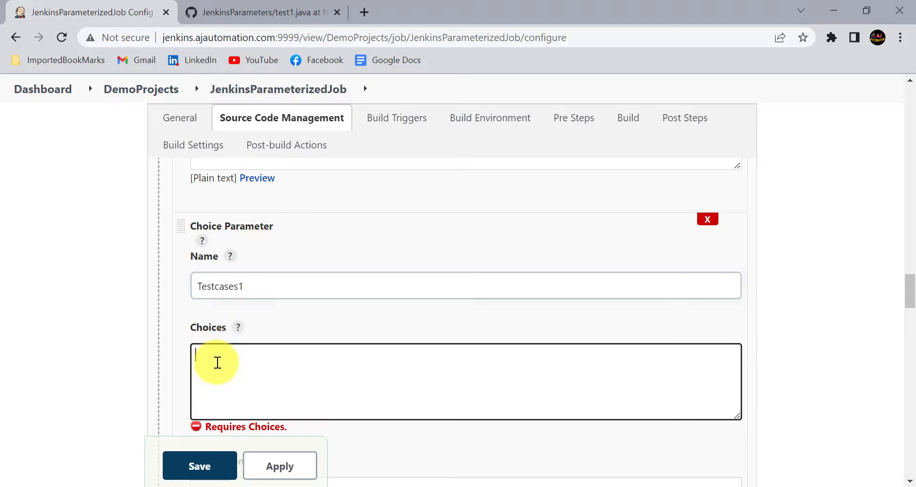
text(Test1)
key(Return)
text(Test2)
key(Return)
text(Test3)
Describe it as 'select Testcases to run', then apply and save the job configuration
scroll(216, 363, down, 1)
scroll(271, 379, down, 1)
scroll(271, 379, down, 1)
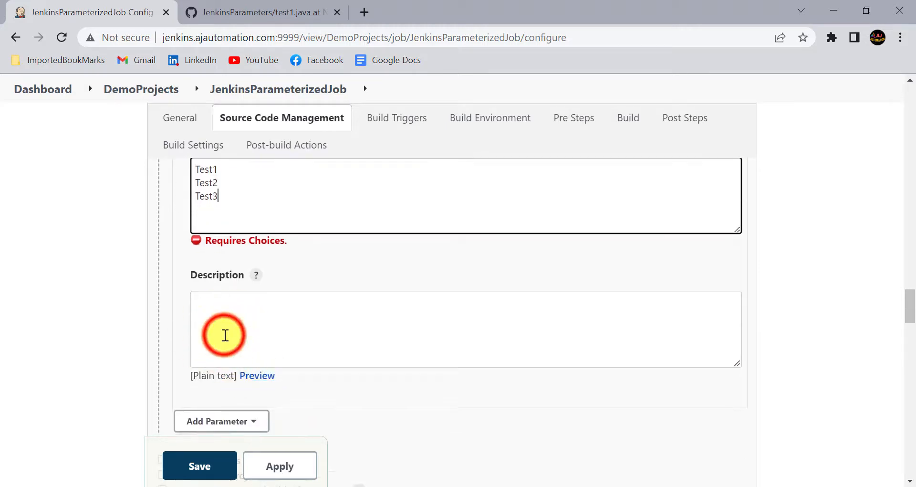
click(225, 335)
text(select)
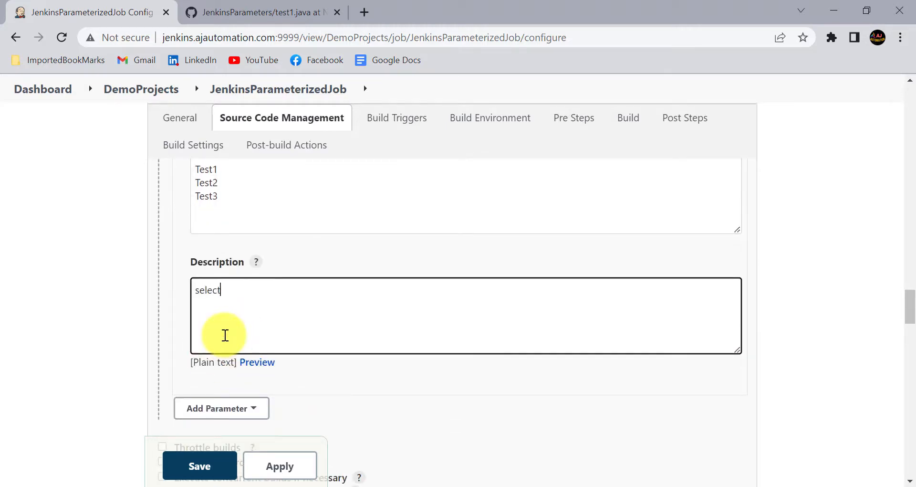
text( Testcases to run)
click(127, 308)
scroll(127, 308, up, 3)
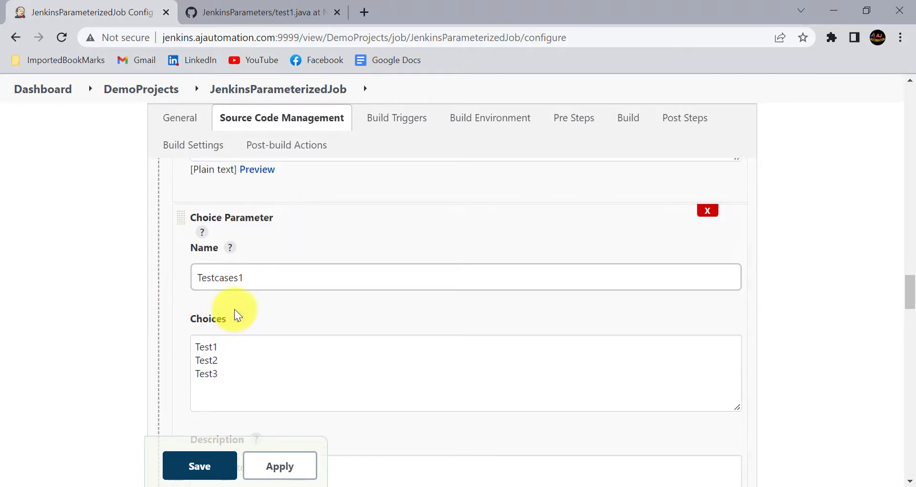
scroll(239, 319, down, 1)
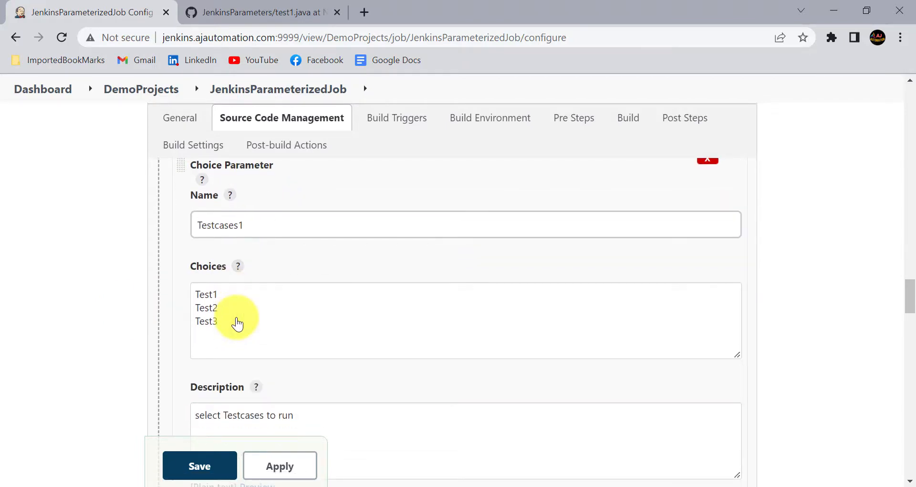
drag(231, 321, 188, 296)
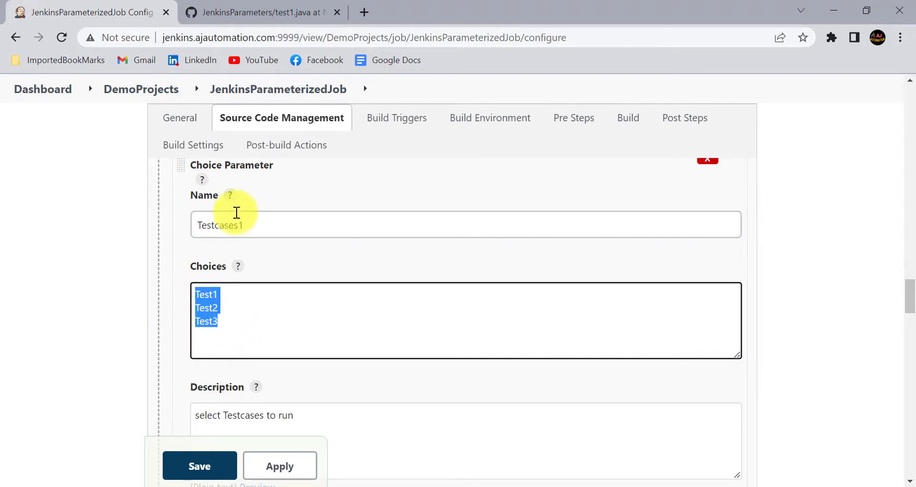
scroll(238, 334, down, 1)
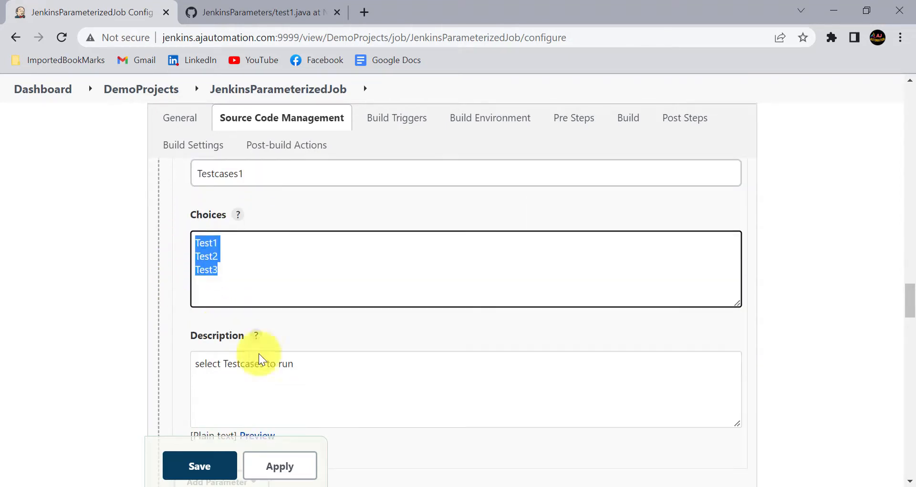
click(272, 466)
click(209, 468)
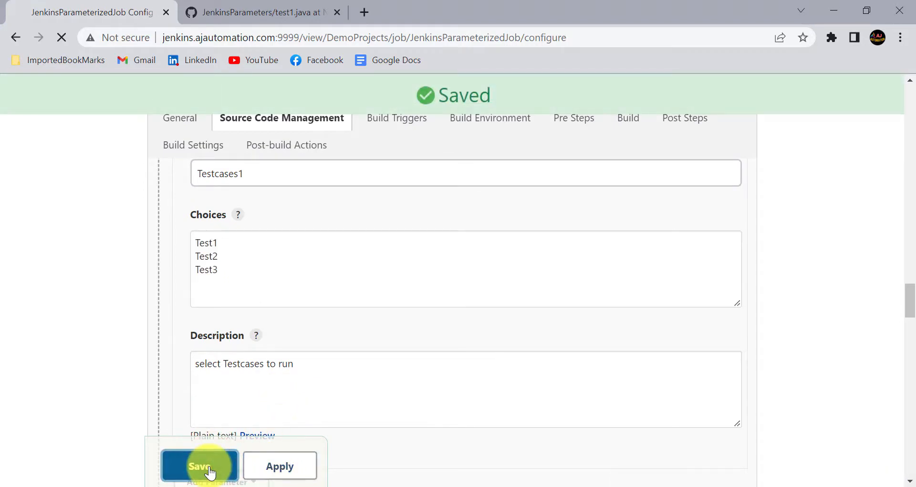
On the Build with Parameters form, try Testcases1 options Test2, Test3, then Test1
click(111, 305)
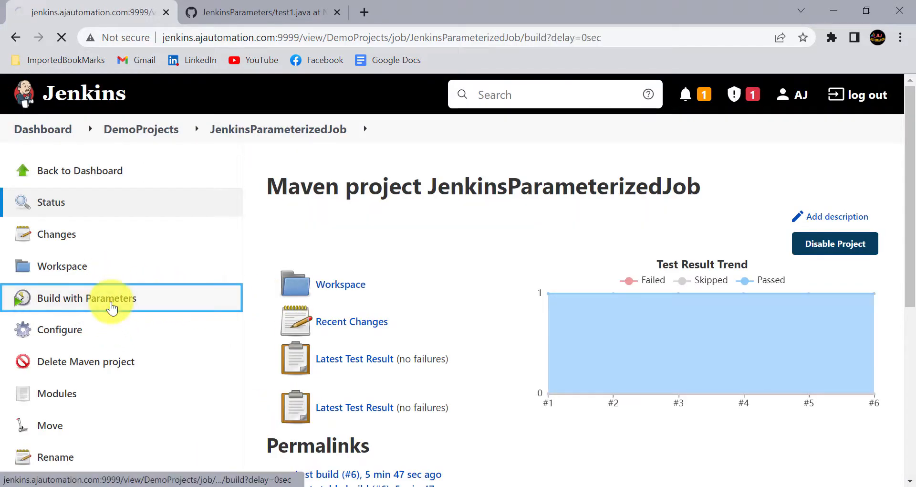
scroll(426, 343, down, 6)
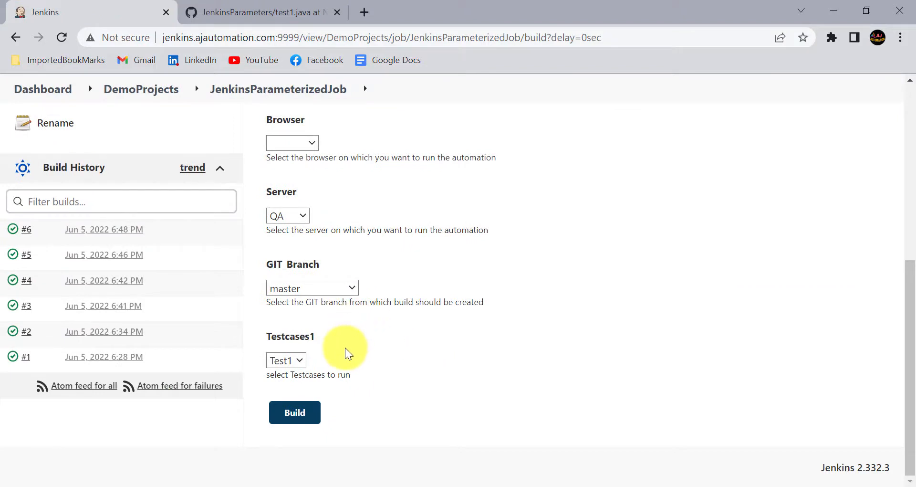
click(288, 360)
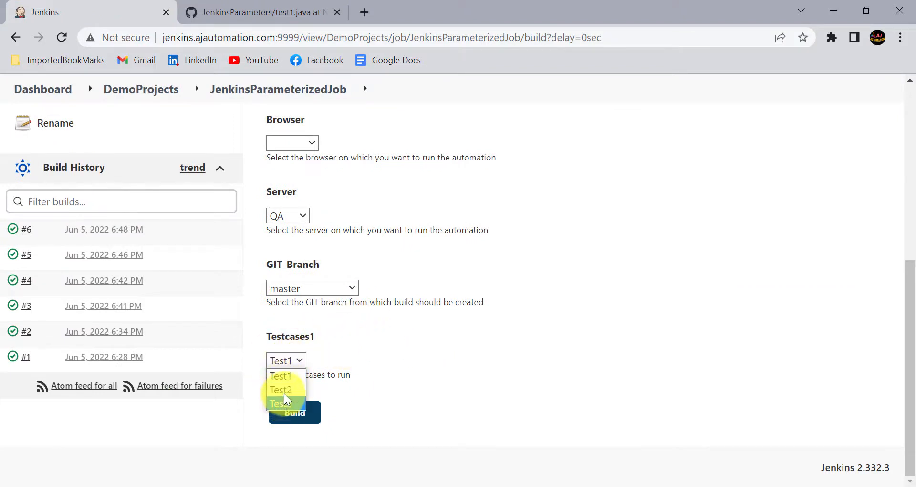
click(284, 390)
click(288, 360)
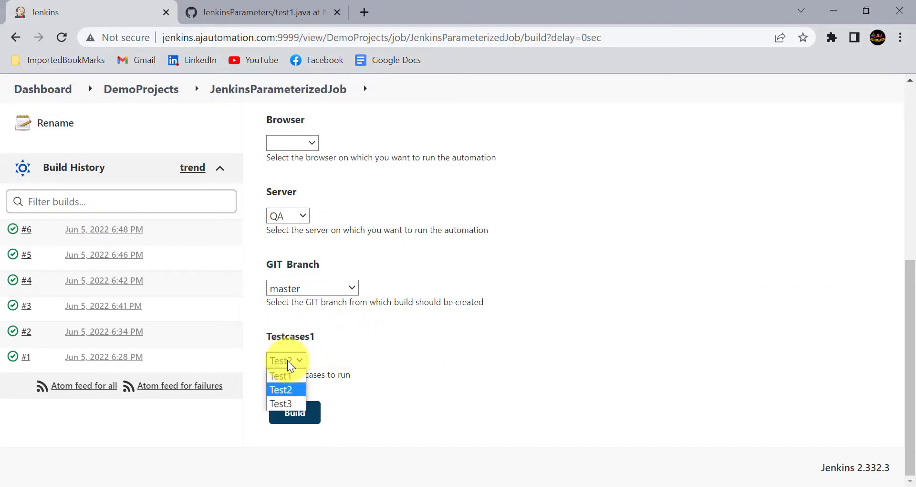
click(285, 403)
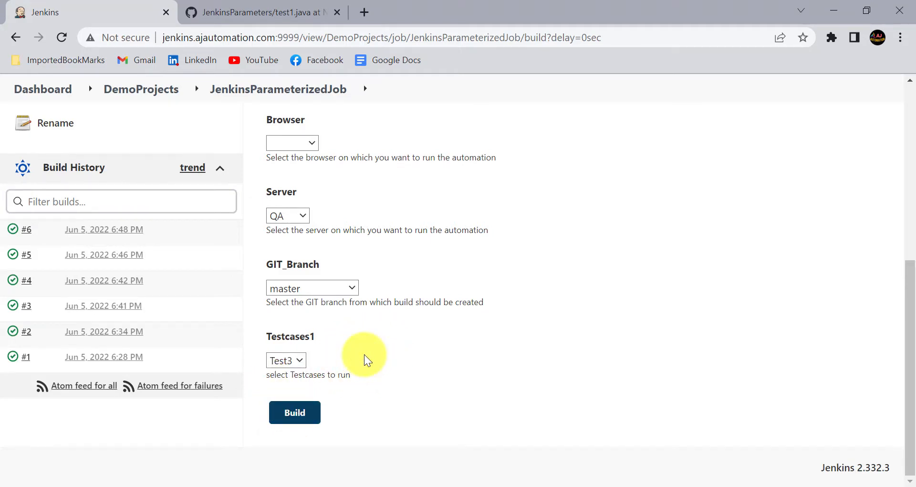
click(298, 359)
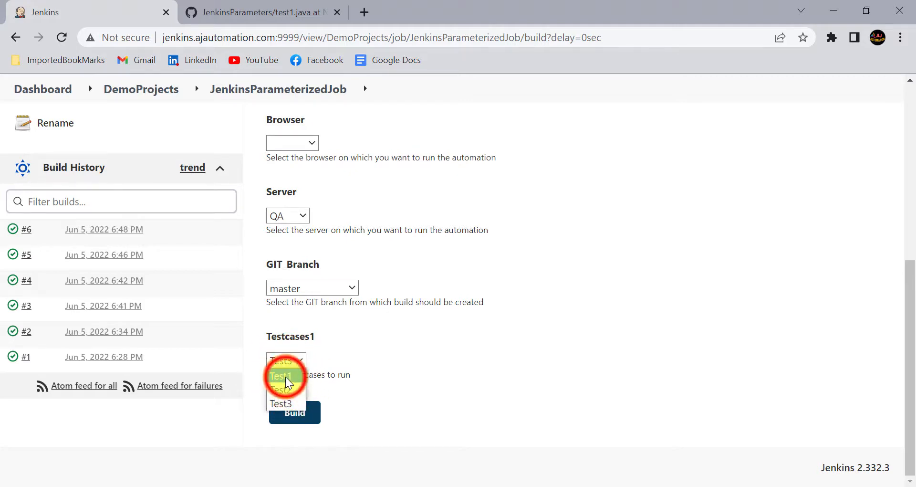
click(285, 376)
Return to the job's configuration page
scroll(375, 343, up, 7)
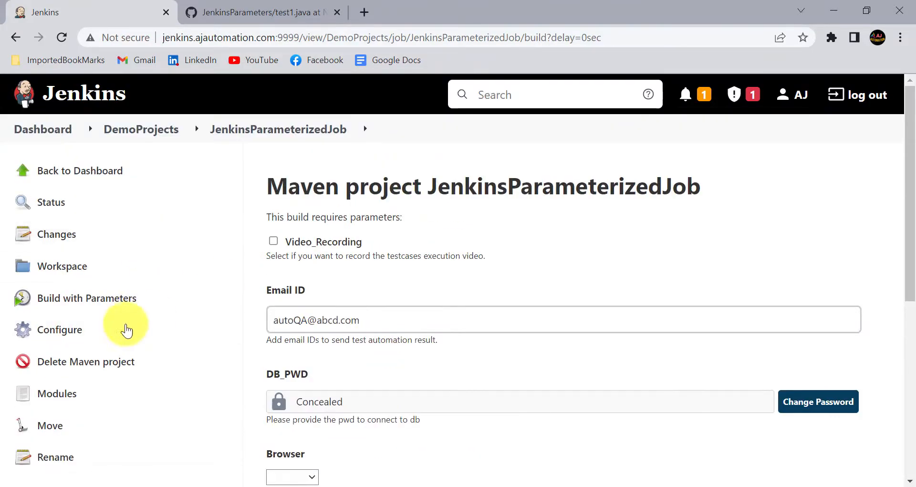
click(72, 334)
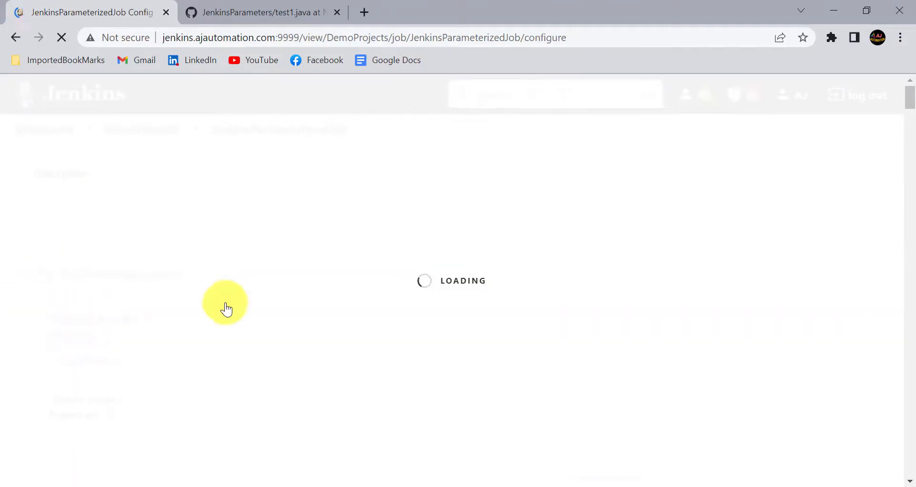
scroll(283, 339, down, 5)
Add an Extended Choice Parameter named Testcases
click(265, 324)
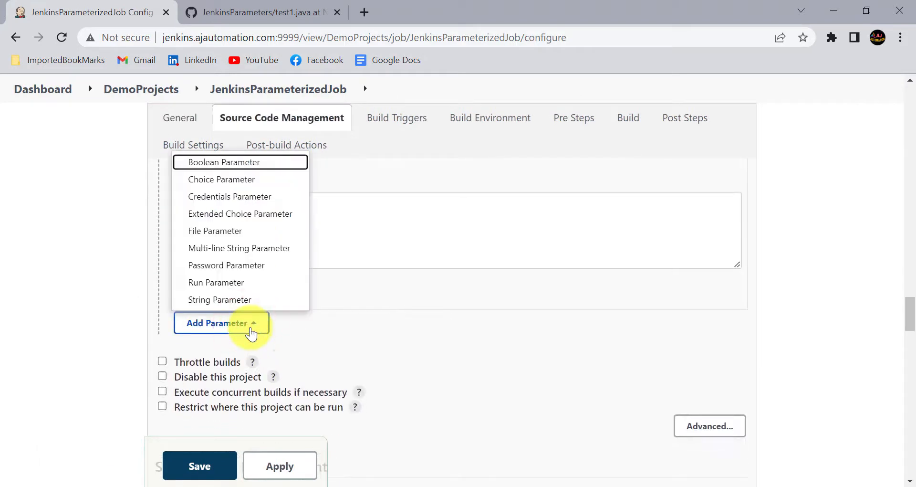
click(244, 215)
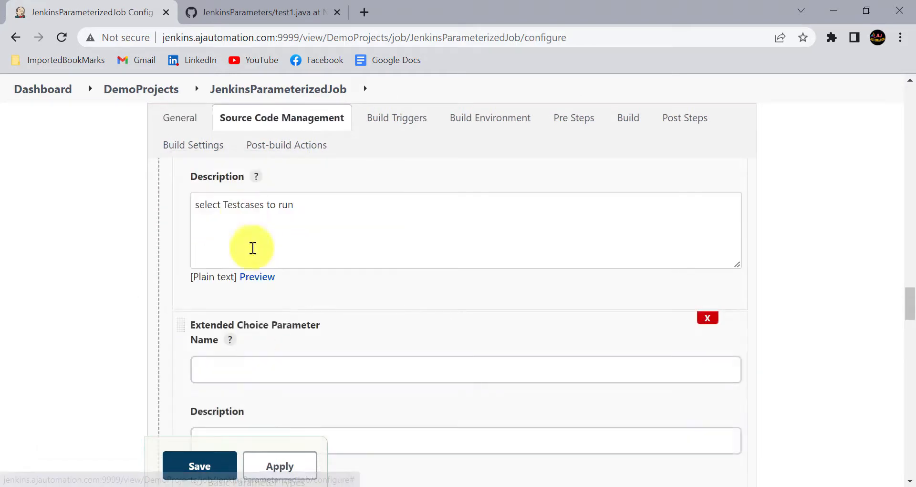
click(245, 369)
text(Tests)
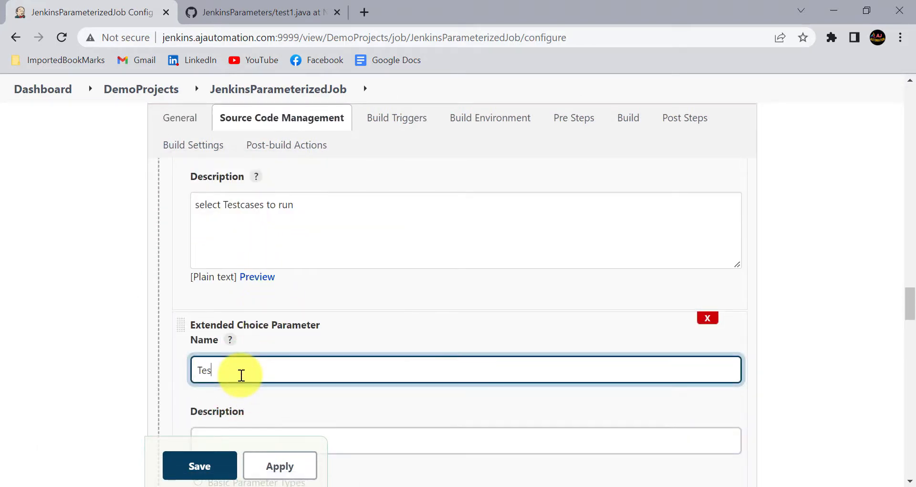
key(BackSpace)
key(BackSpace)
text(tcases)
scroll(255, 316, down, 1)
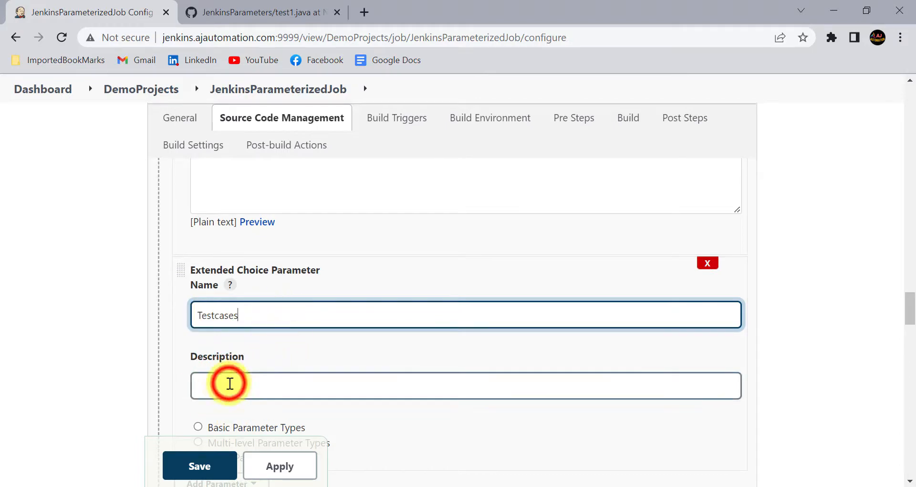
Enter the description 'Select the testcase / testcases to run'
click(230, 382)
text(Select)
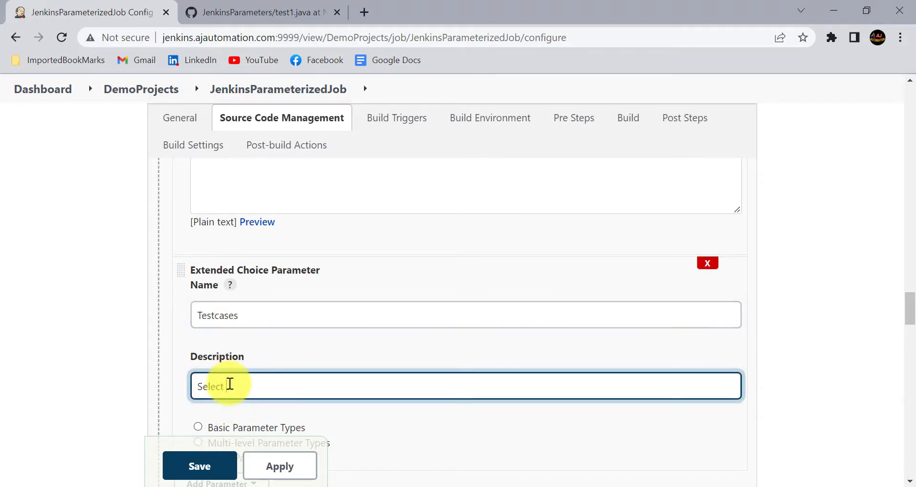
text( the testcases)
key(BackSpace)
text(/ testcases t)
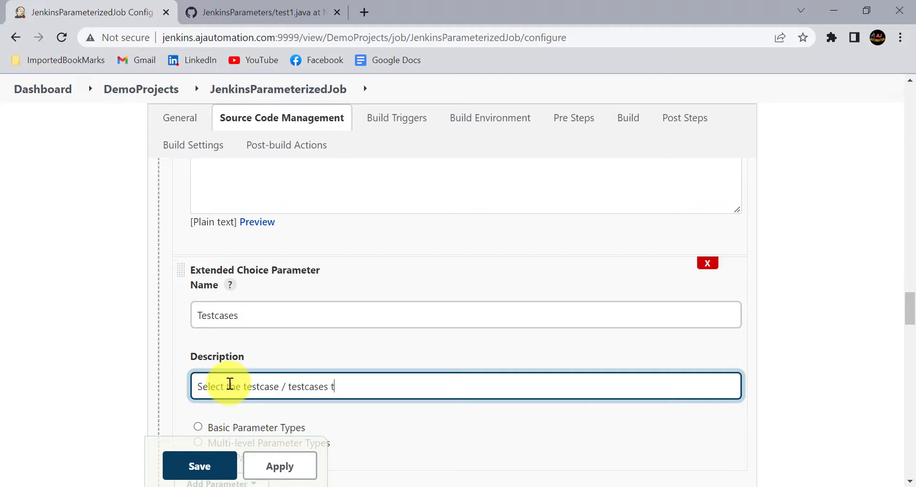
text(o run)
scroll(306, 334, down, 1)
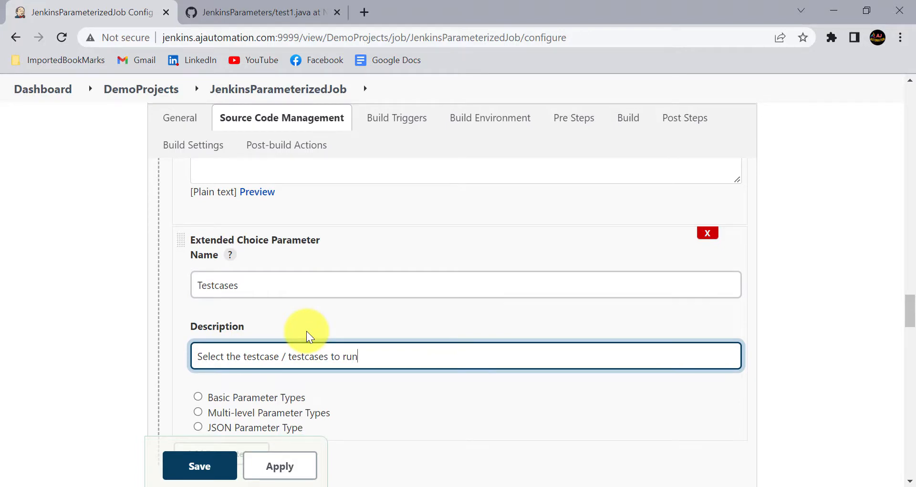
scroll(306, 331, down, 3)
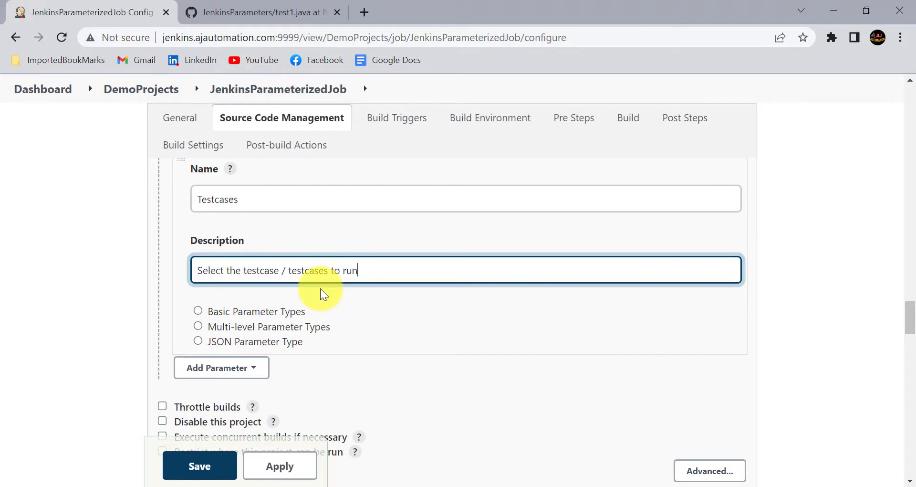
Use Basic Parameter Types with Parameter Type set to Multi Select for Testcases
click(199, 311)
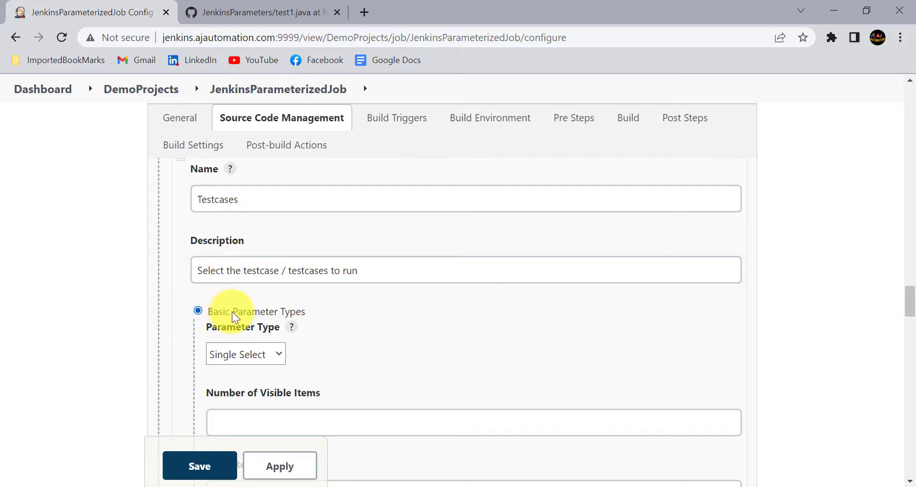
scroll(282, 282, up, 3)
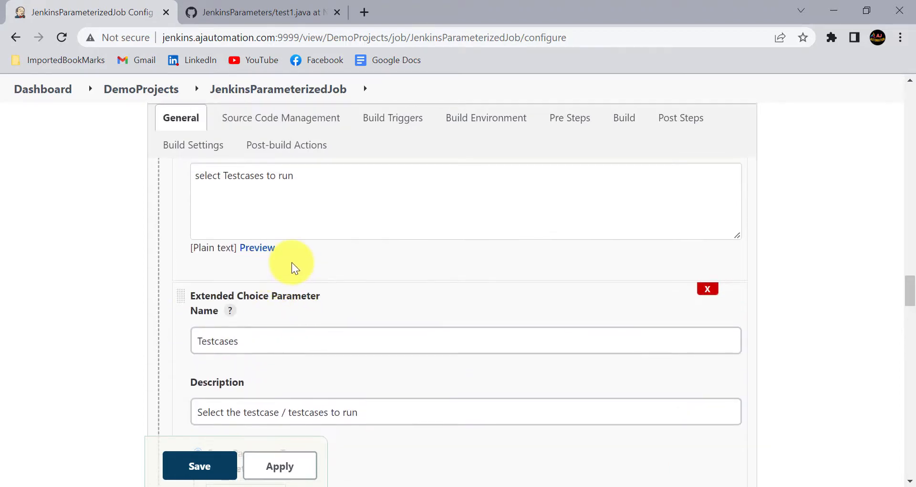
scroll(291, 262, up, 4)
scroll(262, 213, up, 1)
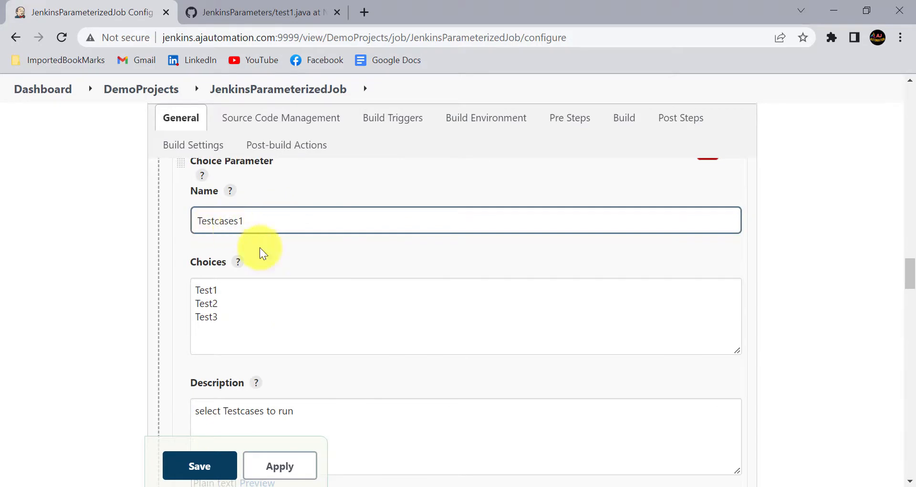
scroll(261, 252, down, 8)
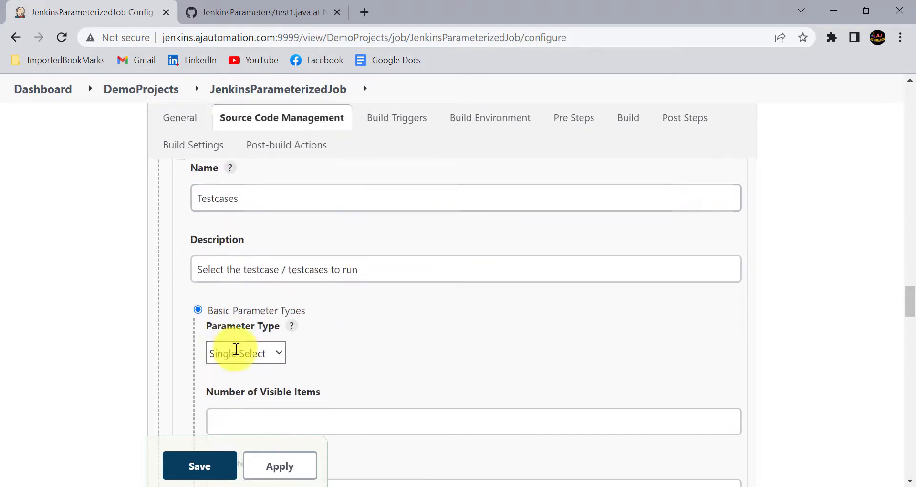
scroll(236, 349, down, 1)
click(250, 322)
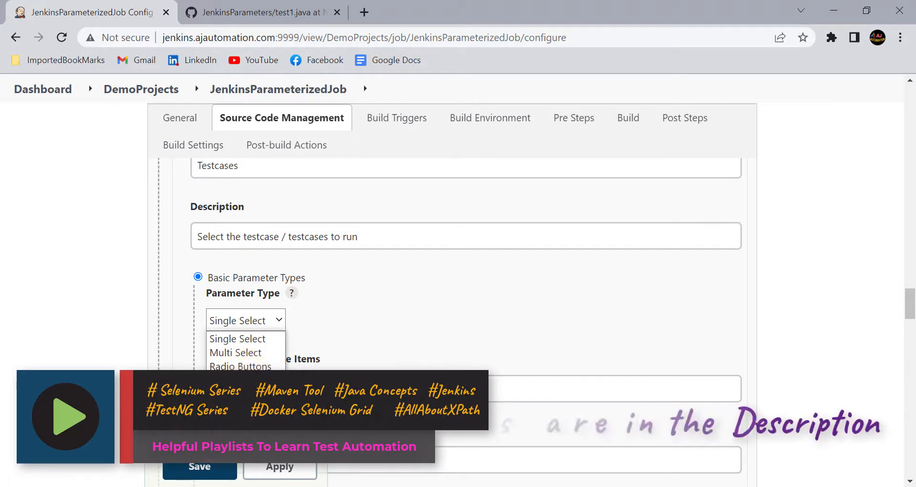
click(236, 352)
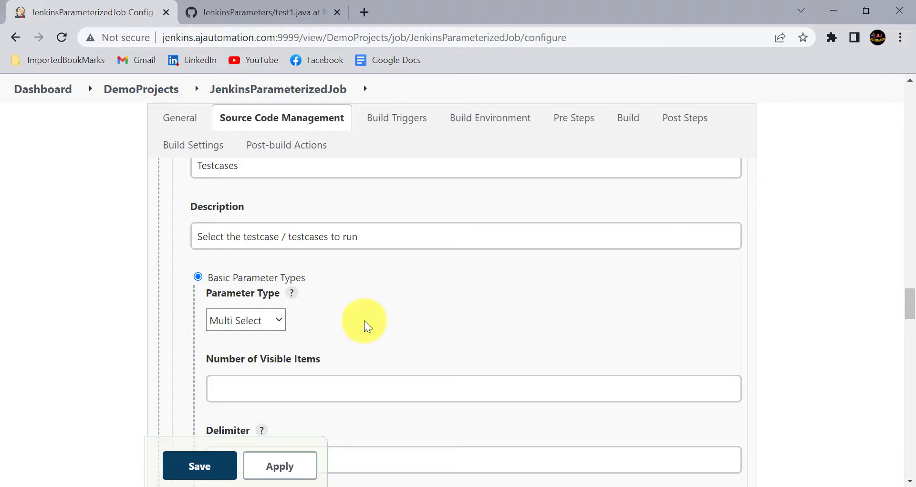
Set Number of Visible Items to 10 and fill in the comma delimiter
click(267, 385)
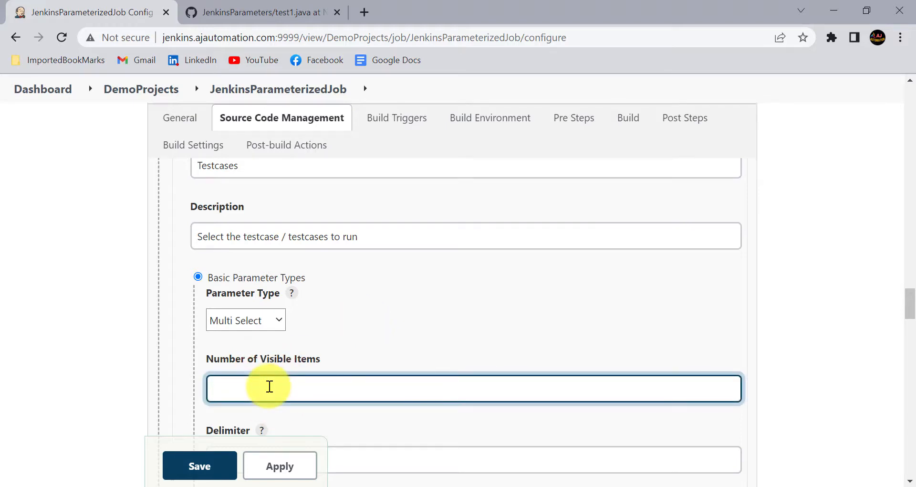
text(10)
scroll(266, 382, down, 3)
click(252, 350)
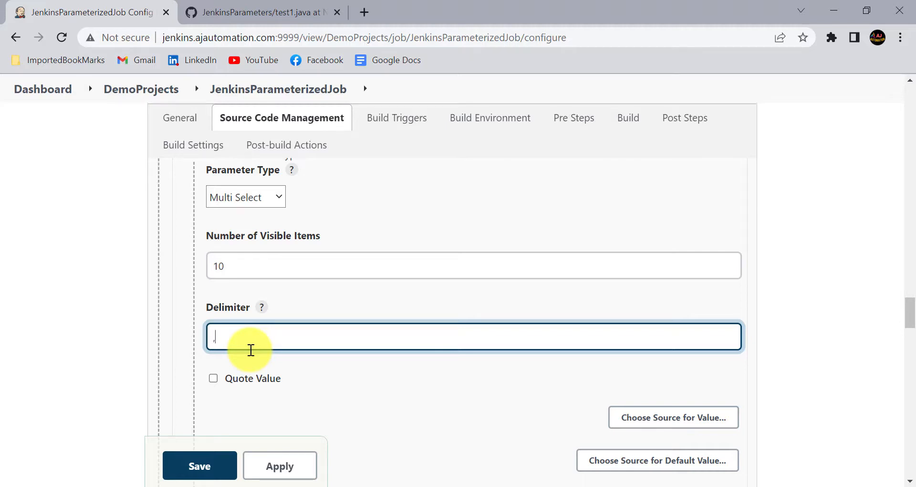
scroll(252, 350, down, 2)
Choose a plain Value list as the source for the Testcases values
click(638, 332)
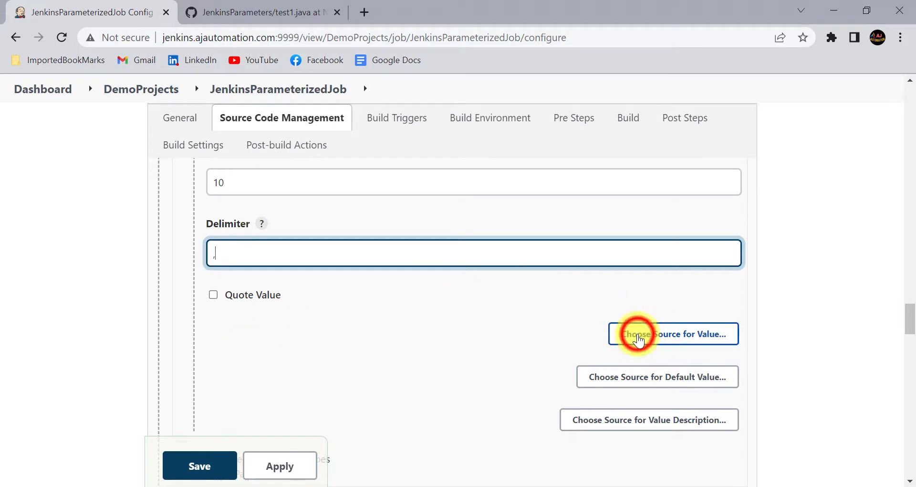
scroll(423, 342, down, 1)
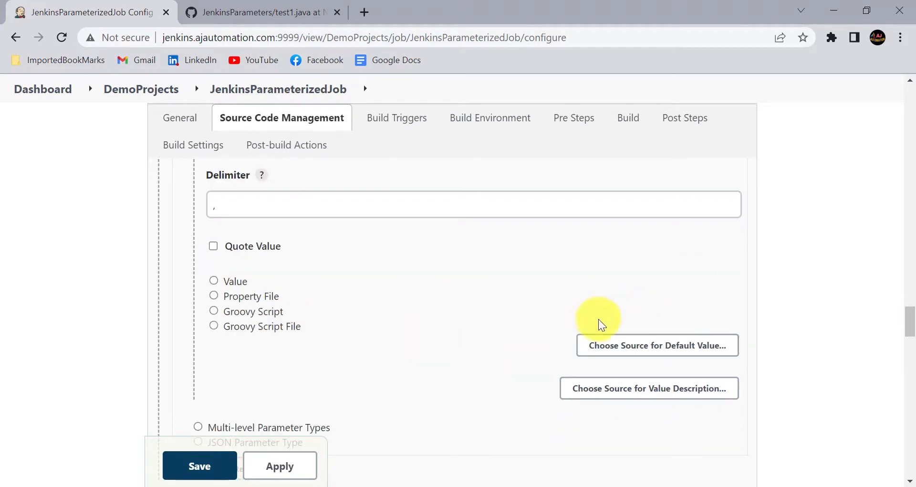
click(235, 281)
click(272, 336)
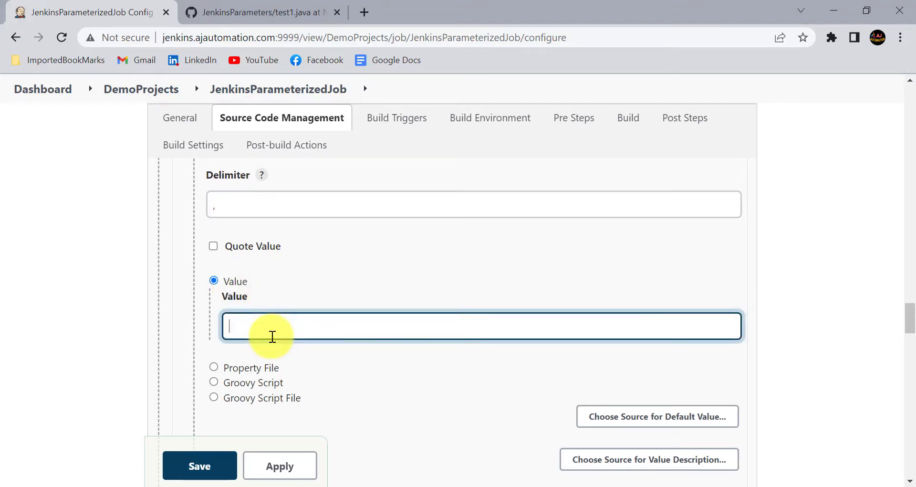
scroll(272, 337, up, 15)
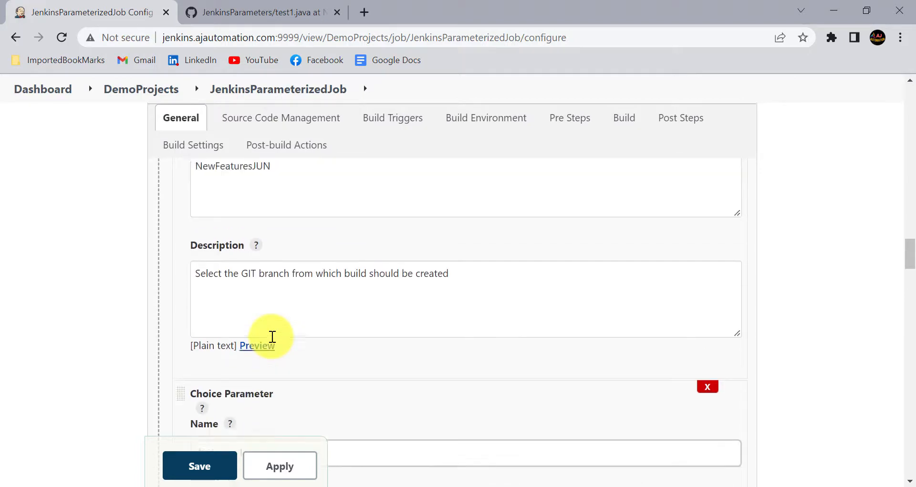
scroll(272, 337, down, 3)
drag(223, 287, 186, 264)
key(ctrl+c)
scroll(308, 315, down, 9)
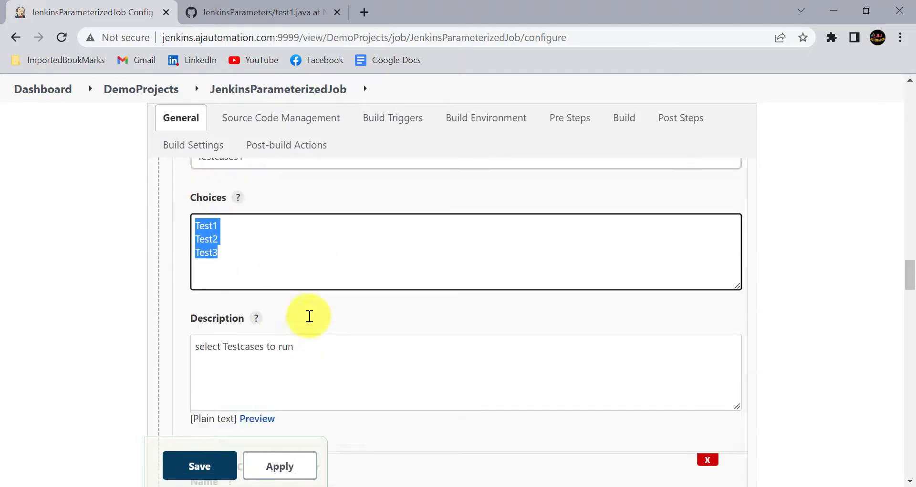
scroll(310, 316, down, 5)
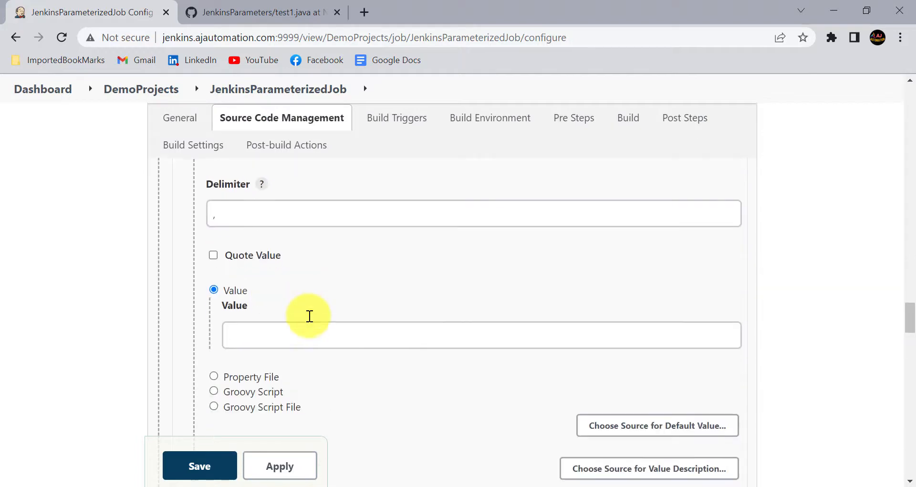
Paste the test names and comma-separate them as Test1,Test2,Test3
click(271, 320)
key(ctrl+v)
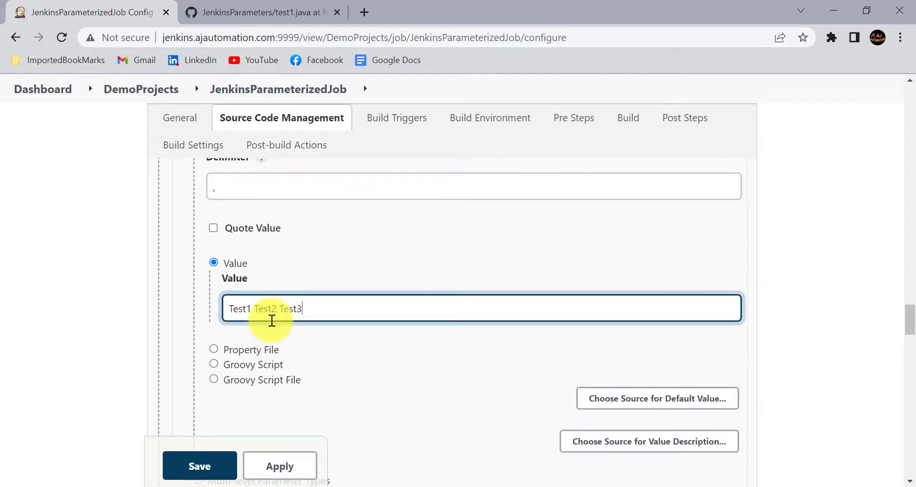
click(253, 305)
text(,)
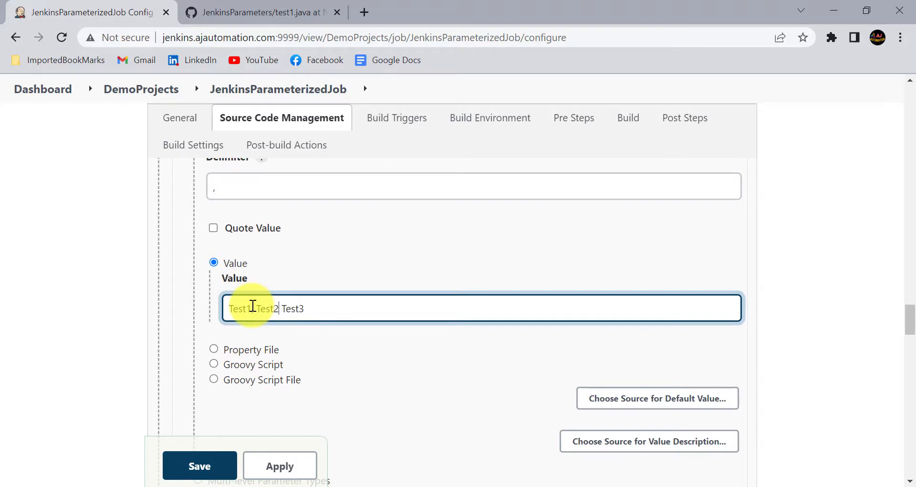
text(,)
click(253, 308)
key(BackSpace)
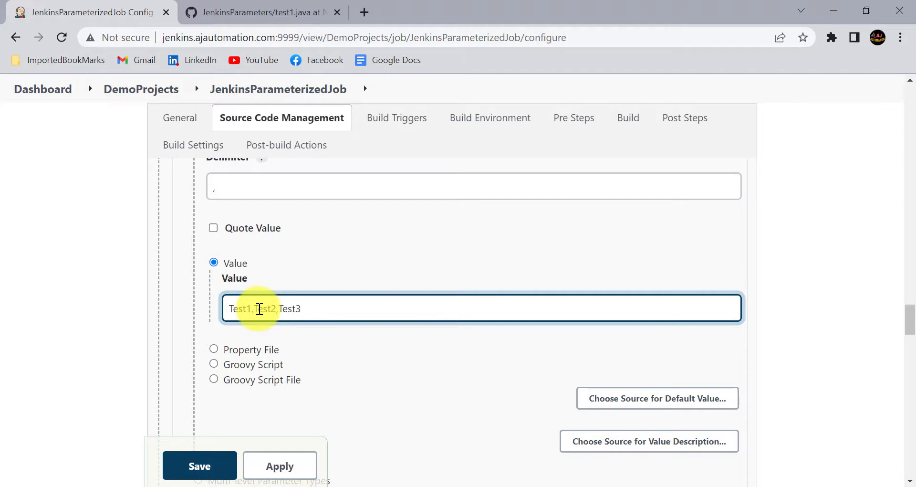
click(133, 333)
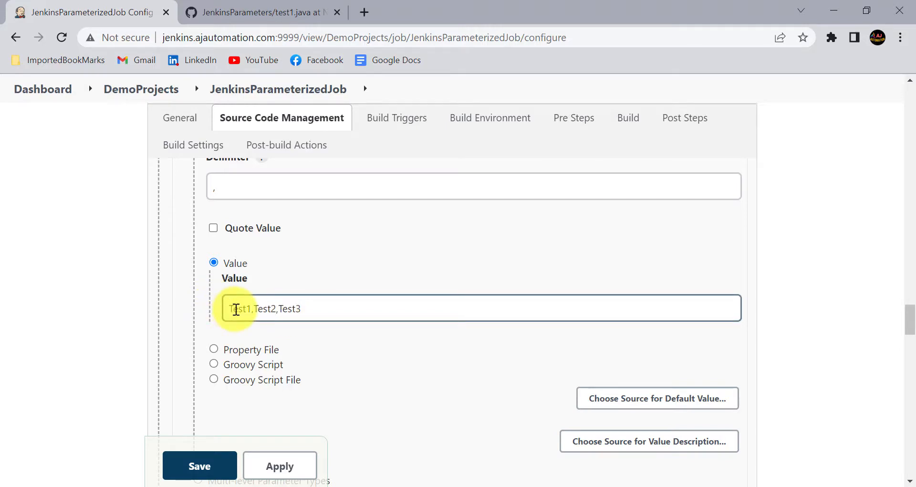
scroll(331, 299, up, 2)
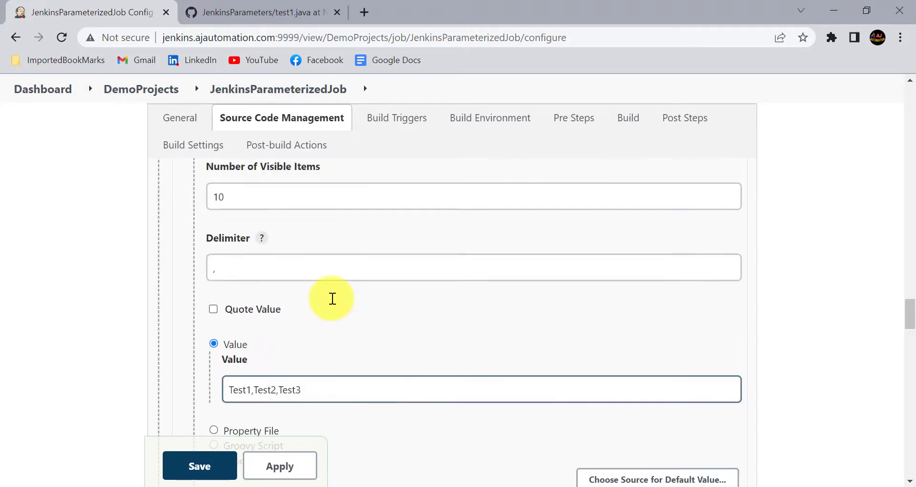
scroll(286, 296, down, 2)
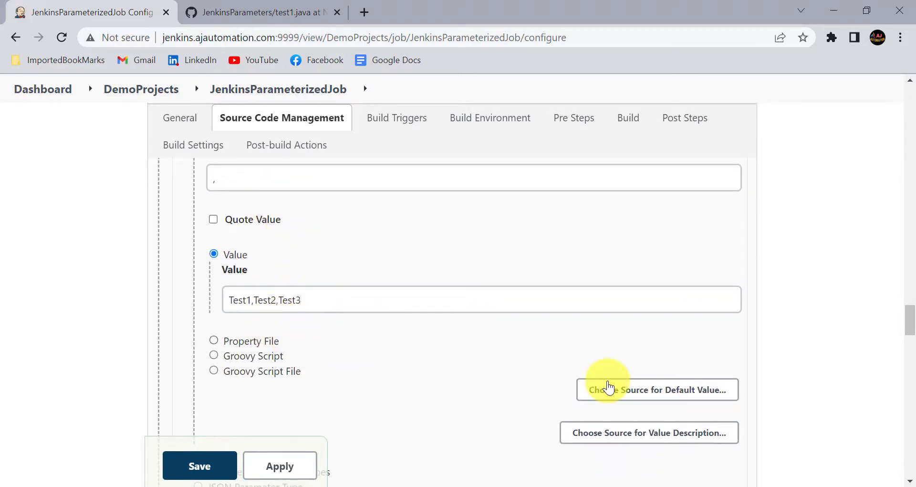
Choose a plain default value and prepend 'none,' to make the list none,Test1,Test2,Test3
click(650, 367)
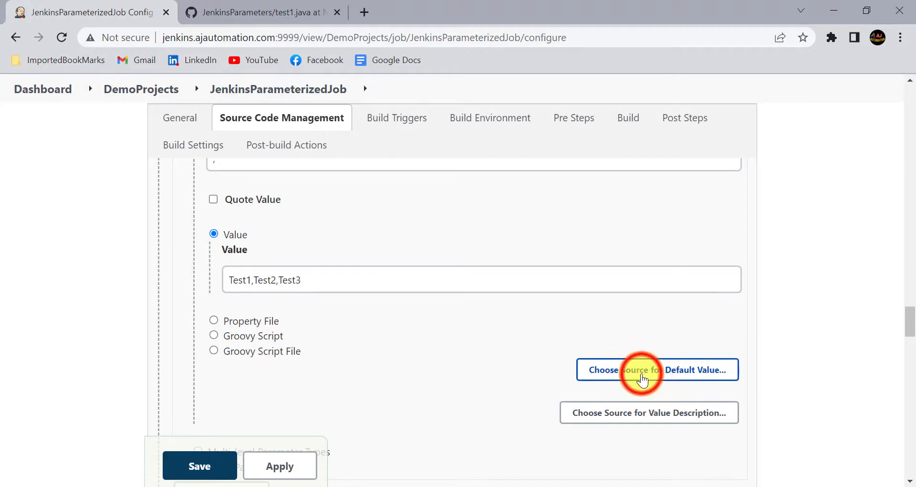
scroll(587, 339, down, 3)
scroll(588, 339, up, 1)
click(214, 324)
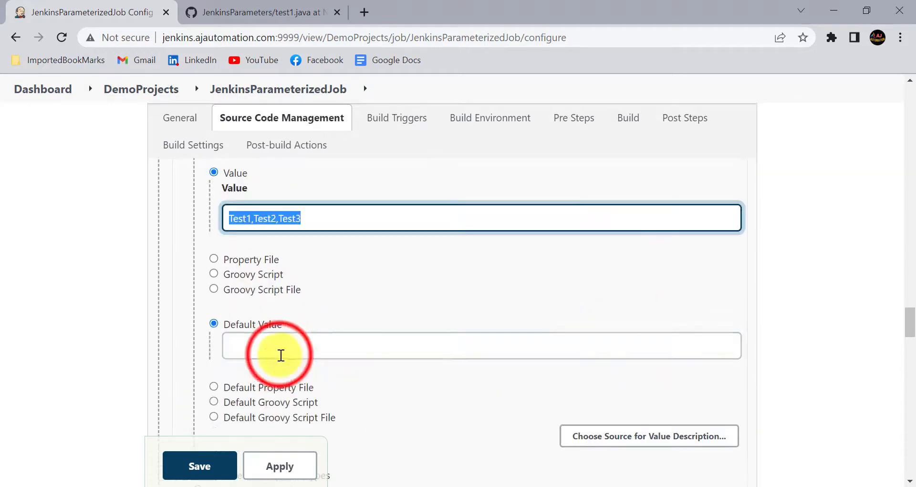
click(281, 354)
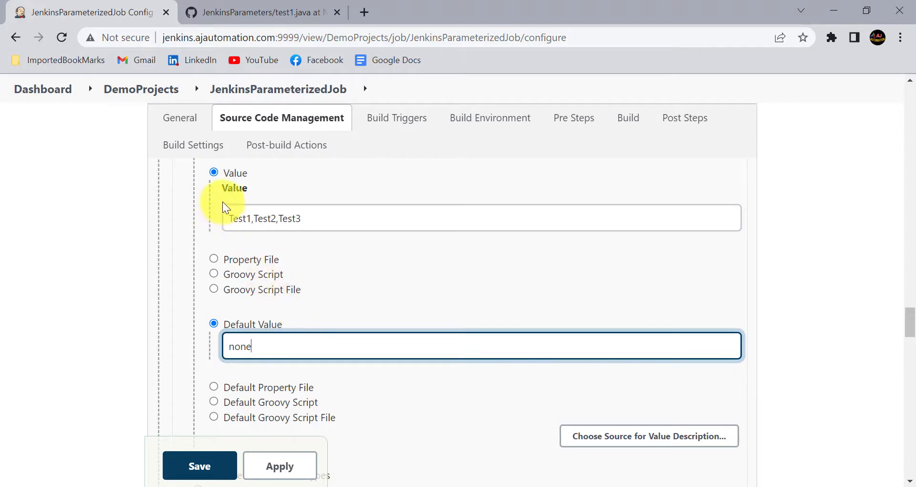
click(231, 217)
text(none)
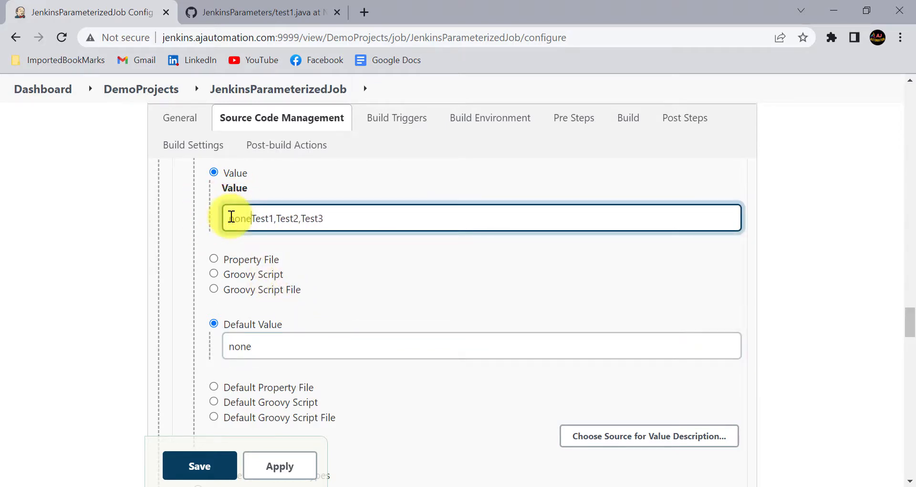
text(,)
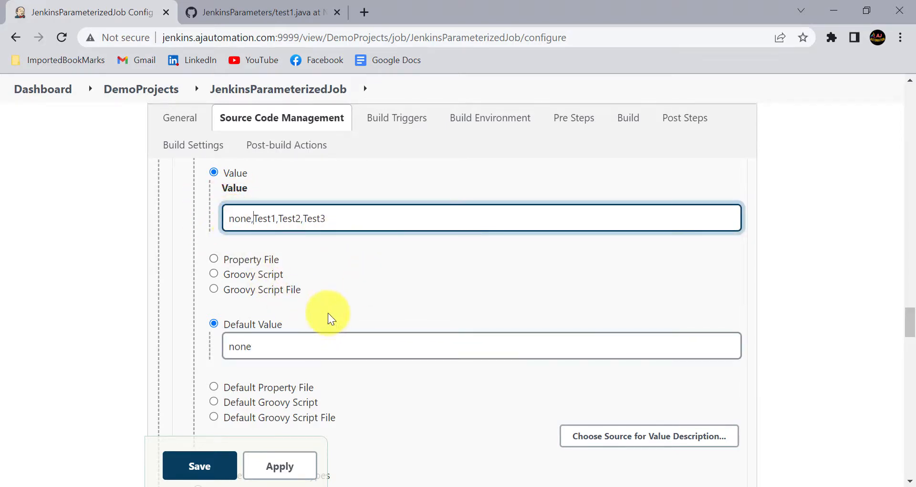
click(288, 346)
Review the parameter settings and select the parameter name Testcases
scroll(288, 347, down, 2)
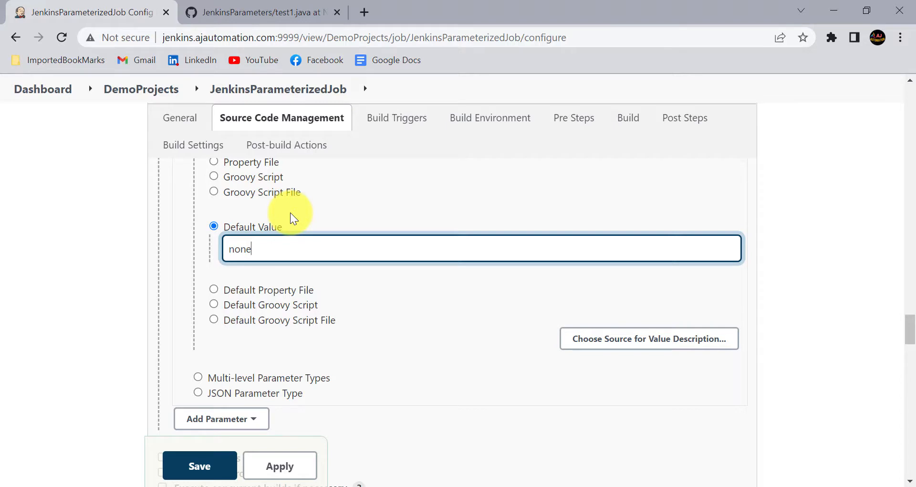
scroll(290, 247, up, 3)
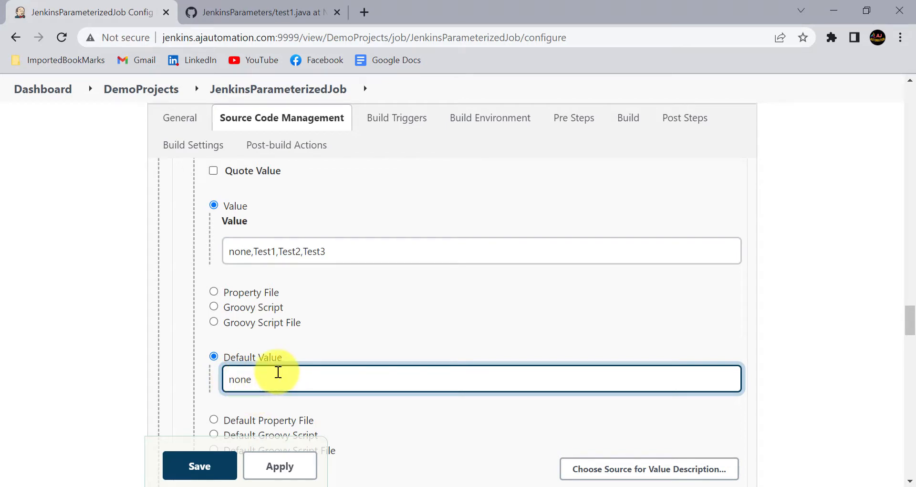
scroll(278, 372, down, 5)
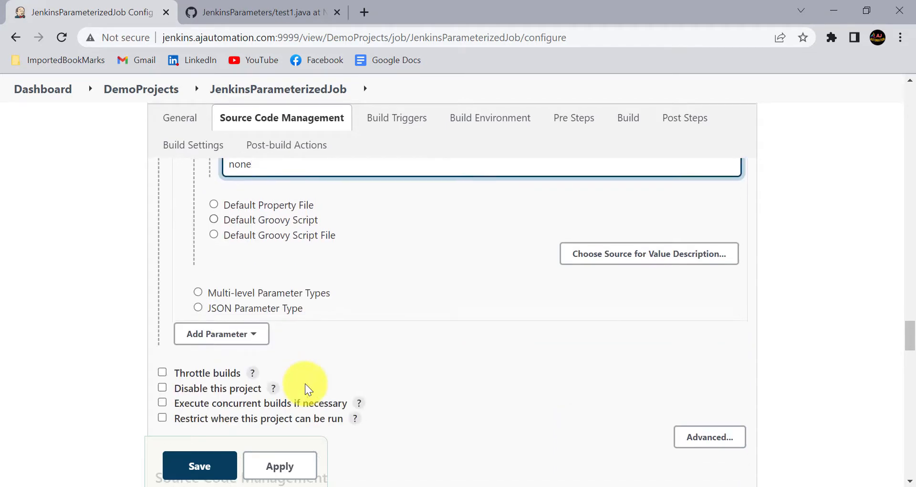
scroll(305, 389, up, 10)
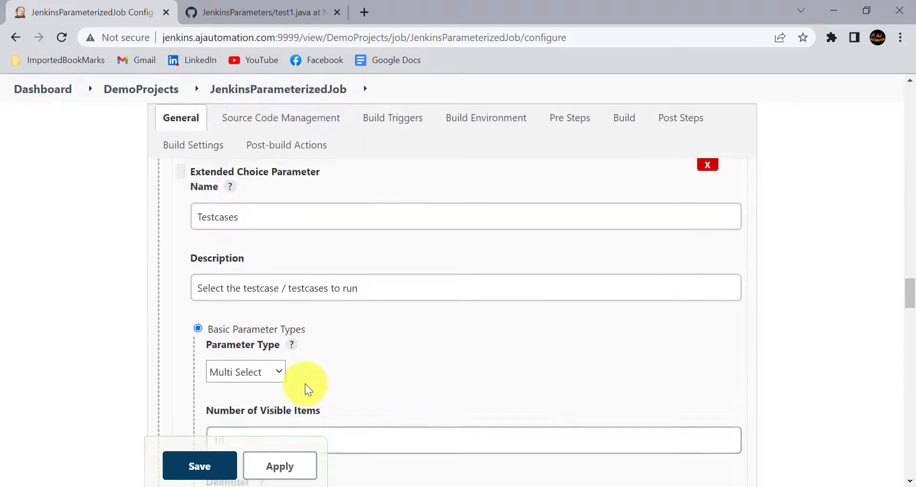
scroll(305, 384, up, 1)
scroll(306, 384, down, 1)
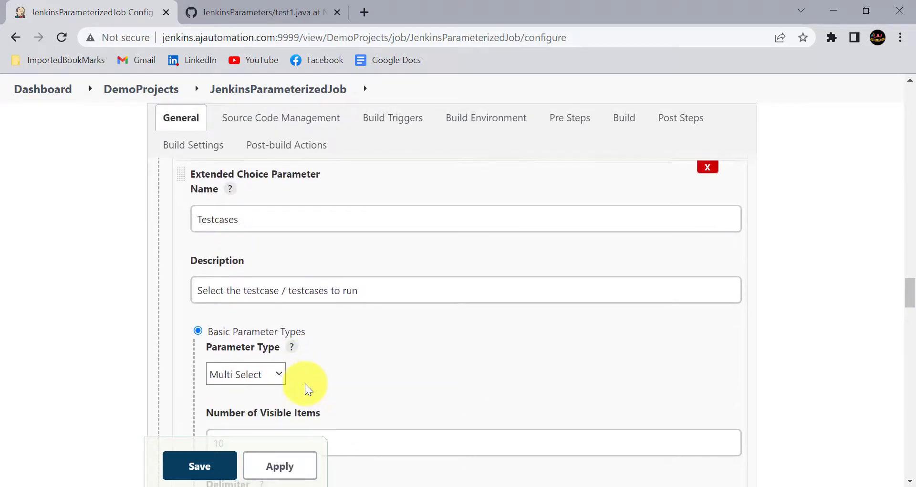
scroll(305, 389, down, 1)
scroll(305, 389, up, 1)
scroll(305, 389, down, 2)
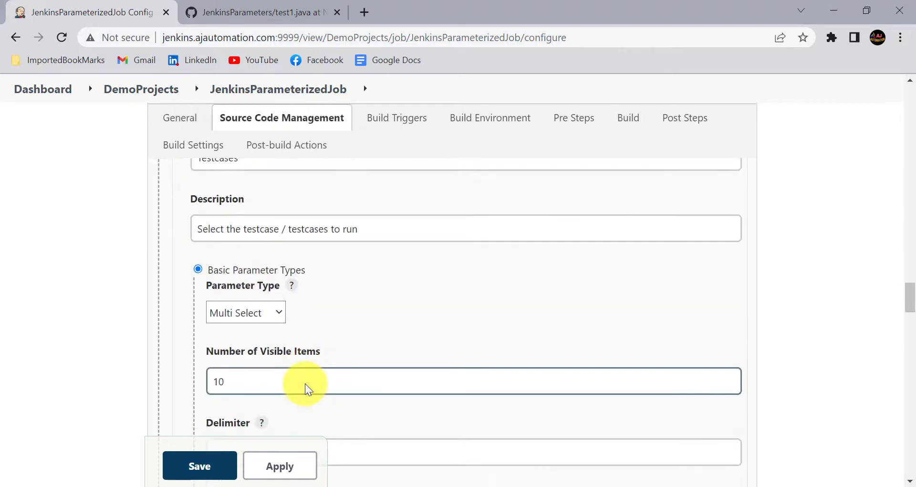
scroll(305, 389, up, 2)
click(222, 248)
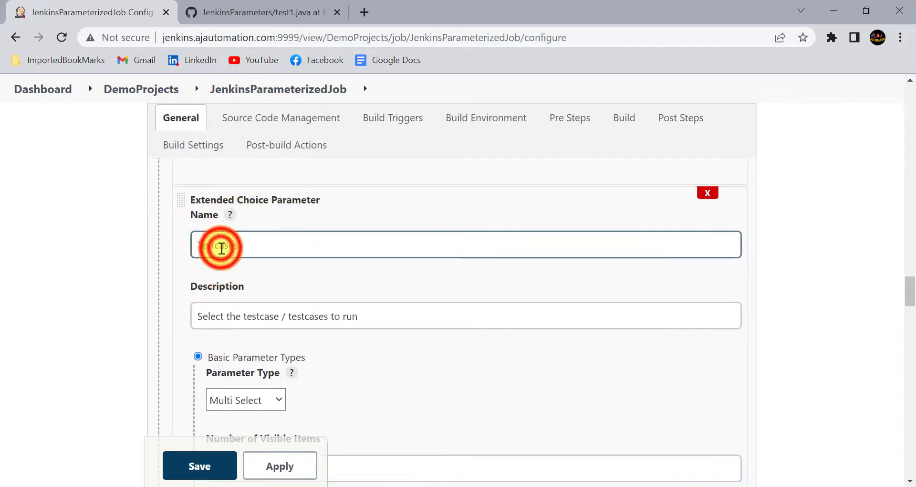
double_click(222, 248)
Complete the batch echo line with %Testcases%, then apply and save the configuration
scroll(347, 284, down, 10)
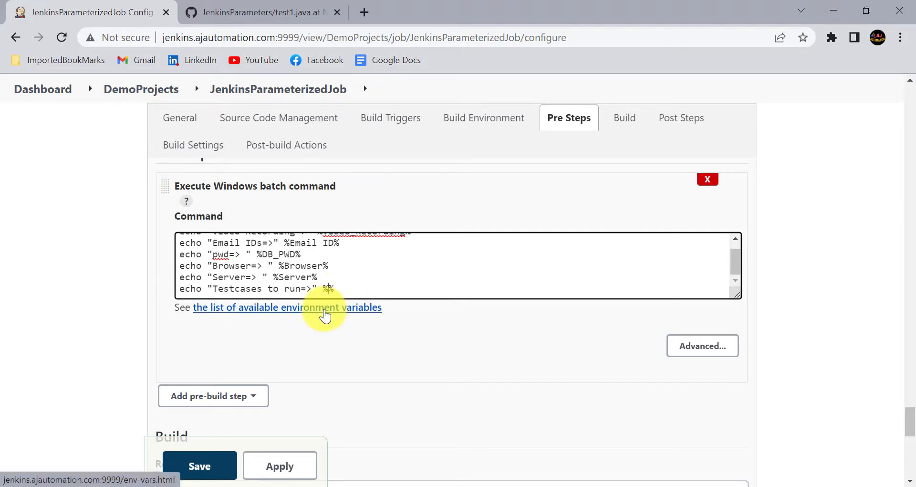
text(estcases)
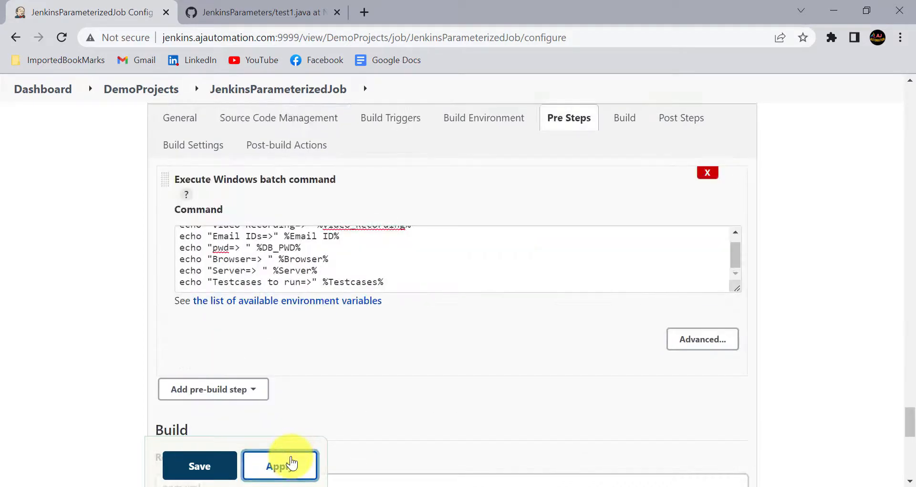
click(288, 464)
click(189, 470)
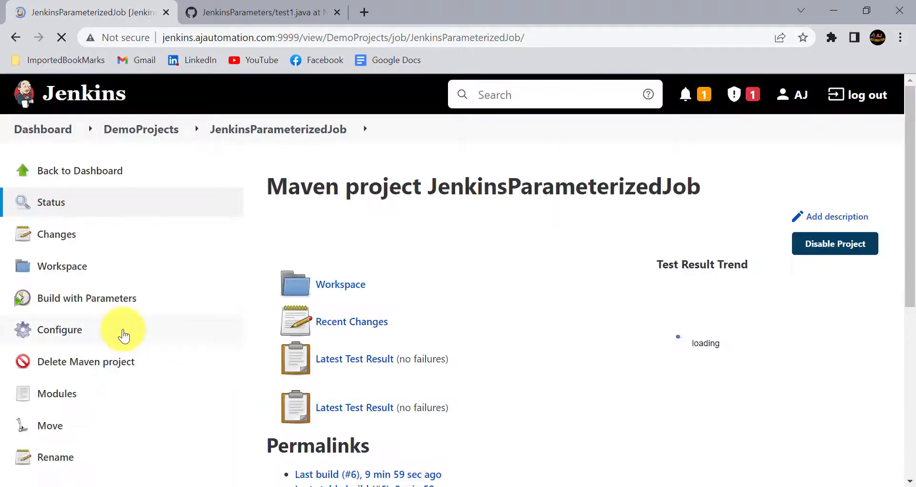
click(104, 299)
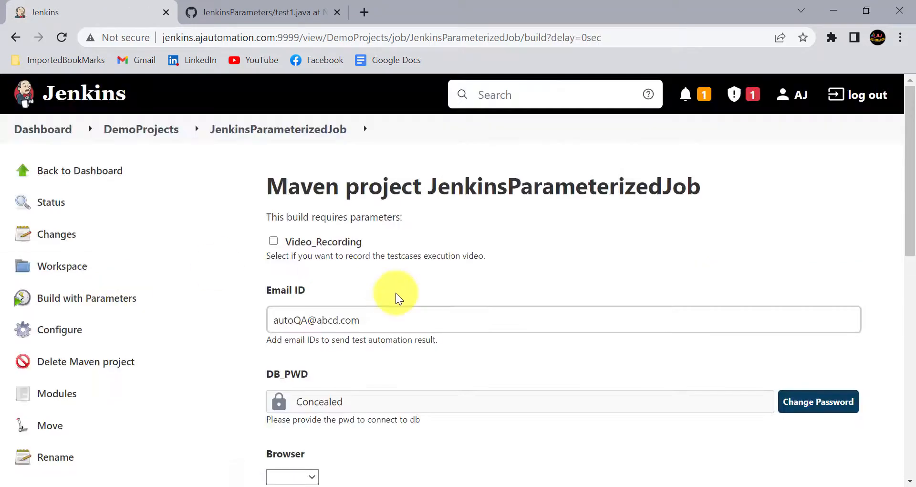
Set Testcases1 to Test2 and select Test1, Test2 and Test3 under Testcases
scroll(397, 293, down, 10)
scroll(396, 293, down, 1)
scroll(364, 270, up, 1)
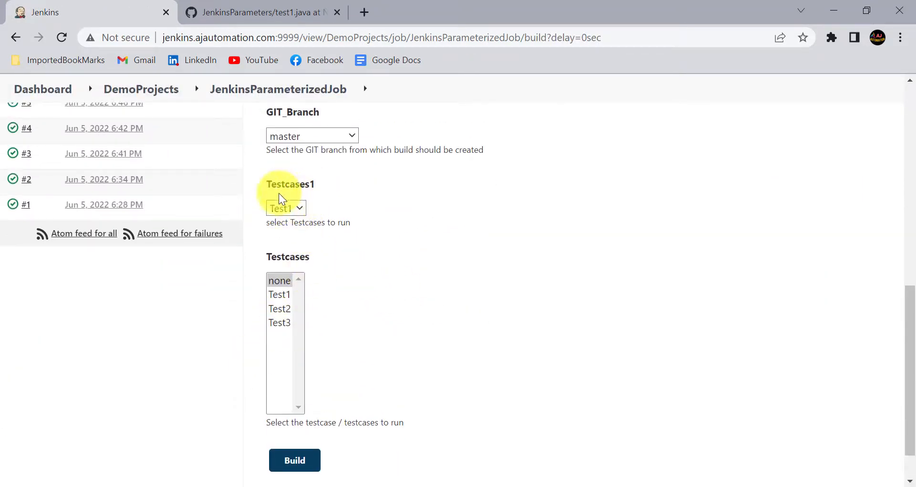
click(282, 209)
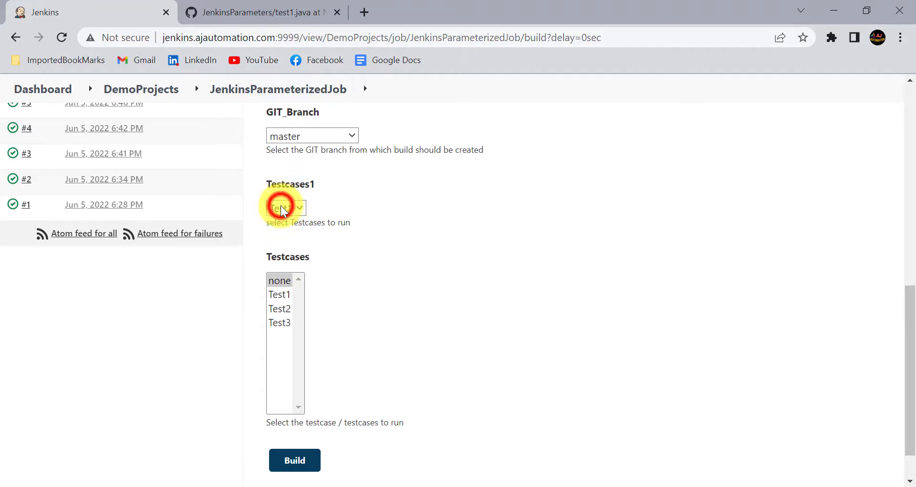
click(278, 232)
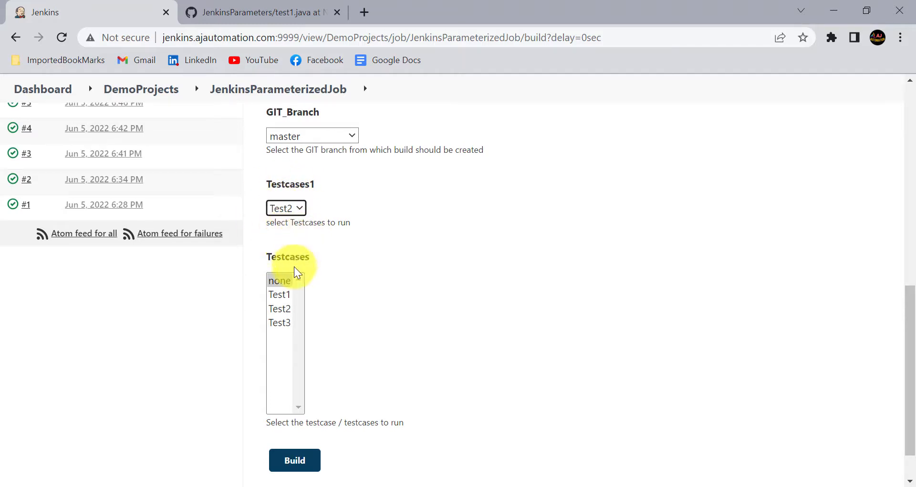
click(281, 295)
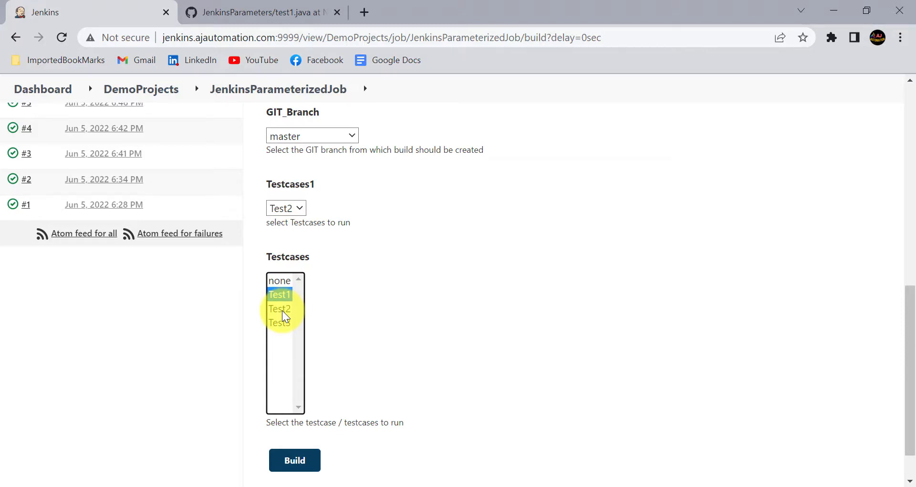
ctrl+click(283, 310)
ctrl+click(287, 323)
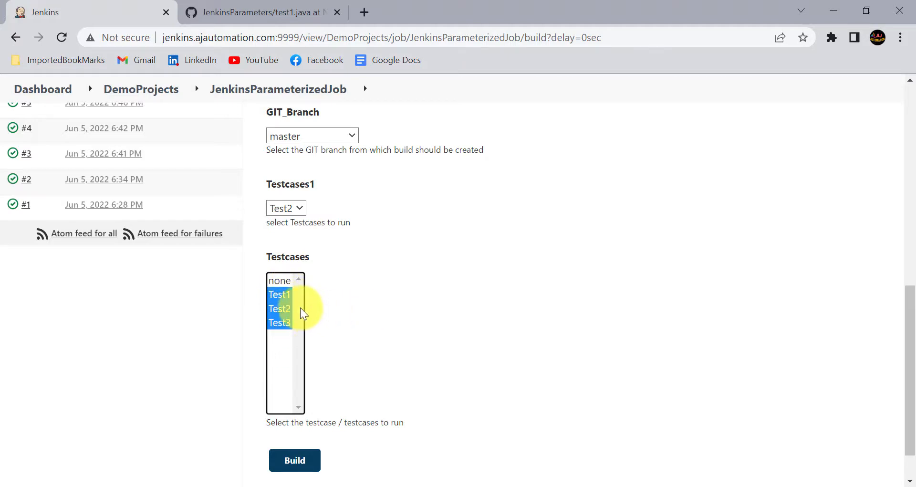
Choose Chrome as the browser, enable Video_Recording, and start the build
scroll(330, 276, up, 3)
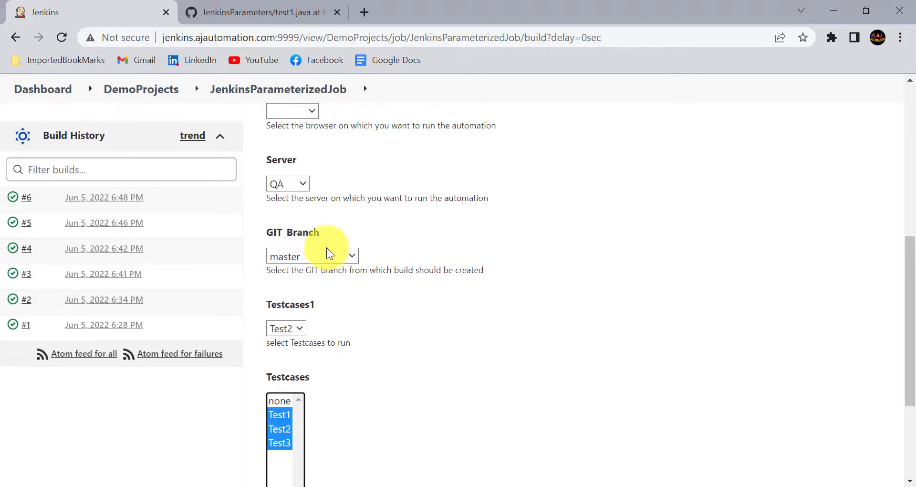
scroll(286, 272, up, 2)
scroll(320, 220, up, 1)
click(296, 221)
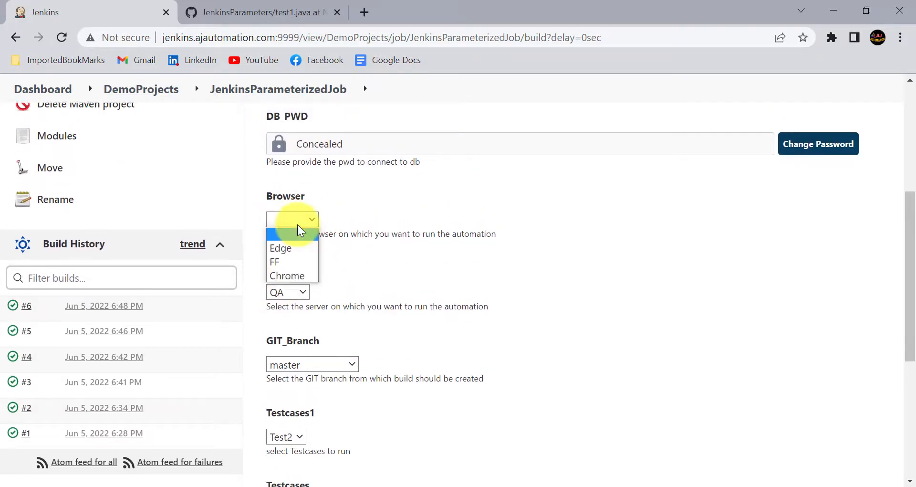
click(287, 276)
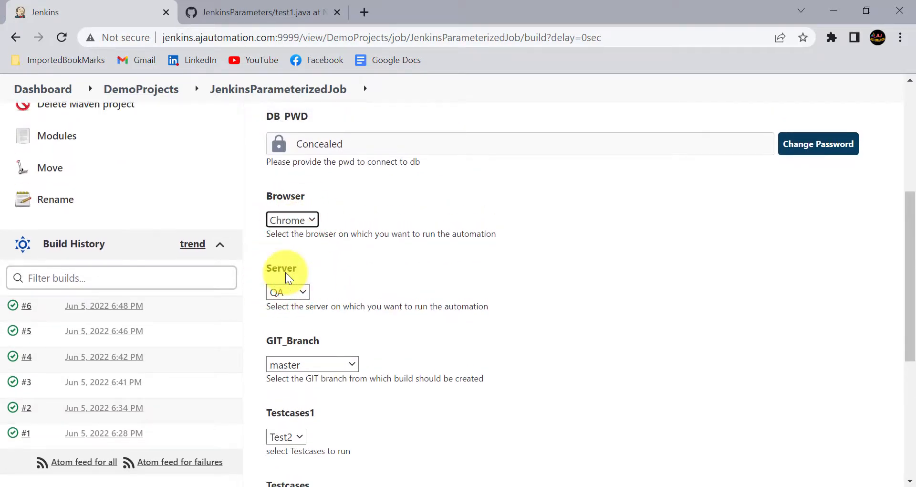
scroll(286, 275, up, 5)
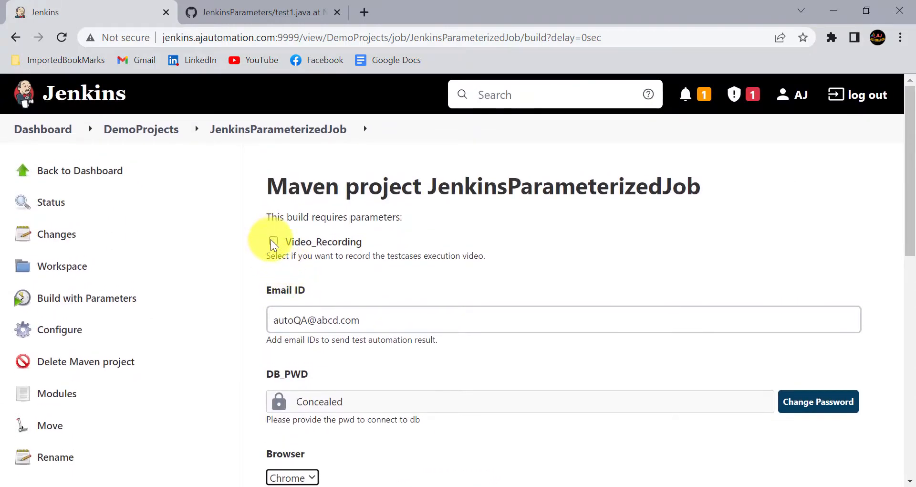
click(273, 241)
scroll(287, 281, down, 2)
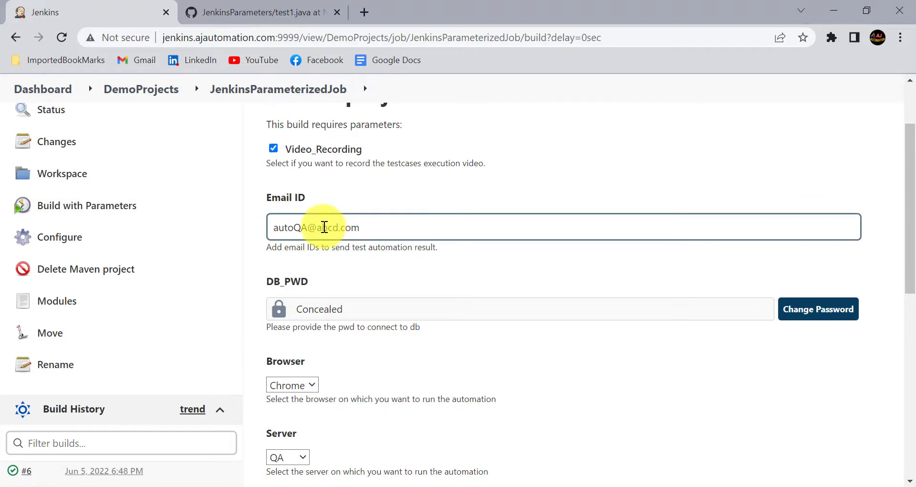
click(303, 234)
scroll(365, 234, down, 10)
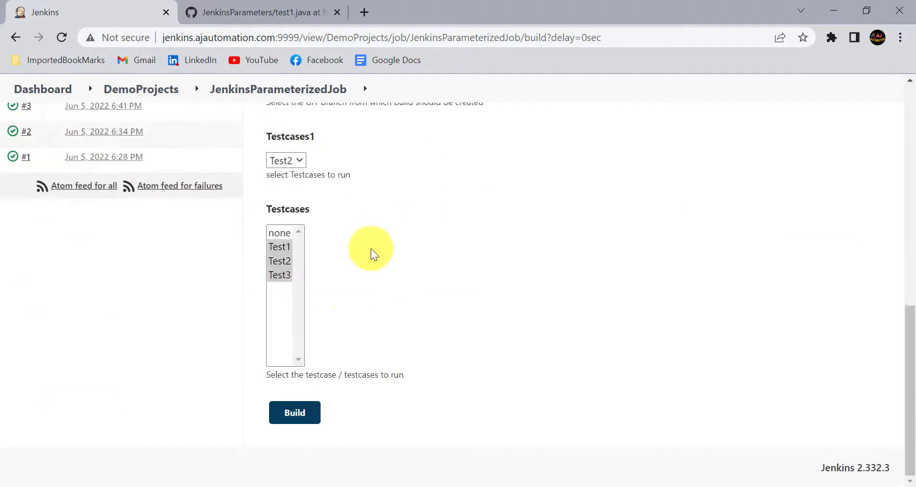
click(295, 413)
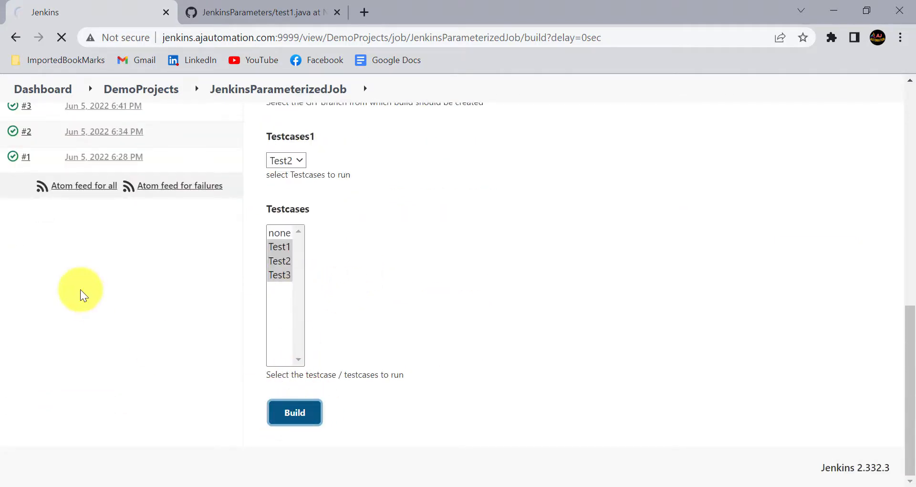
Open build #7's console output and highlight the echoed Testcases and Video Recording values
scroll(73, 296, down, 5)
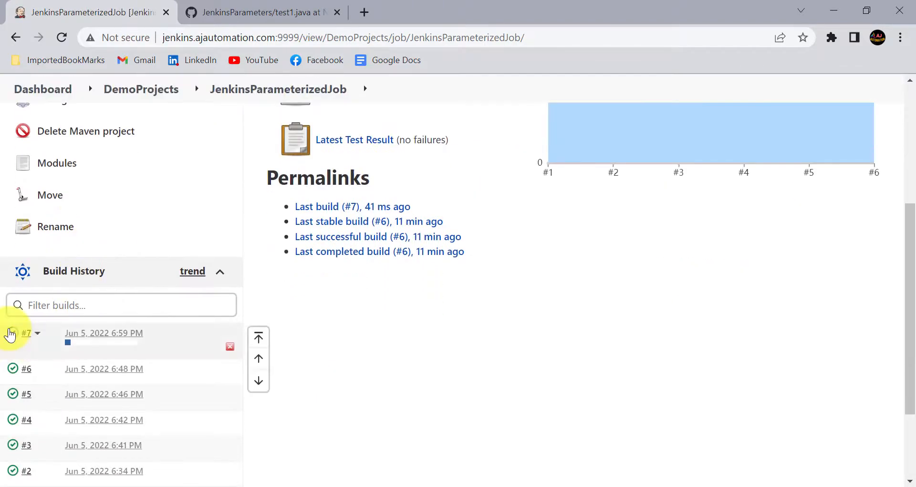
click(12, 336)
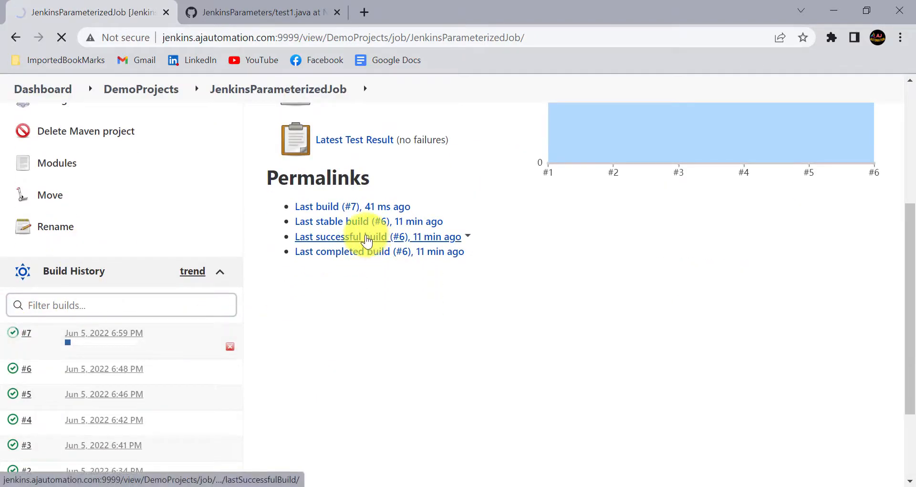
scroll(419, 365, down, 5)
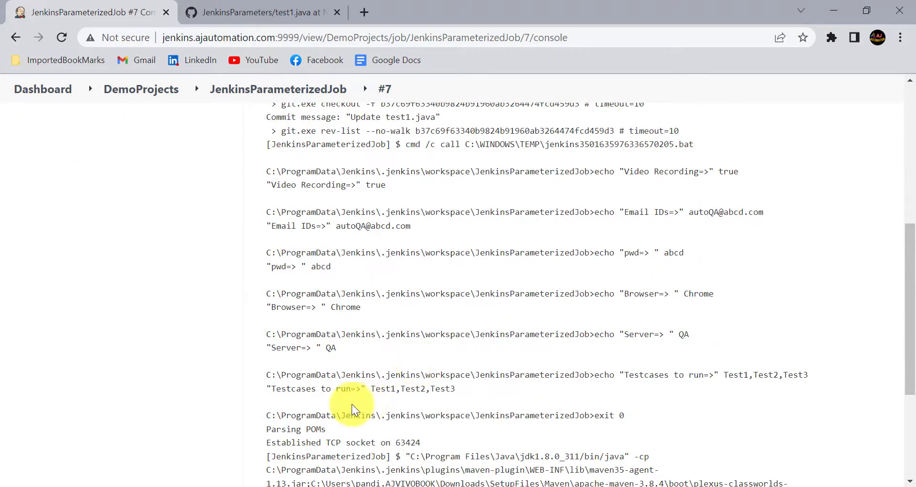
drag(268, 388, 449, 386)
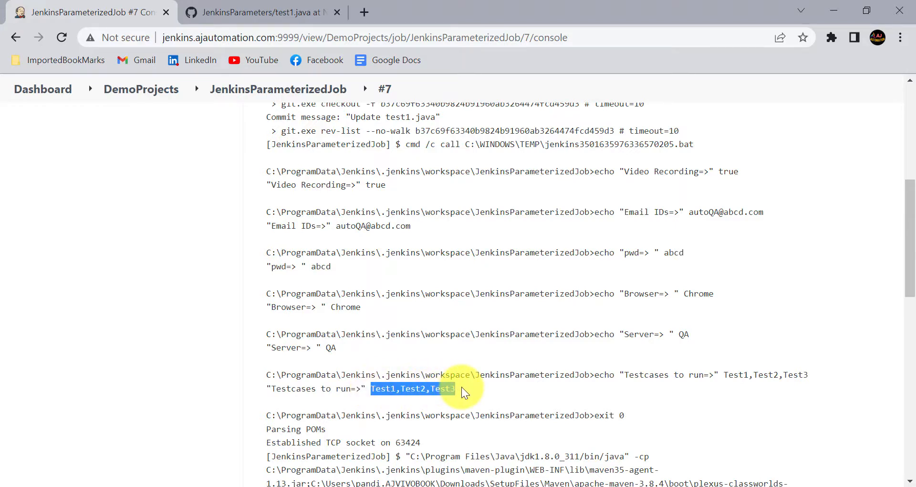
click(343, 306)
click(369, 225)
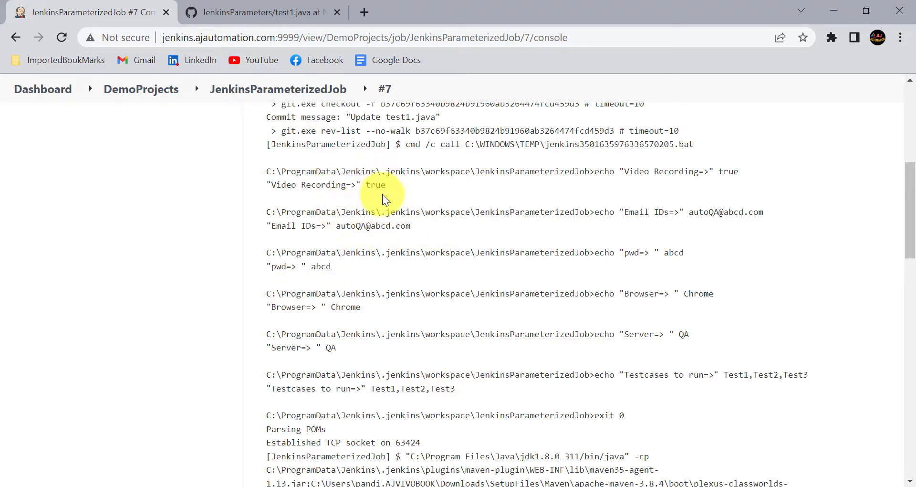
drag(387, 187, 266, 191)
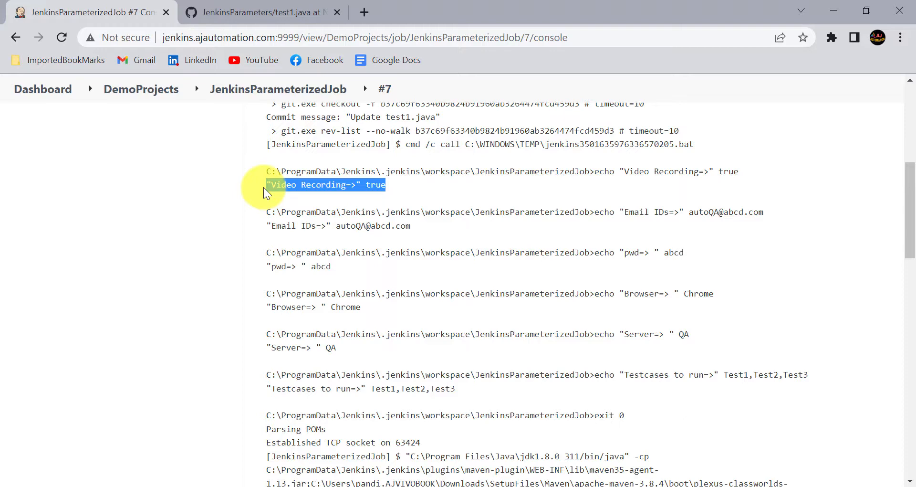
scroll(362, 267, down, 2)
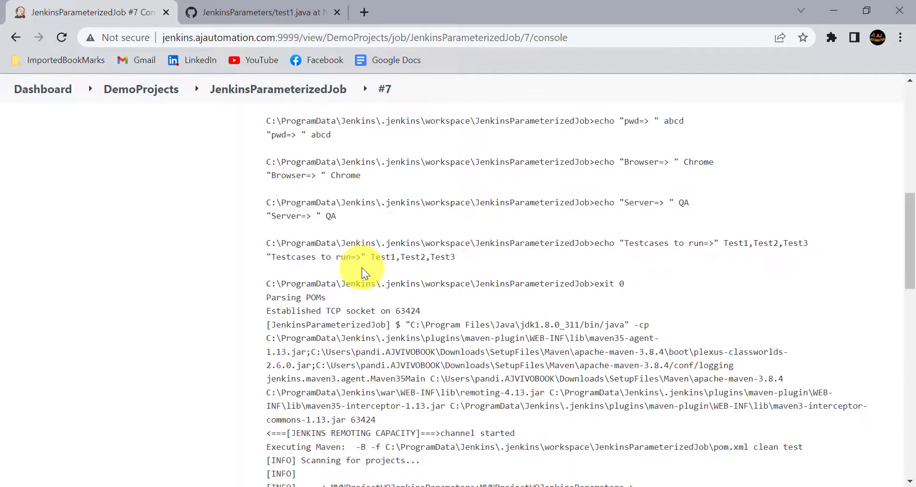
scroll(362, 267, up, 10)
click(65, 372)
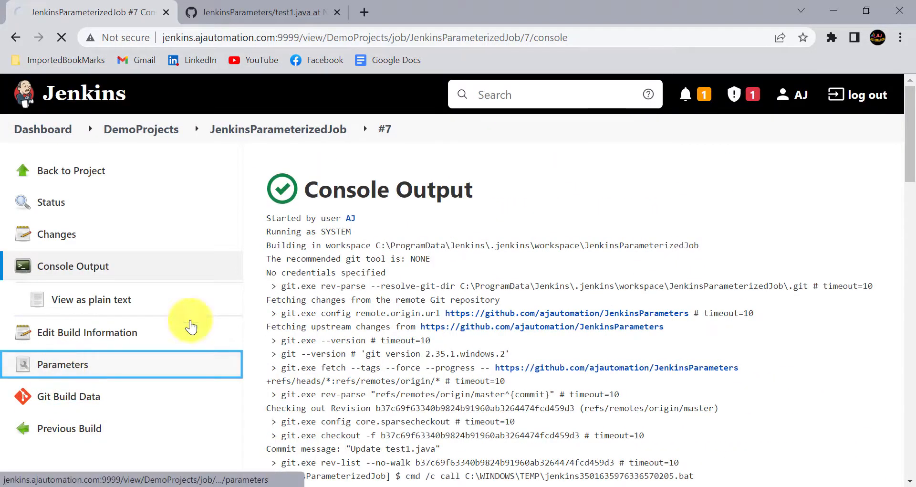
Check build #7's parameters, highlighting the recorded Testcases value Test1,Test2,Test3
scroll(394, 372, down, 3)
scroll(391, 366, down, 5)
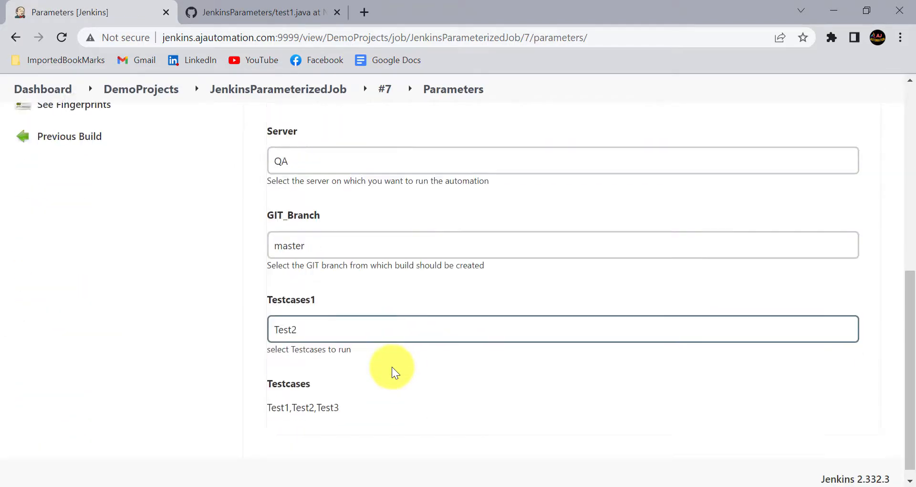
drag(268, 396, 347, 403)
scroll(348, 398, up, 8)
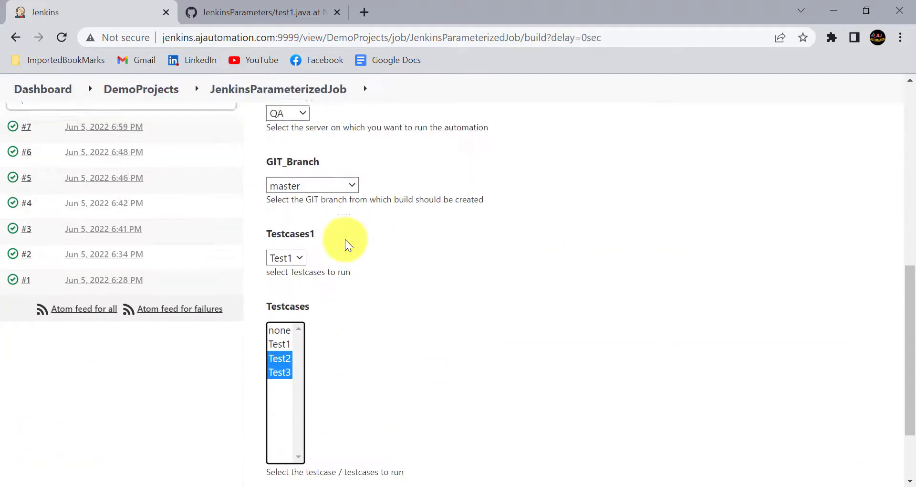
scroll(345, 245, down, 2)
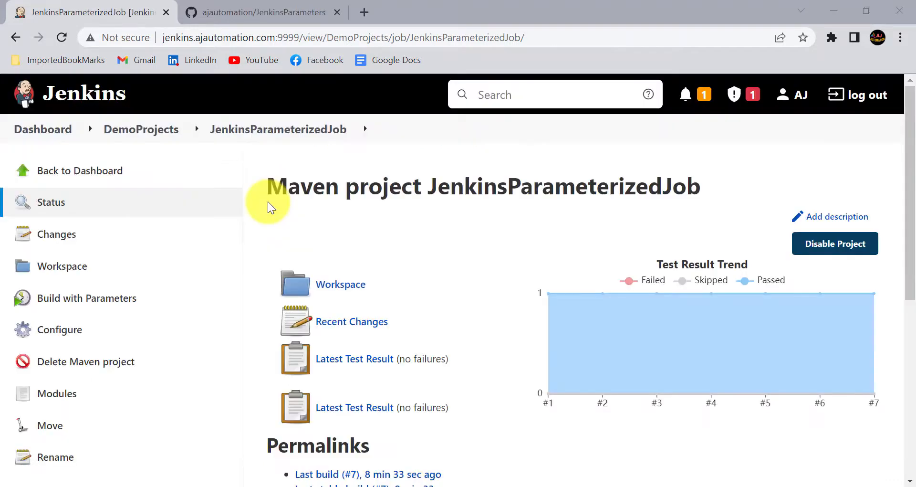
In the DemoProjects view, create a new Freestyle project named Deploy_Build
click(159, 129)
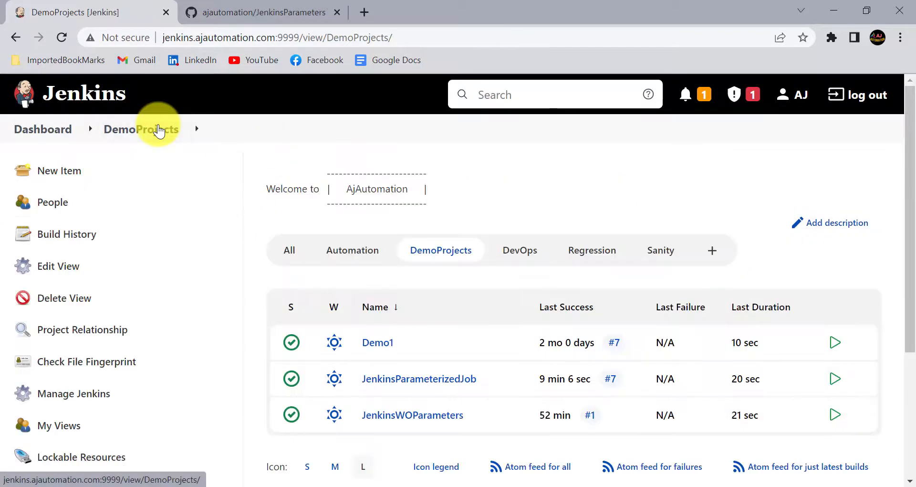
click(67, 173)
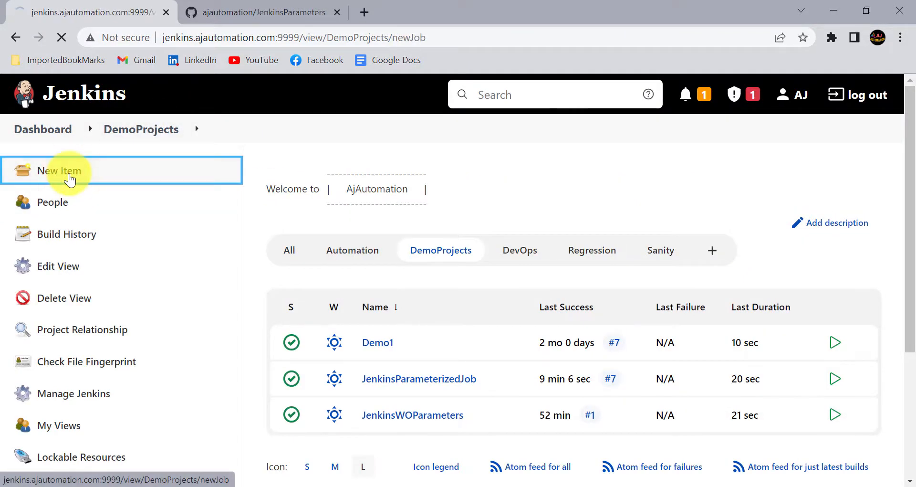
text(Deploy Build)
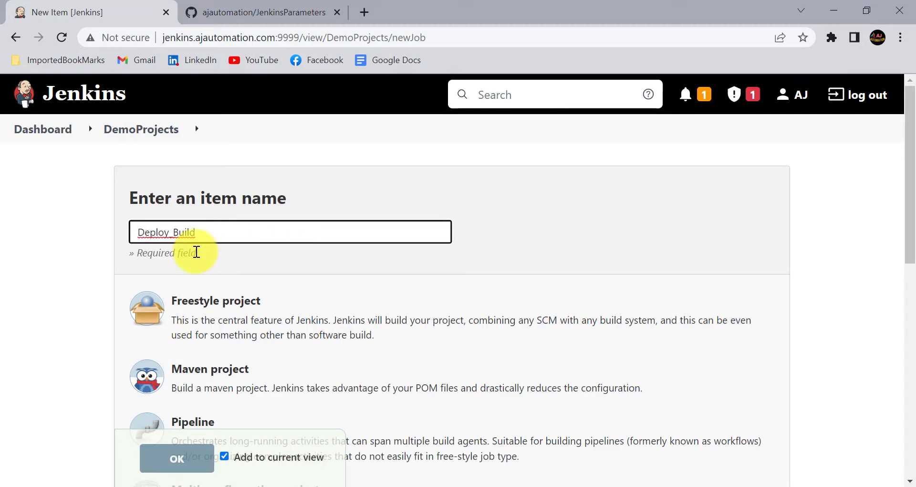
scroll(224, 353, down, 1)
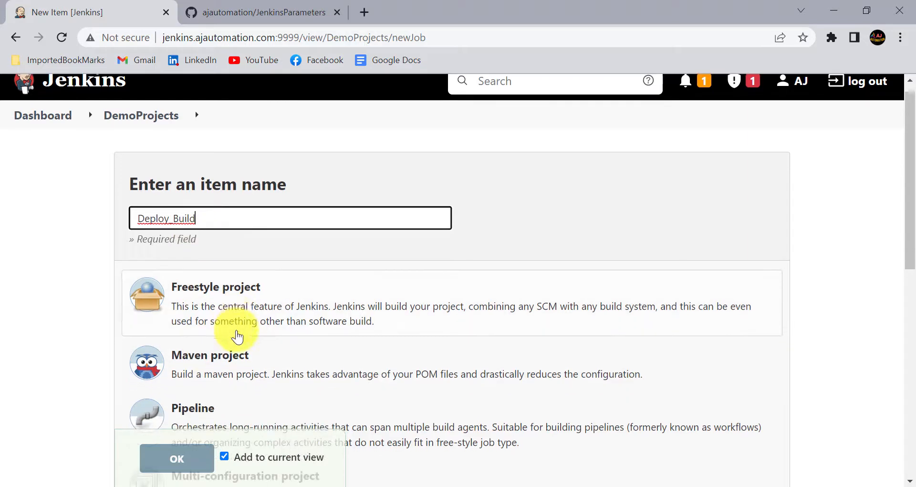
click(216, 318)
click(181, 461)
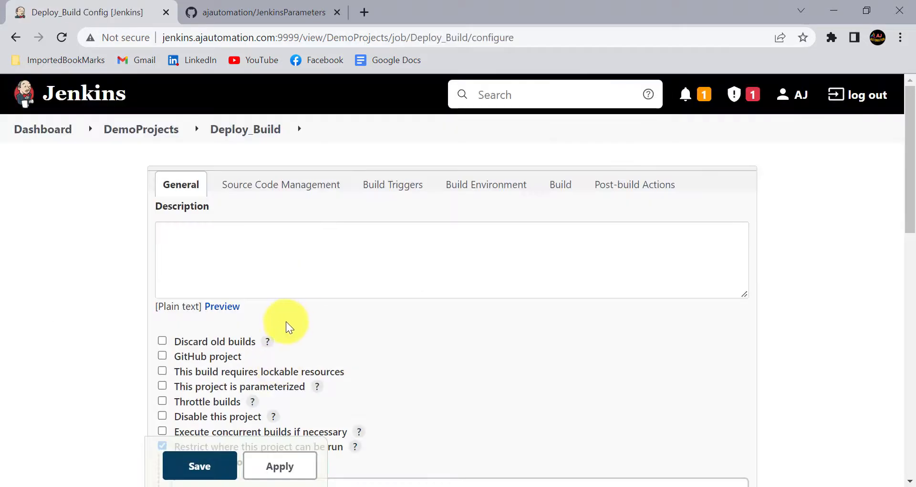
Make the project parameterized and add a String Parameter
scroll(265, 321, down, 2)
click(240, 311)
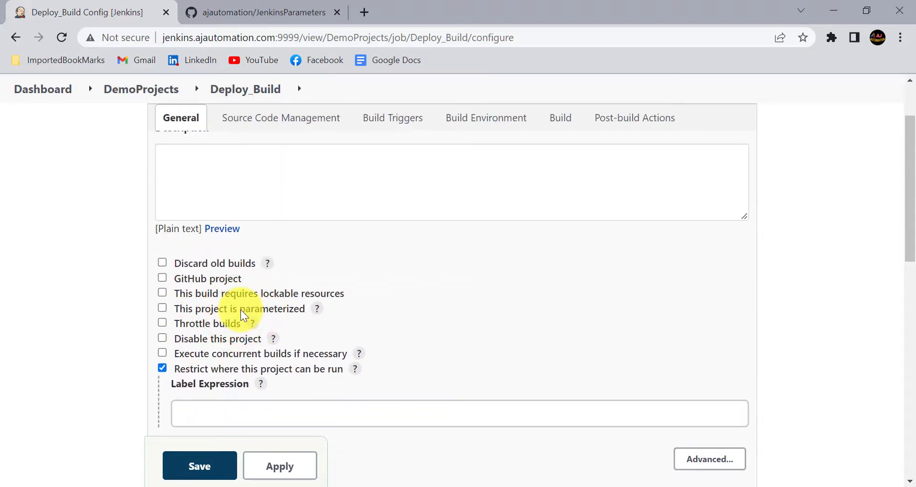
scroll(240, 313, down, 1)
click(219, 284)
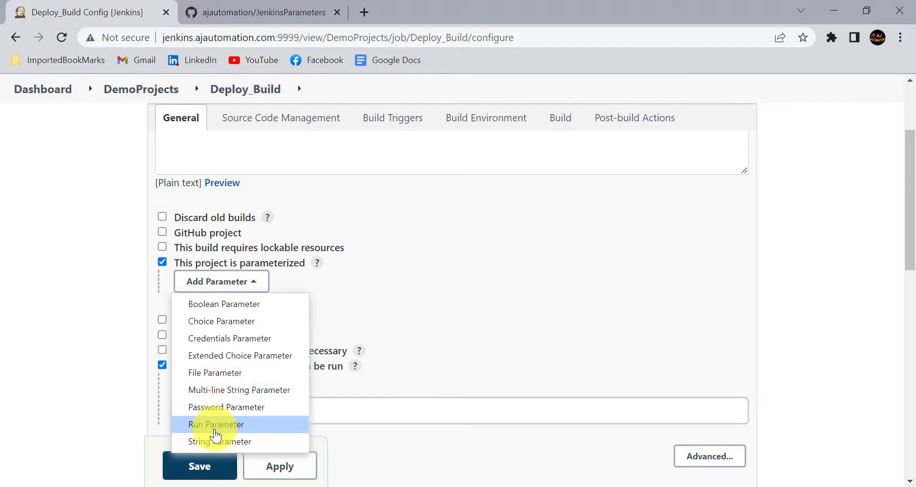
click(221, 441)
Name it Build_Number with default 'latest' and description 'Select the build number to deploy'
scroll(328, 327, down, 1)
click(223, 270)
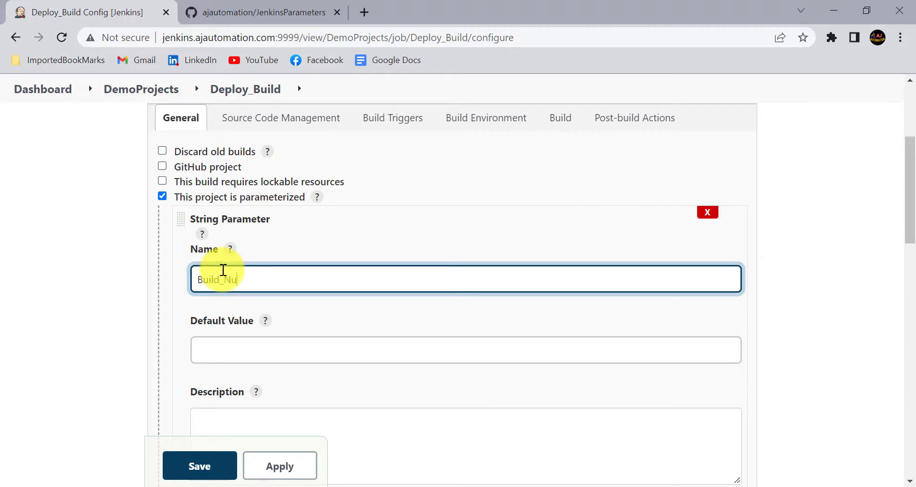
scroll(223, 270, down, 1)
click(223, 294)
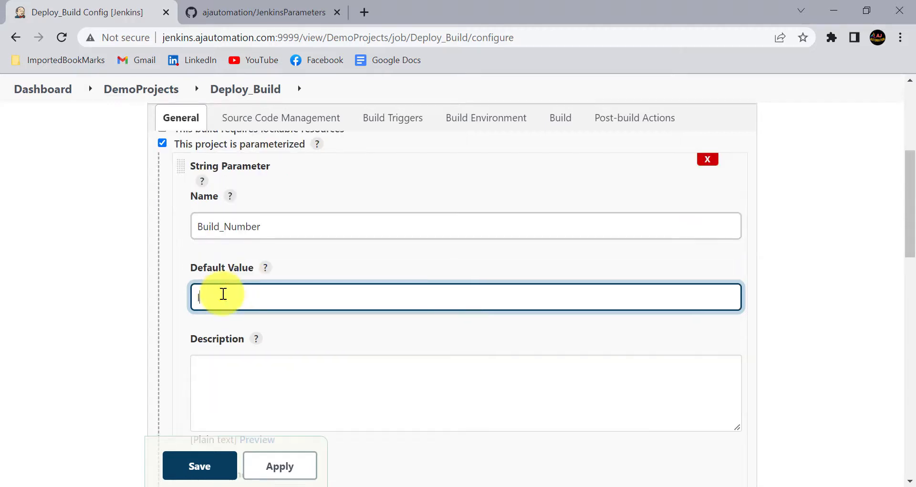
text(latest)
click(215, 367)
text(Select the build number to deploy)
Add a Choice Parameter, then delete it again
scroll(307, 280, down, 3)
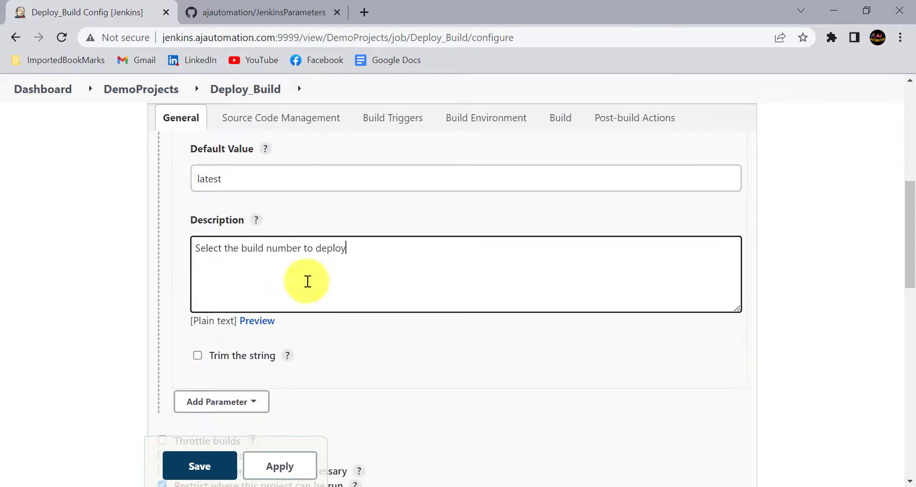
scroll(281, 278, up, 5)
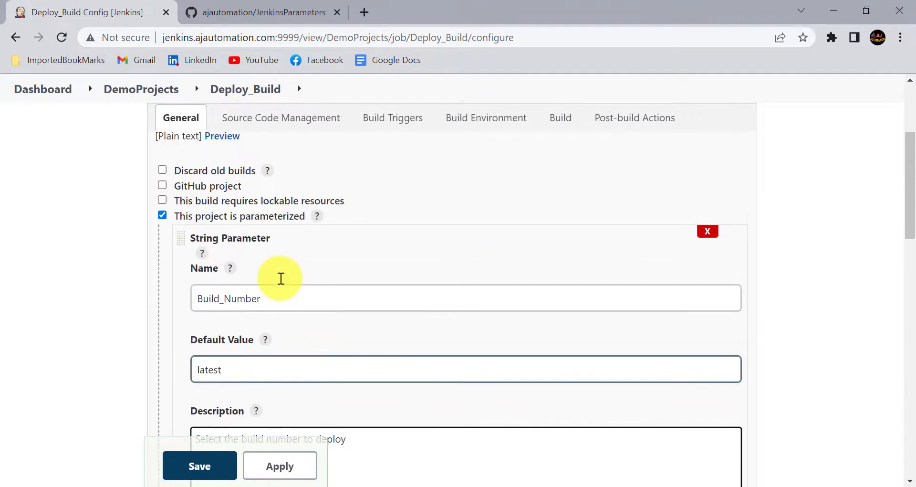
scroll(281, 278, down, 5)
click(215, 373)
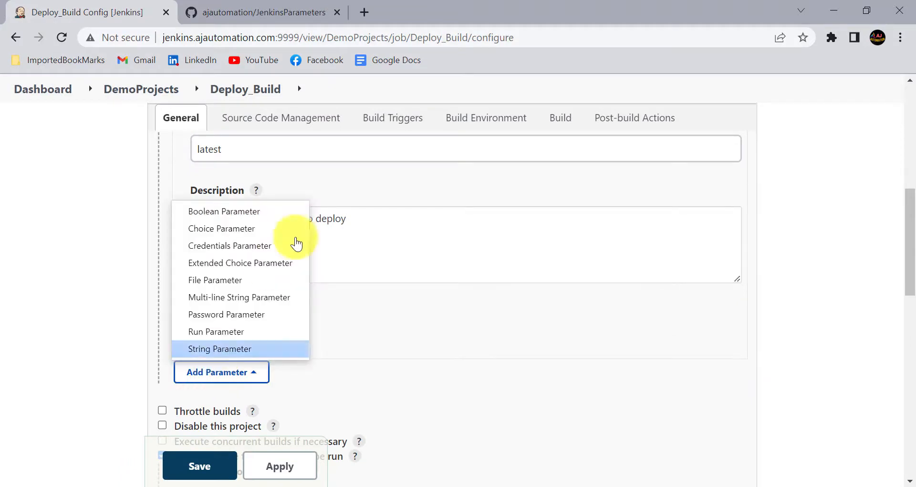
click(242, 234)
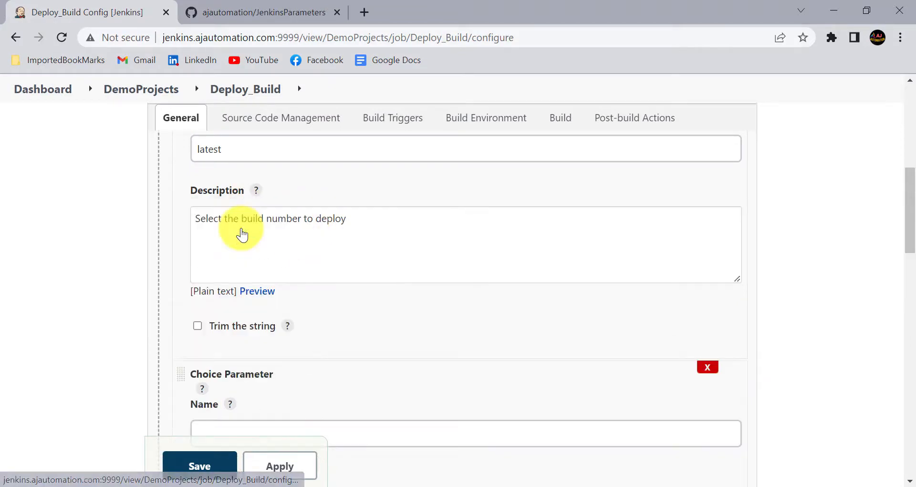
scroll(236, 310, down, 2)
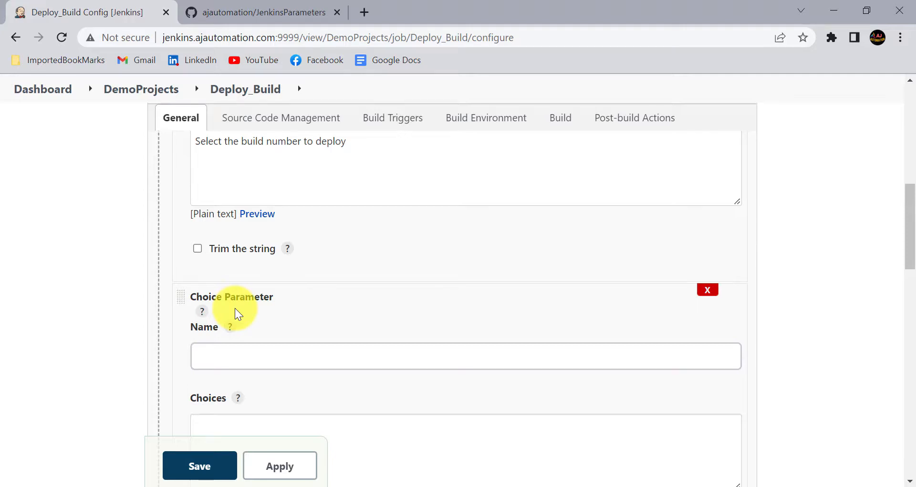
scroll(235, 307, up, 1)
scroll(235, 308, down, 1)
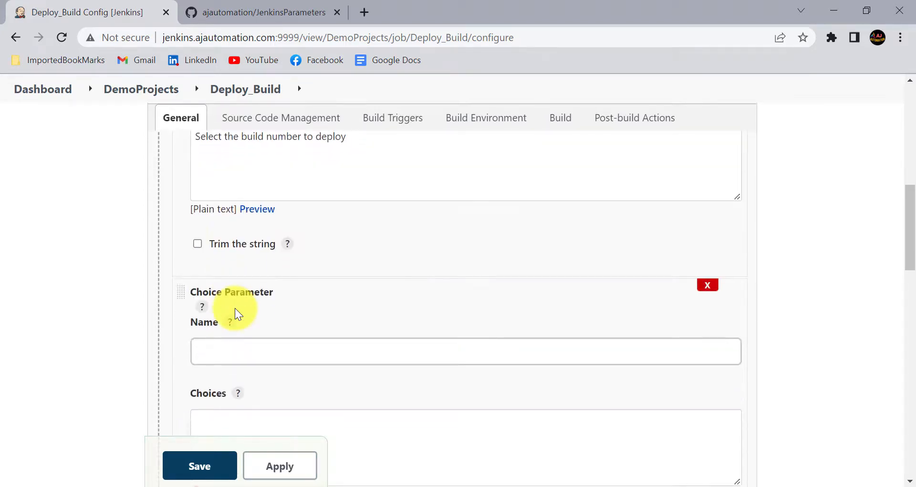
scroll(235, 308, down, 3)
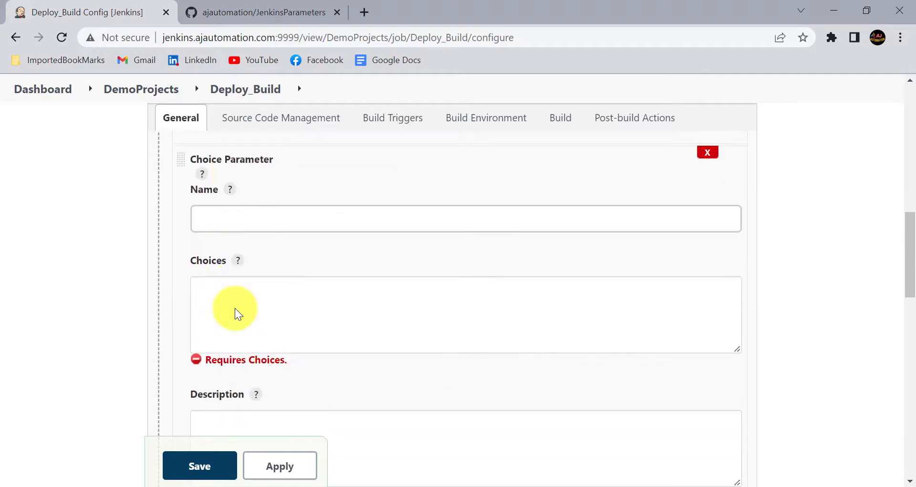
scroll(235, 308, up, 2)
click(707, 238)
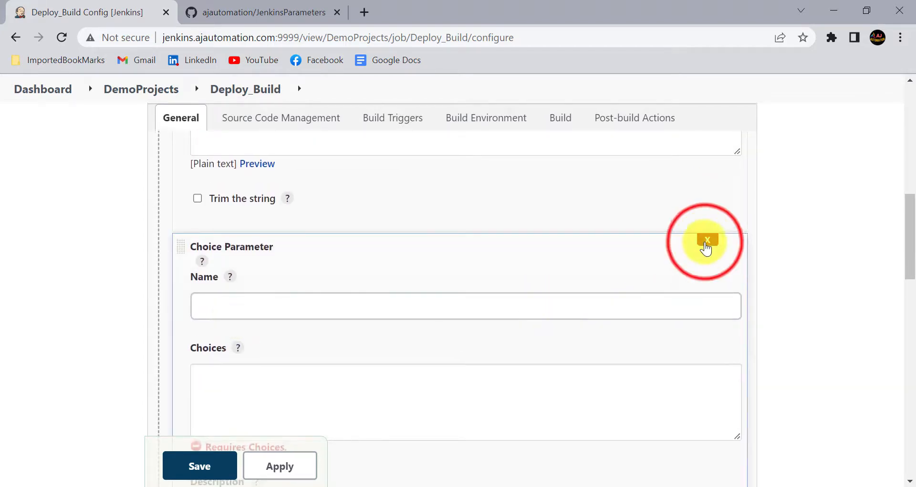
Add an Extended Choice Parameter to the job
scroll(231, 317, up, 2)
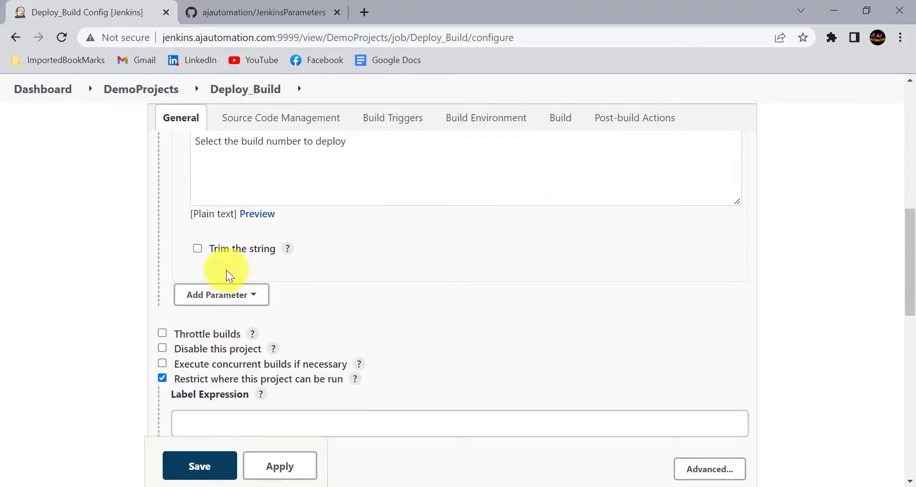
click(196, 295)
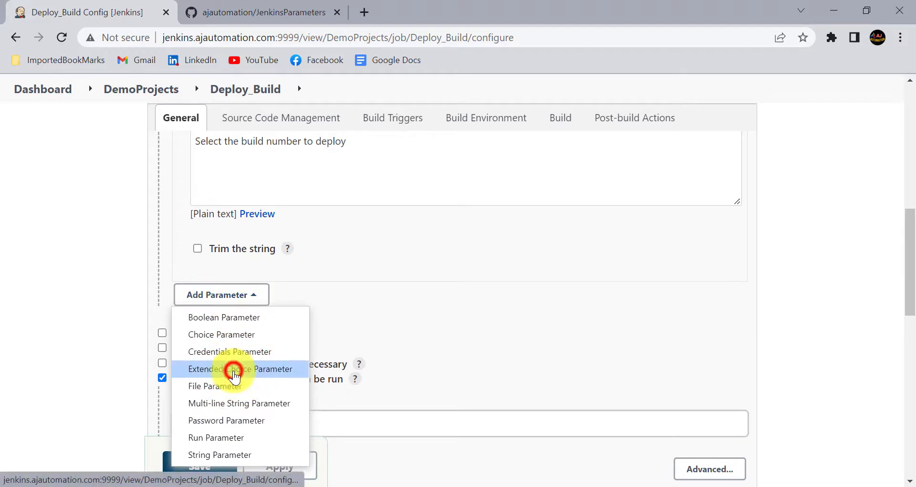
click(237, 369)
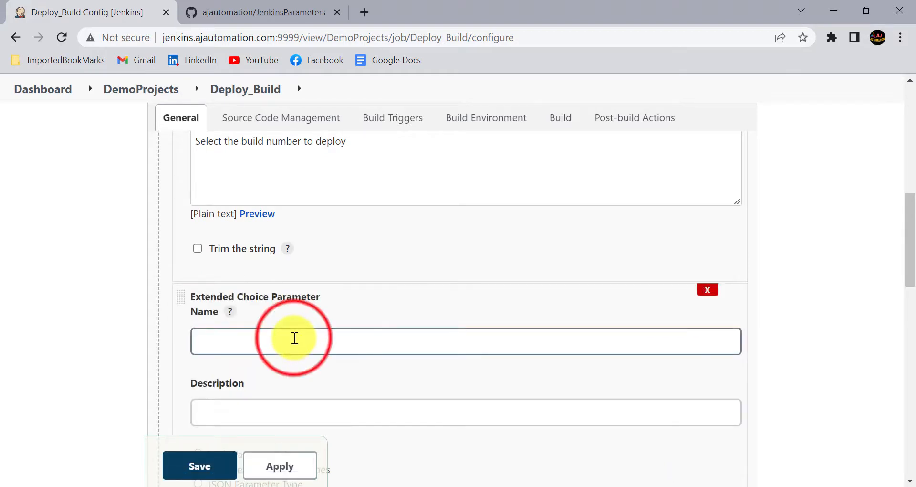
Name the extended parameter Server and paste in its description
click(295, 338)
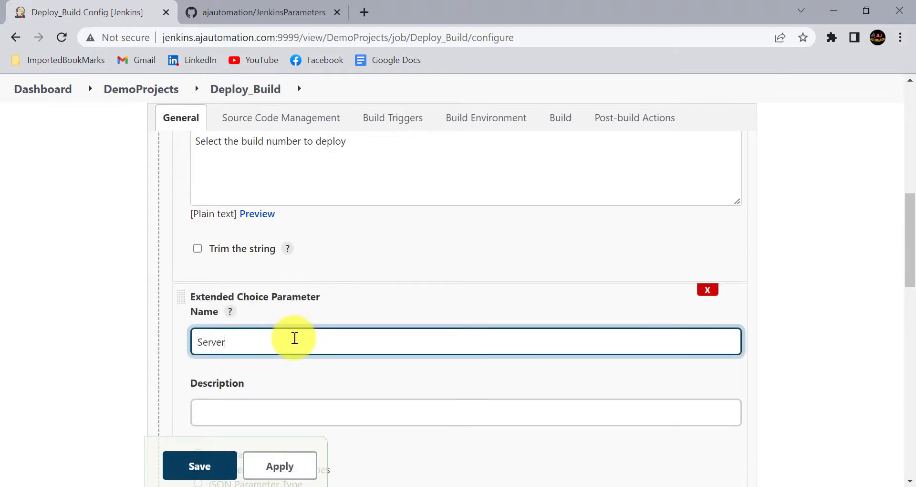
scroll(295, 338, down, 3)
click(219, 281)
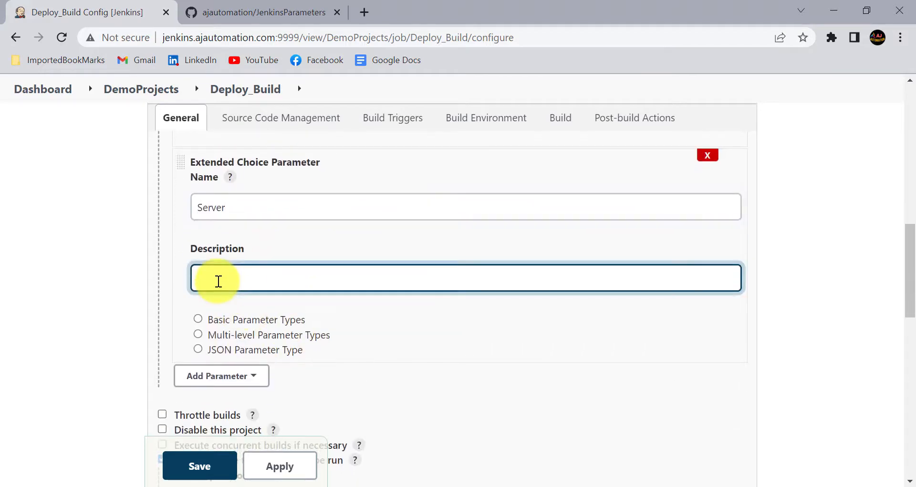
text(Select server on which build to be deployed)
scroll(219, 253, down, 2)
Set Basic parameter type Check Boxes with 5 visible items and a comma delimiter
click(215, 227)
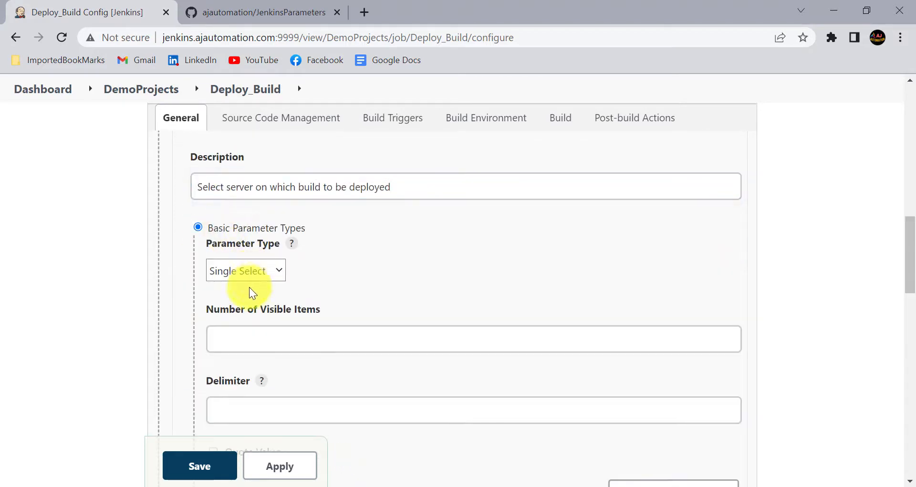
click(248, 270)
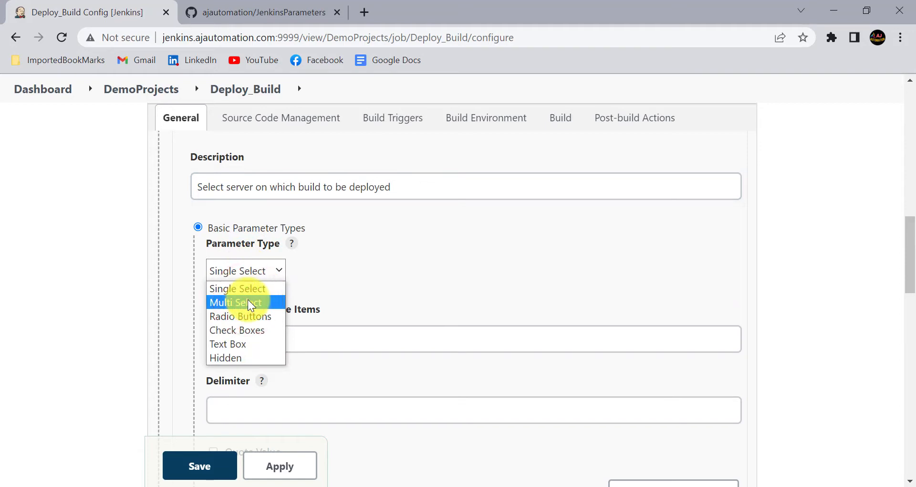
click(248, 300)
click(258, 269)
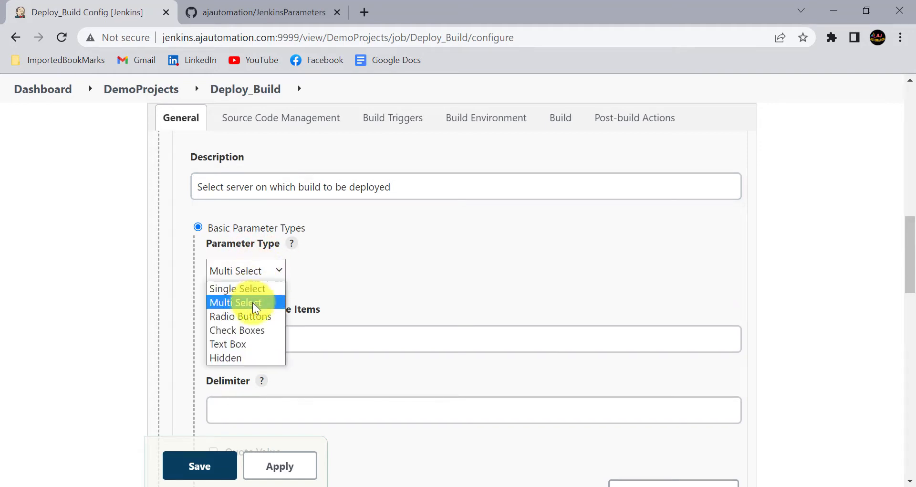
click(242, 329)
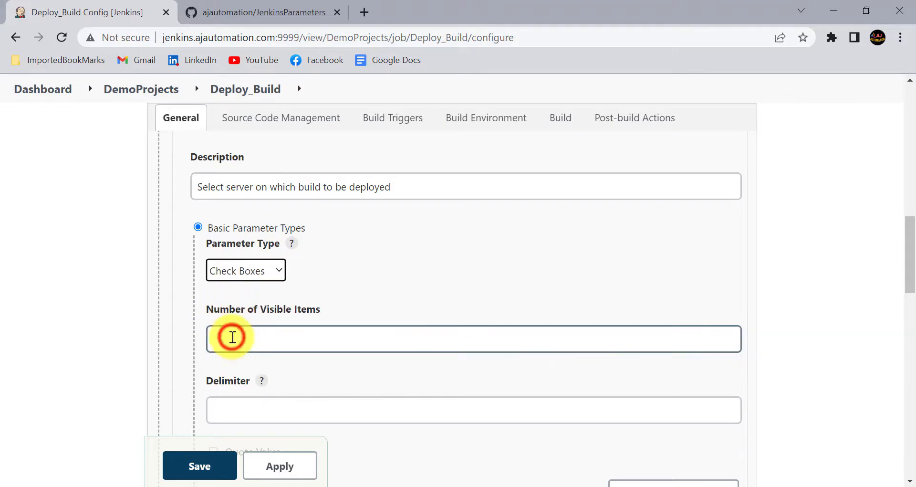
click(233, 337)
scroll(233, 337, down, 2)
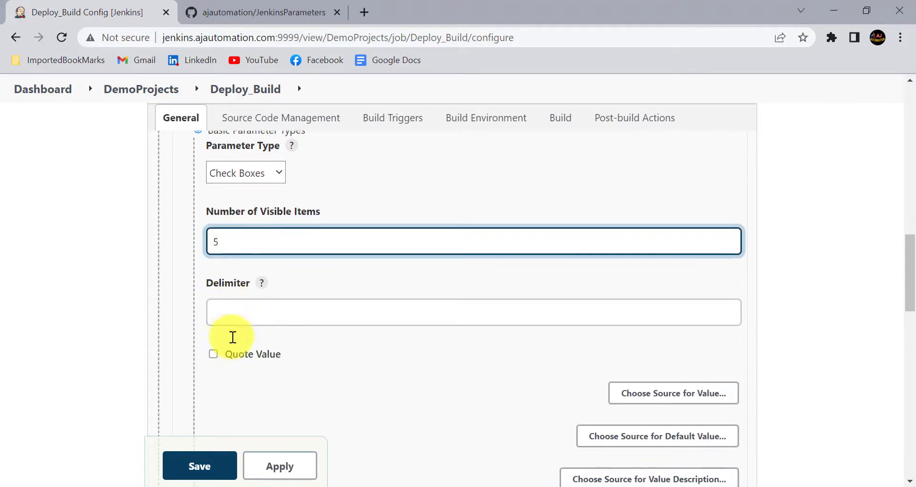
click(248, 317)
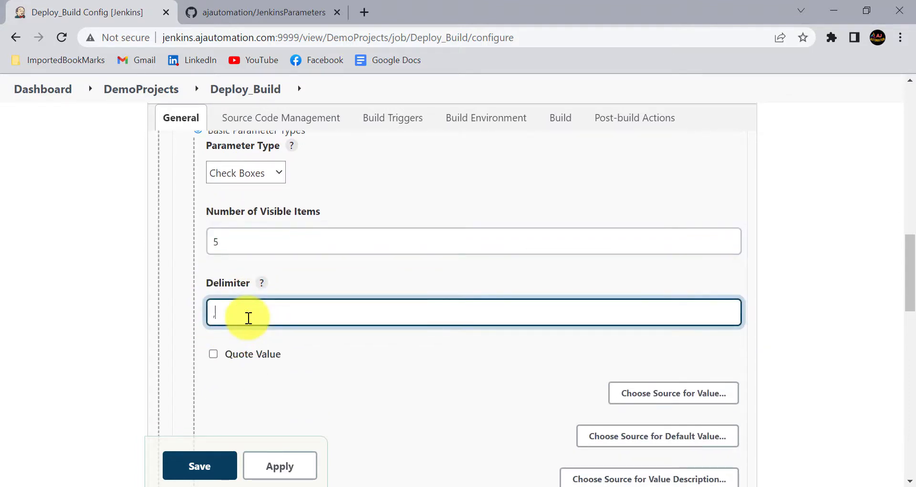
Supply the choices directly as the value list 'QA, UAT, INT'
scroll(249, 317, down, 3)
click(660, 249)
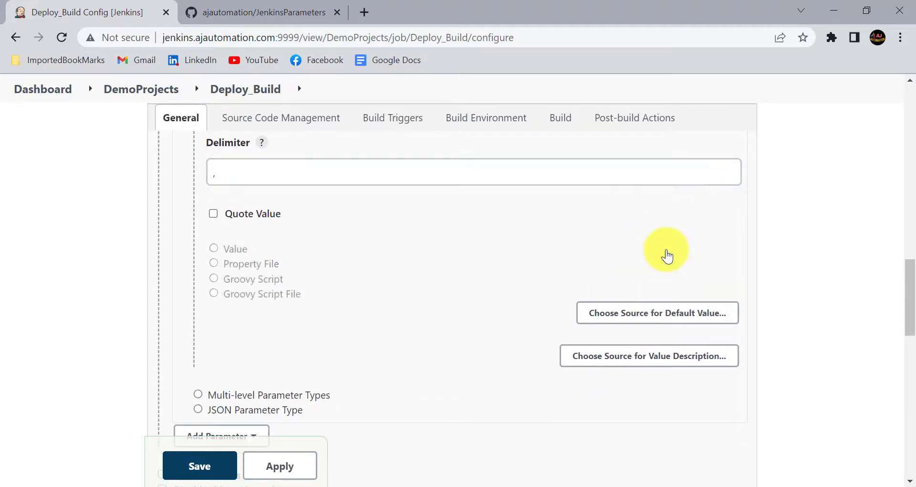
click(236, 249)
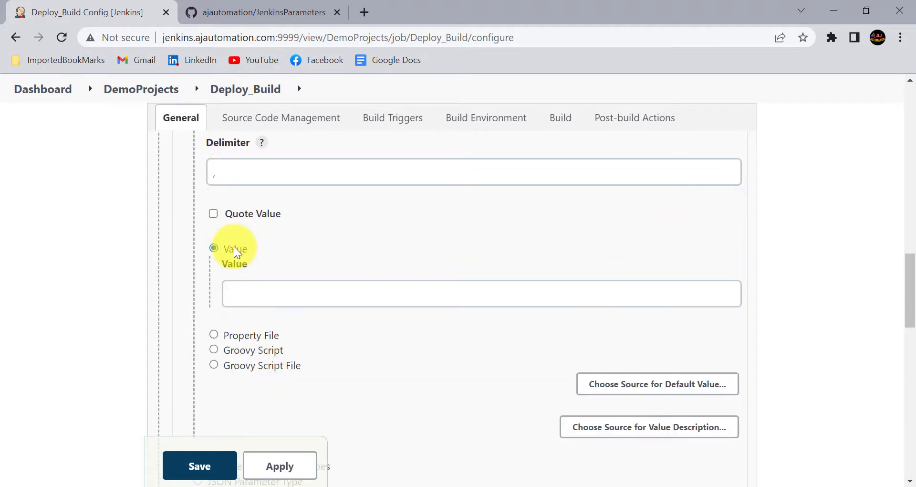
click(247, 290)
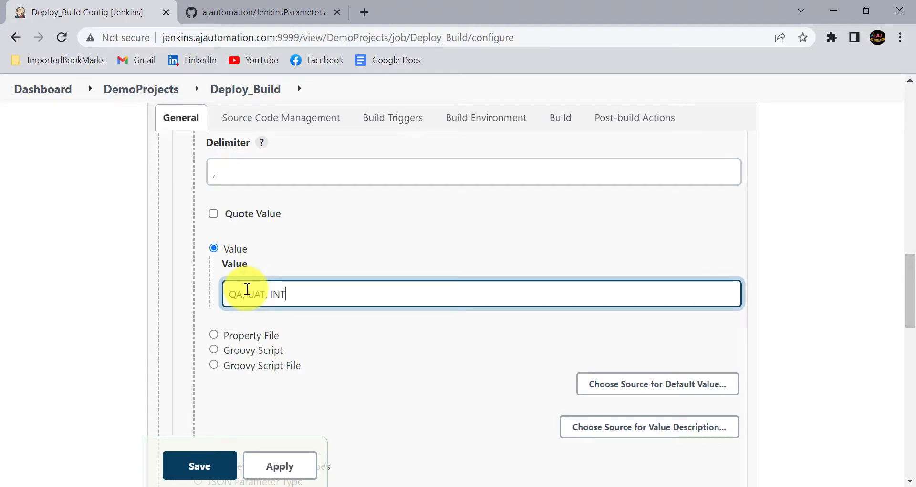
Apply and save the Deploy_Build configuration, then open Build with Parameters
scroll(243, 288, down, 1)
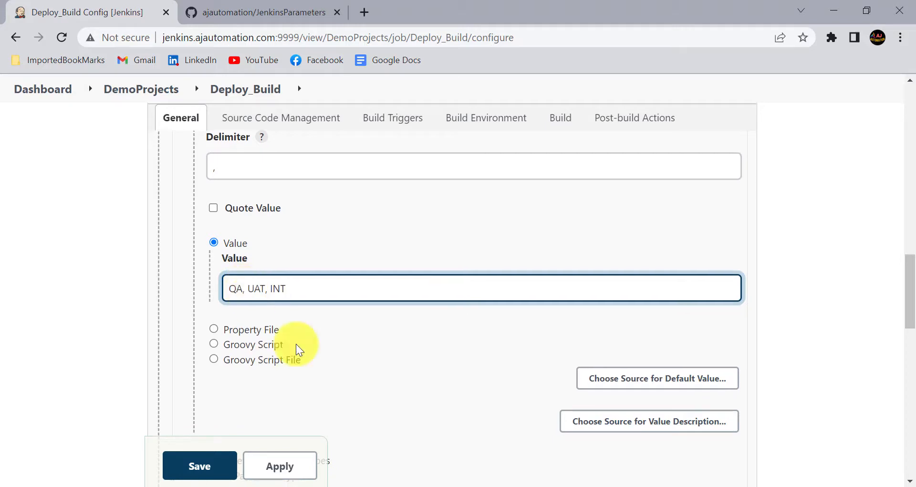
scroll(296, 348, down, 2)
click(277, 463)
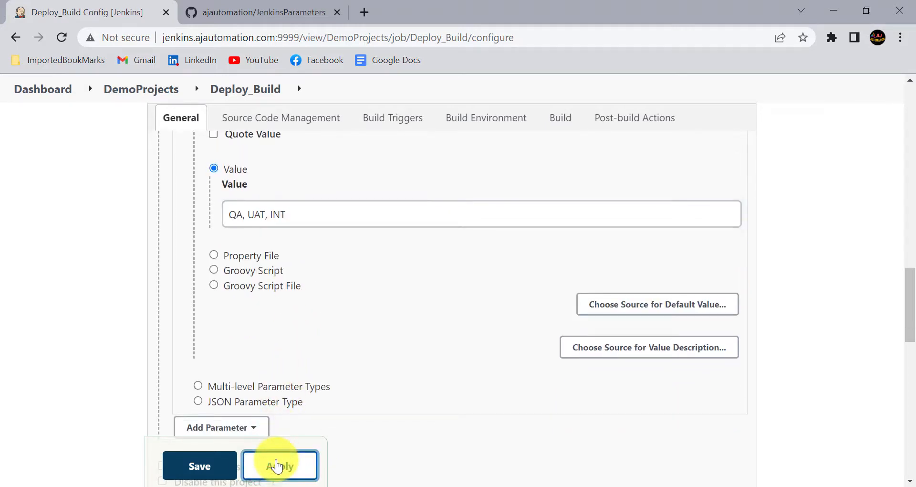
click(192, 468)
click(129, 305)
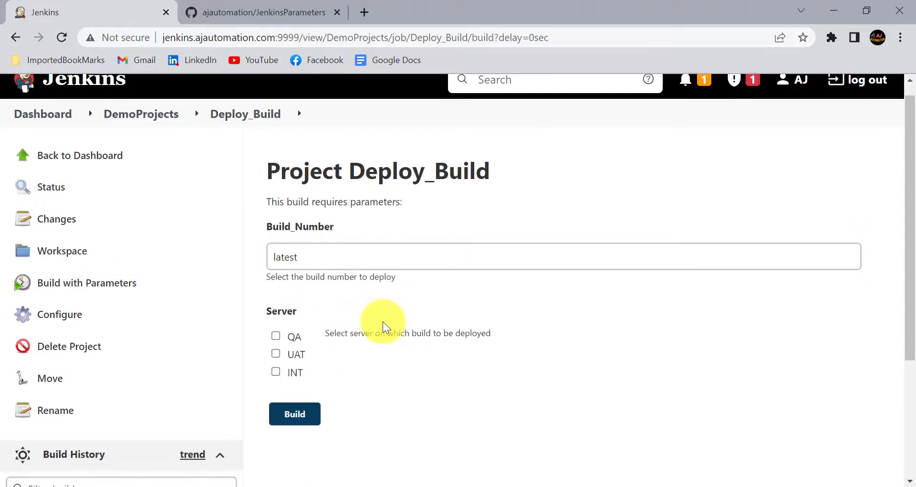
Test the Build_Number field and toggle the QA, UAT and INT checkboxes, leaving all cleared
double_click(332, 271)
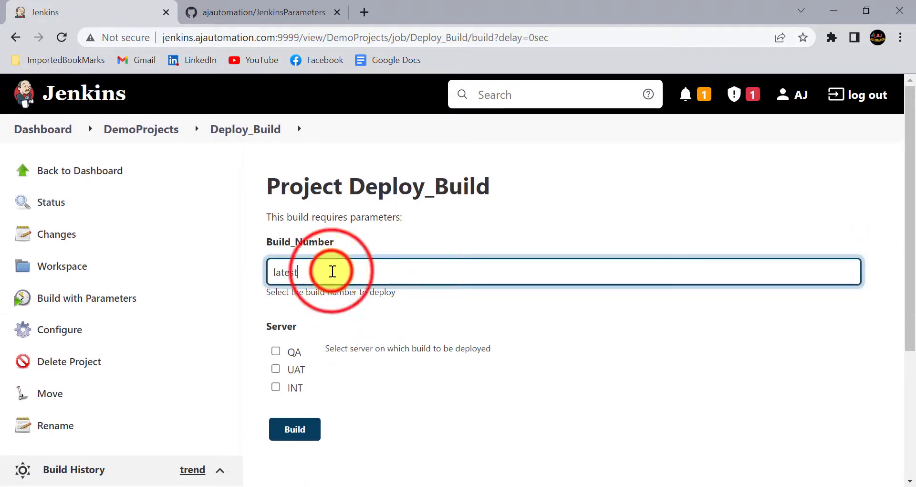
click(339, 280)
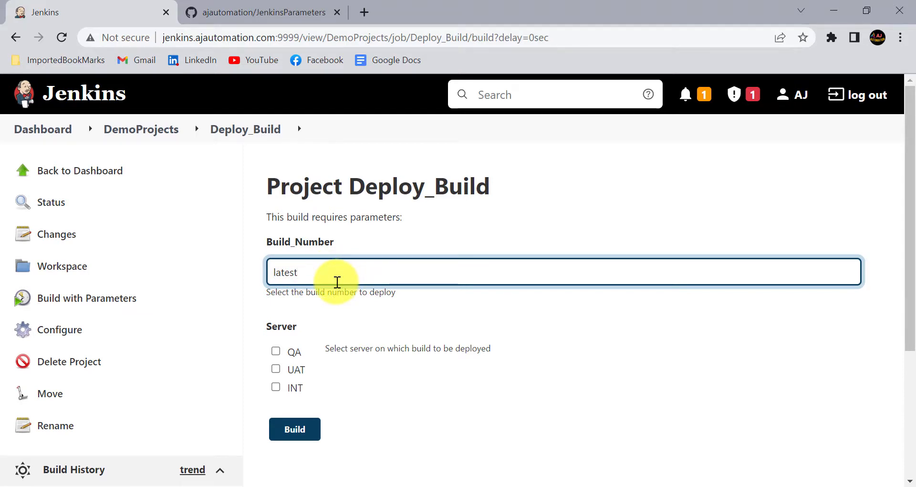
double_click(337, 282)
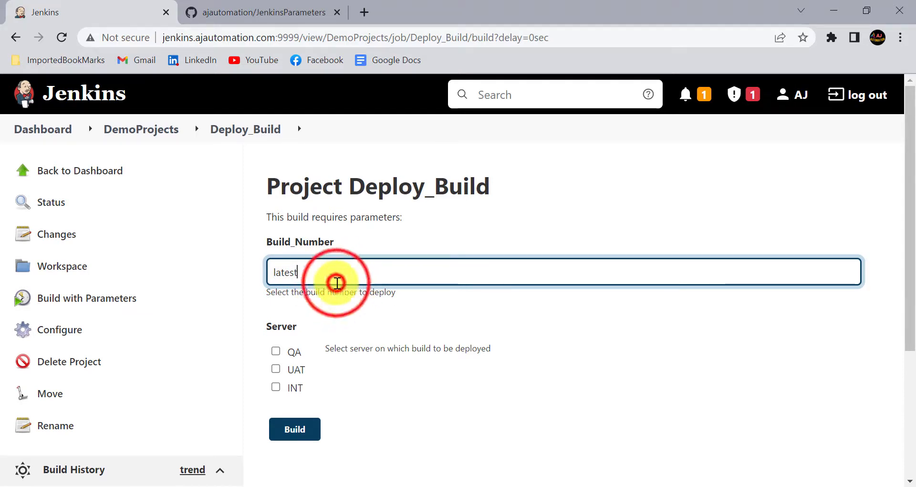
scroll(290, 351, down, 1)
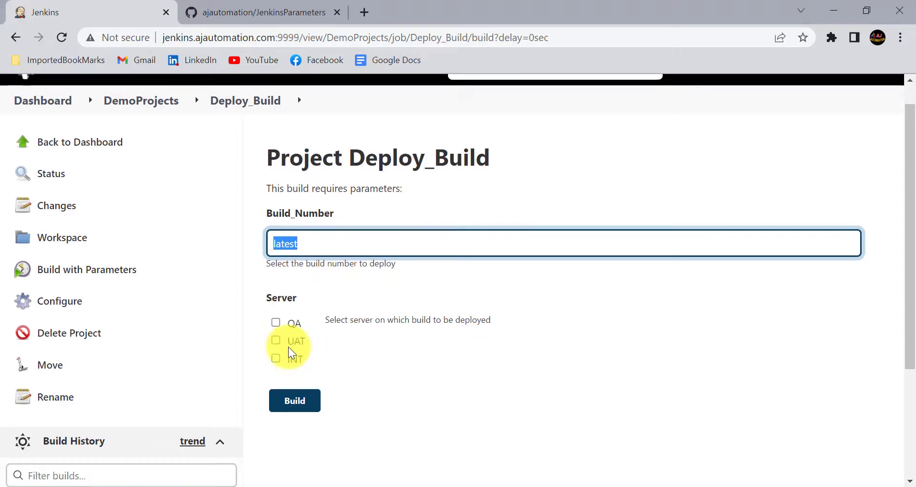
click(275, 311)
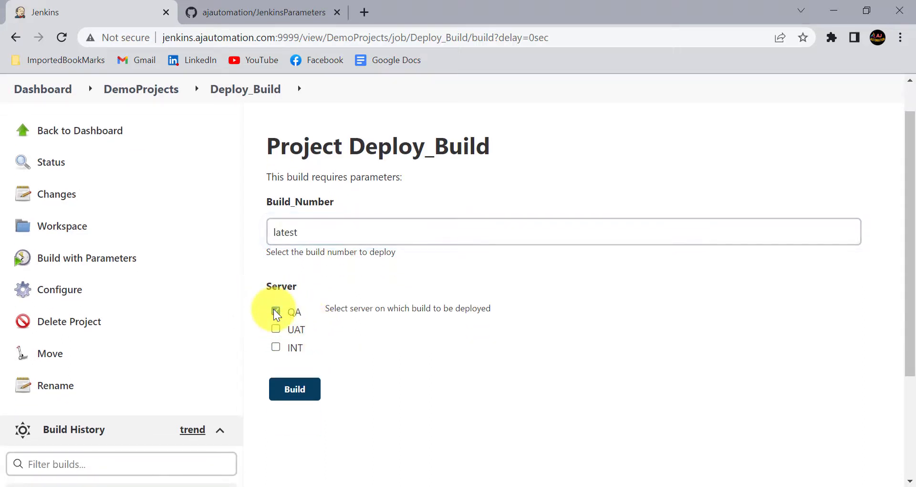
click(275, 329)
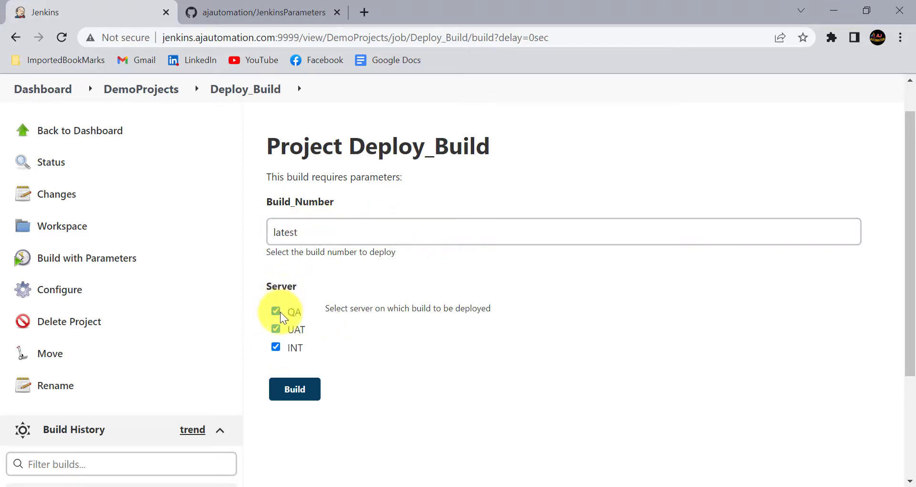
click(276, 312)
click(276, 329)
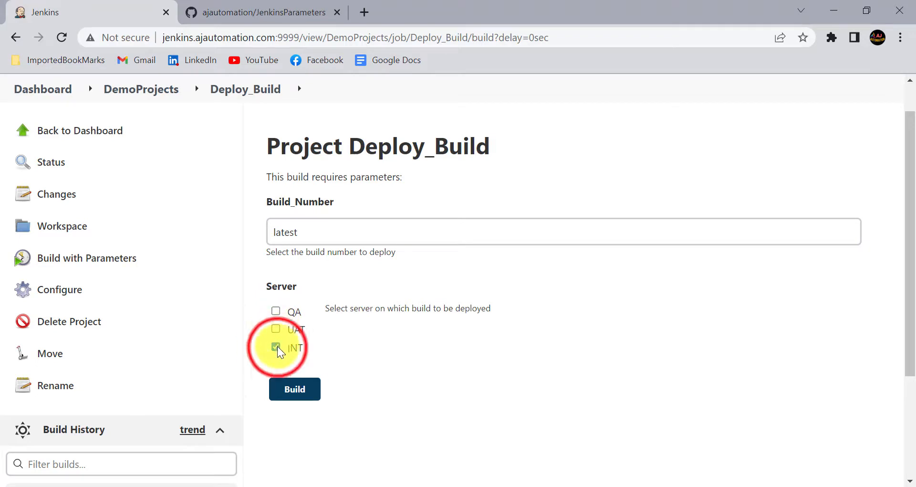
click(276, 347)
click(276, 311)
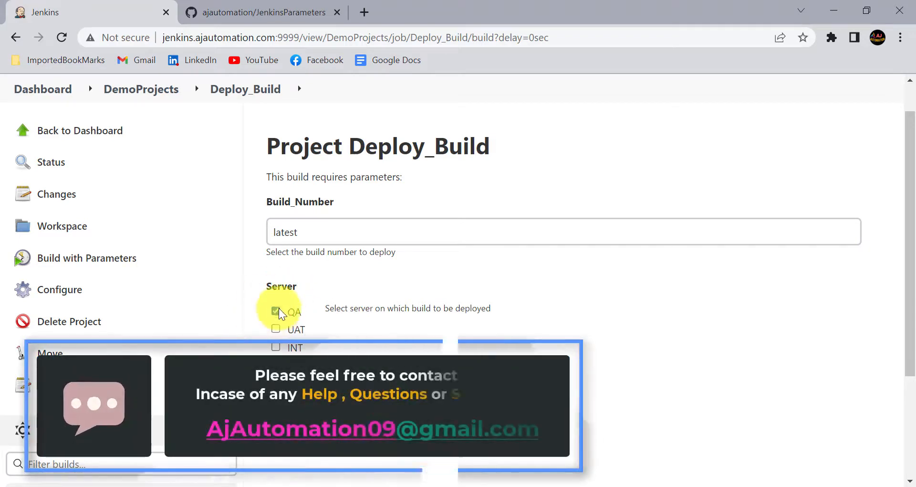
click(279, 313)
Replace 'latest' with '#2' in Build_Number and tick only the QA server
double_click(334, 231)
click(334, 230)
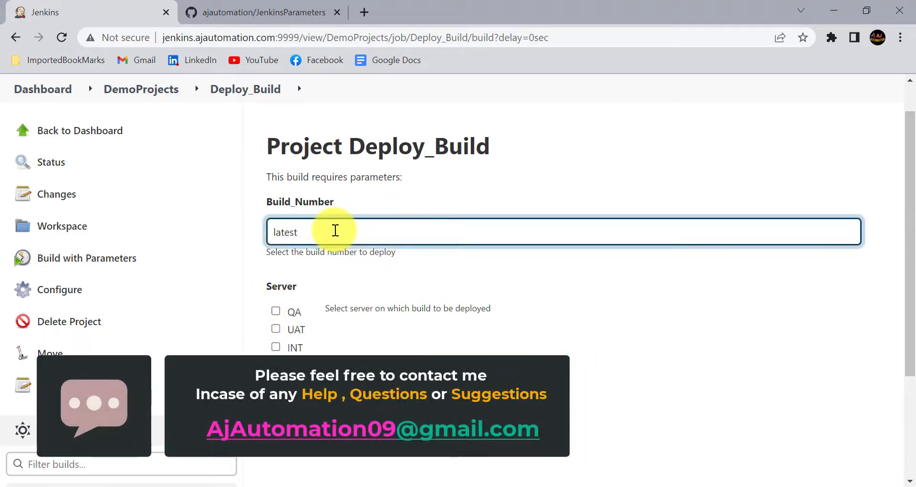
key(BackSpace)
key(BackSpace)
key(BackSpace)
key(BackSpace)
key(BackSpace)
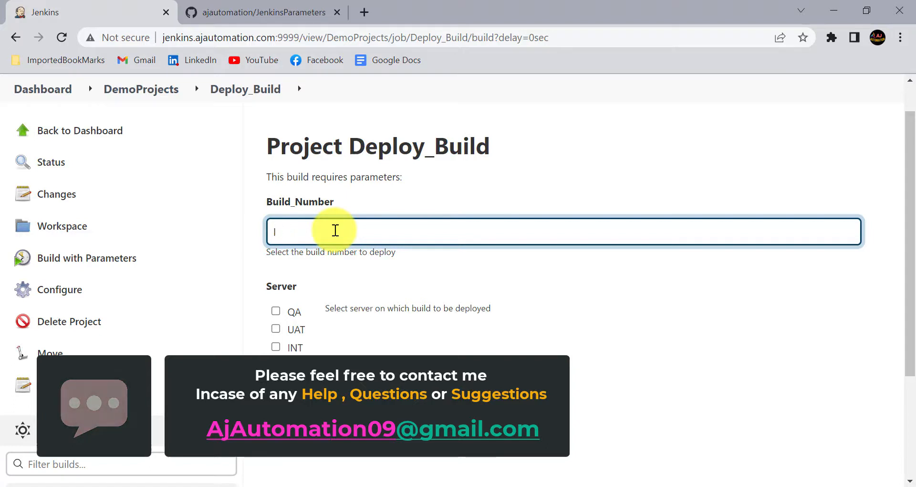
key(BackSpace)
text(#)
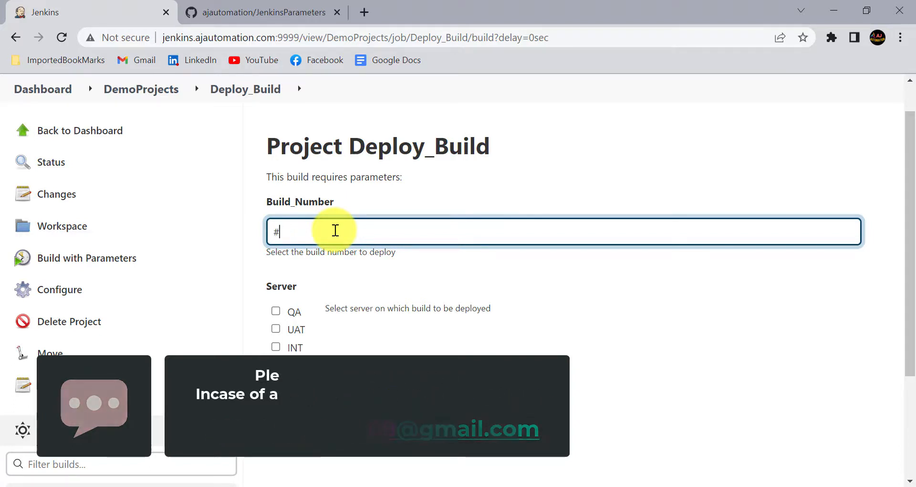
text(2)
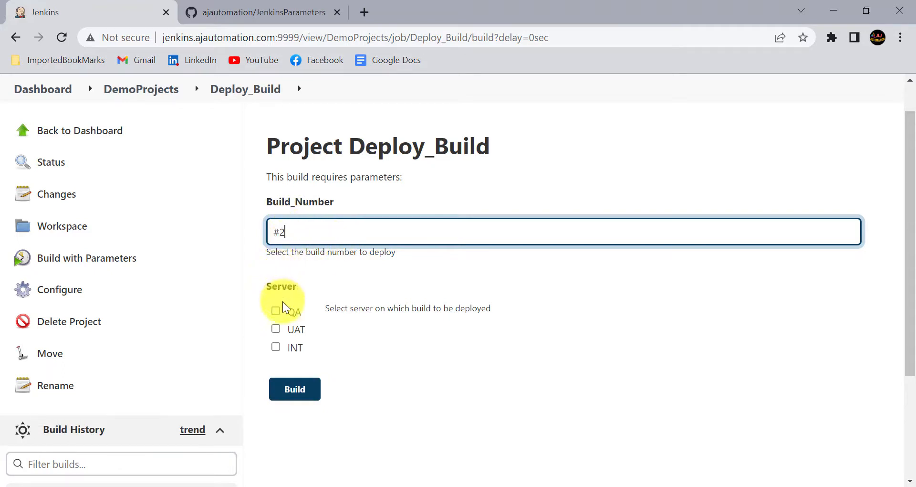
click(277, 311)
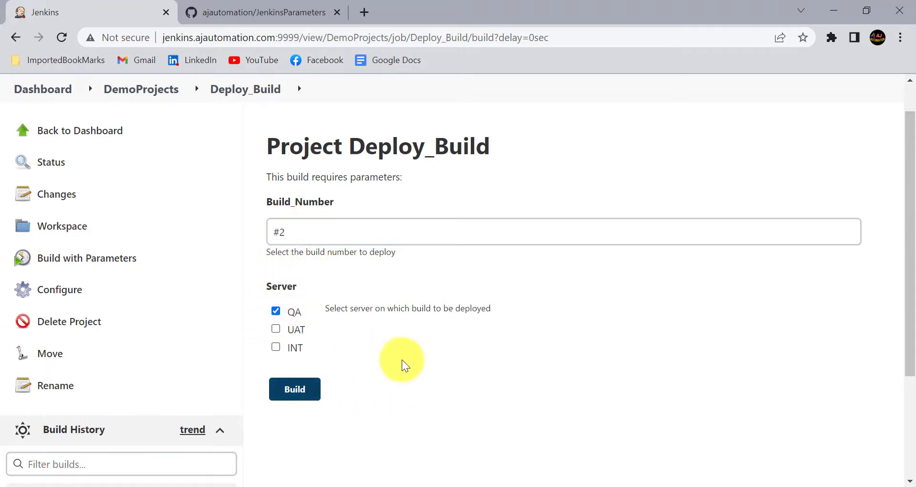
scroll(401, 367, up, 1)
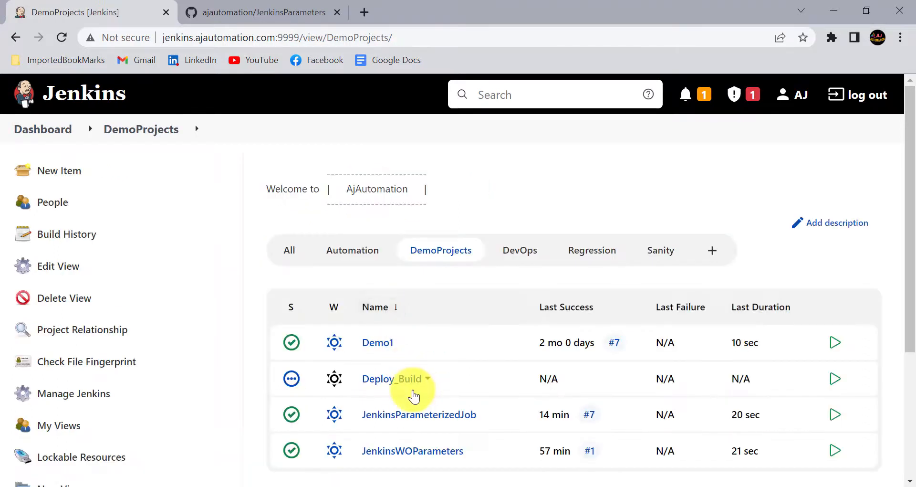
Open JenkinsParameterizedJob from DemoProjects and bring up its Build with Parameters form
scroll(413, 393, down, 1)
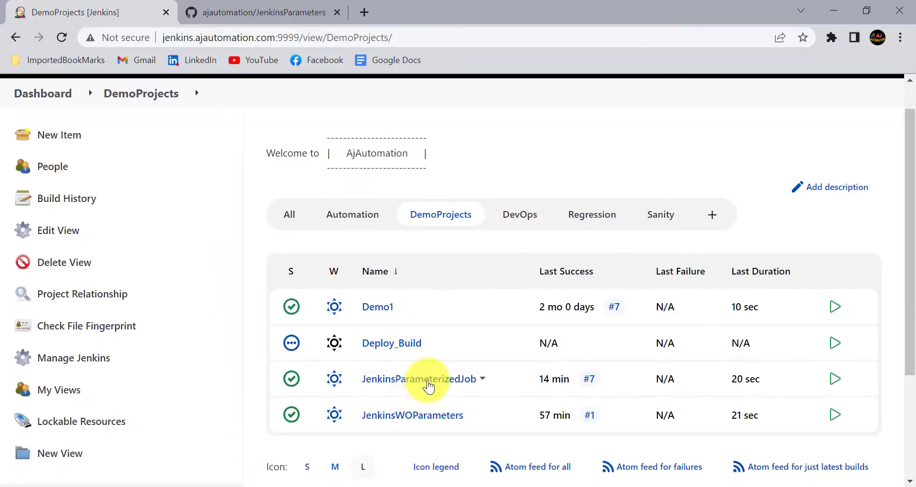
click(422, 385)
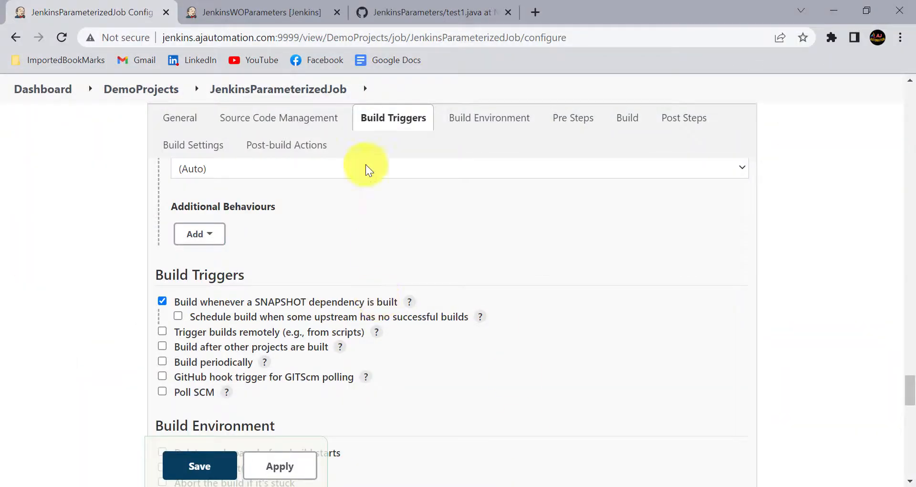
click(279, 93)
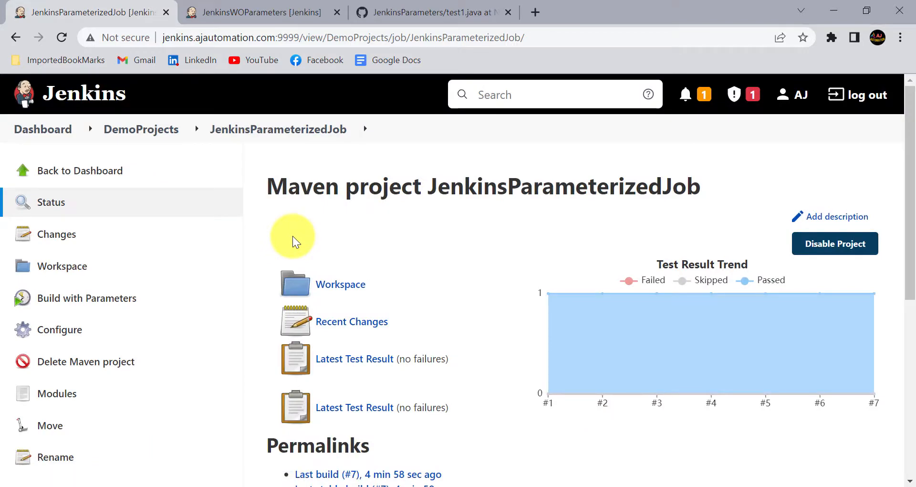
click(117, 300)
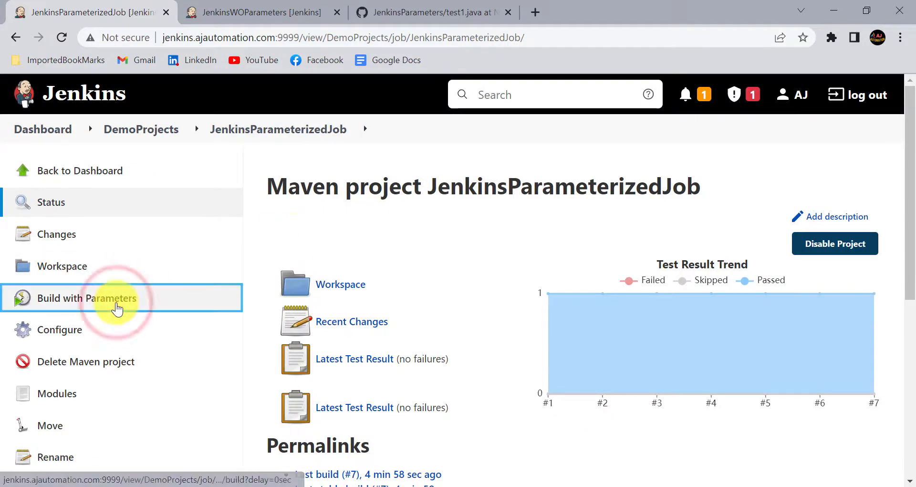
Review the form's fields and pick the NewFeaturesJUN branch for GIT_Branch
scroll(439, 299, down, 10)
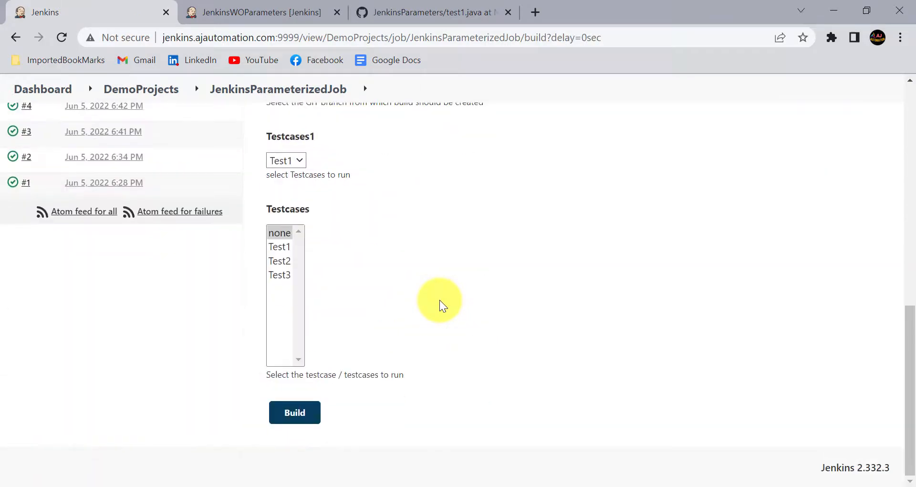
scroll(380, 234, up, 3)
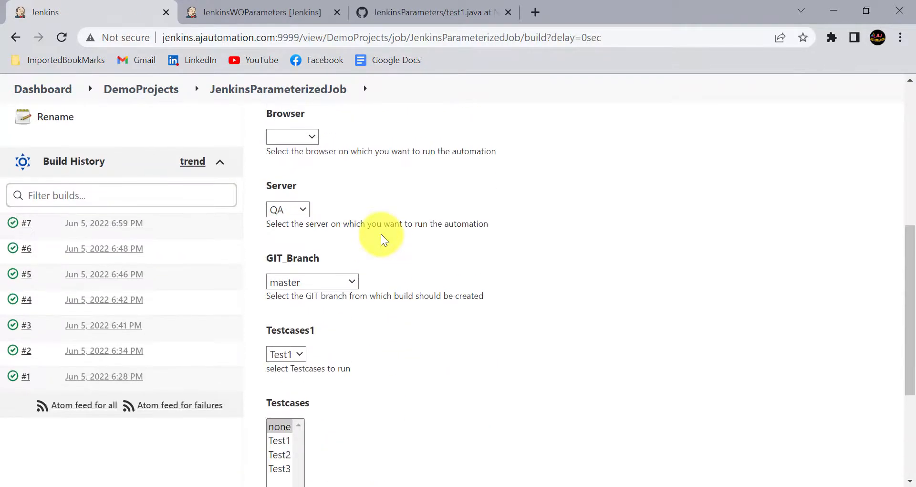
scroll(329, 272, down, 1)
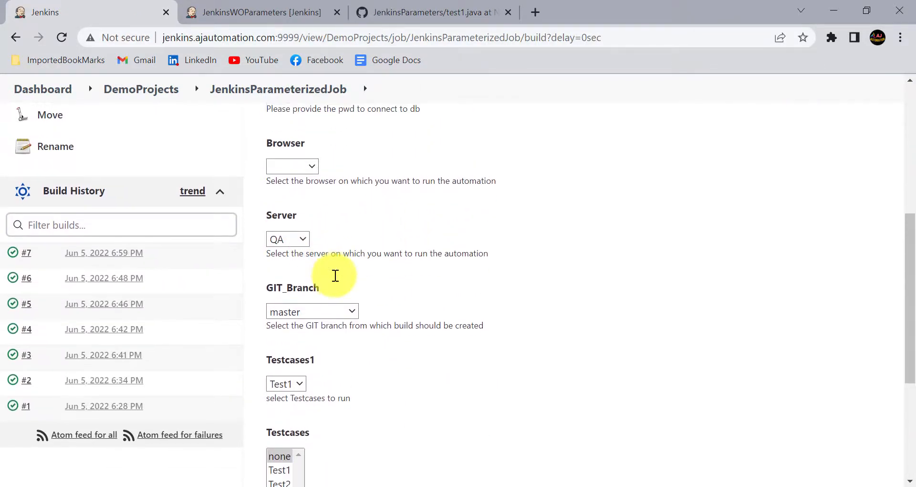
click(349, 311)
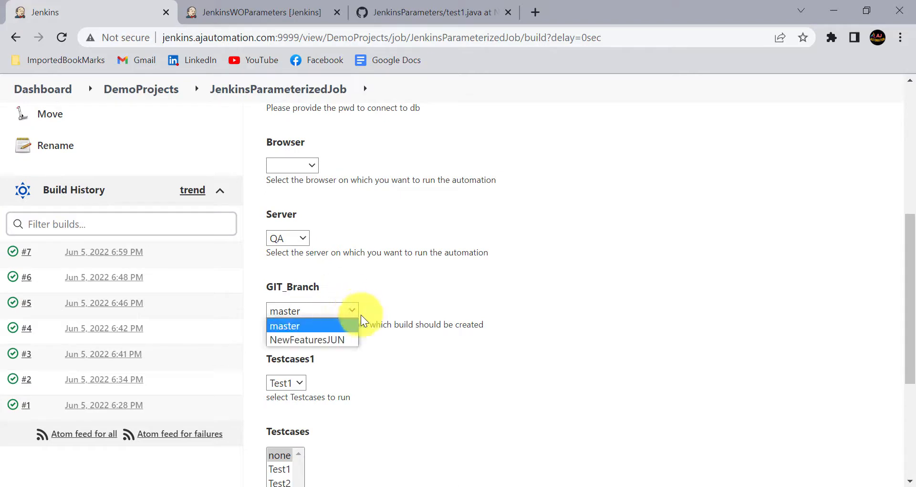
click(330, 342)
scroll(322, 372, up, 6)
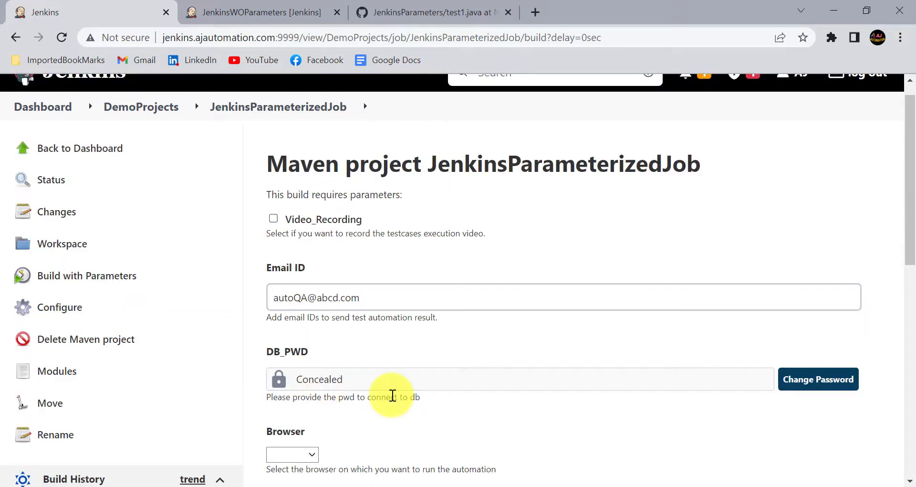
key(ctrl+2)
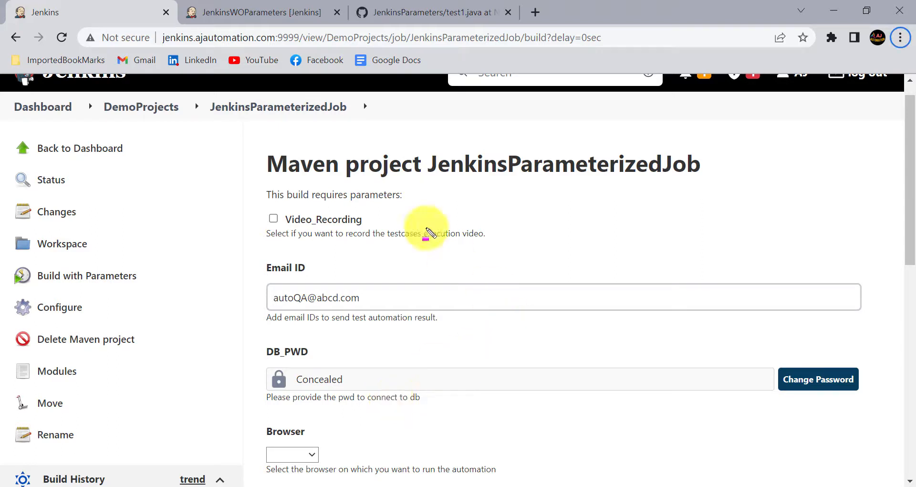
drag(426, 150, 652, 189)
drag(656, 194, 659, 193)
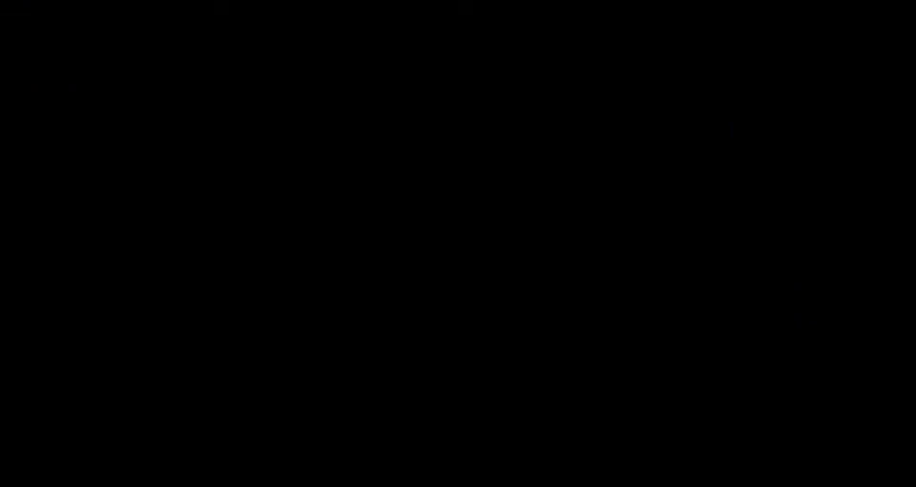